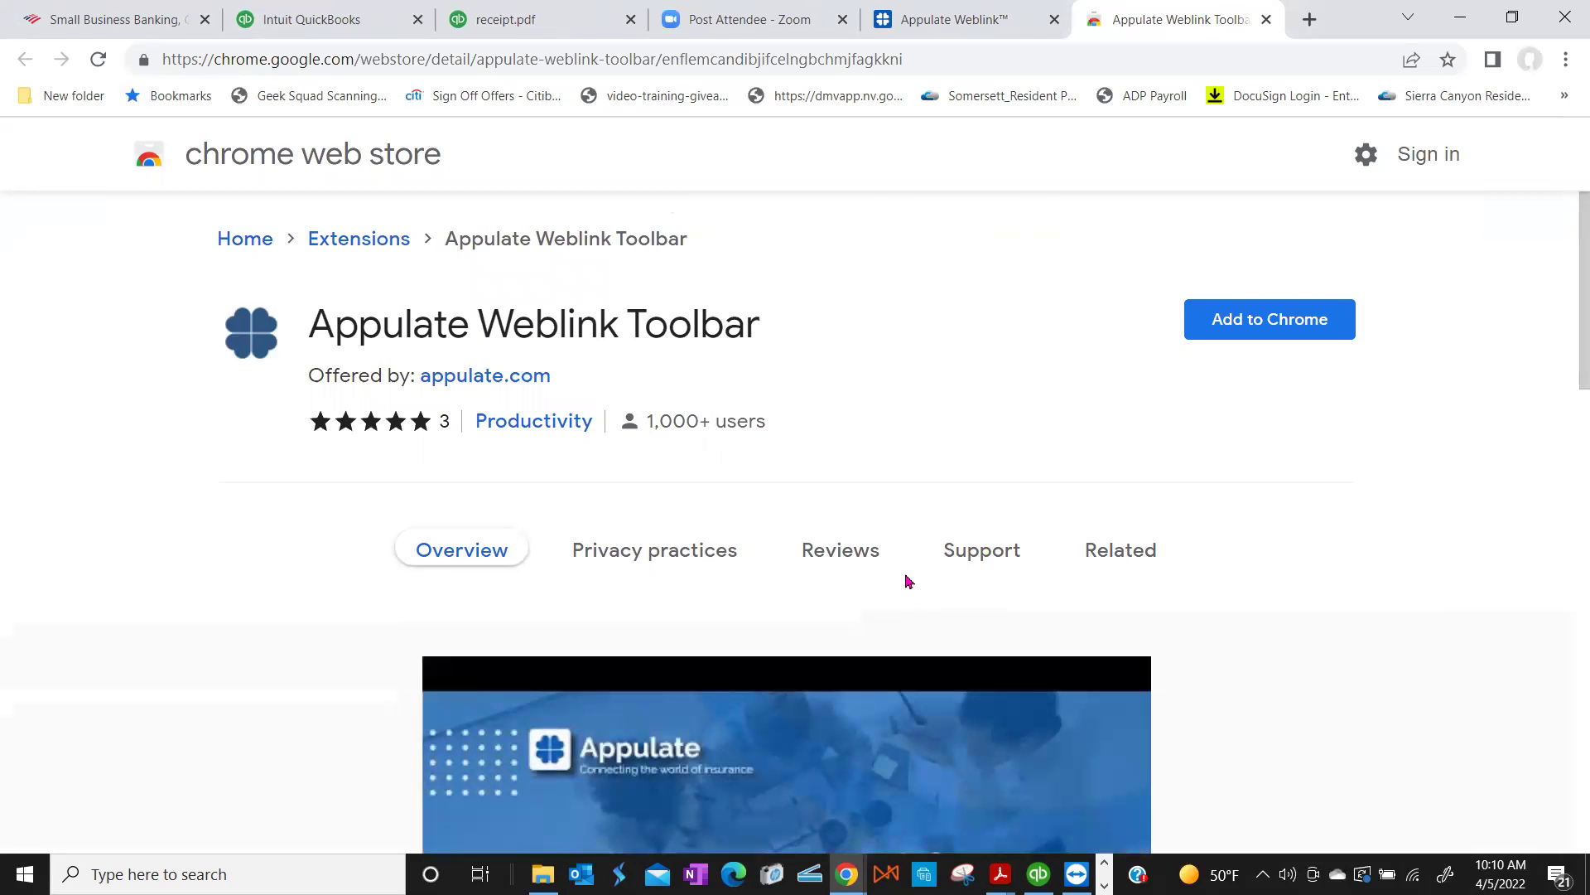
Step: Add the Appulate Weblink Toolbar extension to Chrome, confirming with Add extension
scroll(909, 581, down, 1)
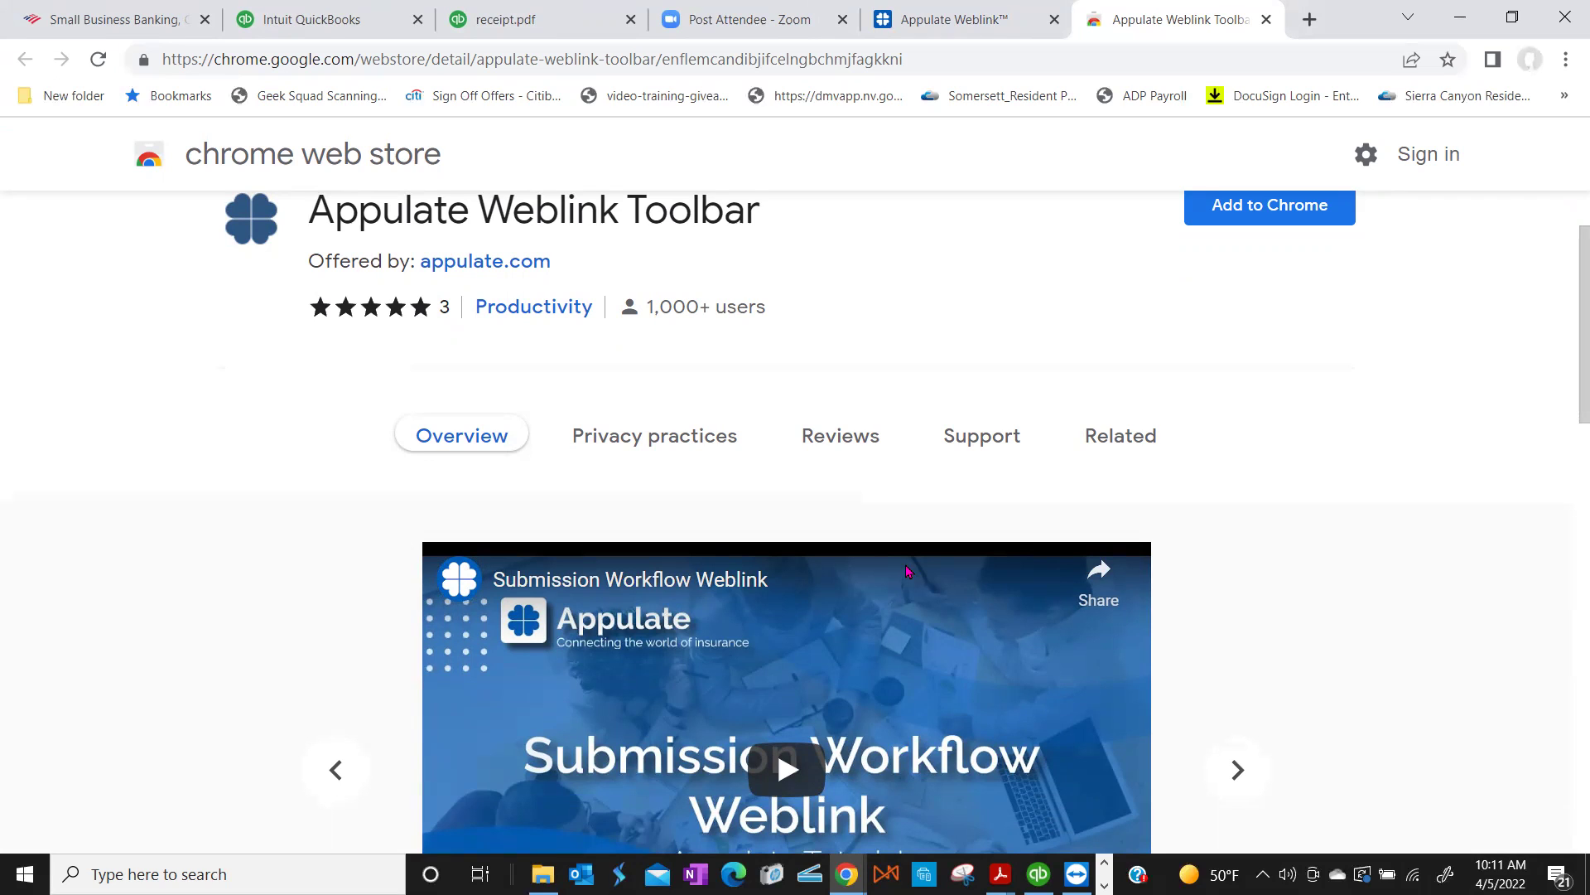
scroll(901, 542, up, 1)
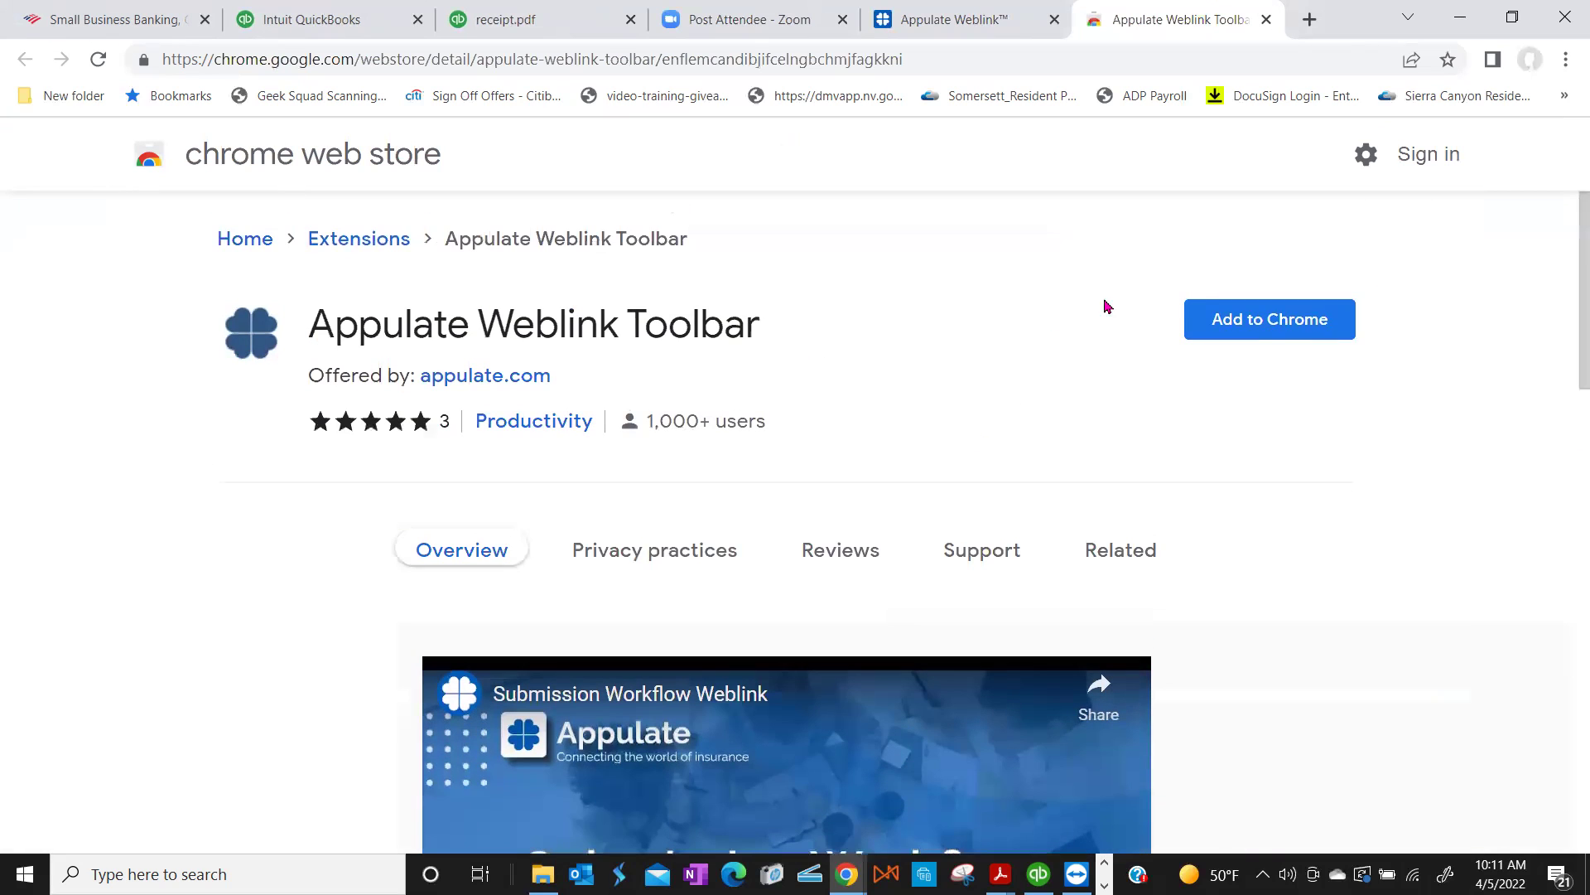
click(1232, 316)
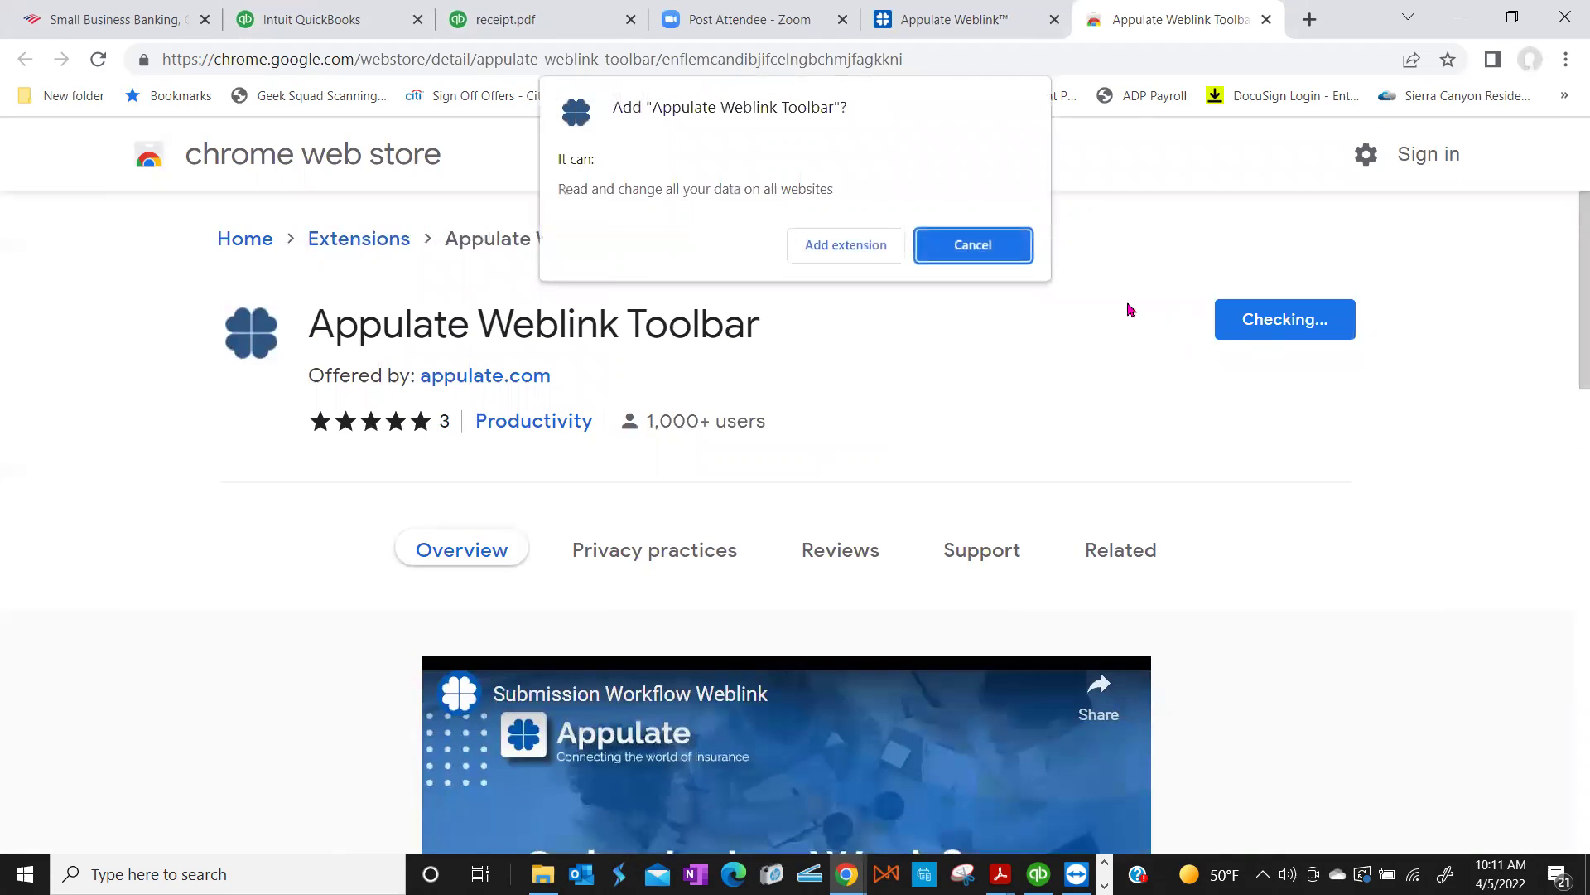
click(877, 249)
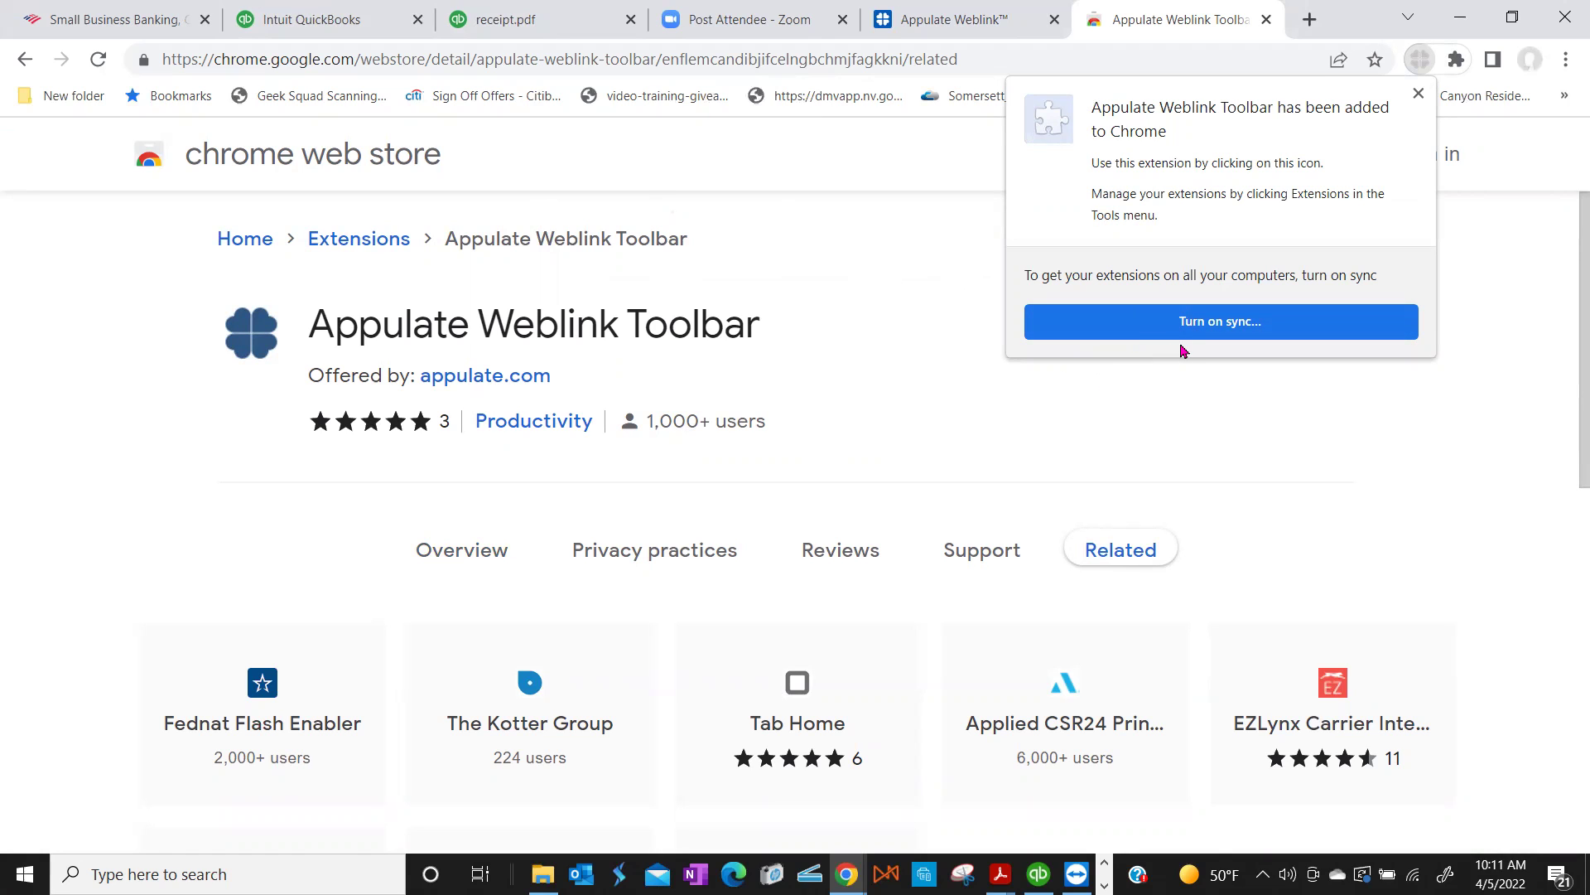
Step: Start turning on Chrome sync for extensions from the sign-in page
click(1199, 323)
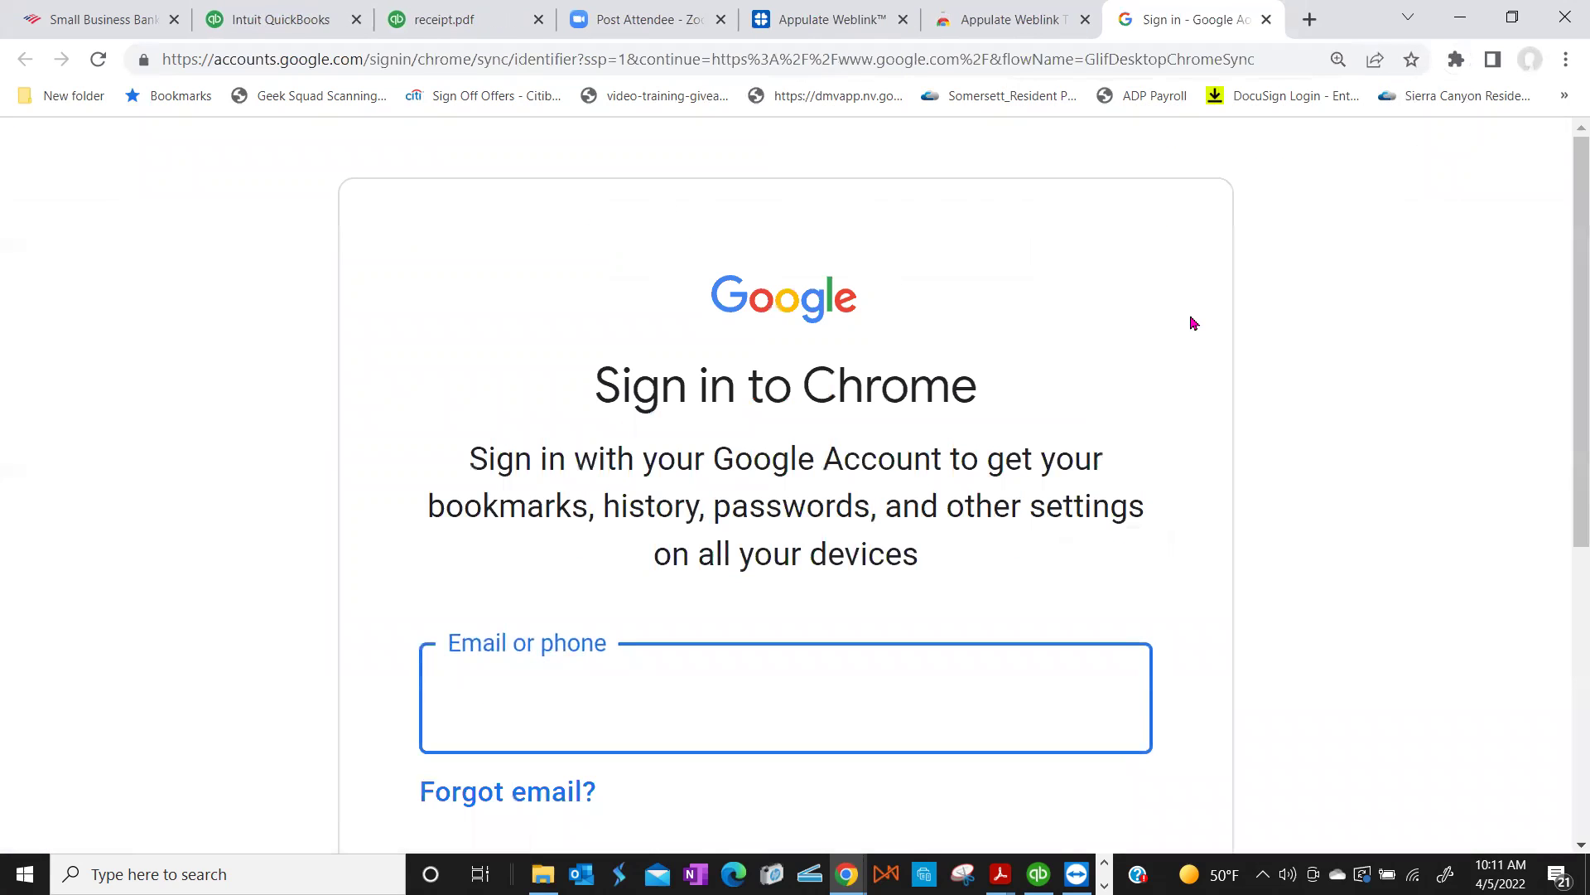
scroll(1143, 364, down, 5)
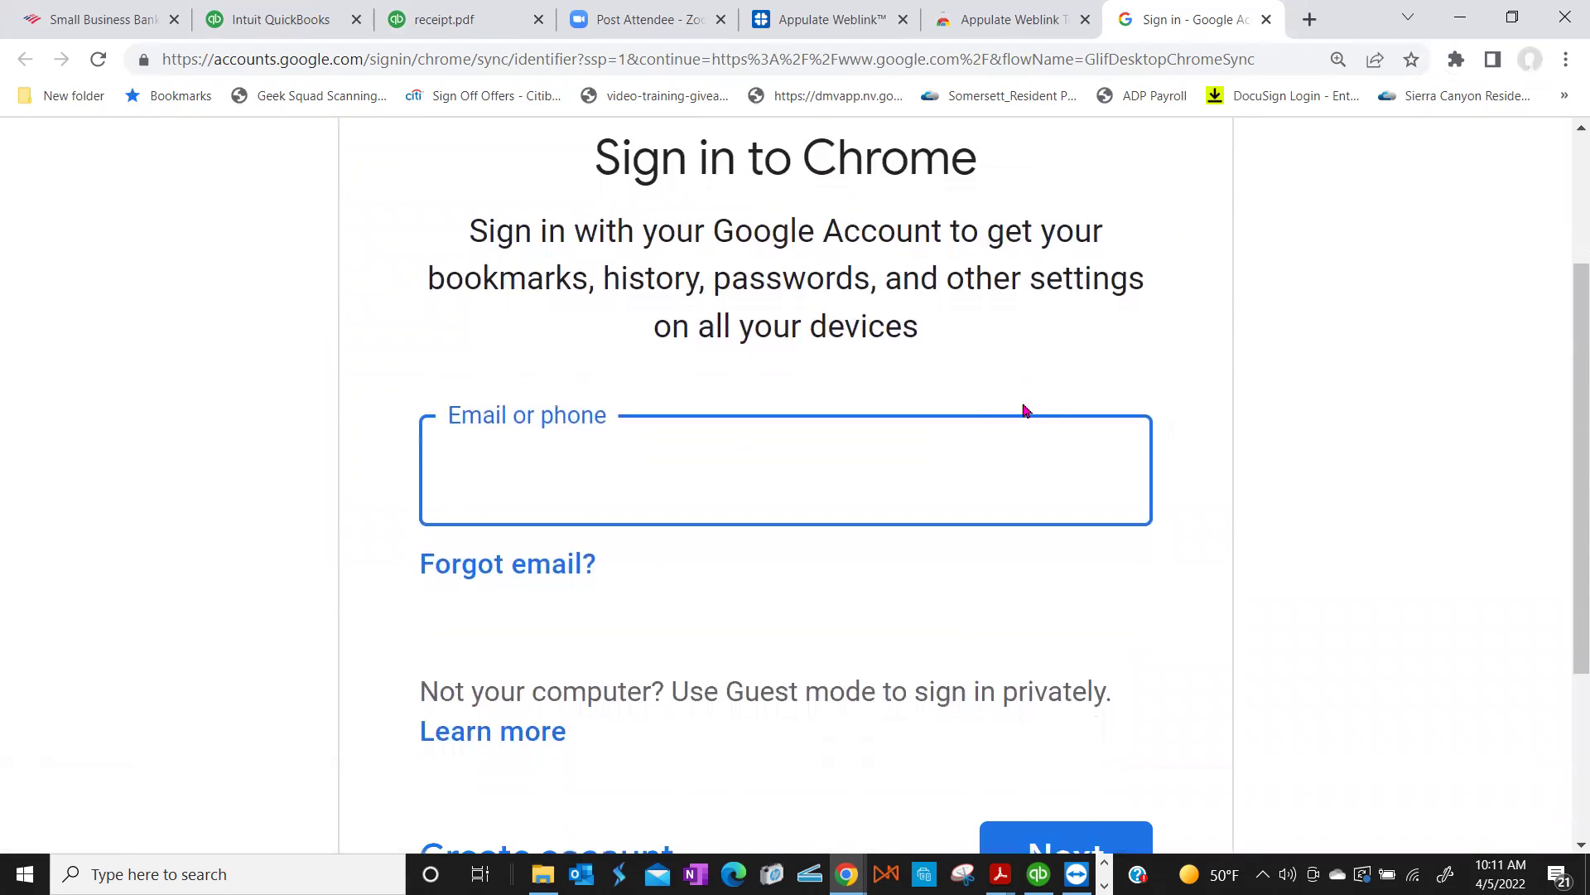
scroll(860, 461, down, 2)
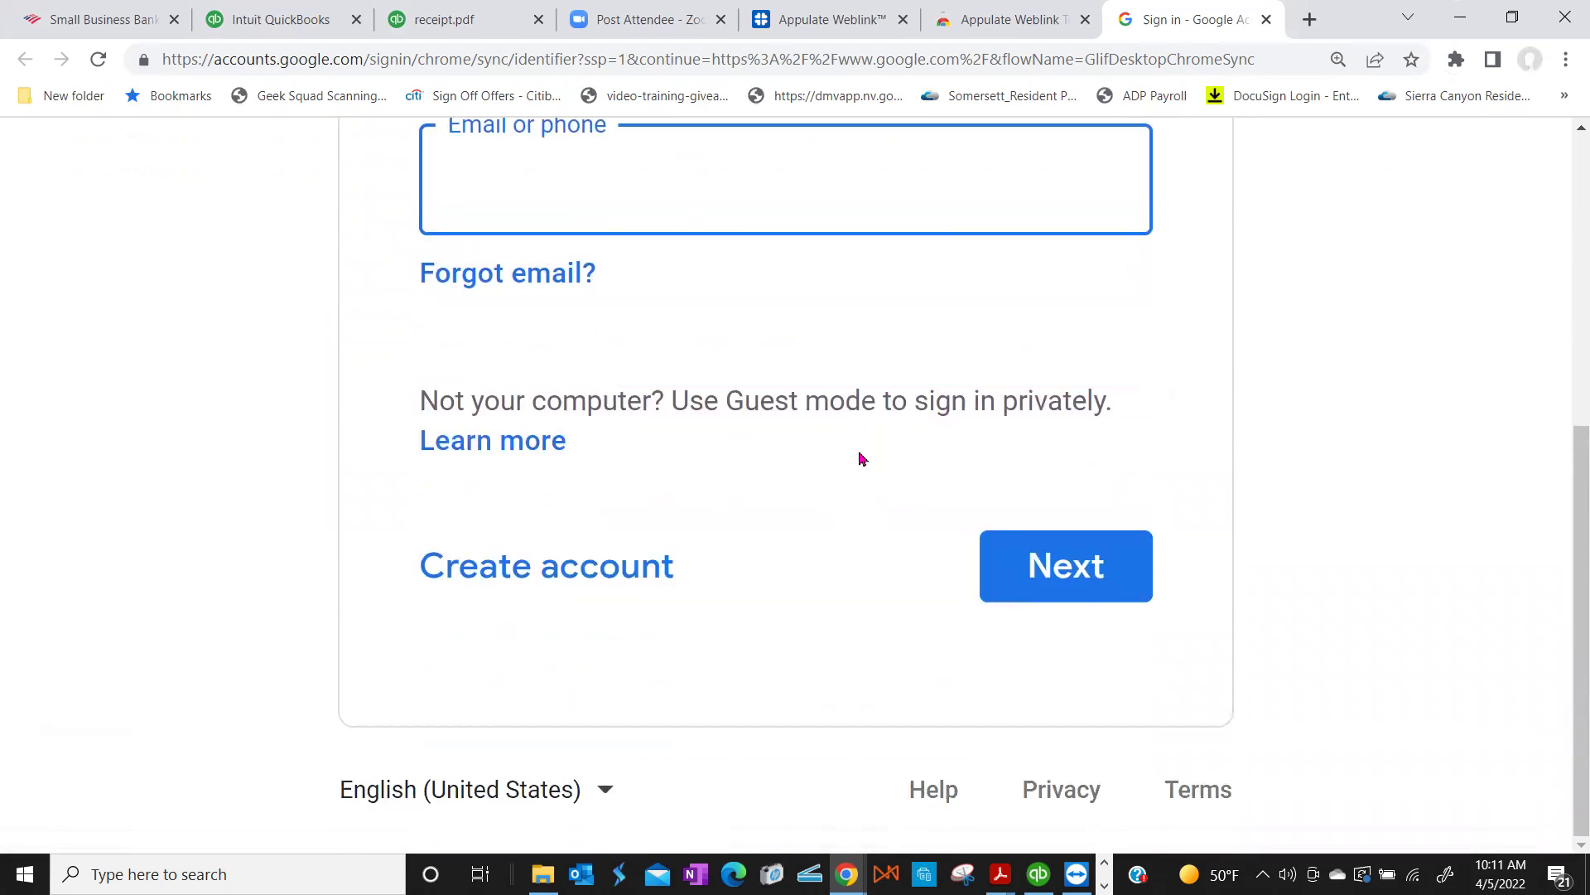
scroll(860, 458, up, 5)
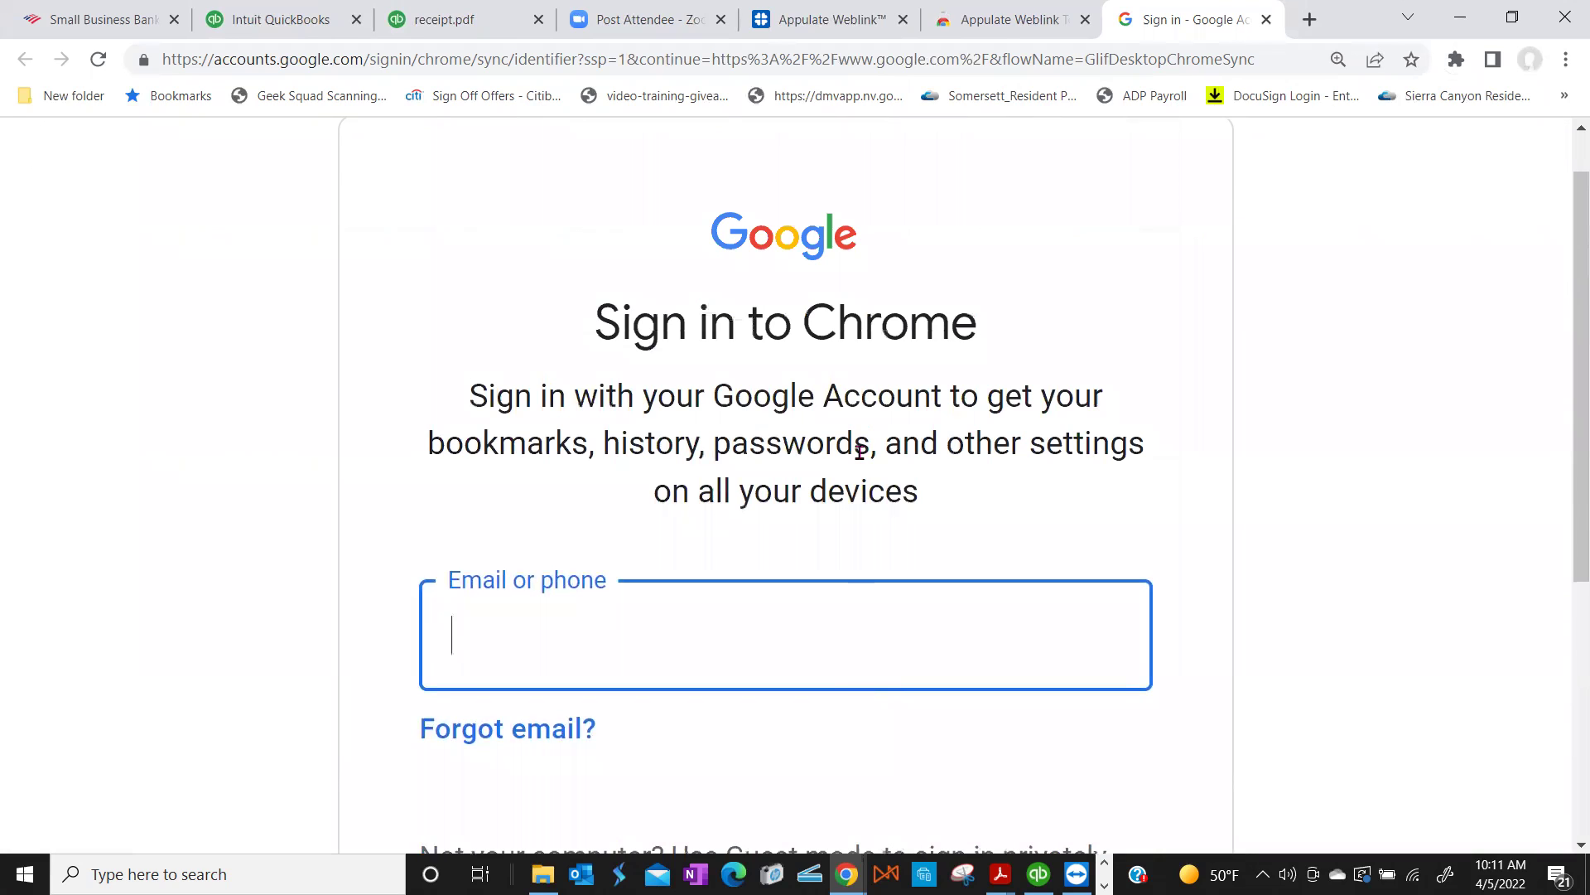
scroll(859, 451, up, 1)
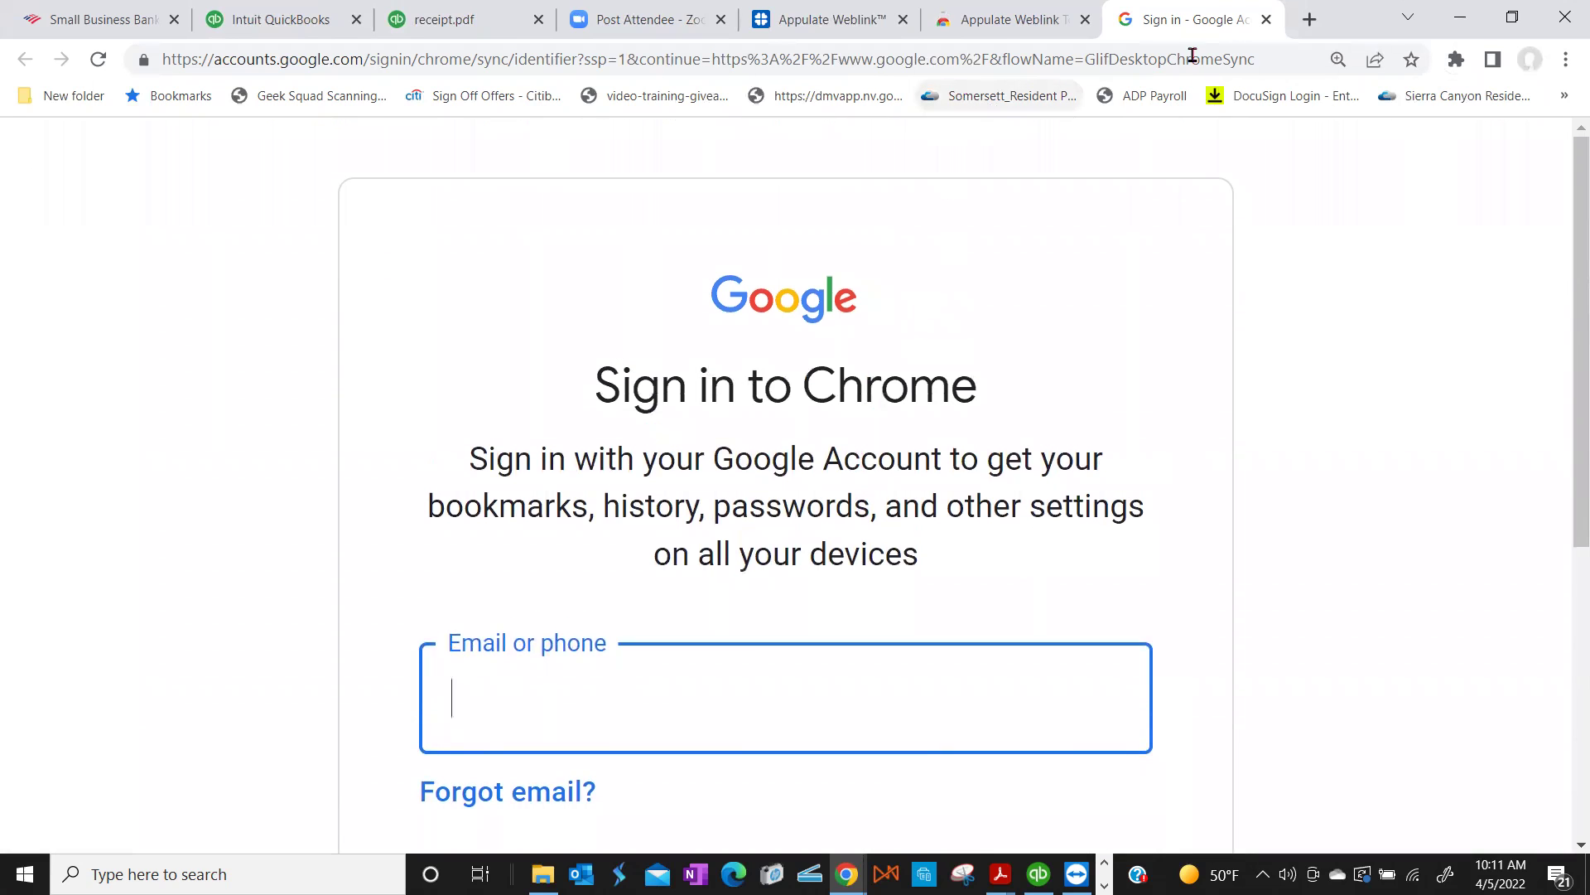
Step: Close the Sign in tab and both Appulate Weblink tabs, leaving the Zoom page
click(1267, 20)
click(1267, 20)
click(1266, 20)
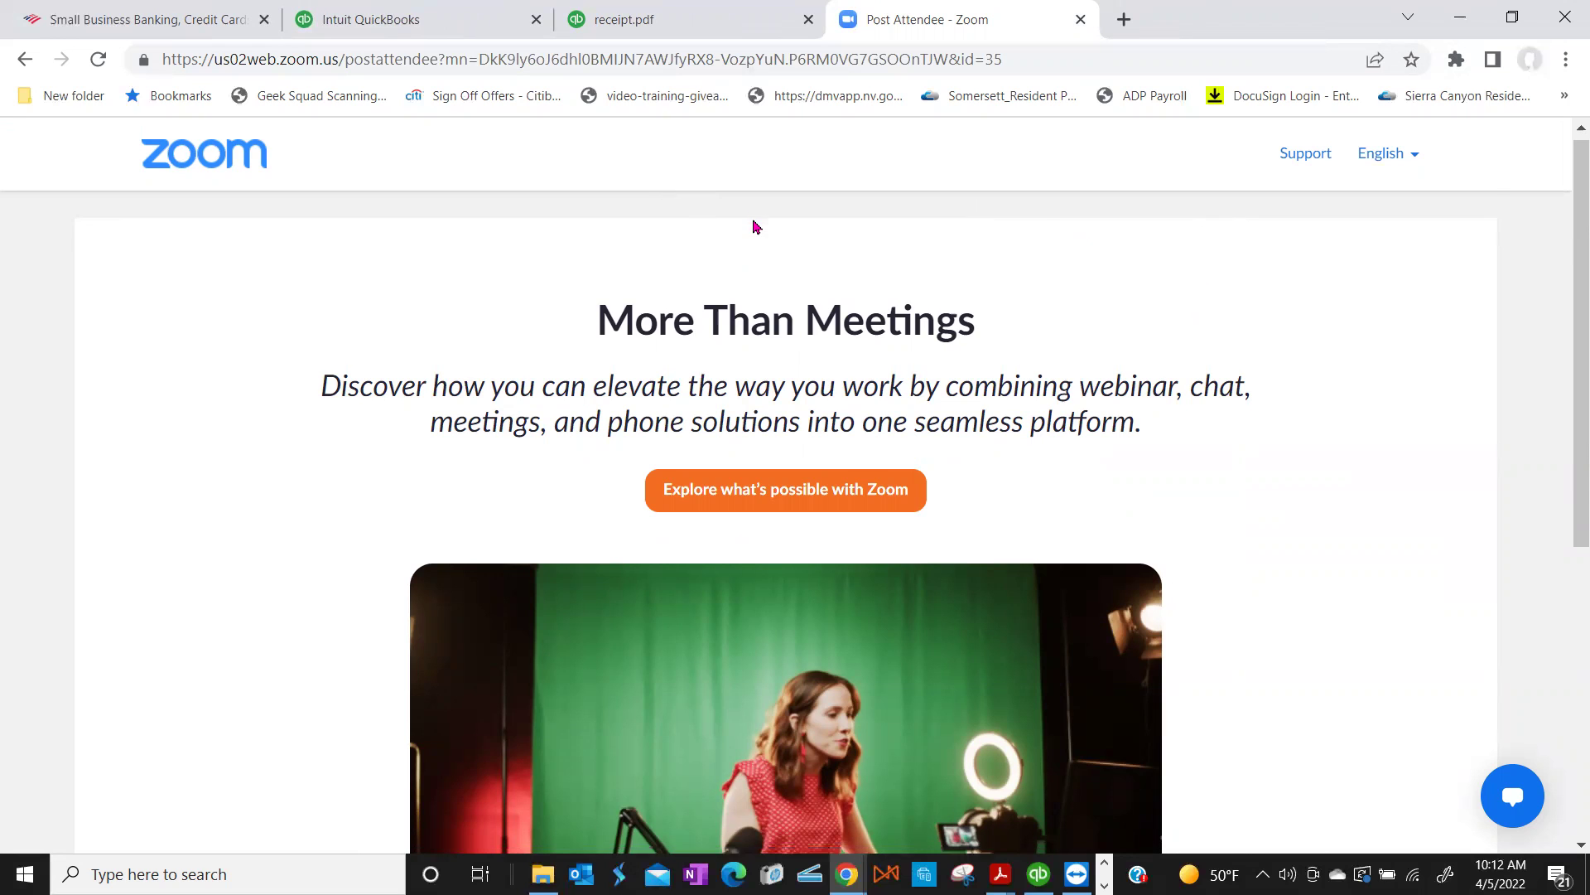
scroll(755, 227, down, 4)
scroll(755, 227, down, 2)
scroll(753, 203, up, 6)
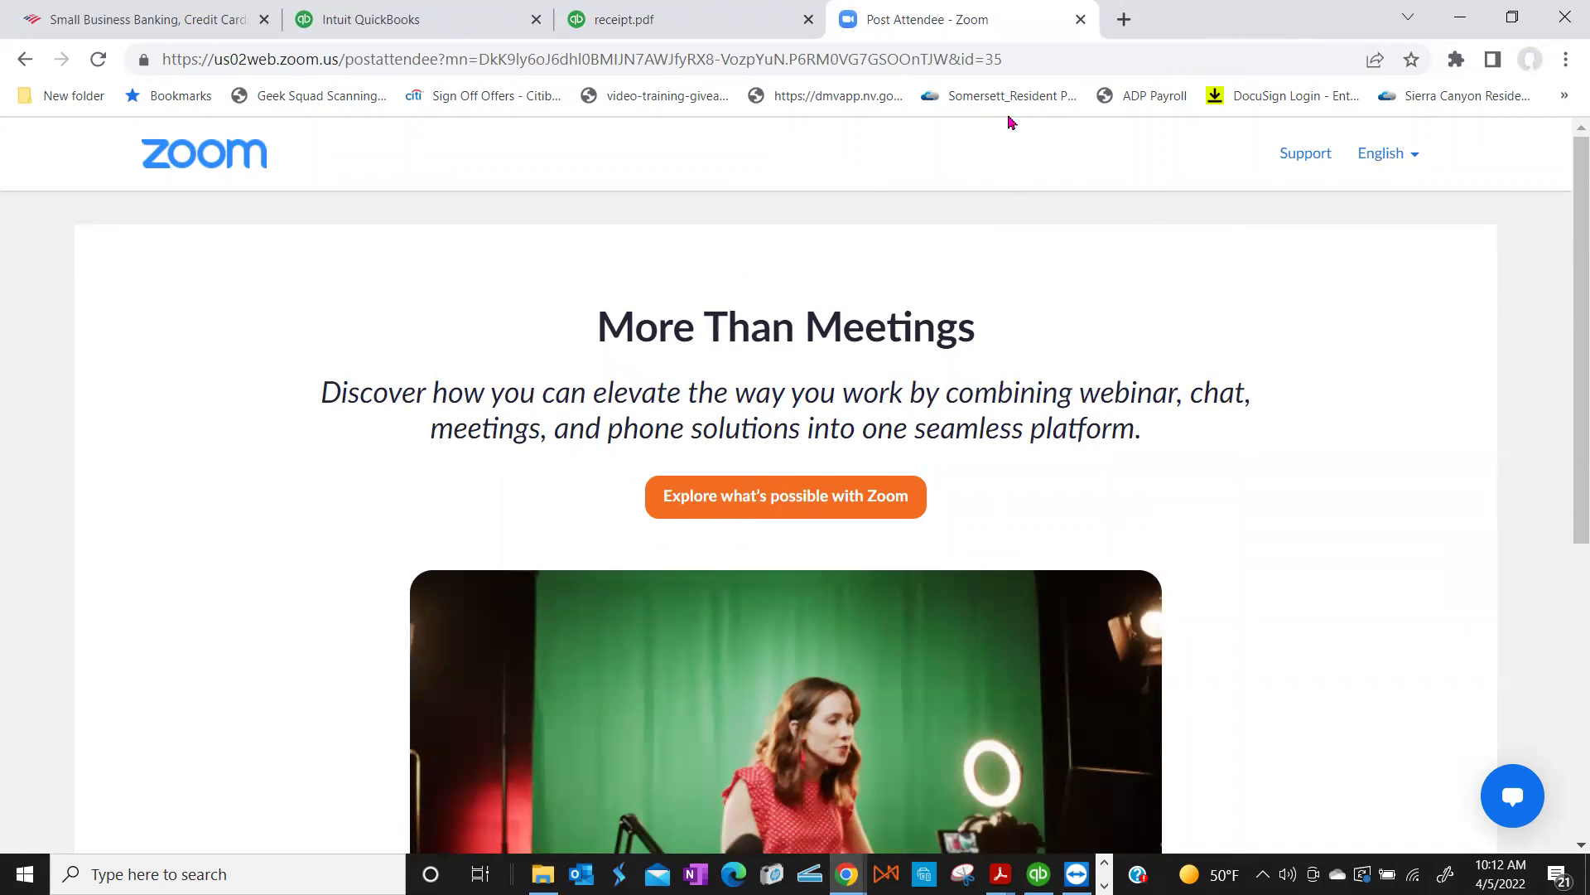
Step: Load the Appulate sign-in page at appulate.com/signin
click(896, 67)
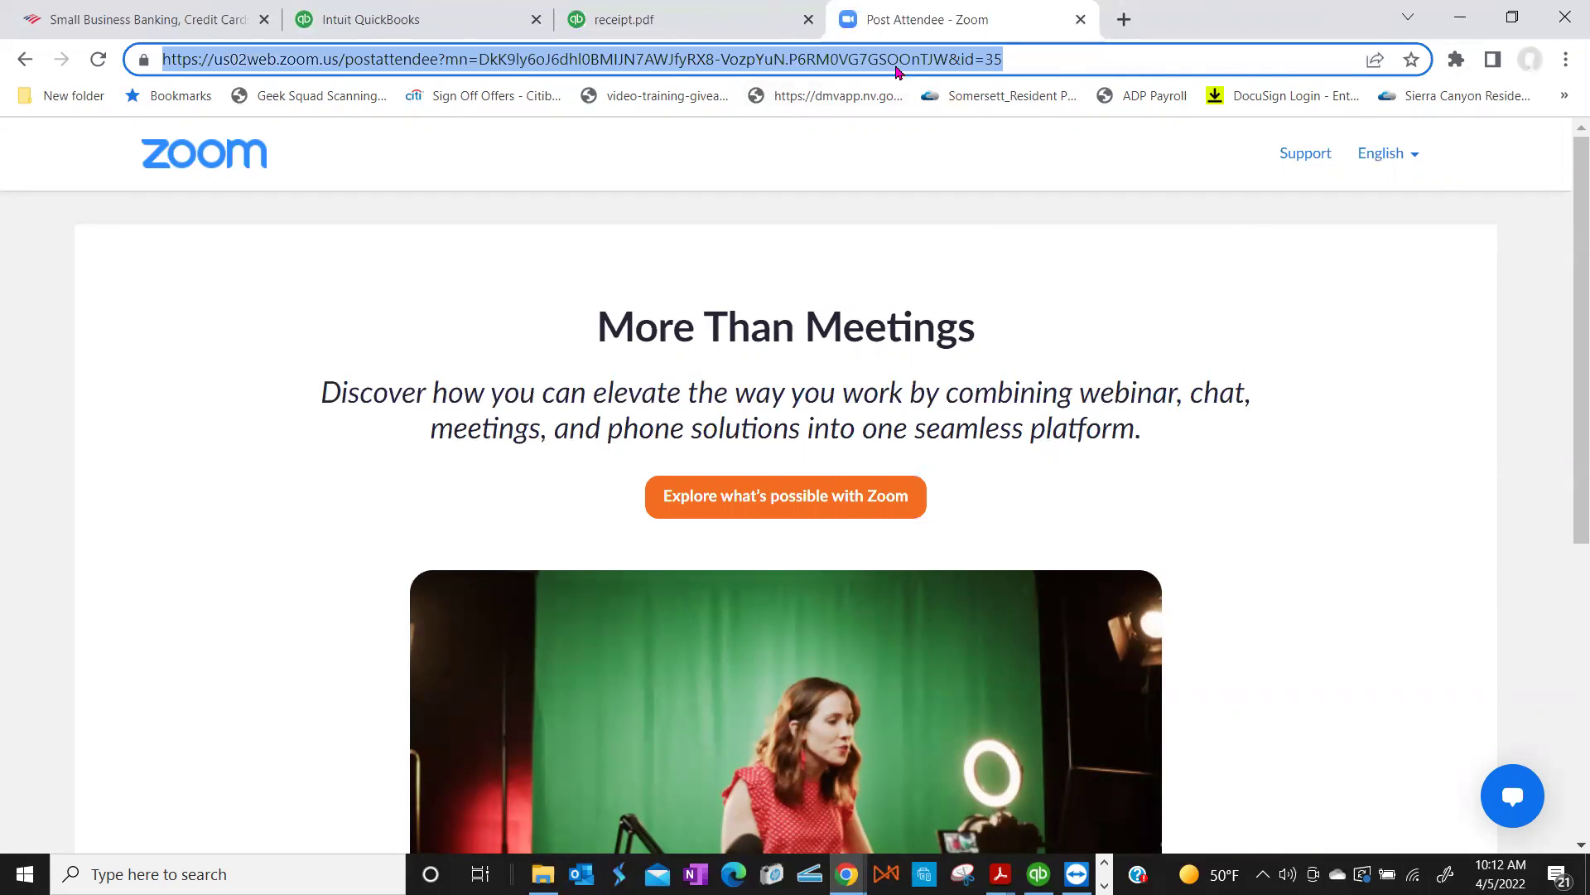
text(appulate.com)
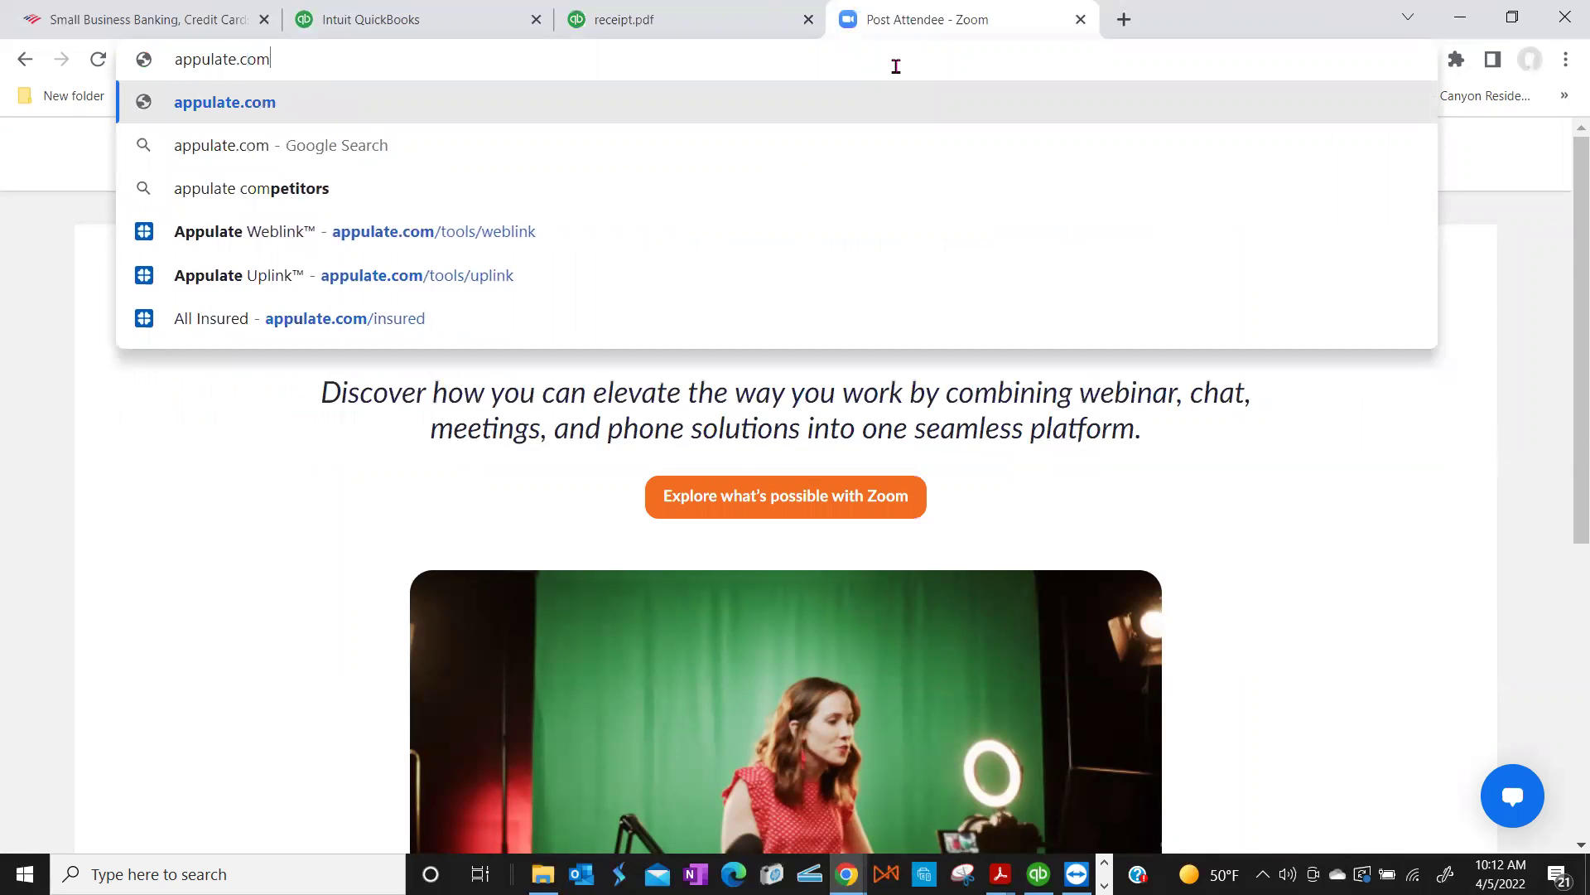
text(-s)
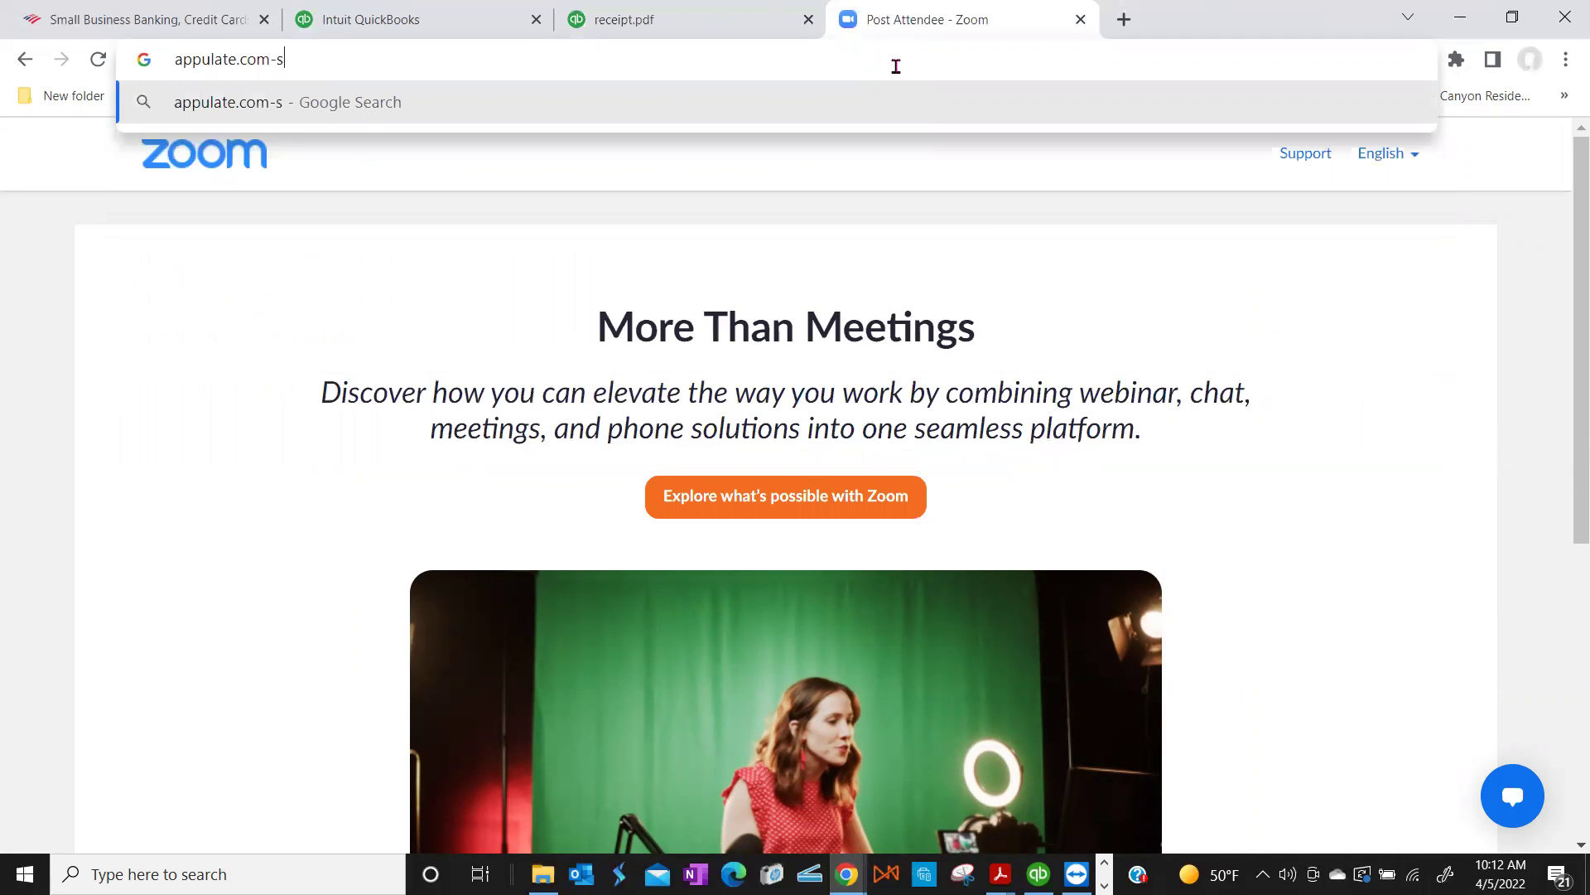
text(ignin)
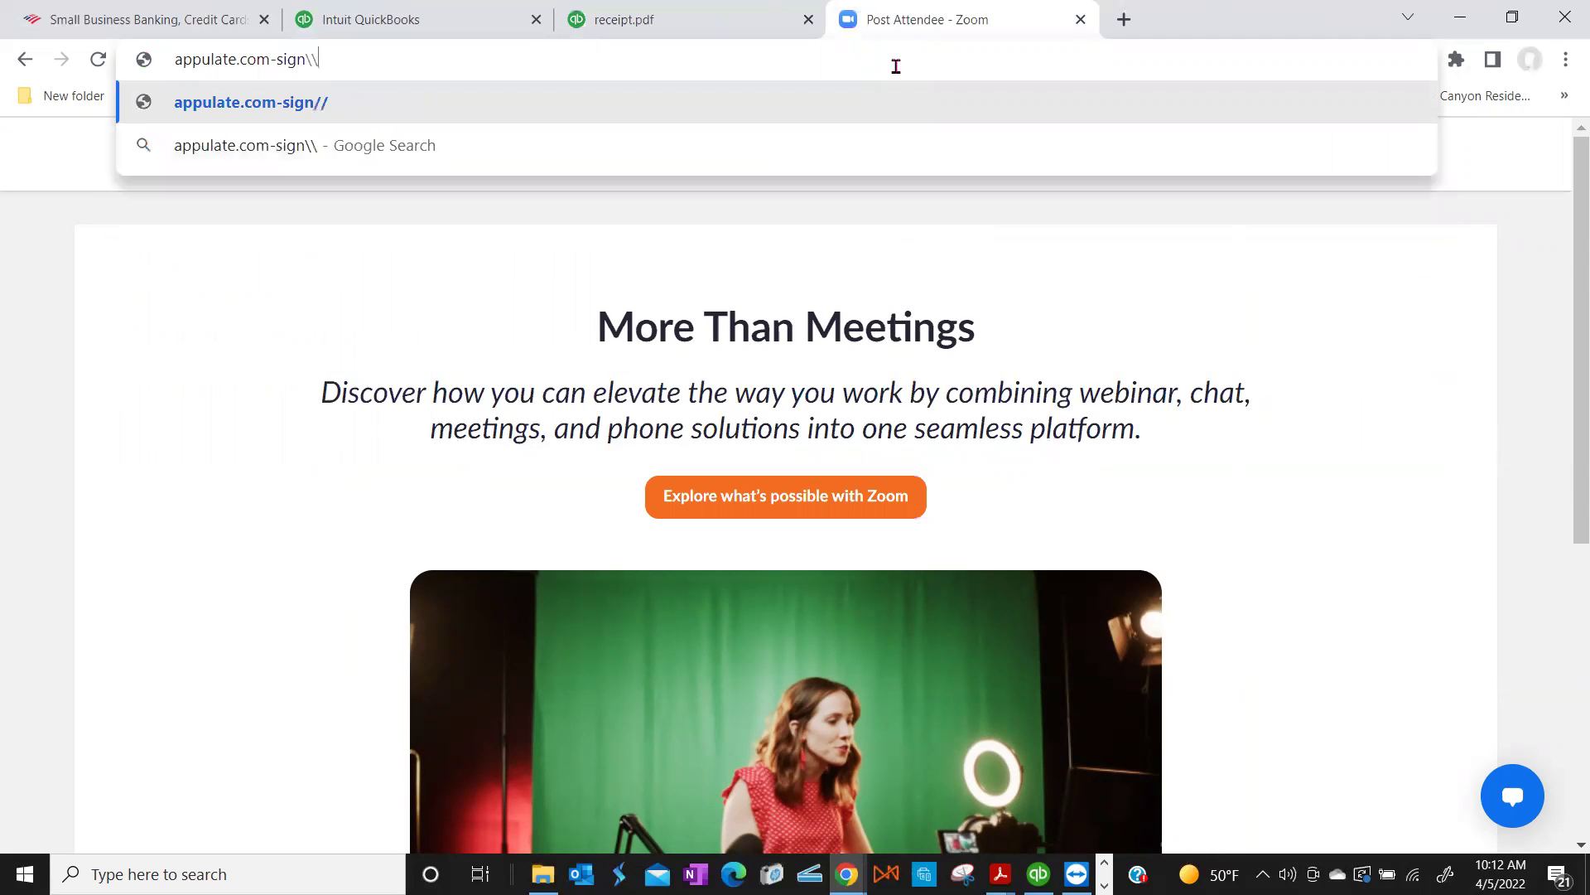
key(BackSpace)
key(BackSpace)
key(BackSpace)
key(BackSpace)
key(BackSpace)
key(BackSpace)
key(BackSpace)
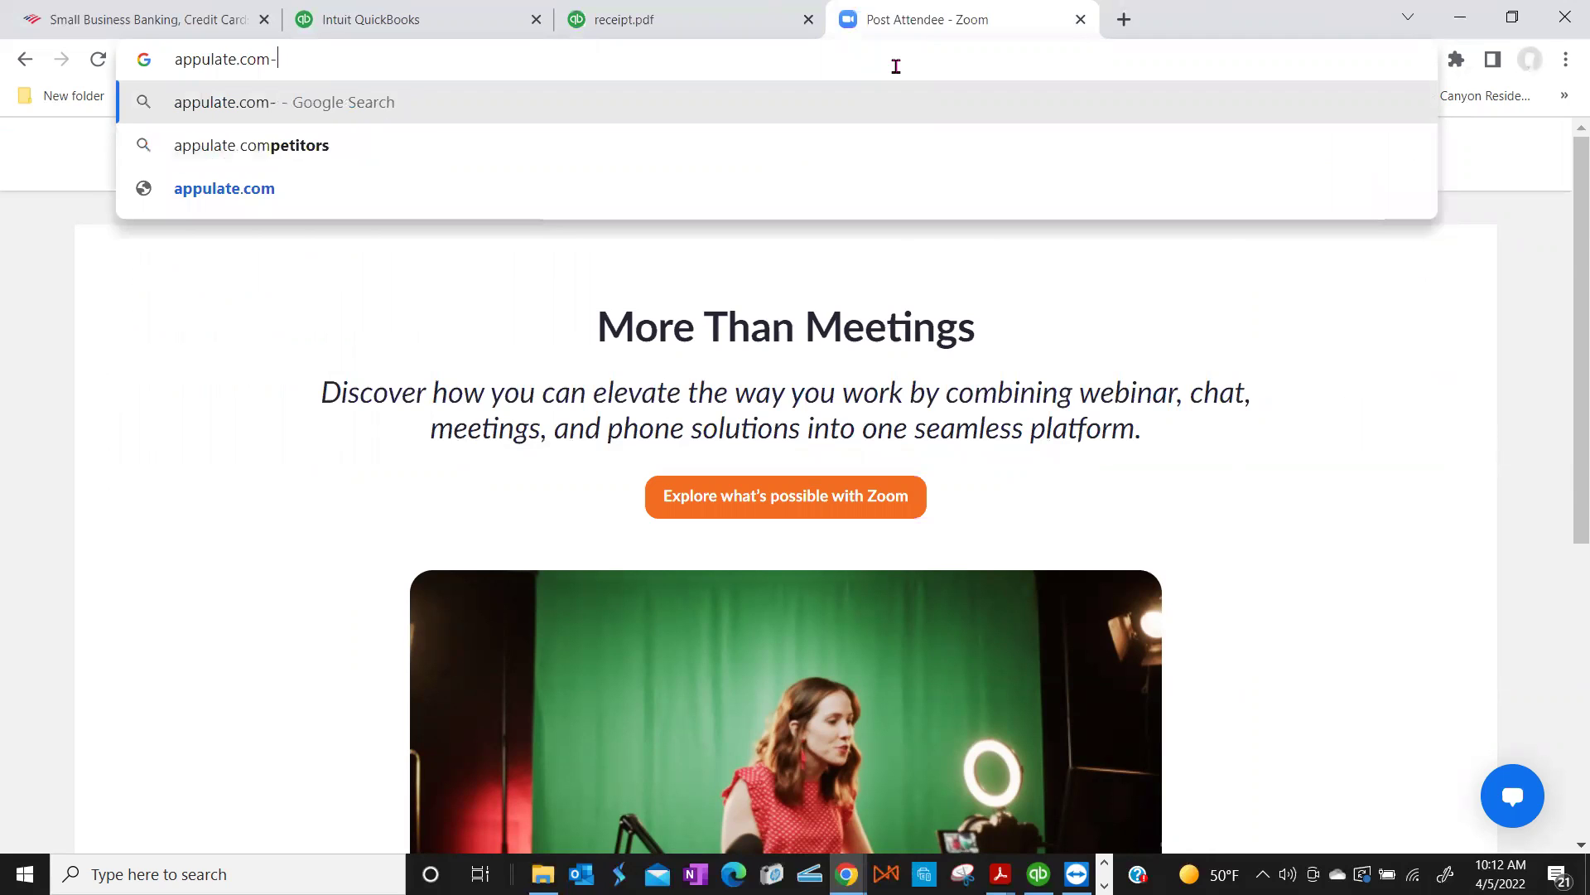
text(/)
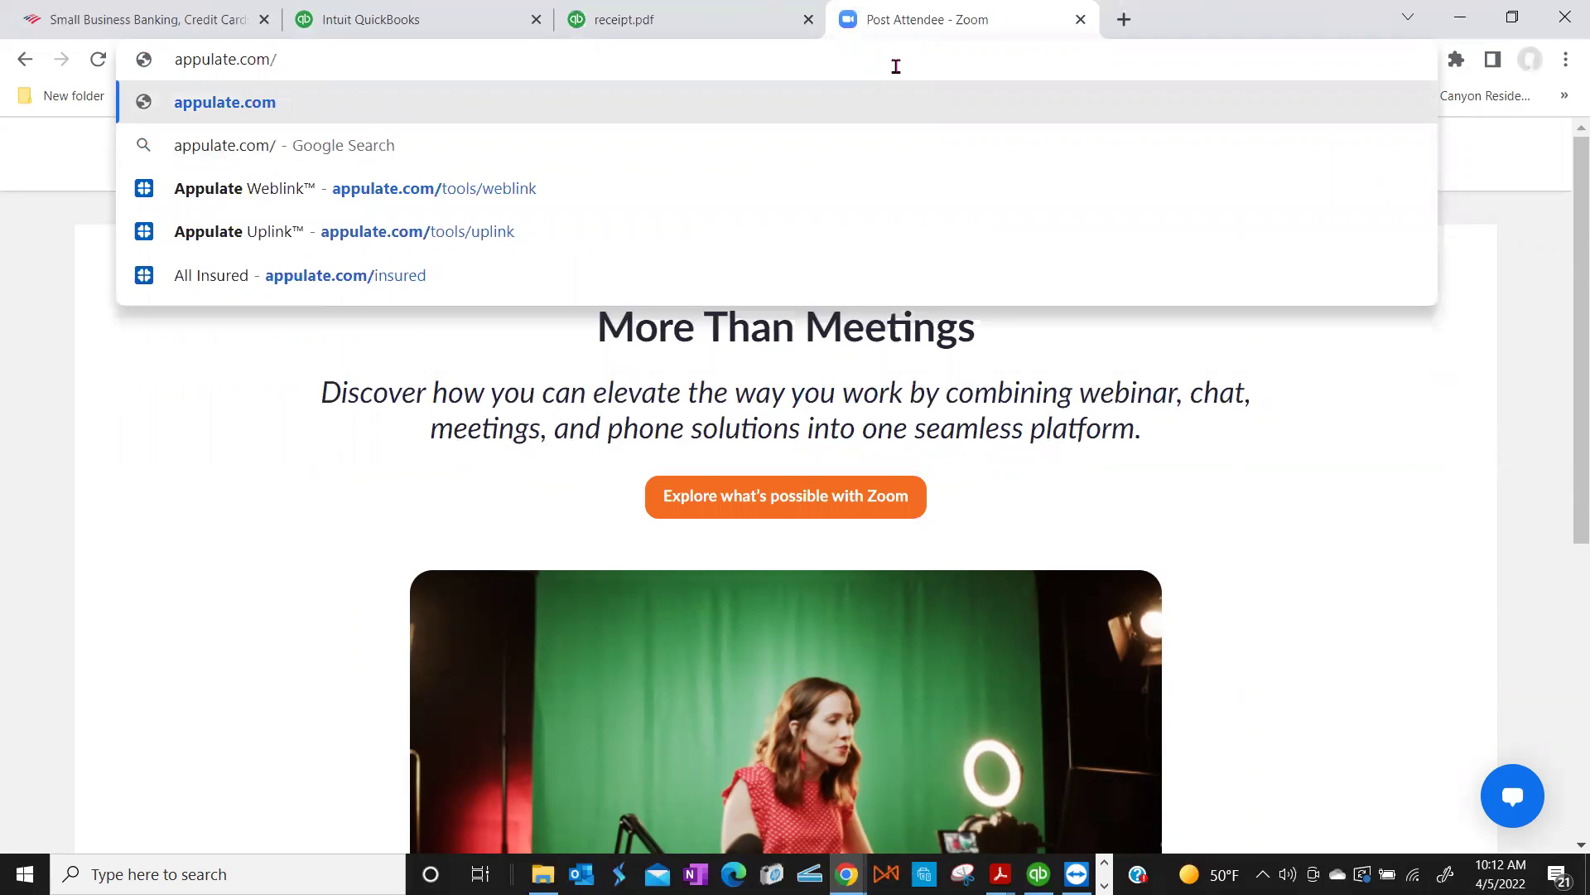
text(signin)
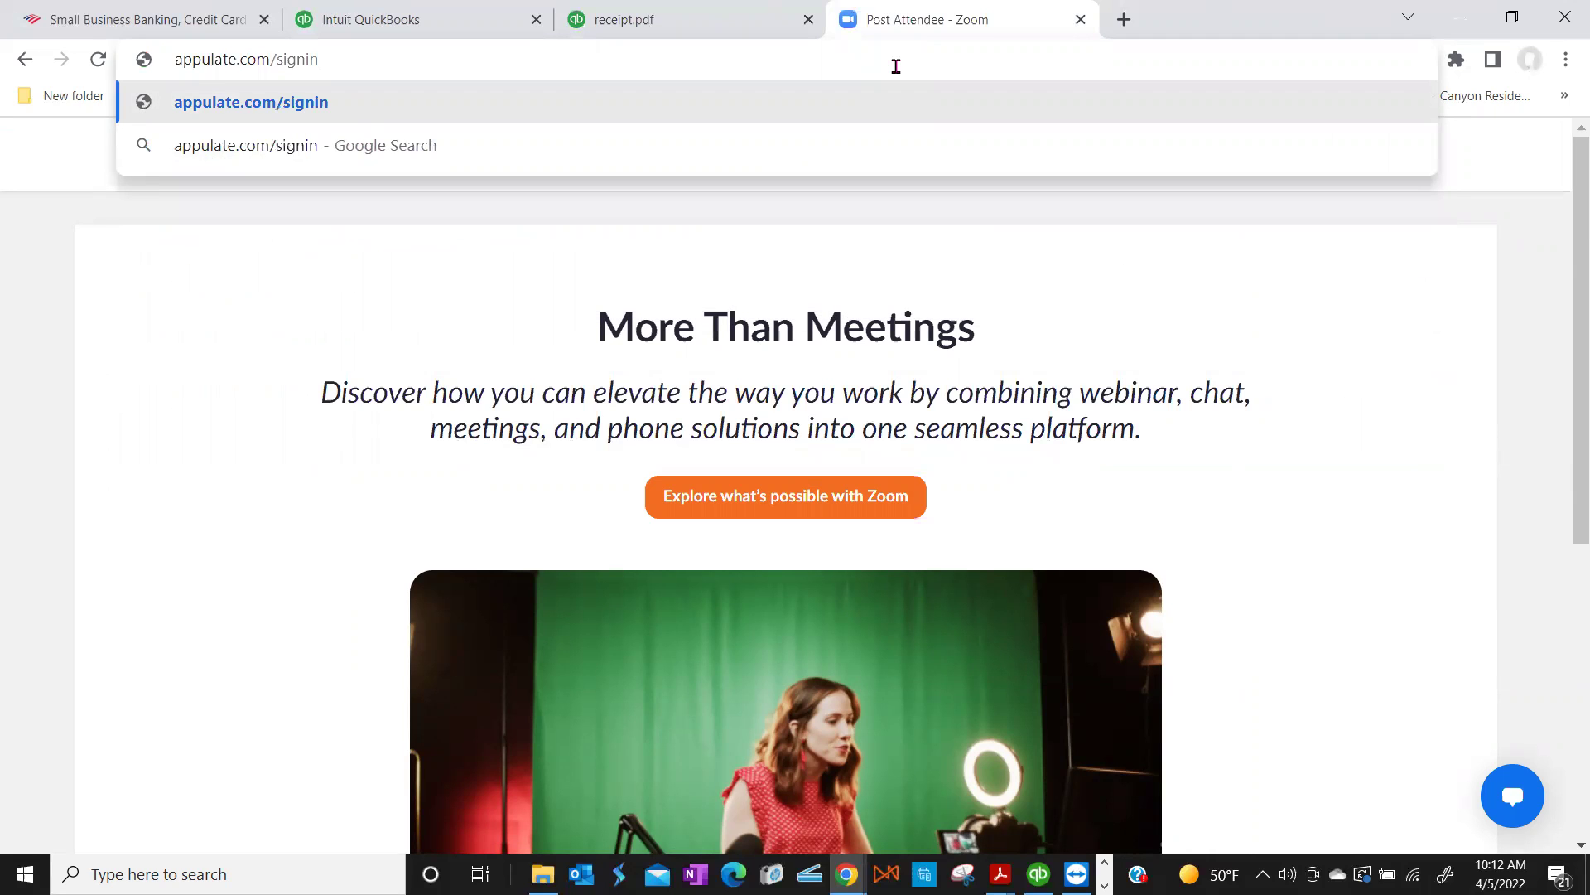
key(Return)
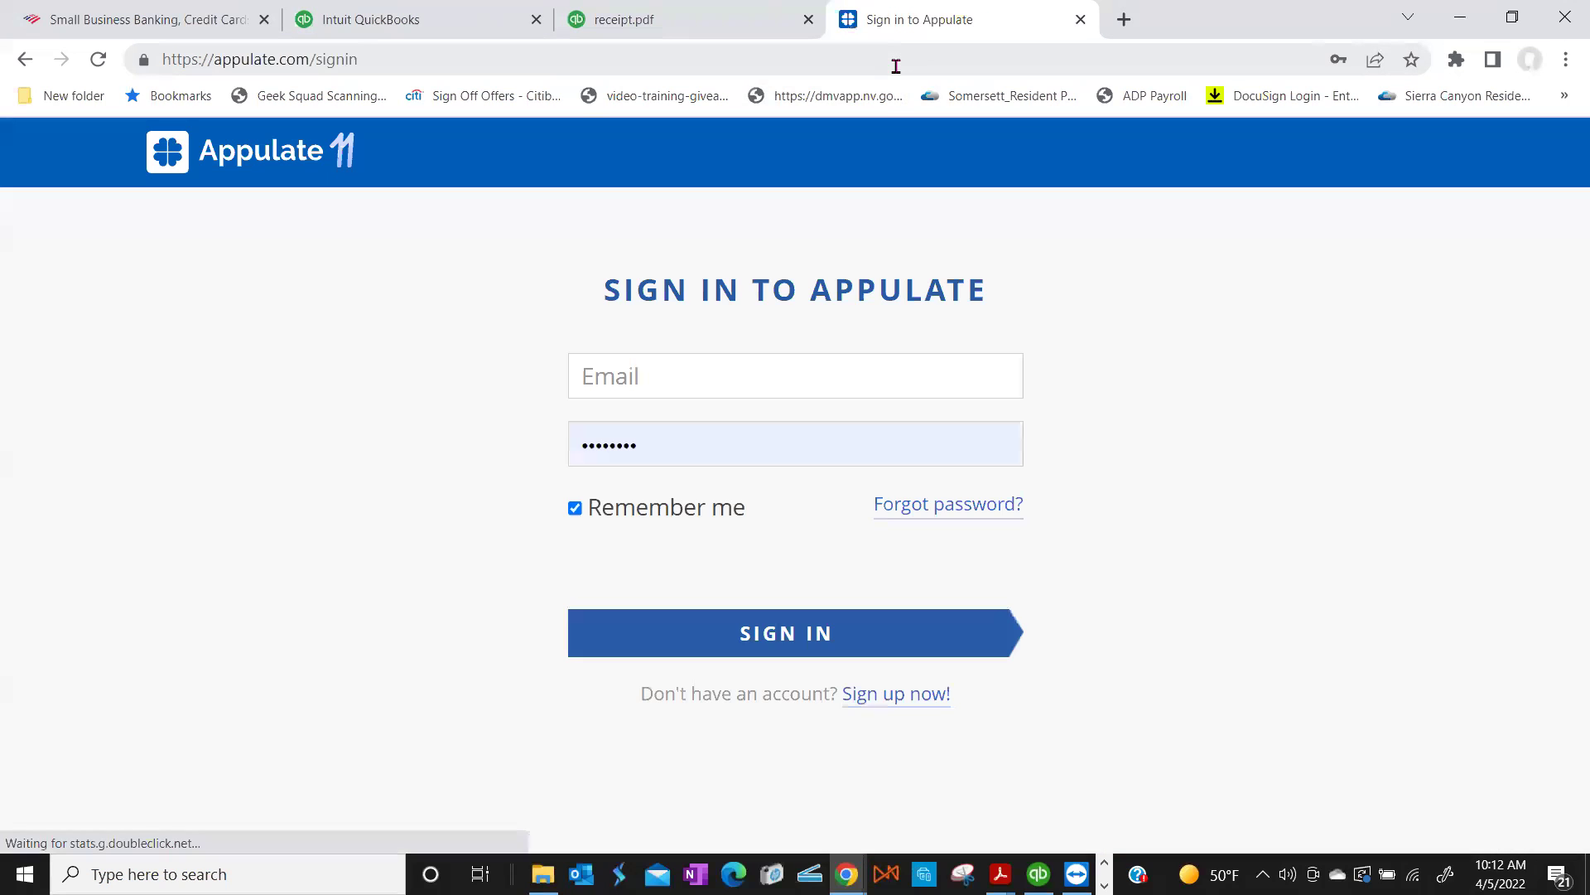
Step: Sign in using the account e-mail and the saved password
click(793, 379)
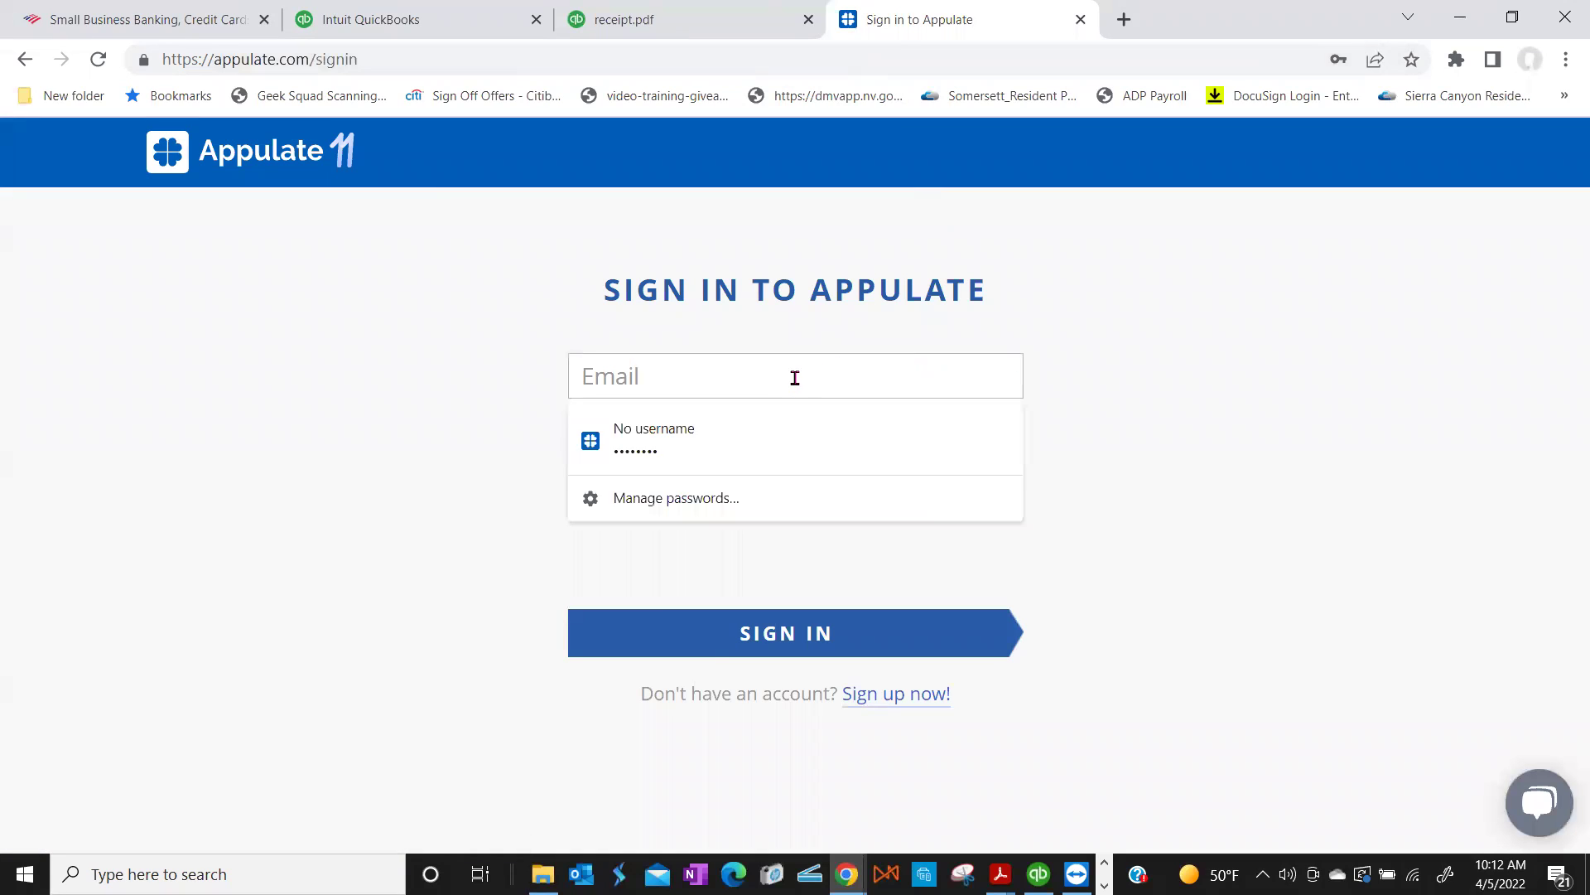
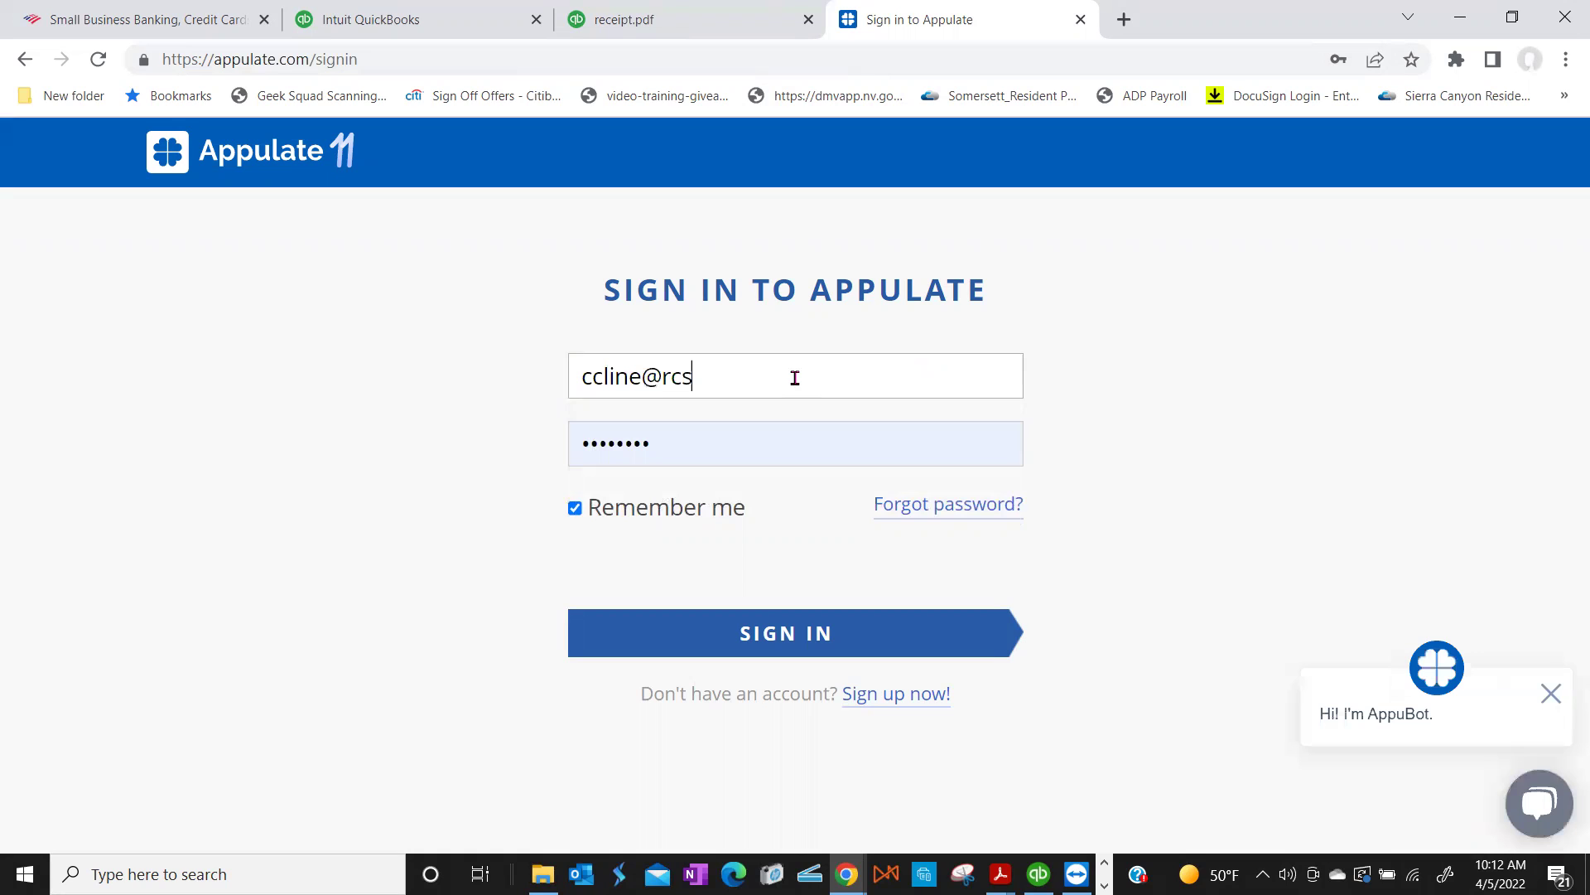
click(791, 639)
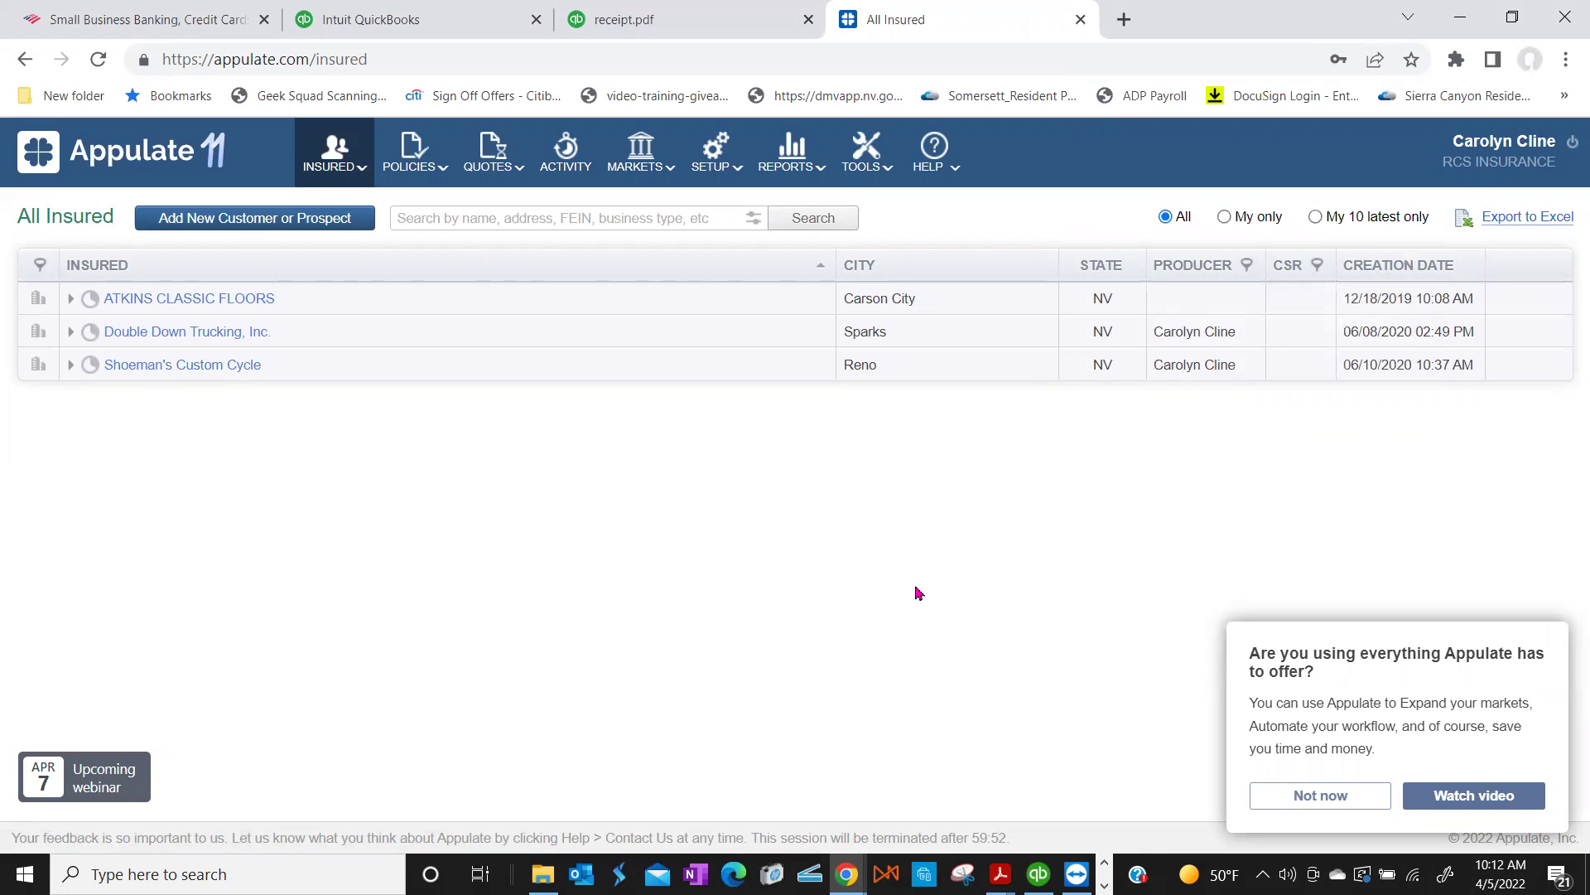
Step: Show the Selected Markets list from the MARKETS menu
mouse_move(649, 171)
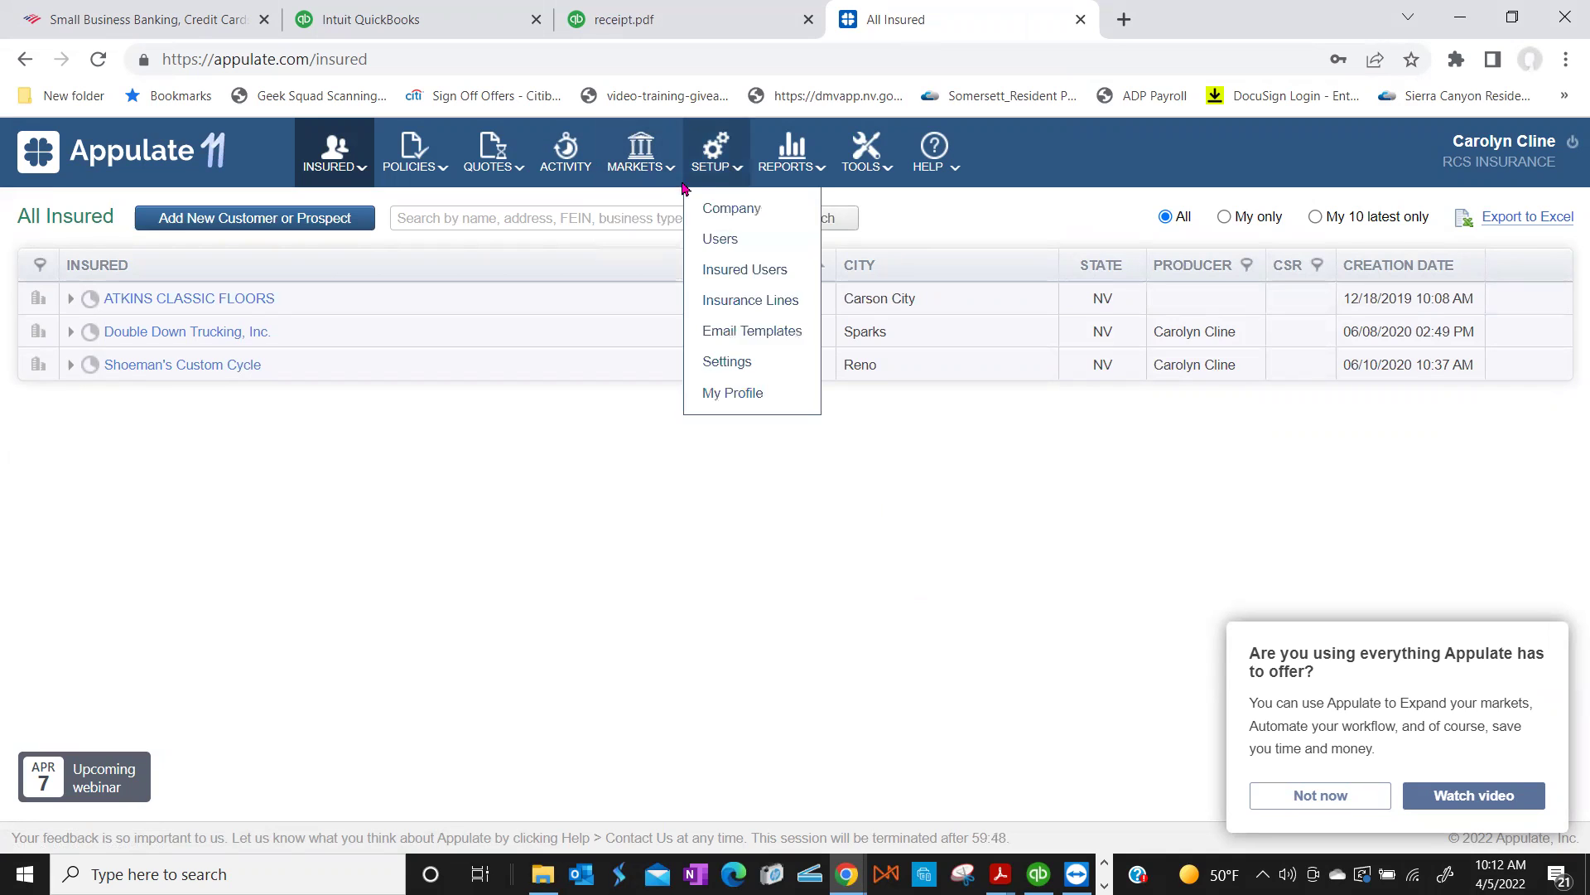
click(625, 207)
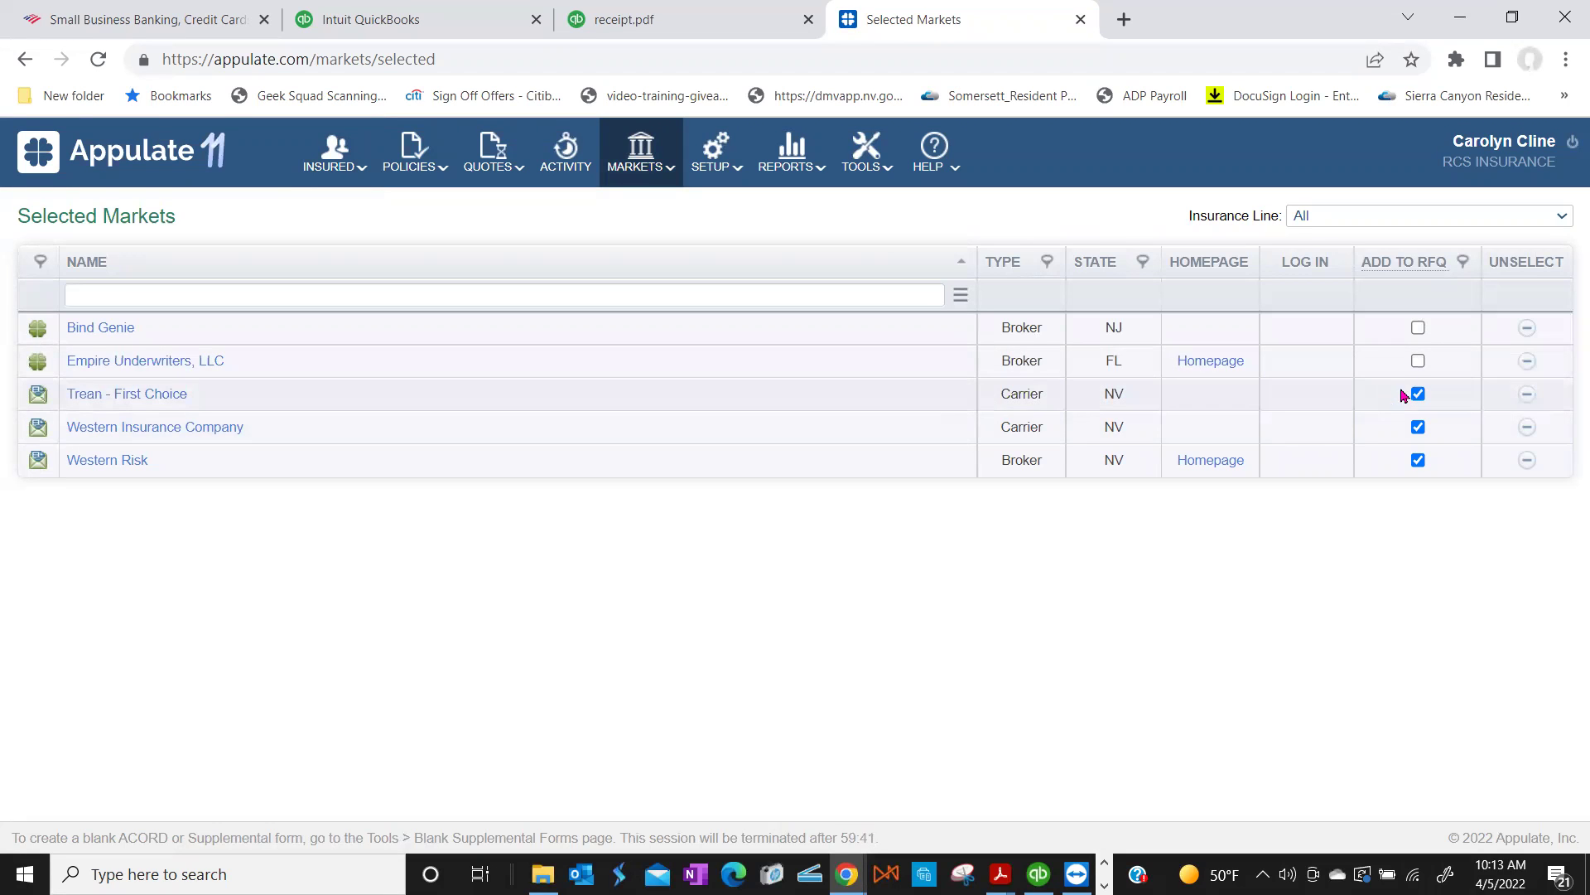
Step: Unselect Bind Genie, Trean - First Choice, Western Risk, Western Insurance Company and Empire Underwriters
click(1528, 328)
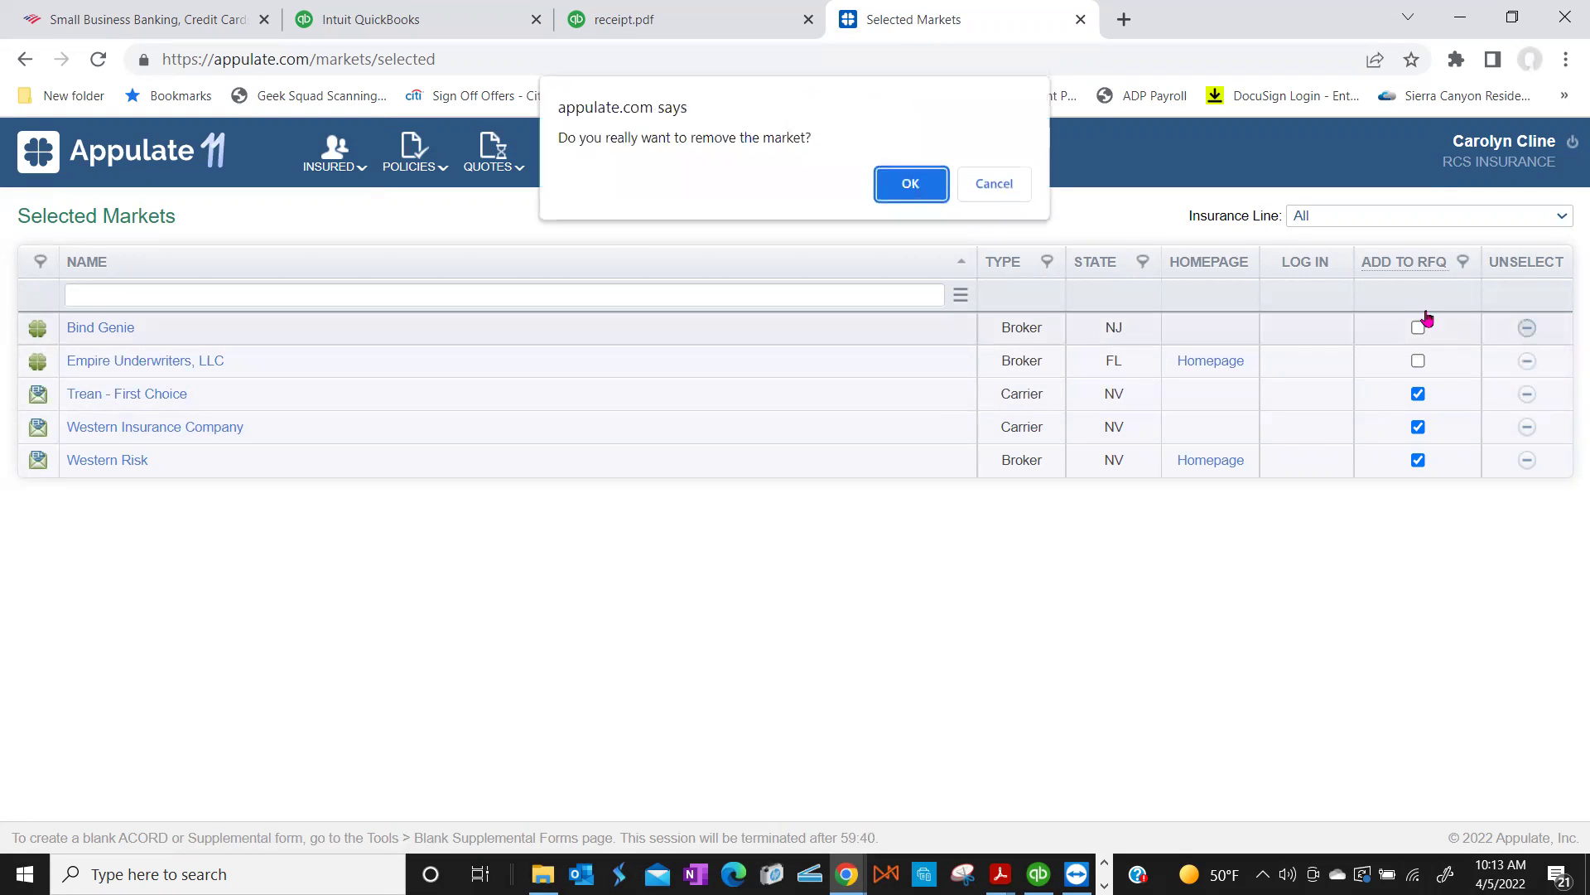
click(920, 185)
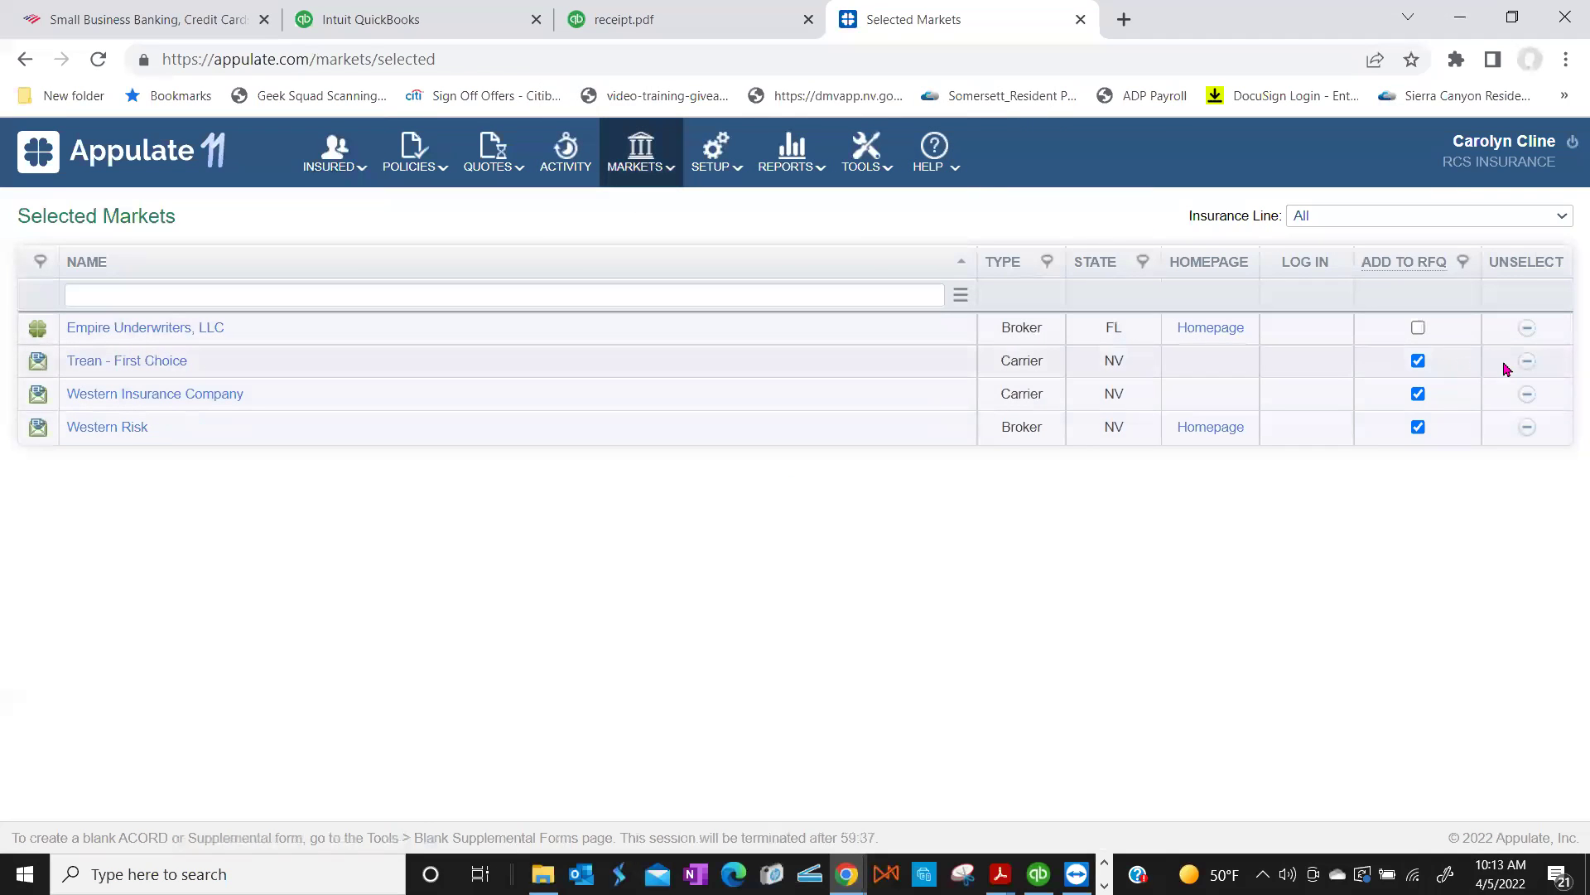
click(1525, 362)
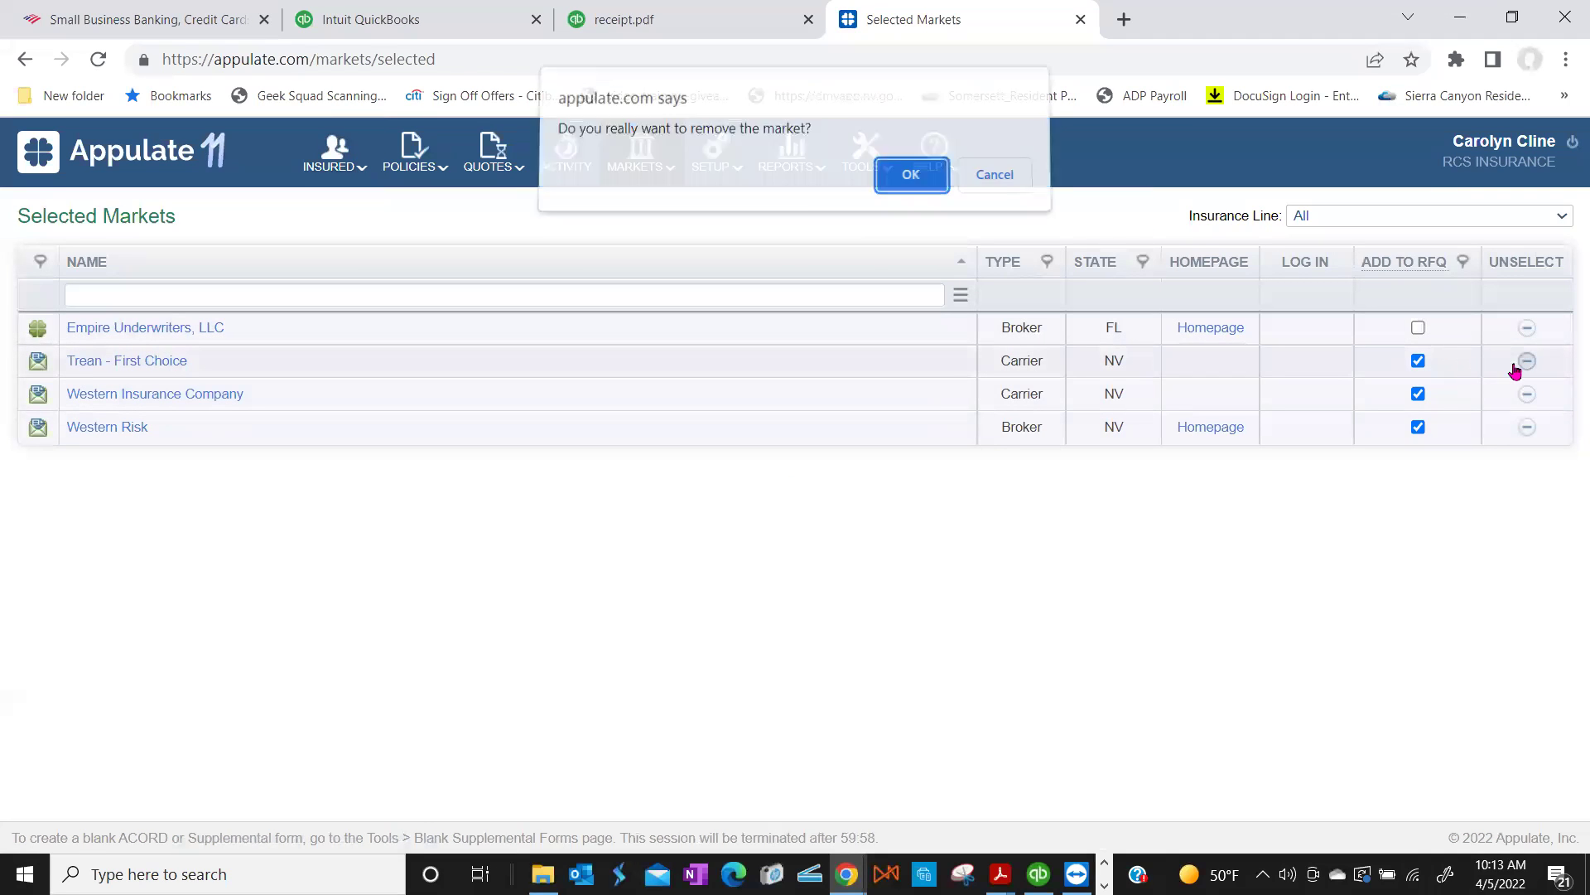
click(919, 183)
click(1527, 395)
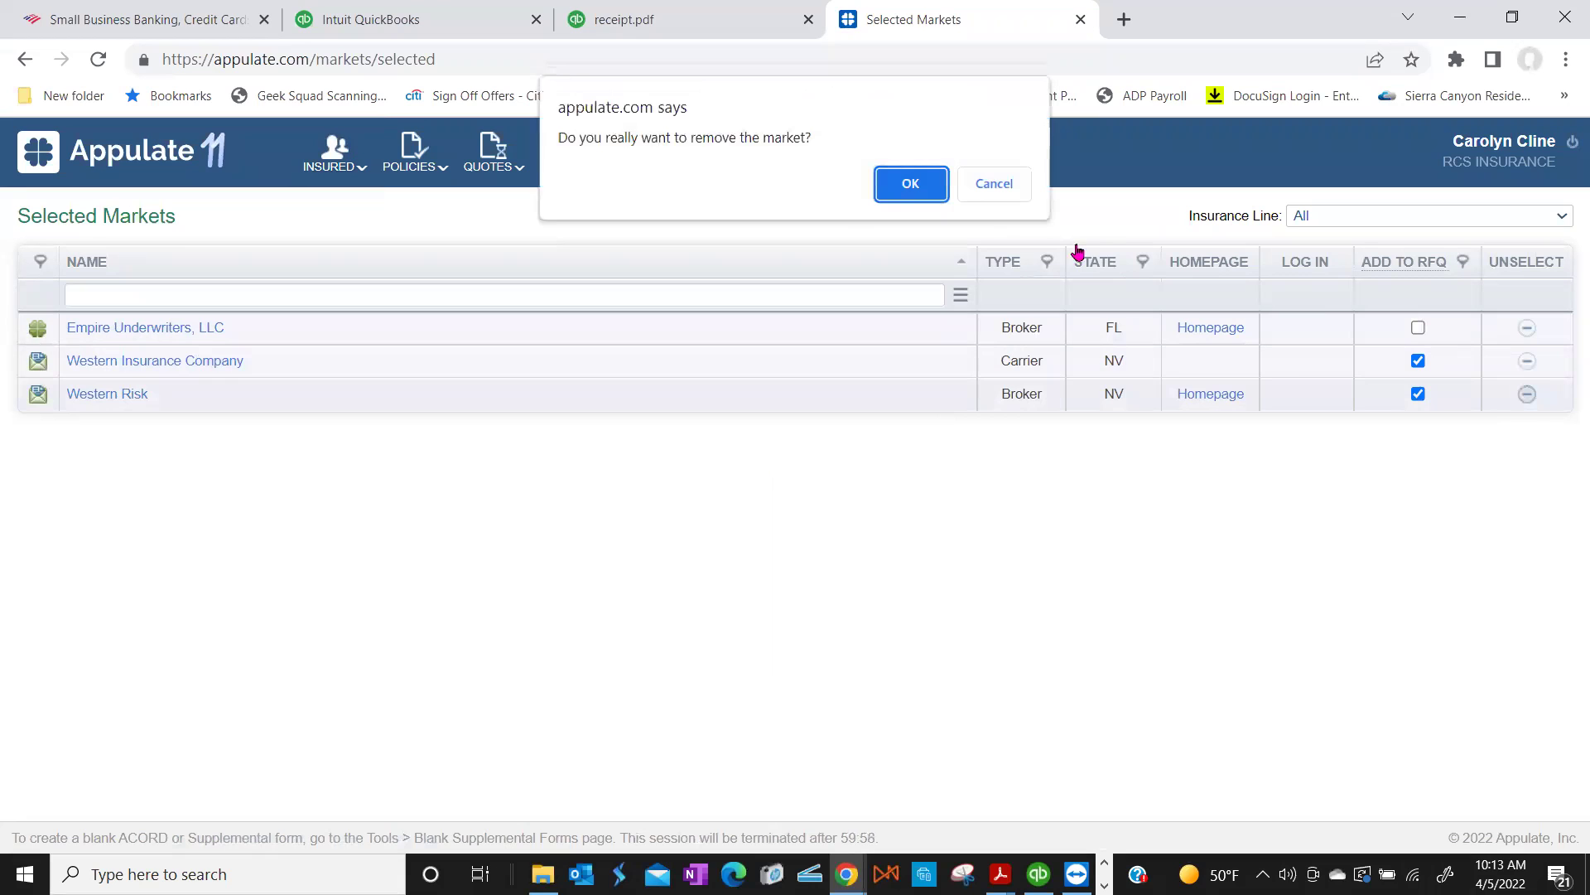
click(919, 184)
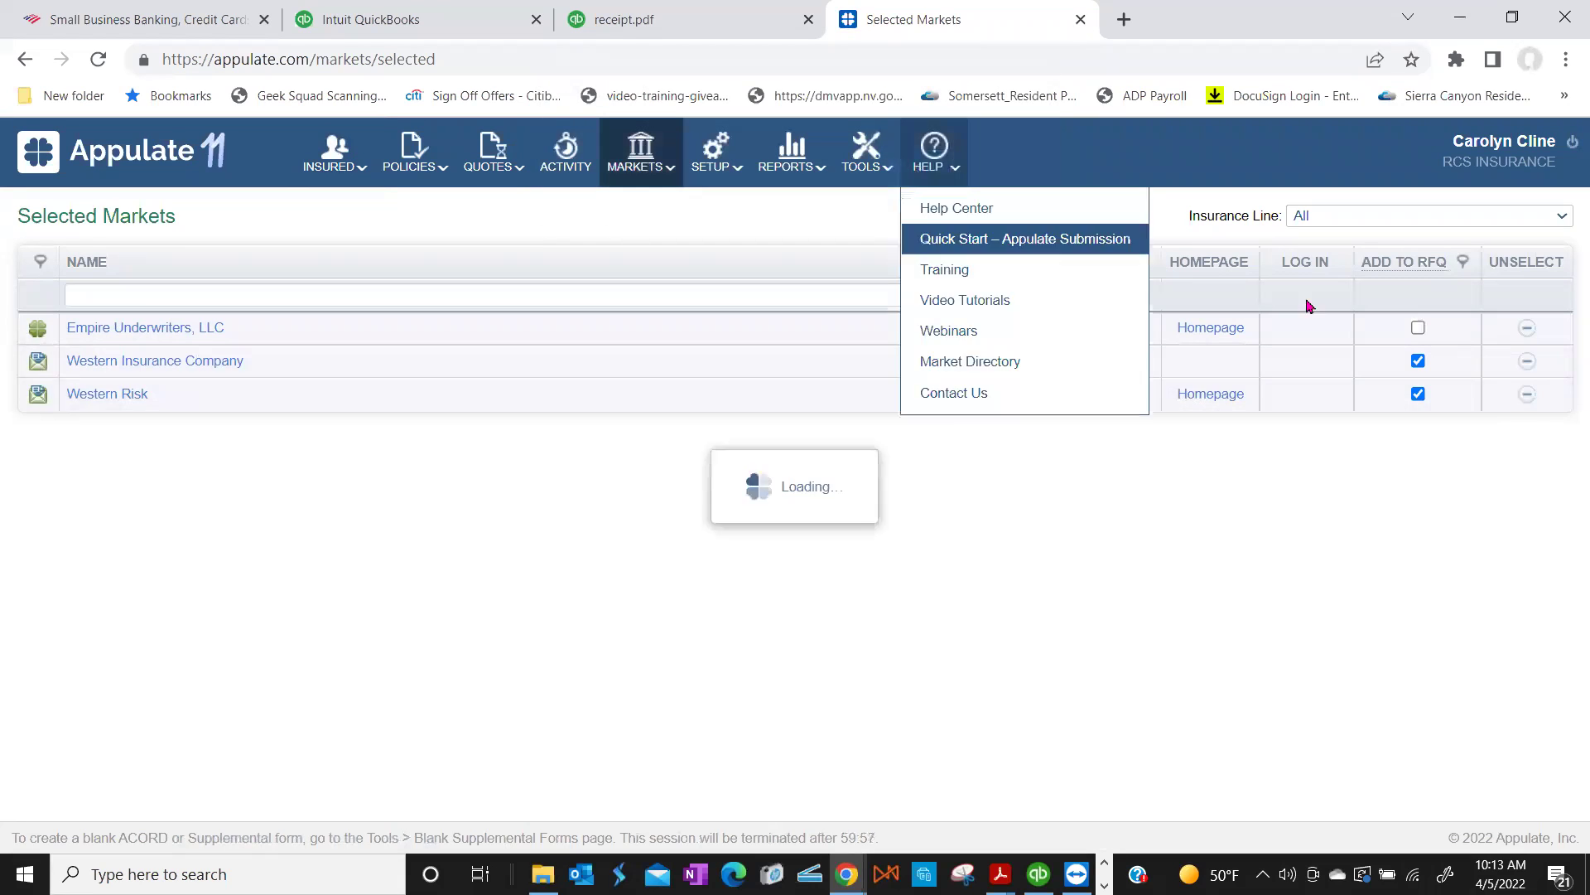
click(1527, 362)
click(916, 185)
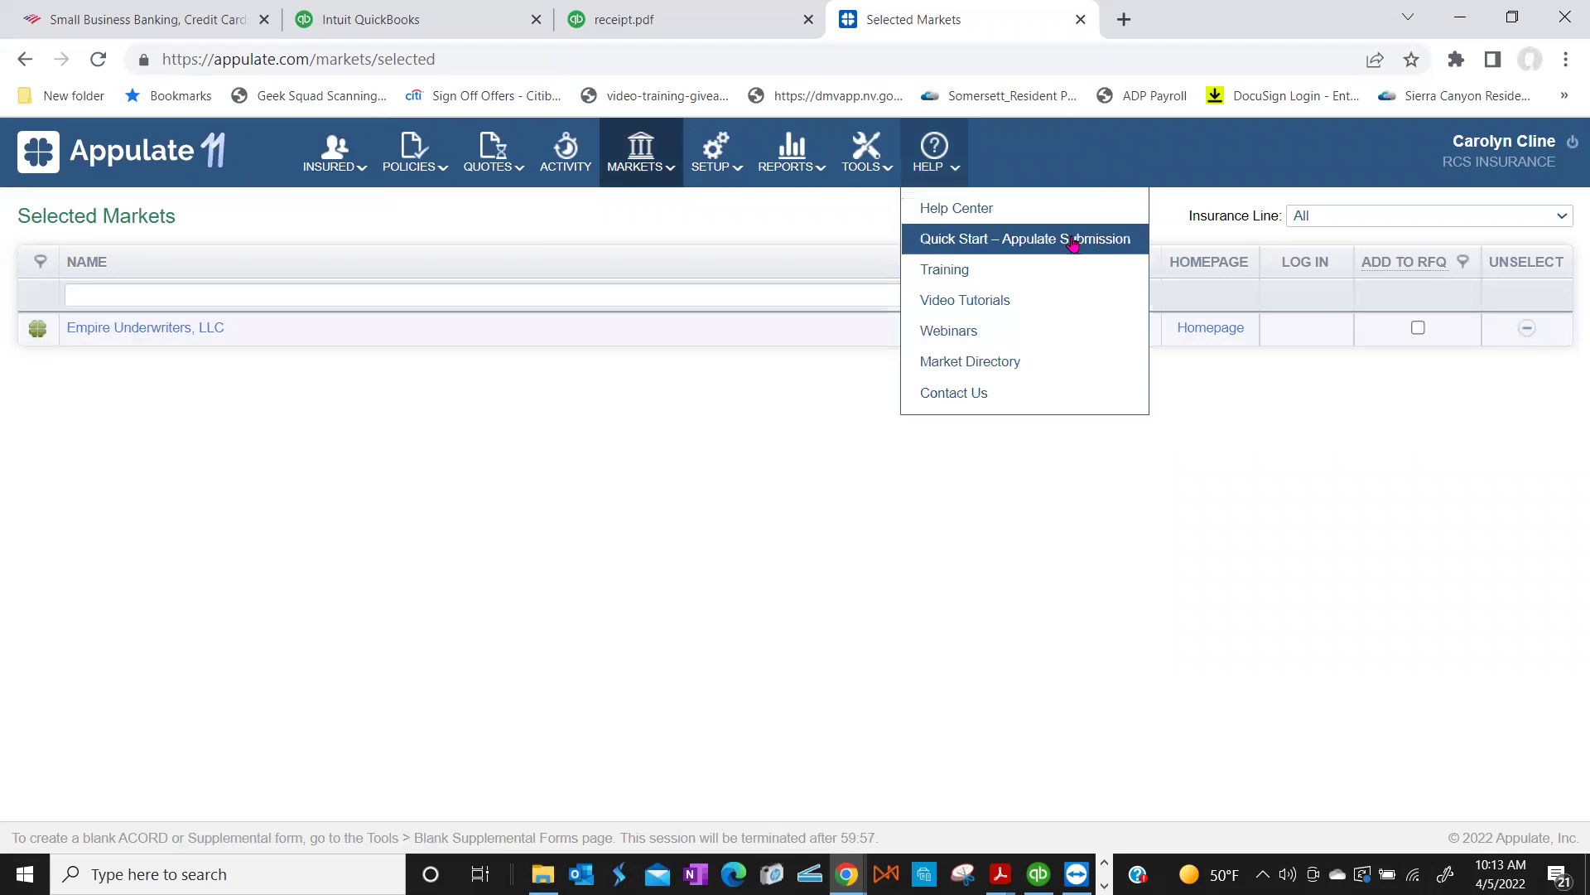
click(1526, 328)
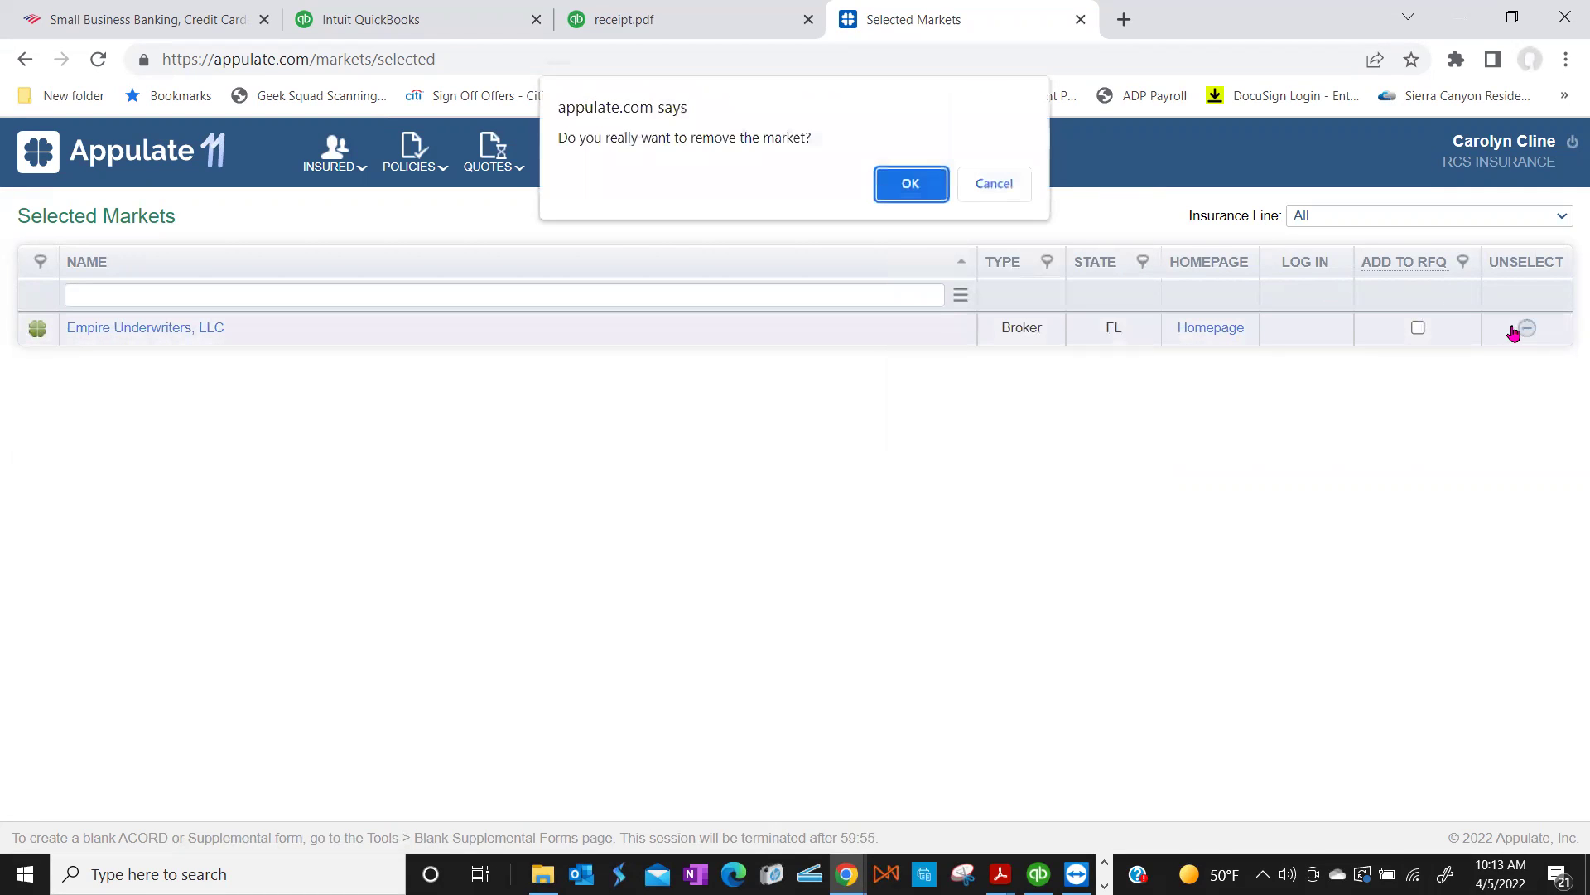
click(910, 184)
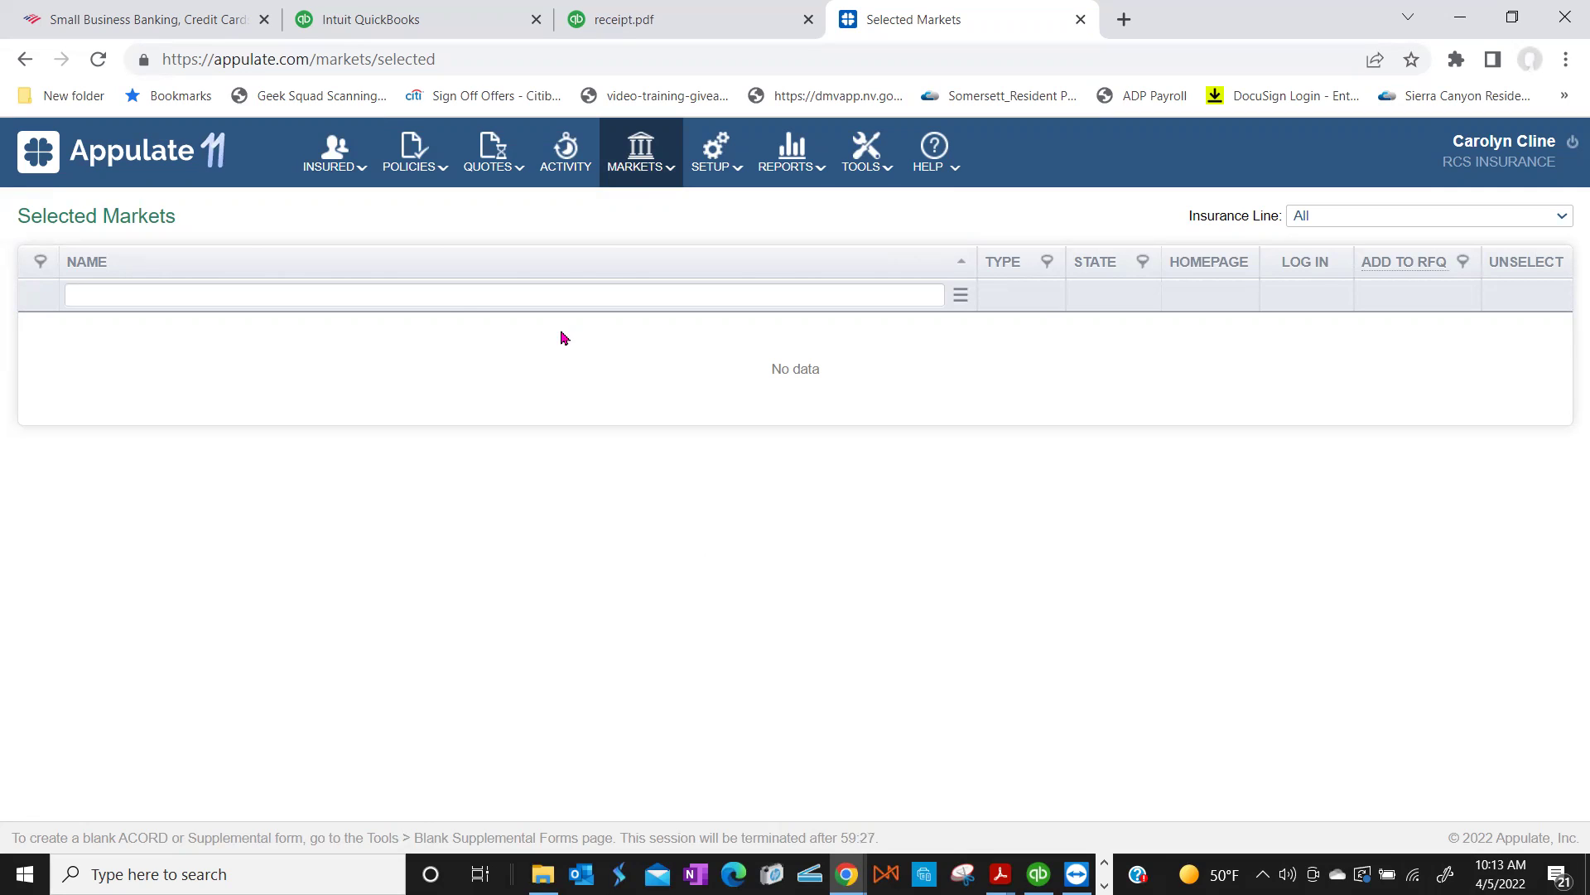
Step: Show Available Markets with Insurance Line left at All, ready to filter by name
click(454, 303)
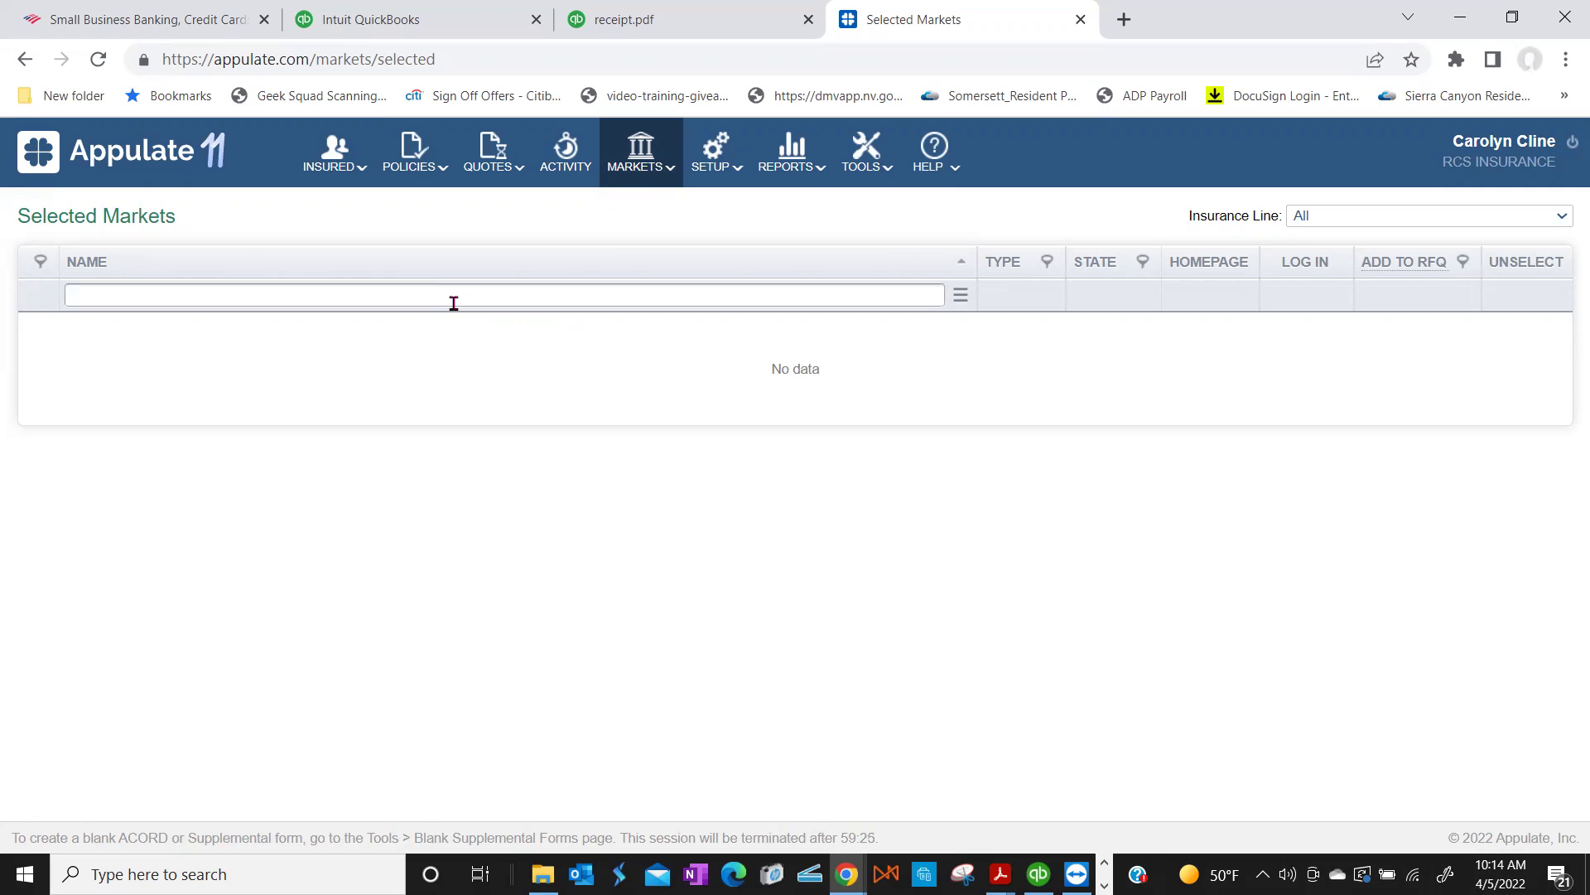
mouse_move(618, 171)
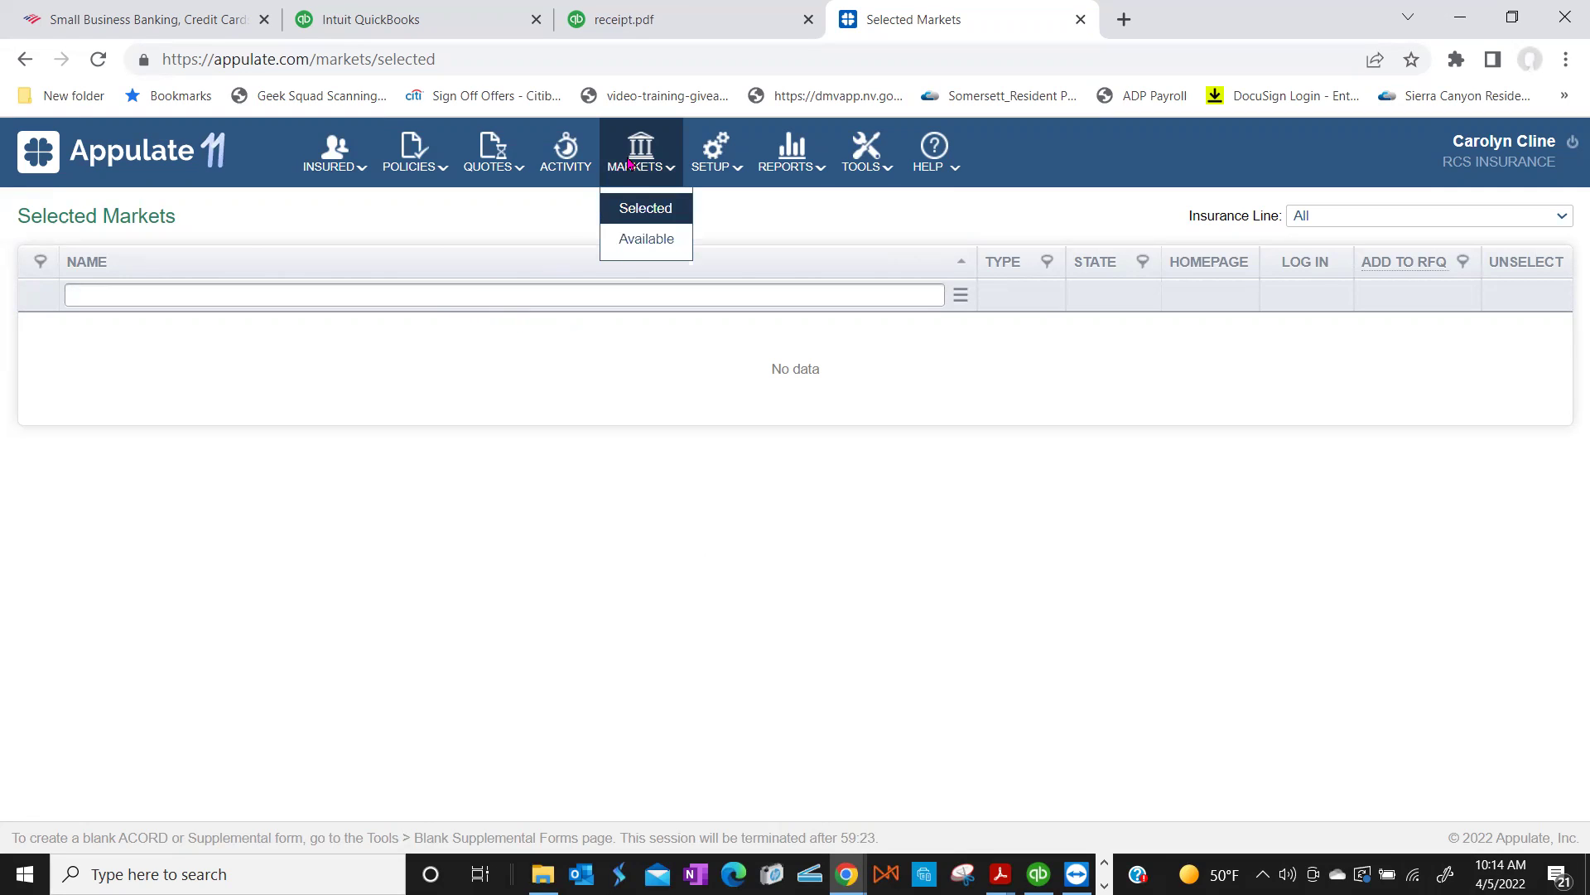
click(641, 238)
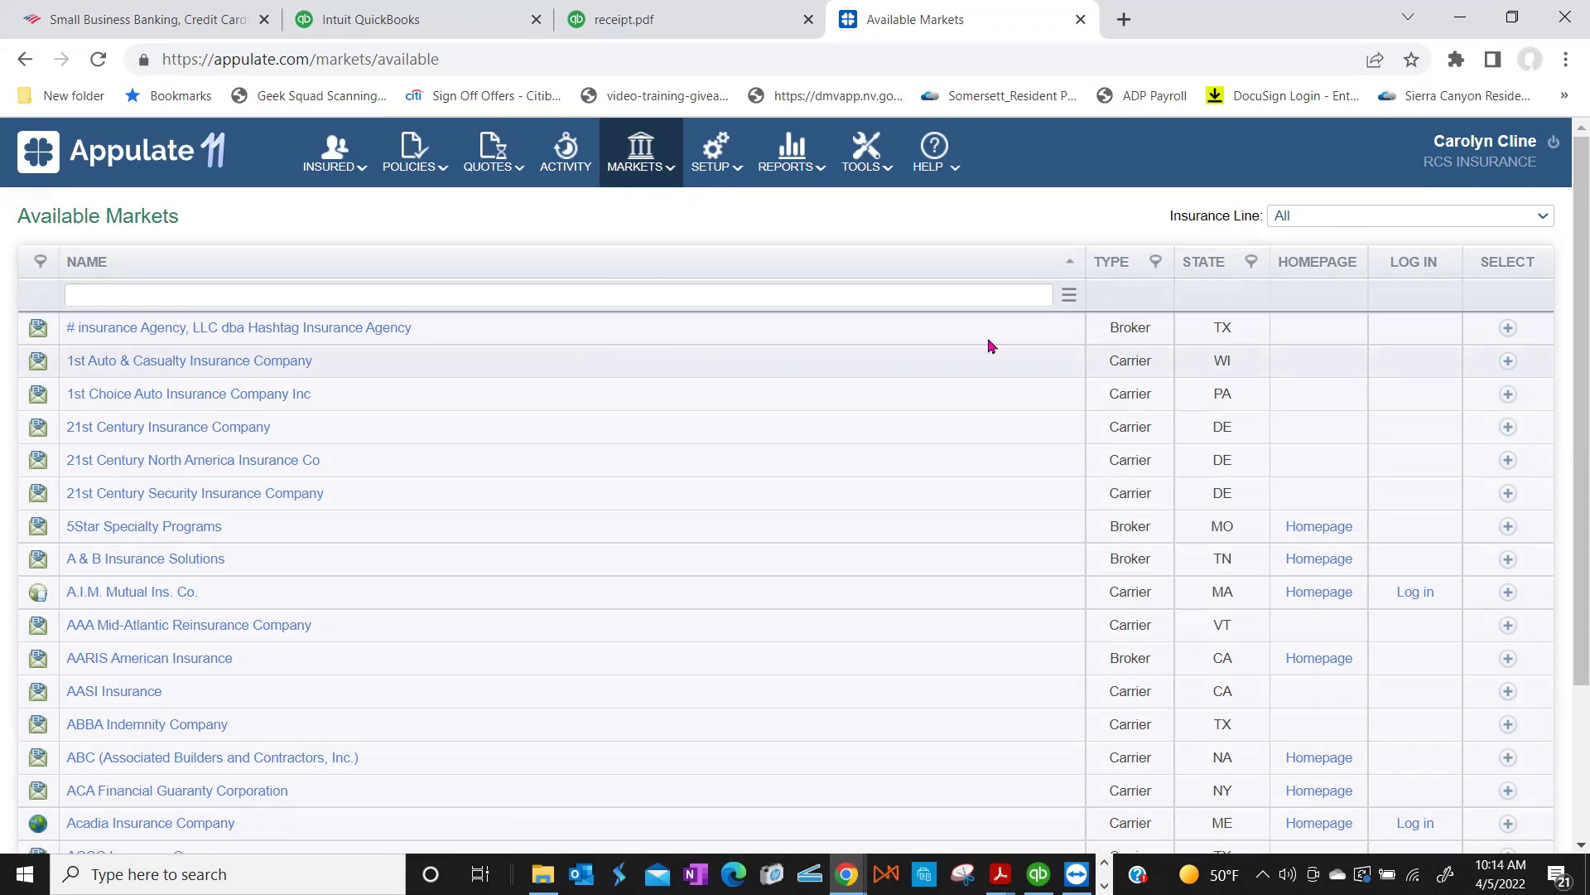
click(1333, 215)
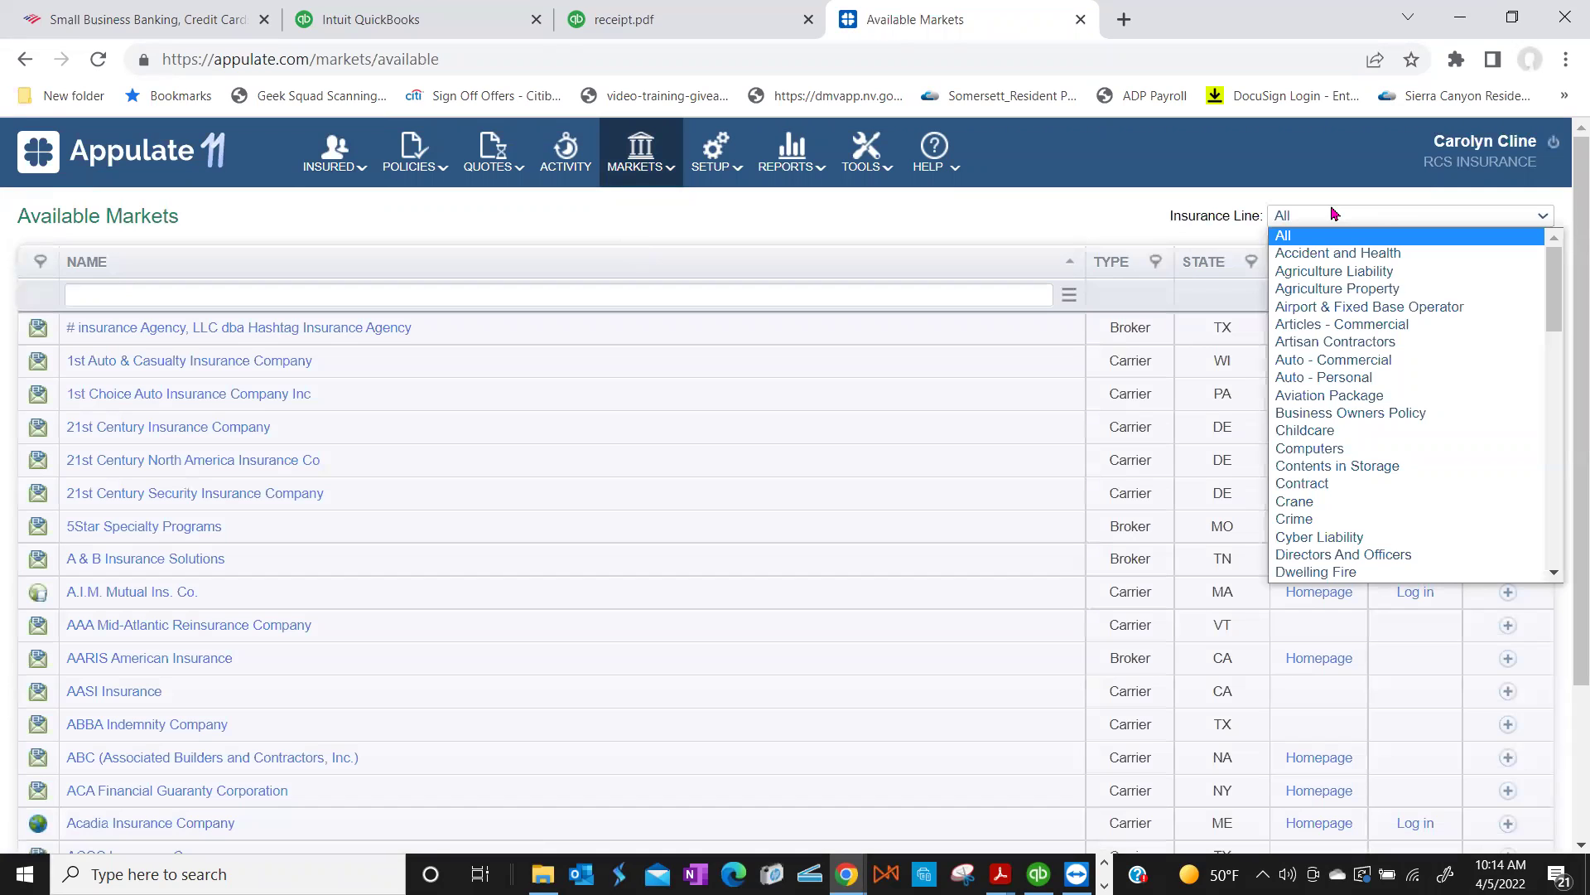
click(1124, 226)
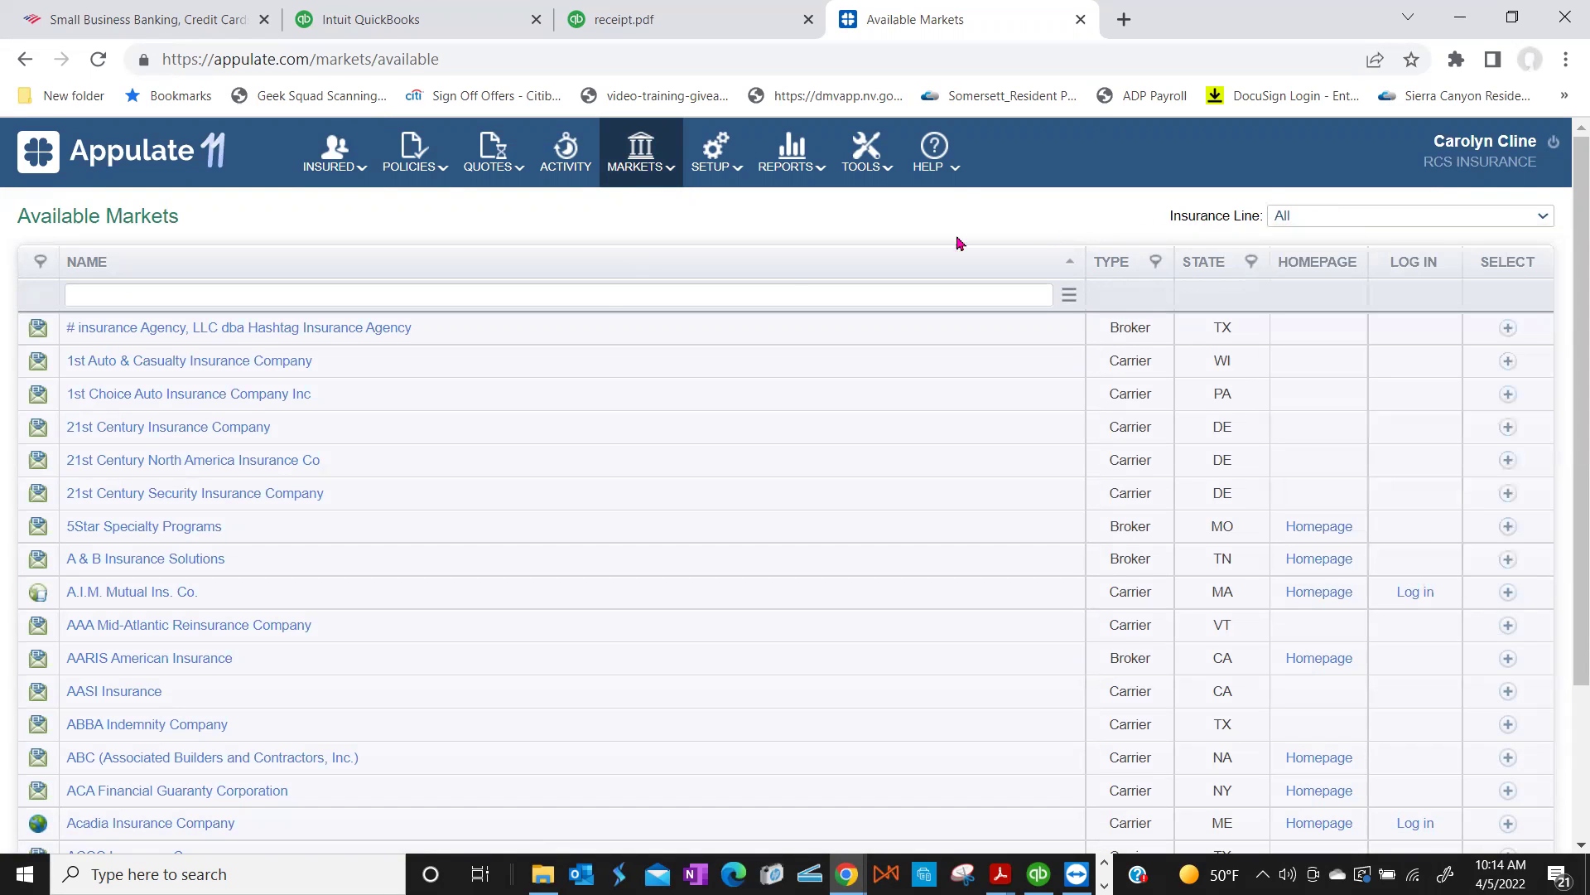
click(173, 295)
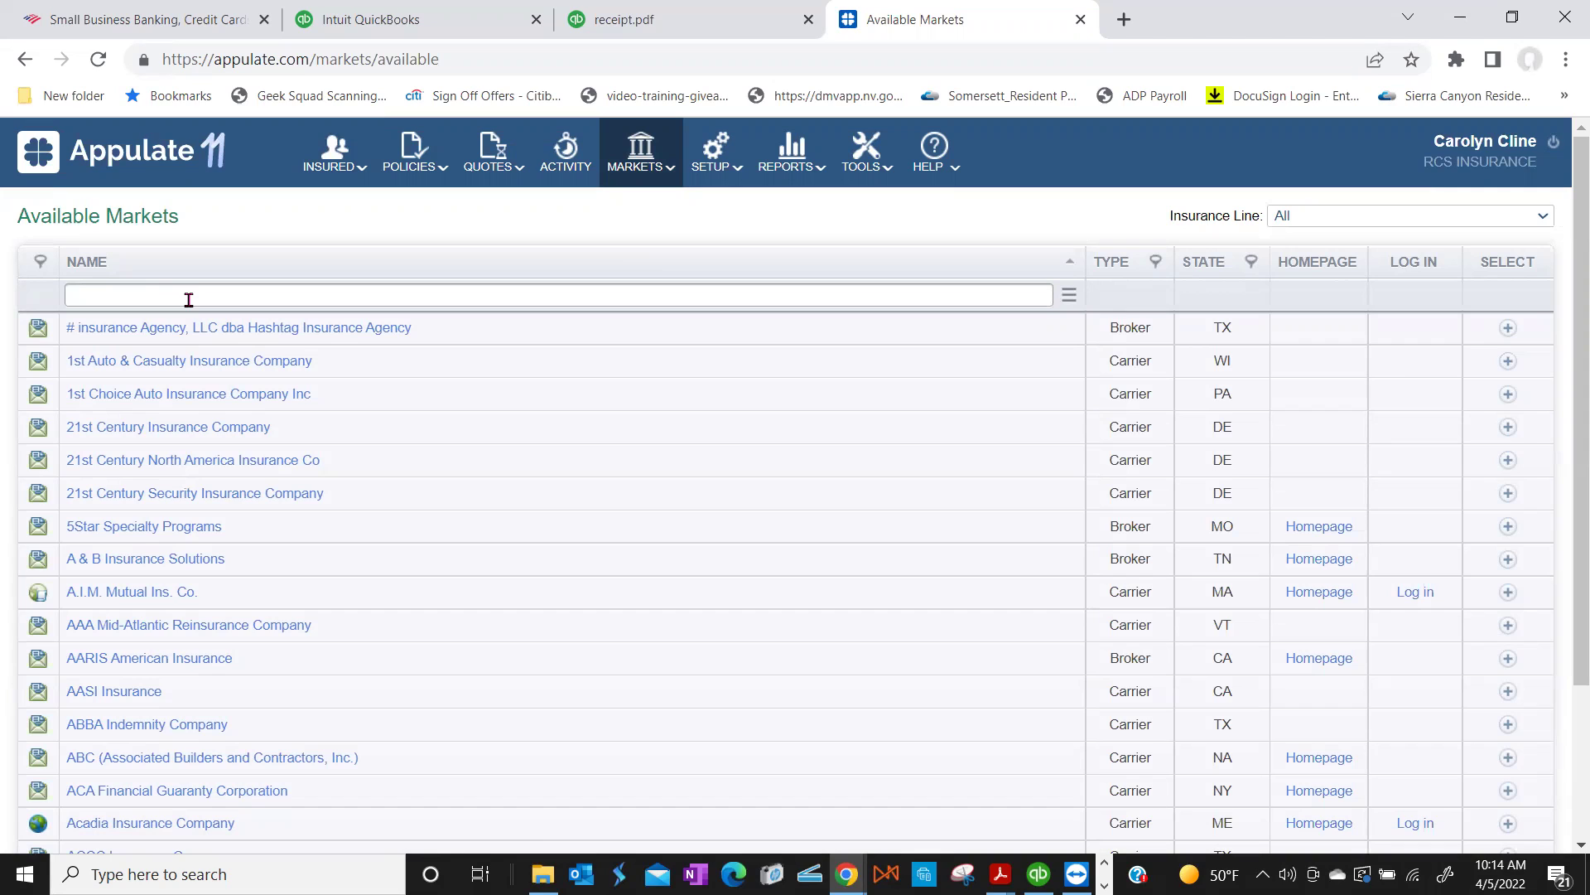
Step: Filter available markets for Markel, add it, and view the Selected Markets list
text(Pest Control)
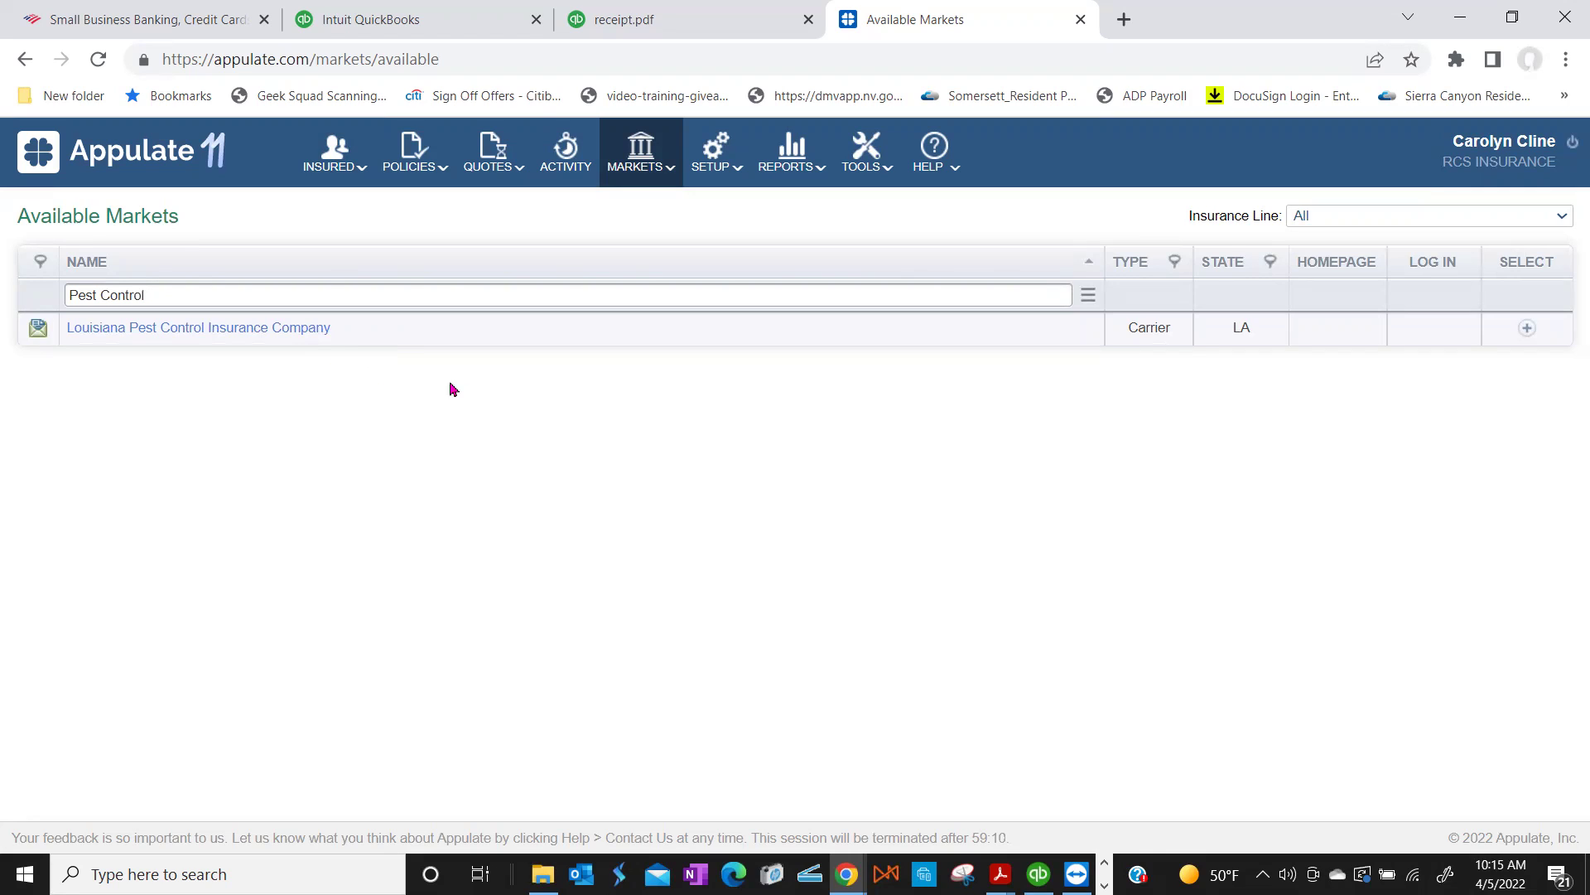
drag(164, 295, 71, 303)
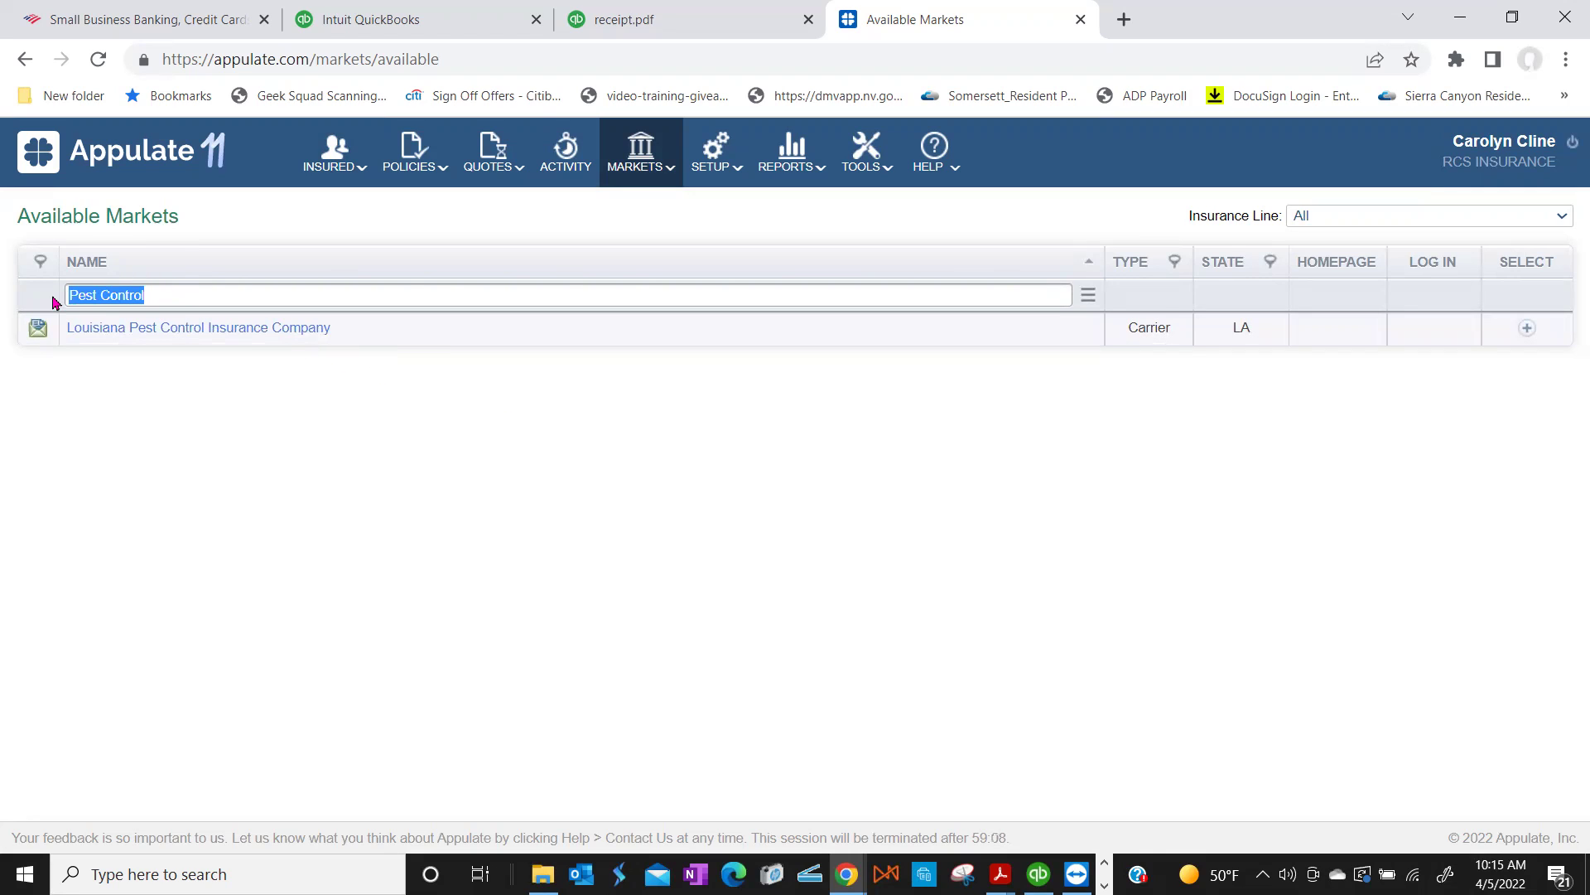
text(Markel)
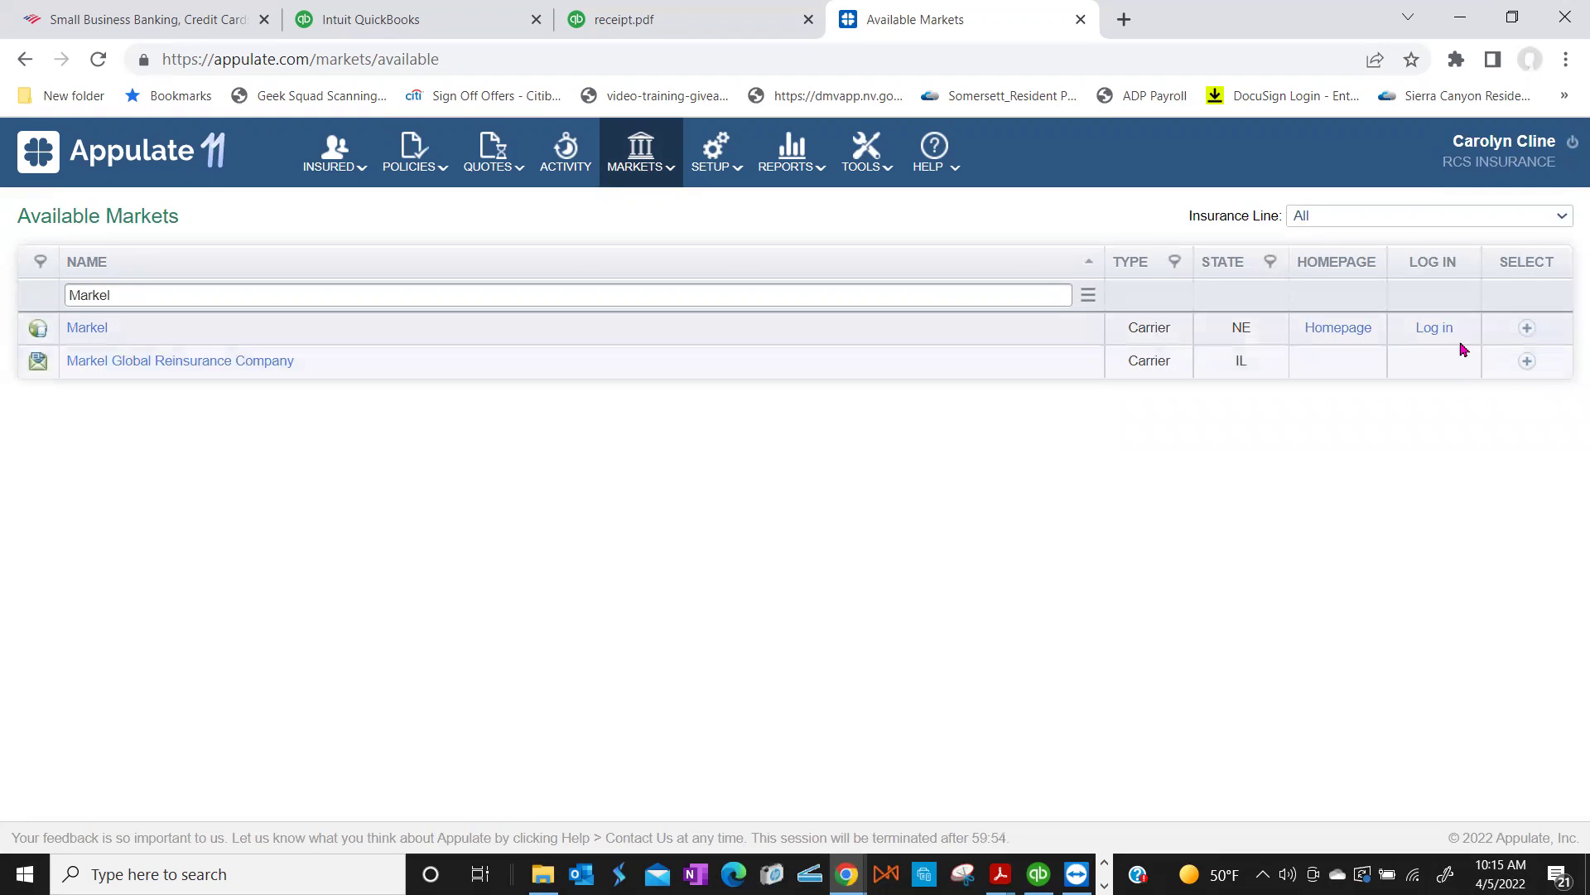
click(1528, 329)
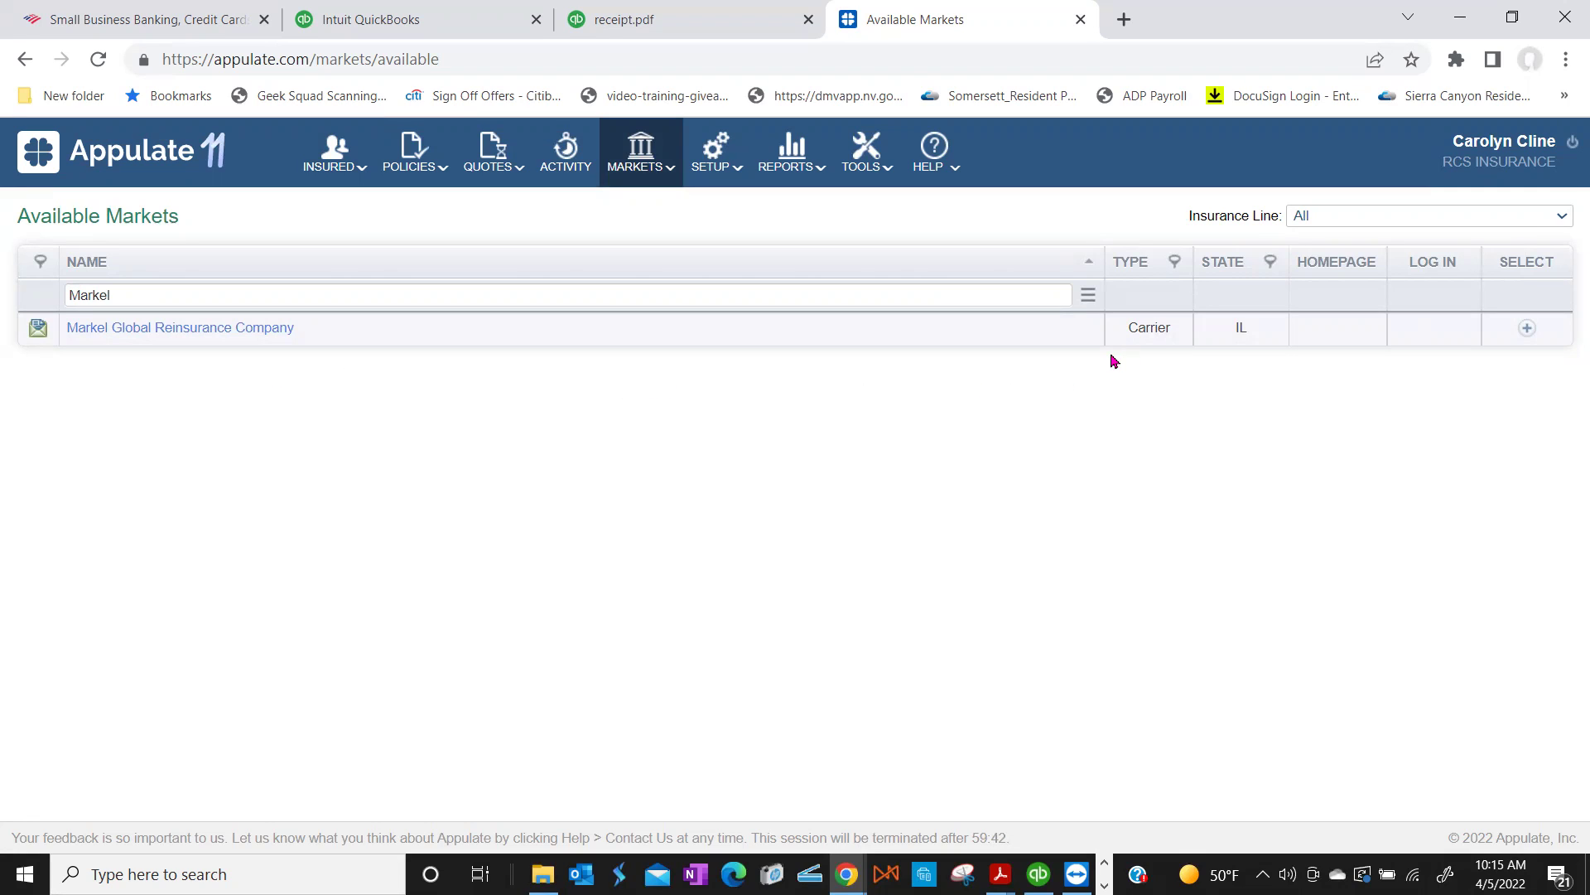
mouse_move(638, 162)
click(627, 210)
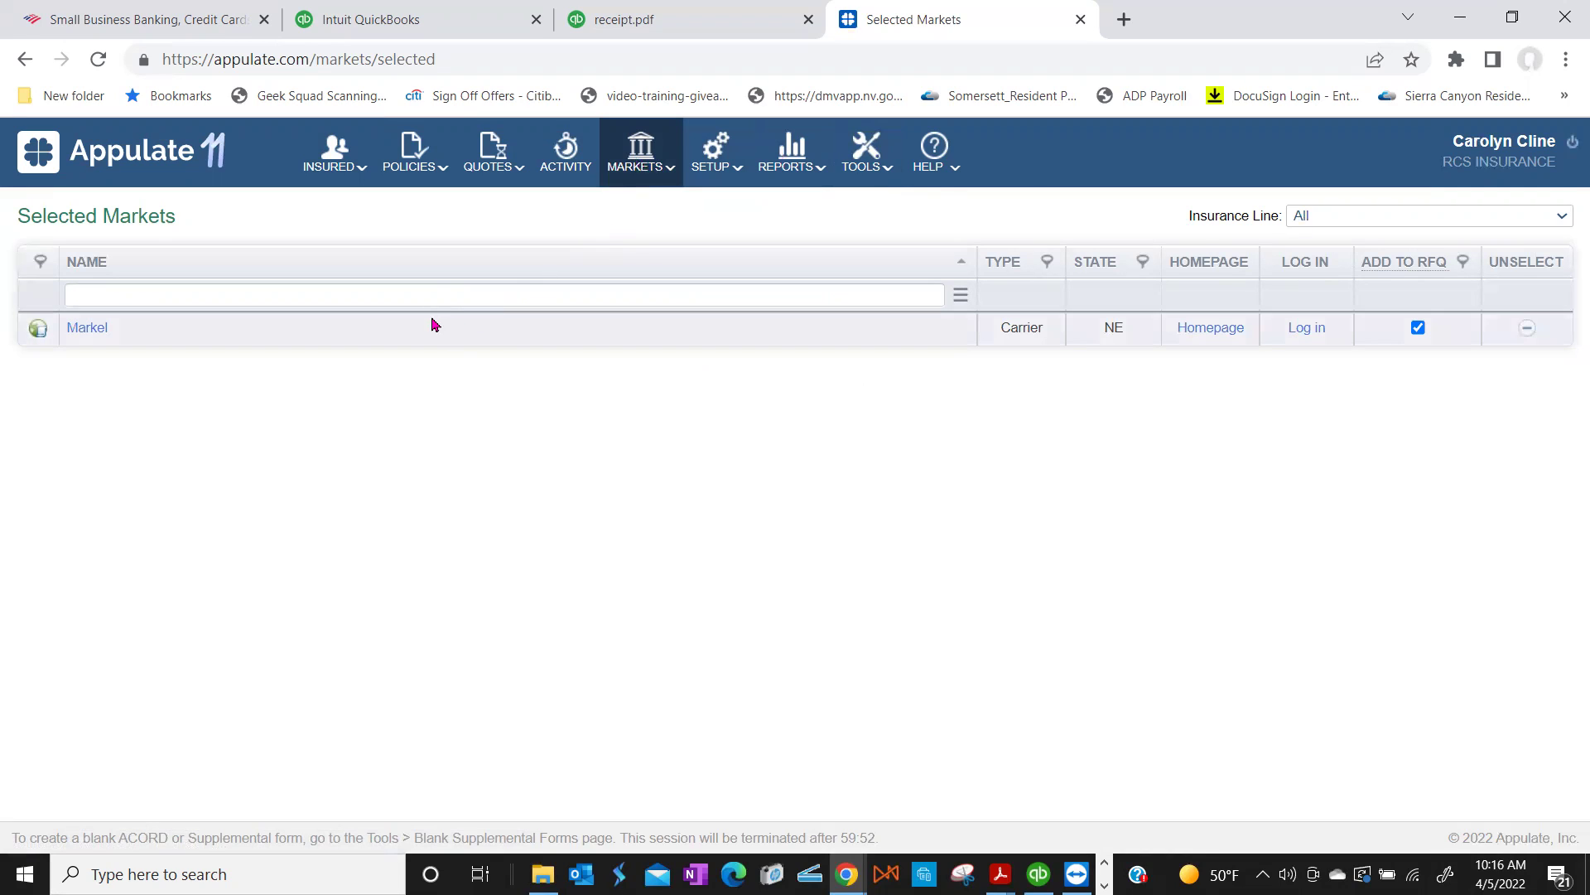
Step: Go back to the Available Markets directory and scroll through its table
mouse_move(641, 161)
click(635, 241)
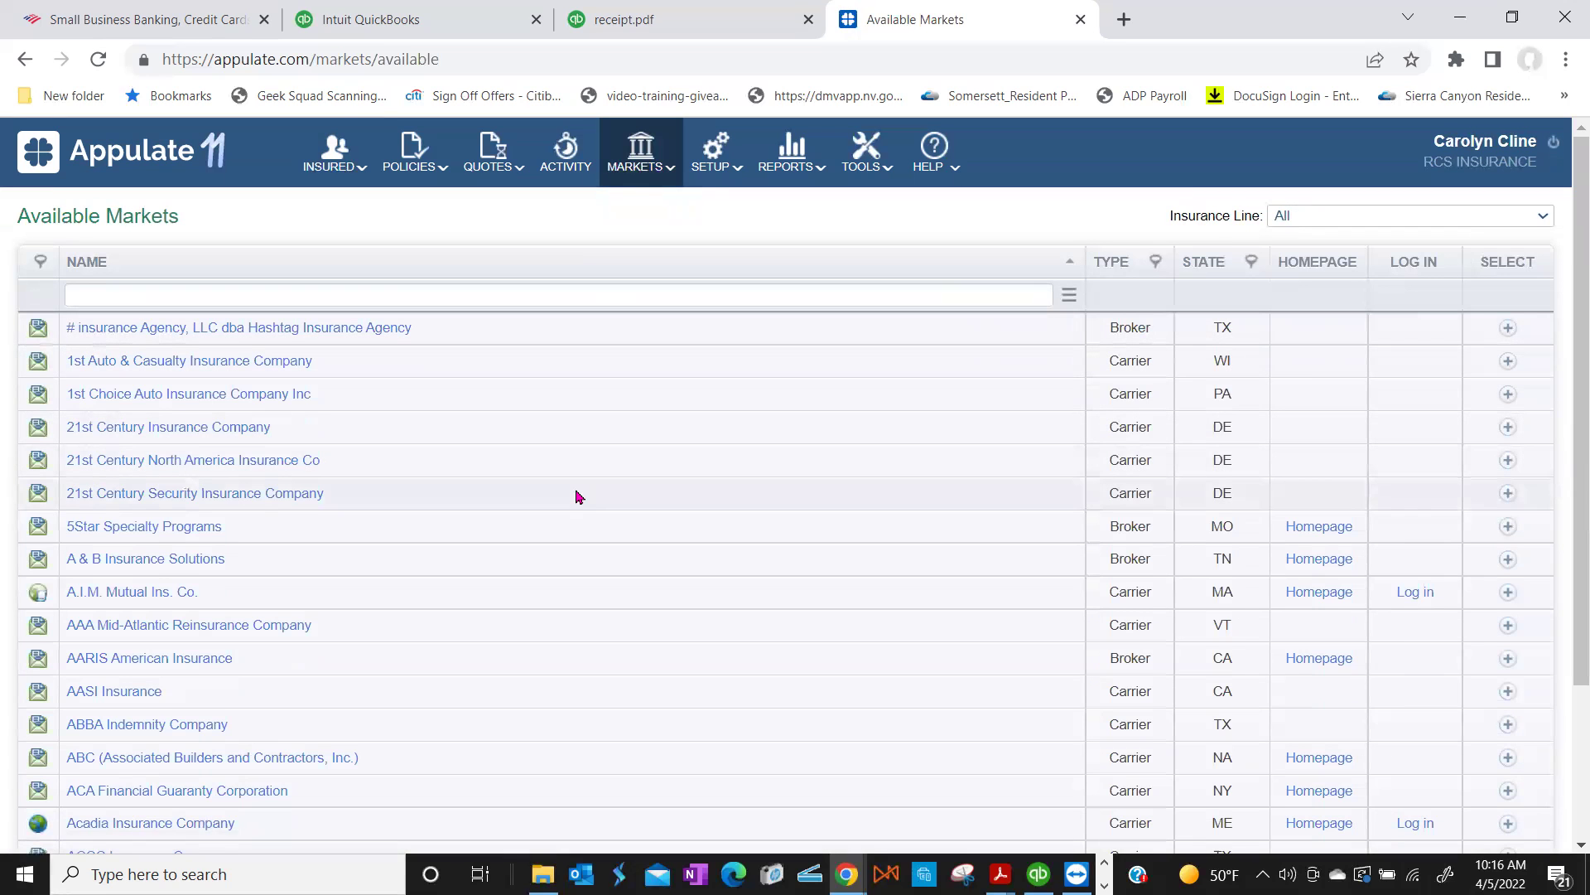
scroll(576, 495, down, 3)
scroll(577, 495, down, 1)
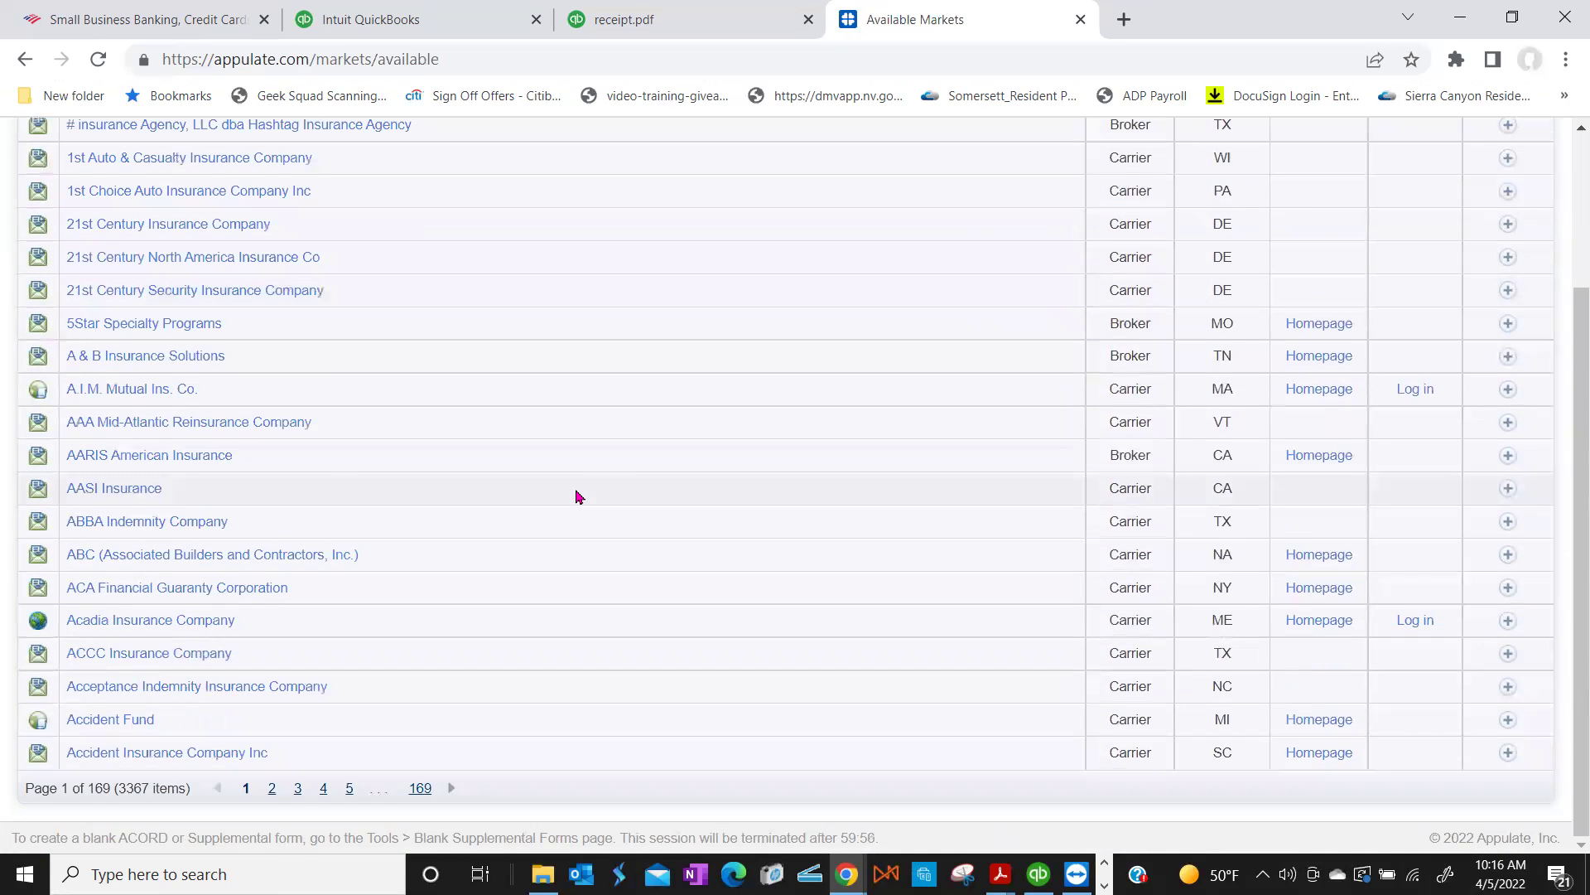
scroll(578, 496, up, 3)
Step: Search for AmWins and add AmWins Group, Inc. to the selected markets
click(217, 294)
text(A)
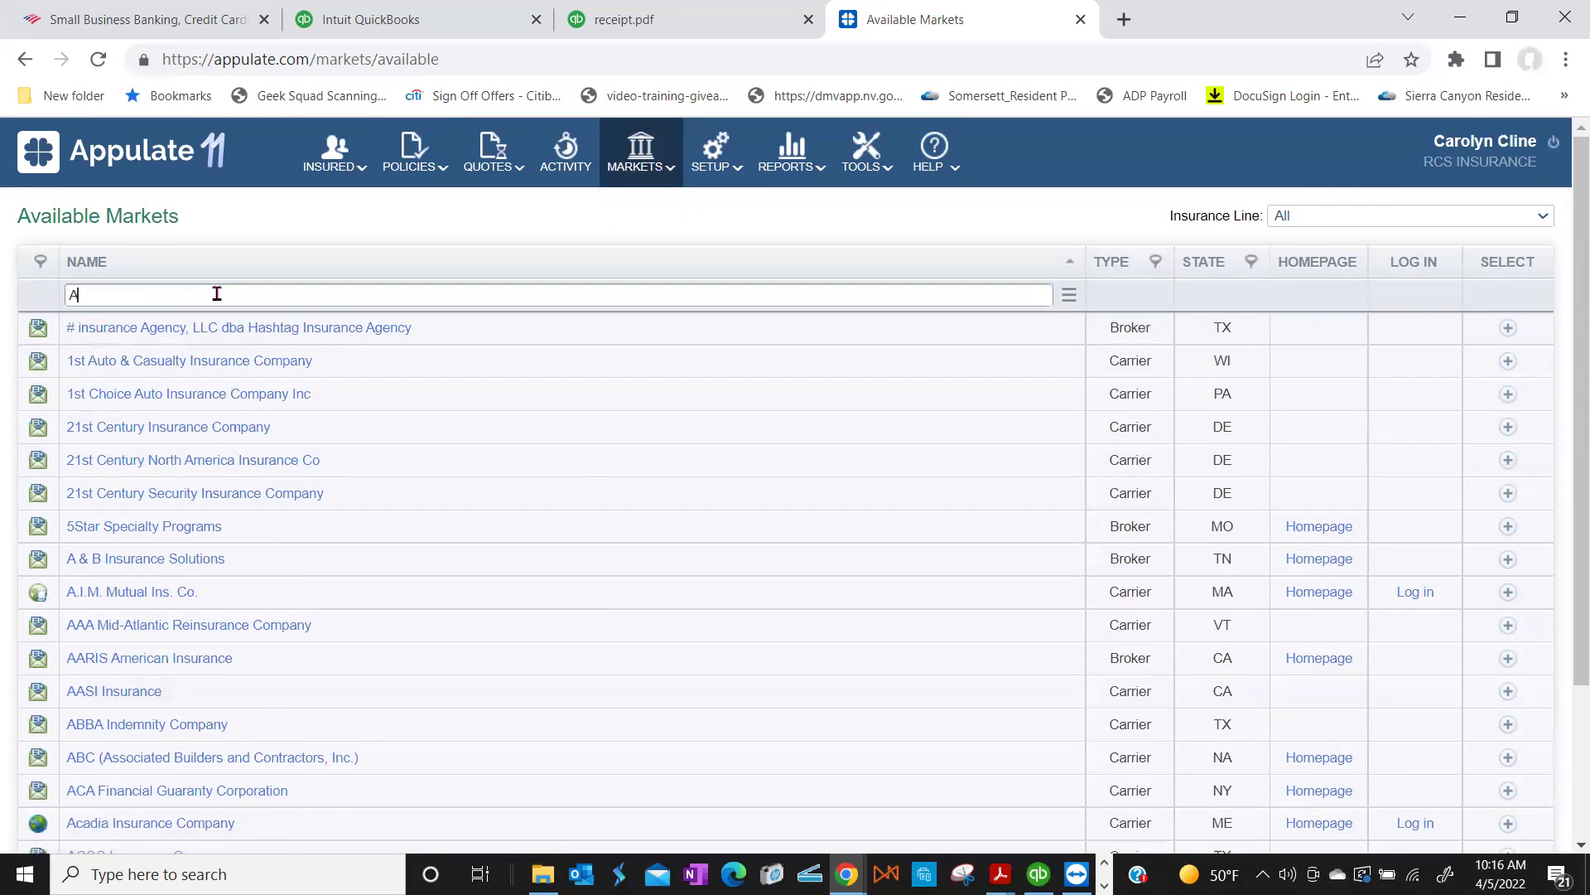
text(mWins)
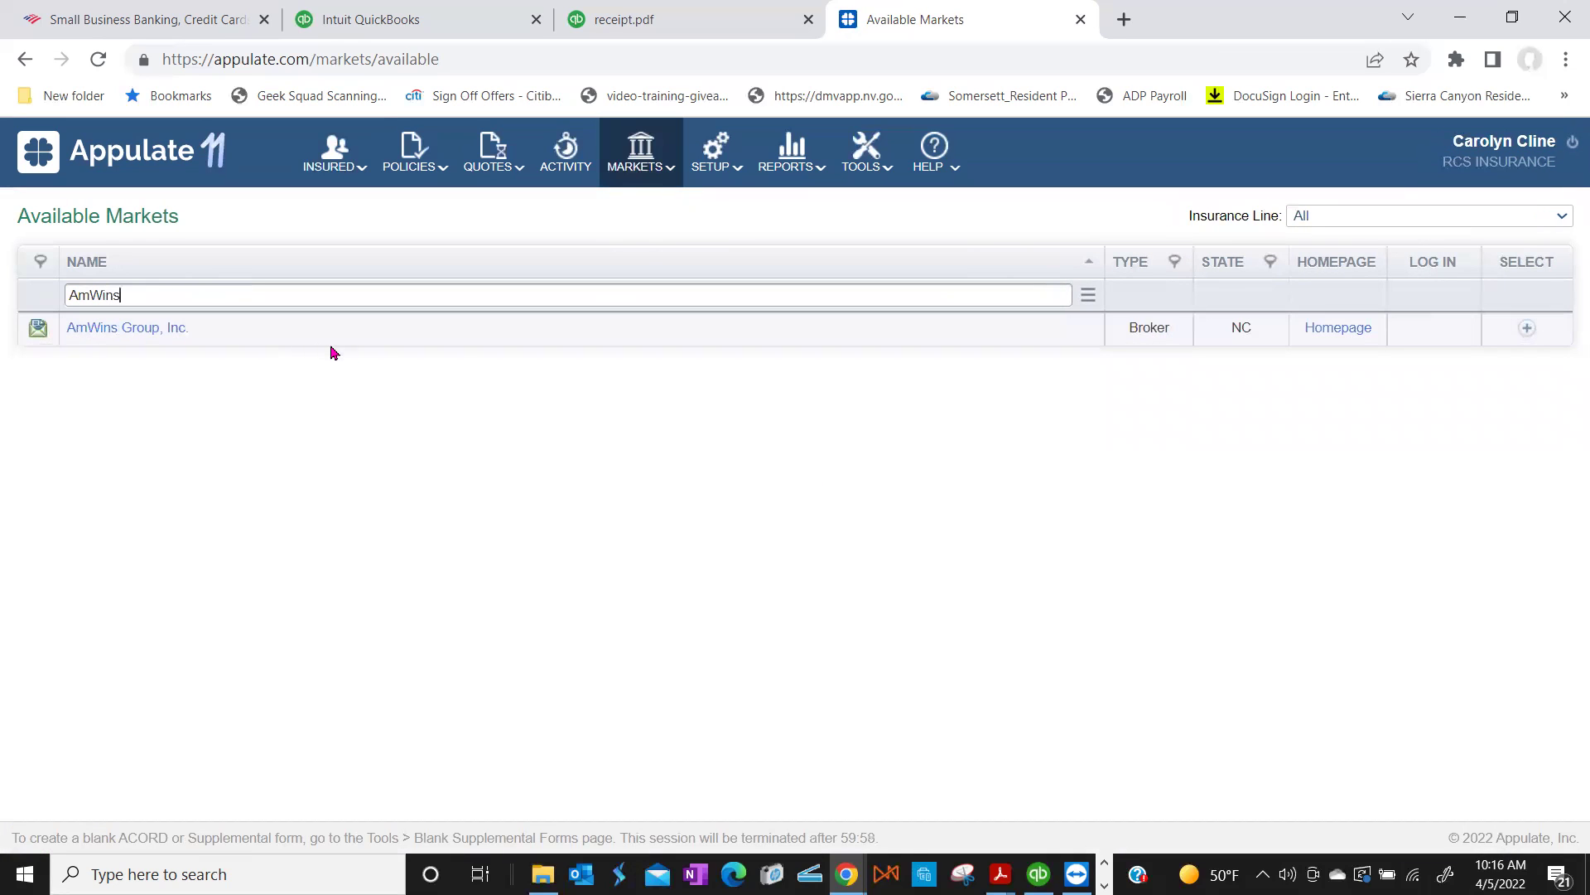
click(1521, 330)
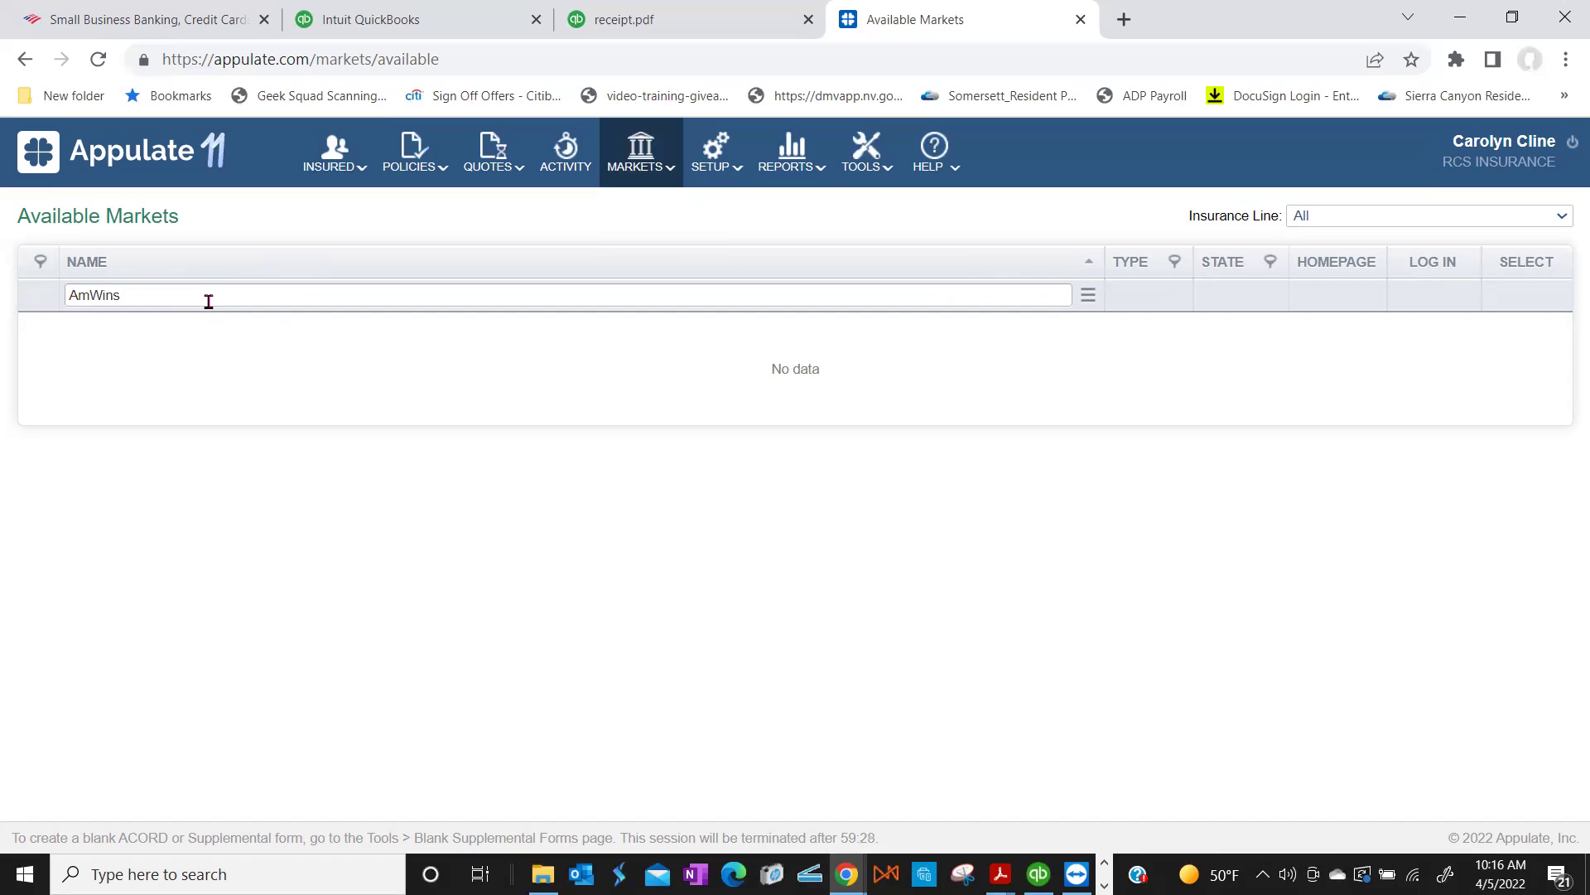
Step: Search for 'Burns & Wilcox' and add it to the selected markets
click(208, 302)
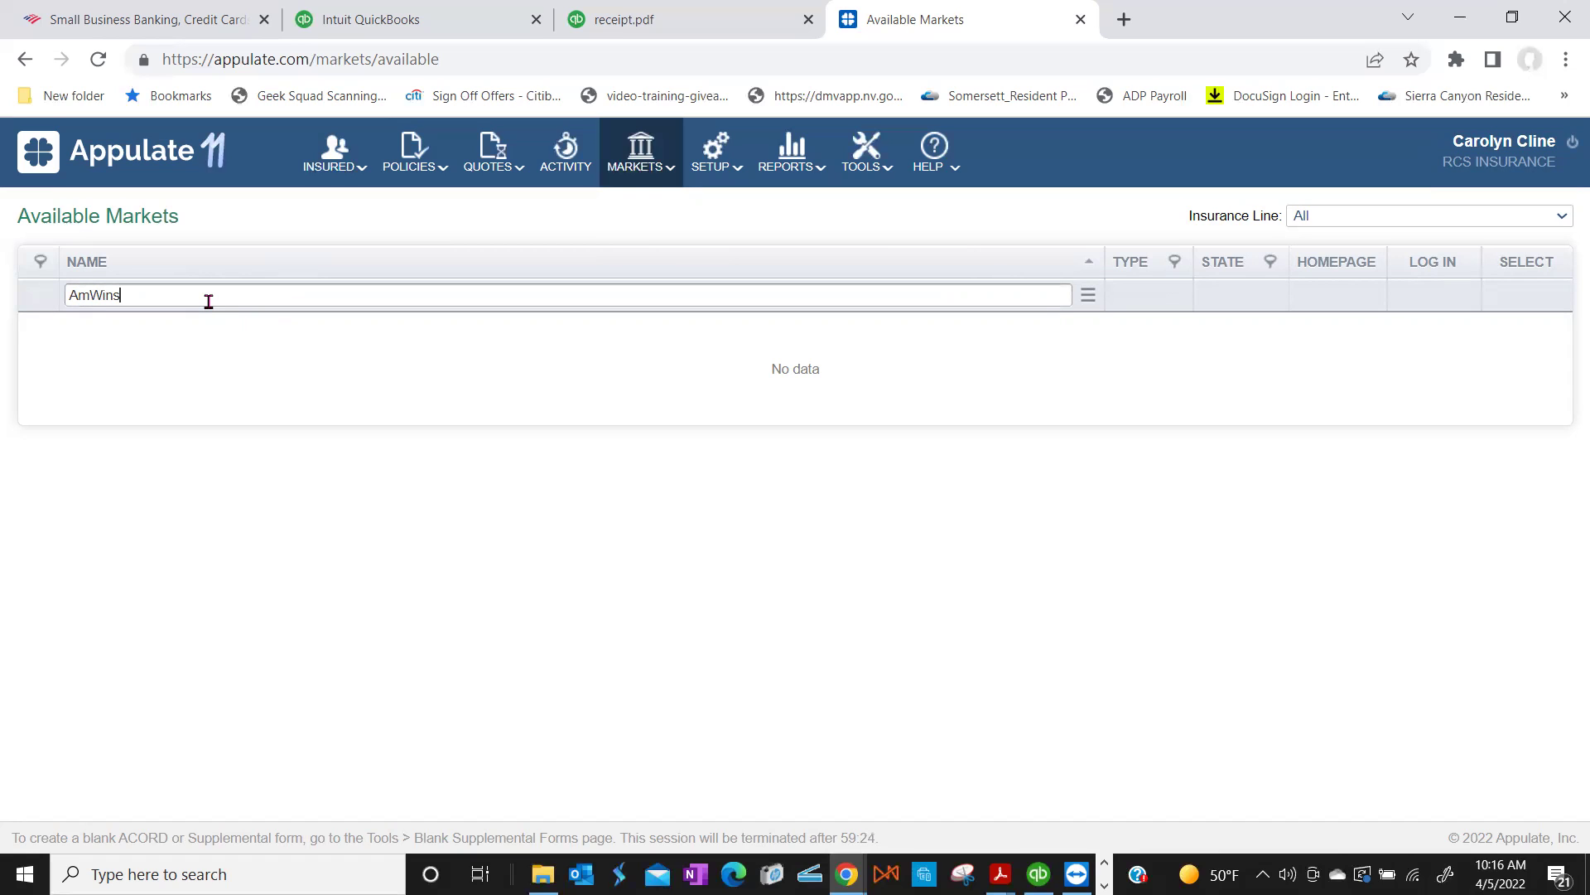
double_click(64, 297)
text(Burns and Wilcox)
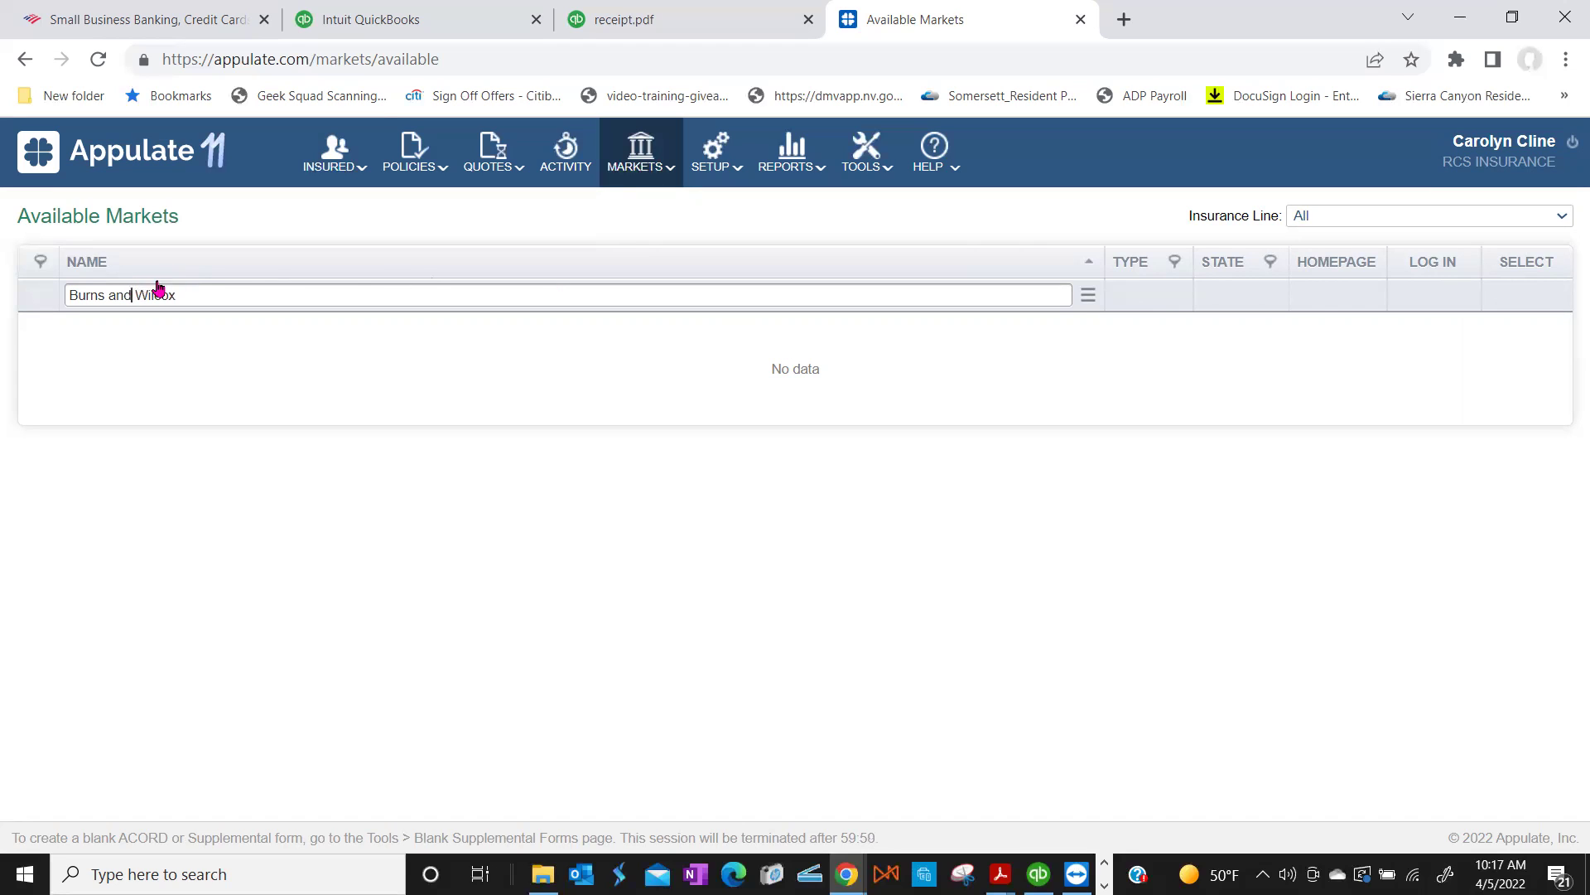
key(BackSpace)
key(BackSpace)
key(BackSpace)
text(&)
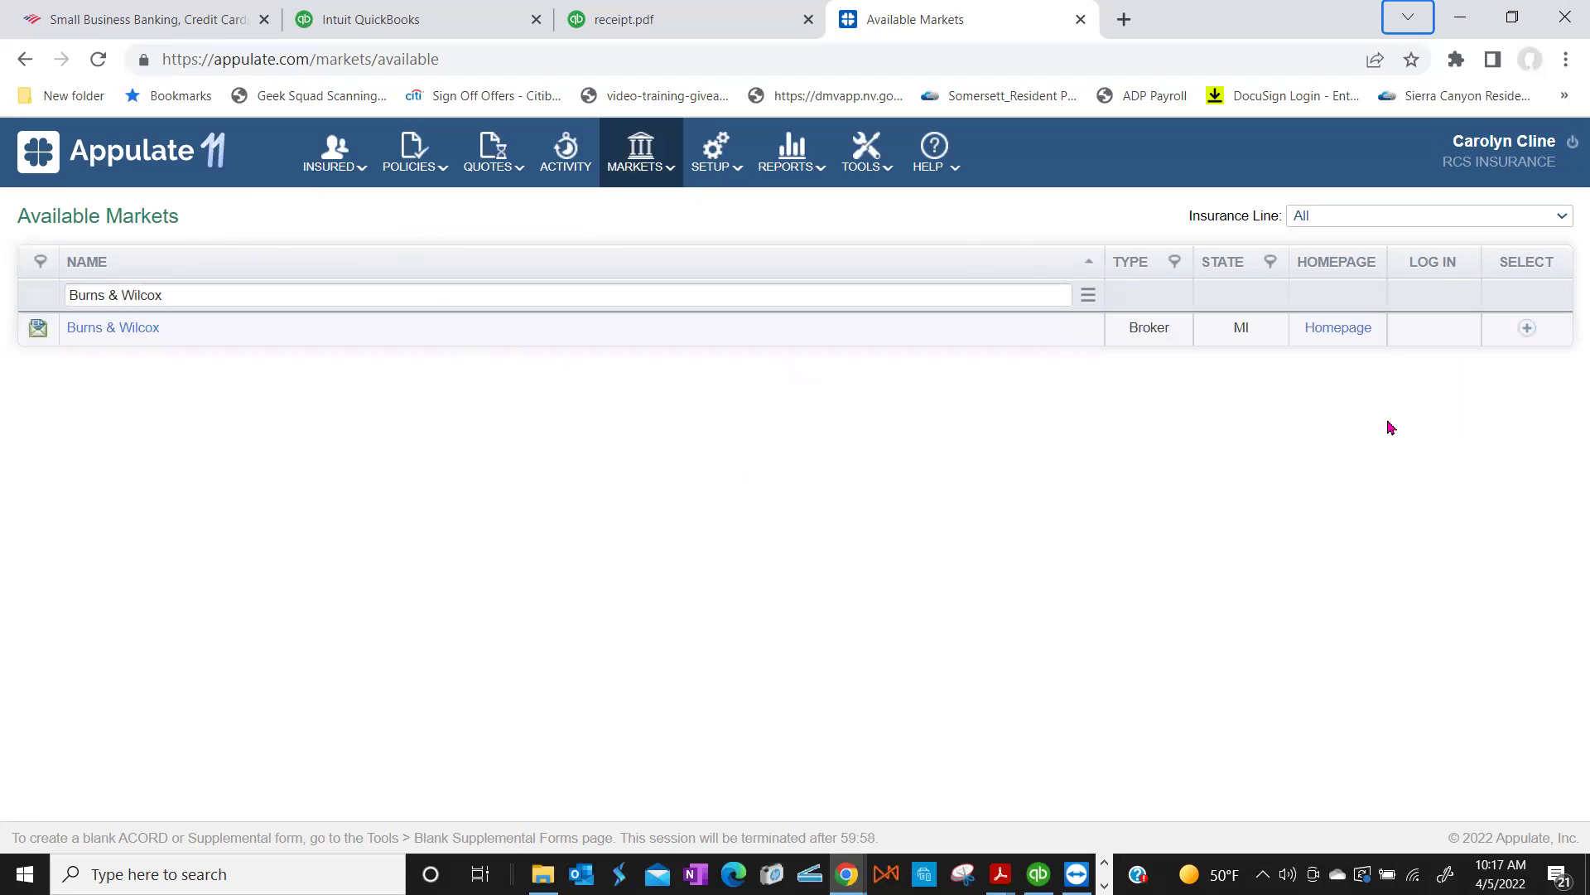
click(1527, 328)
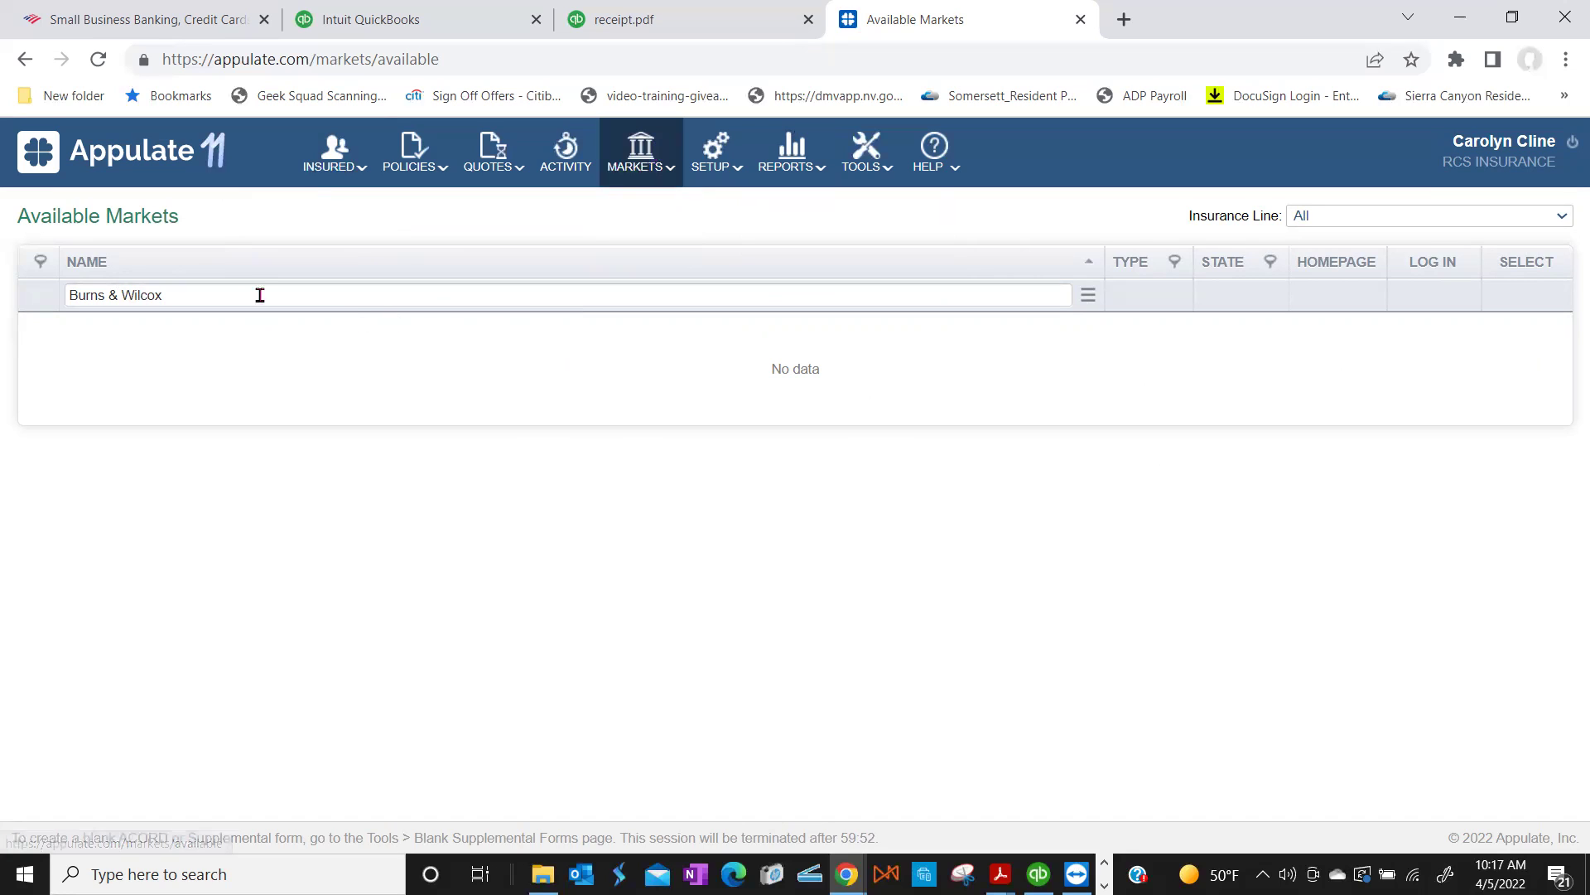
mouse_move(631, 145)
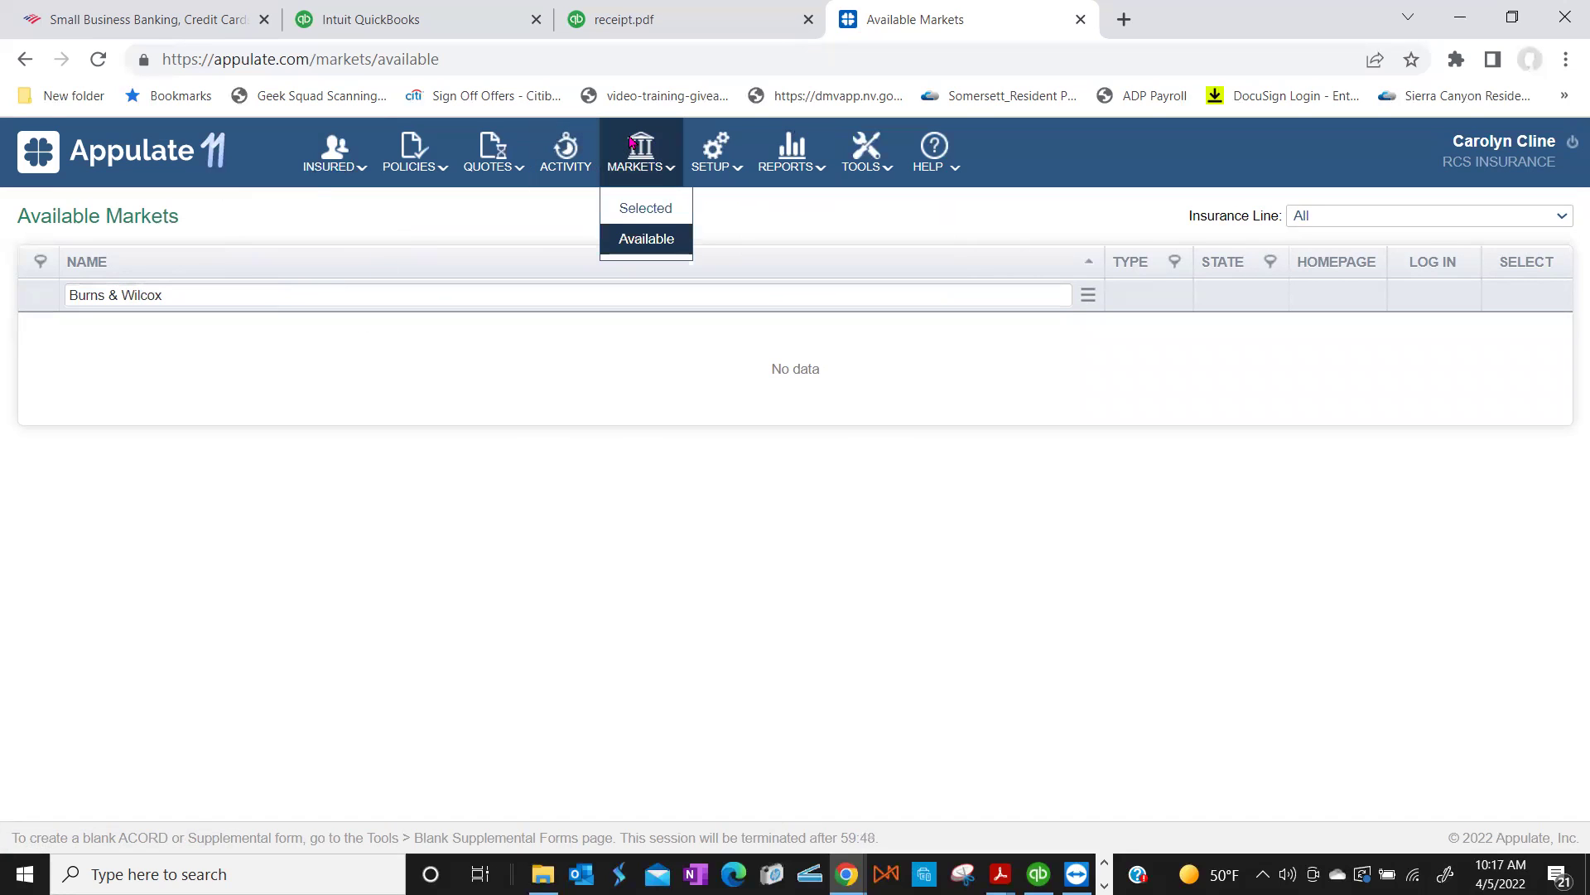
Step: Check Burns & Wilcox under Selected Markets, then return to the full Available list of 3365 markets
click(630, 211)
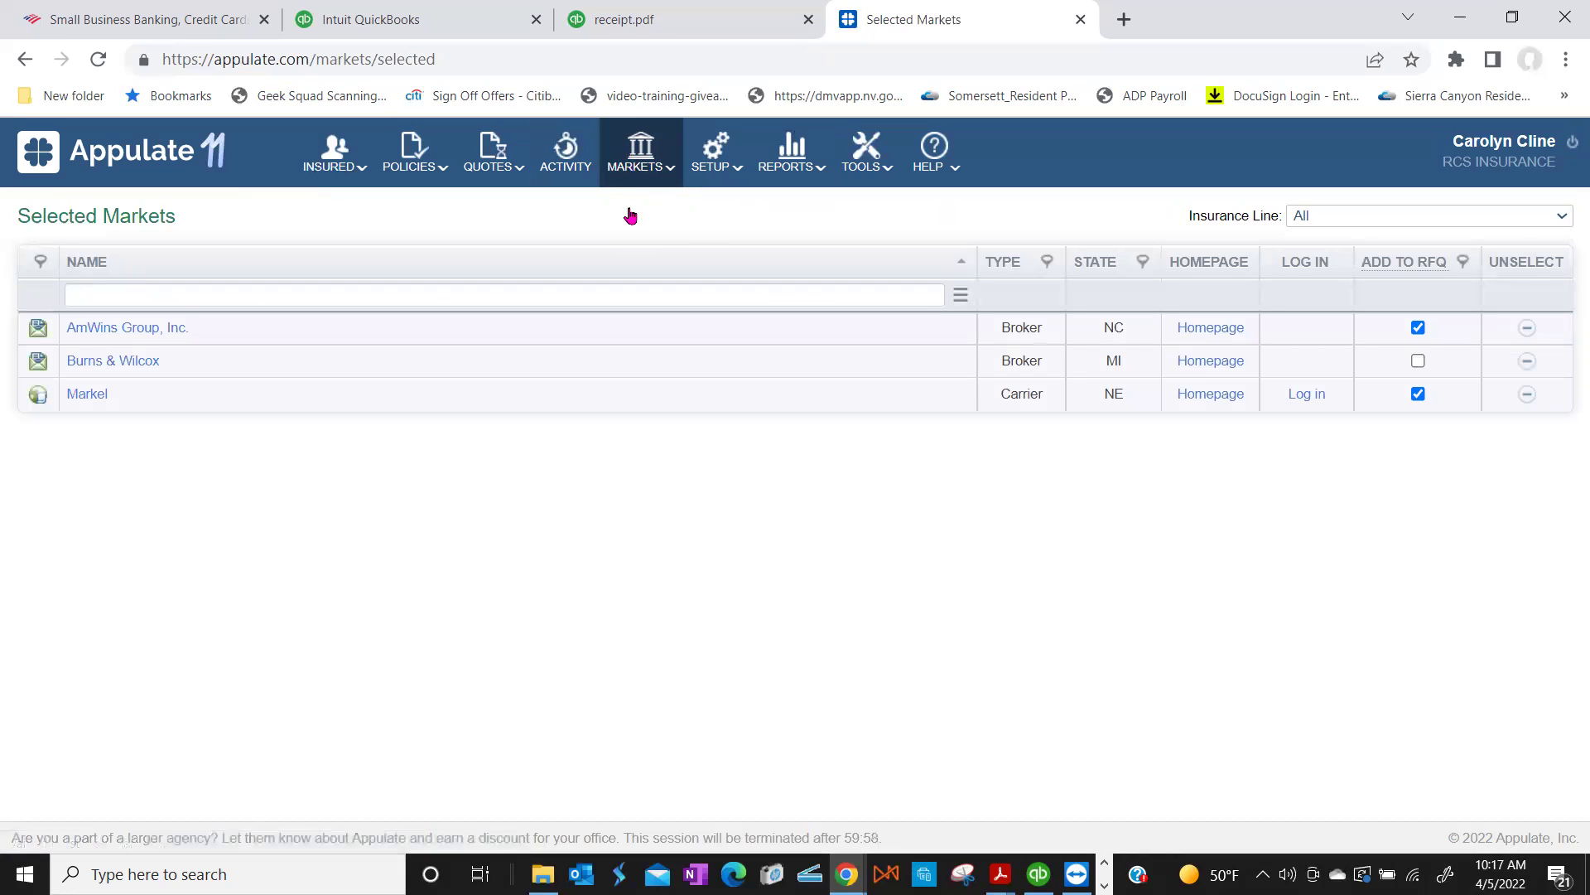
mouse_move(640, 174)
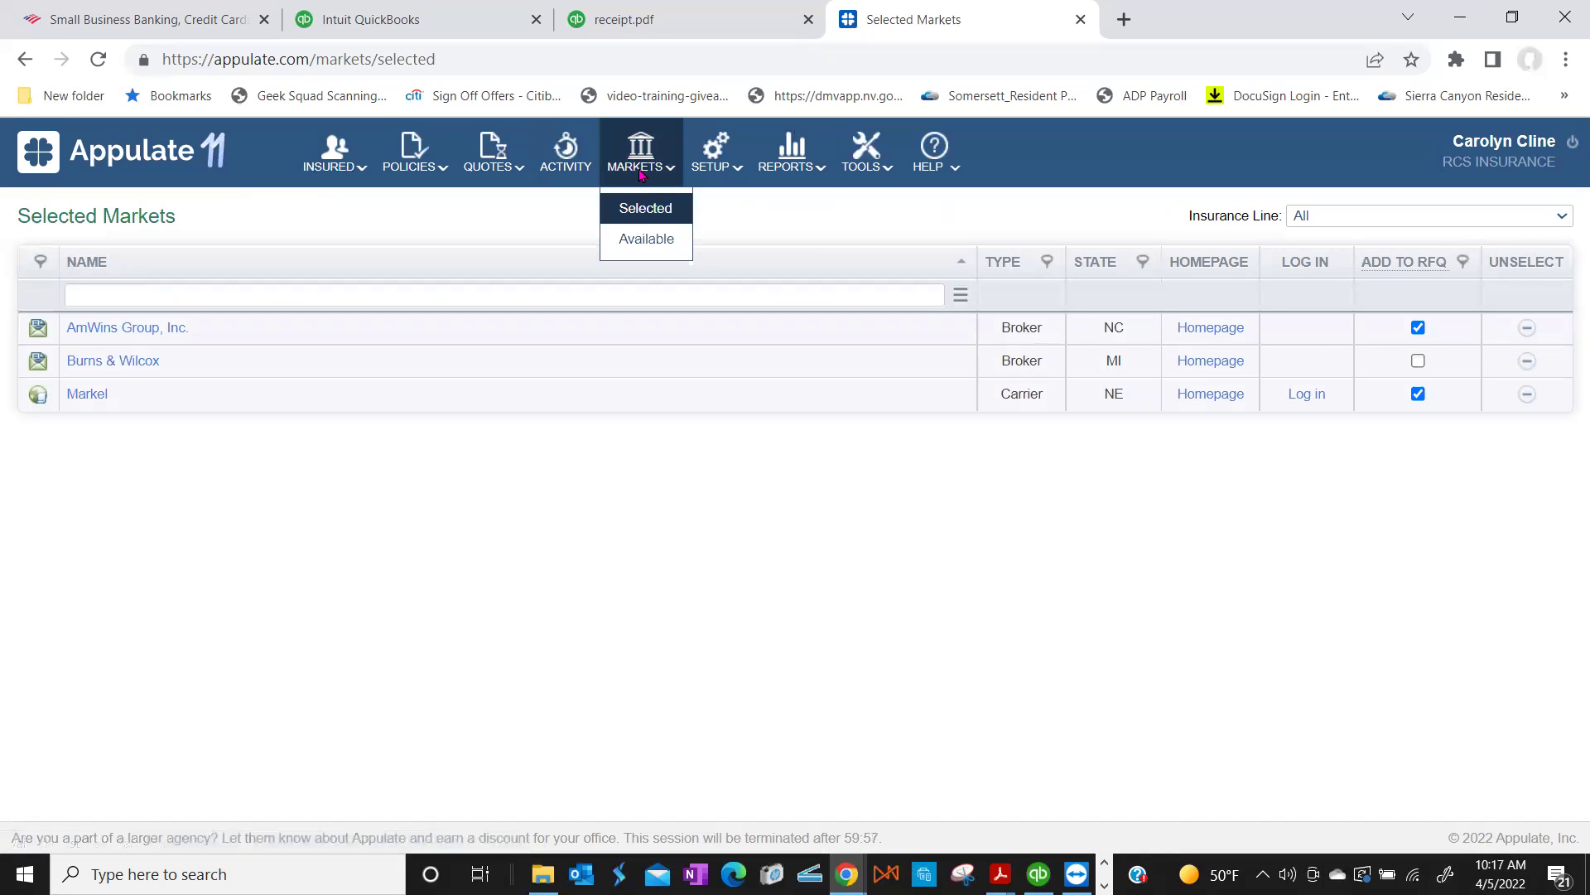
click(635, 247)
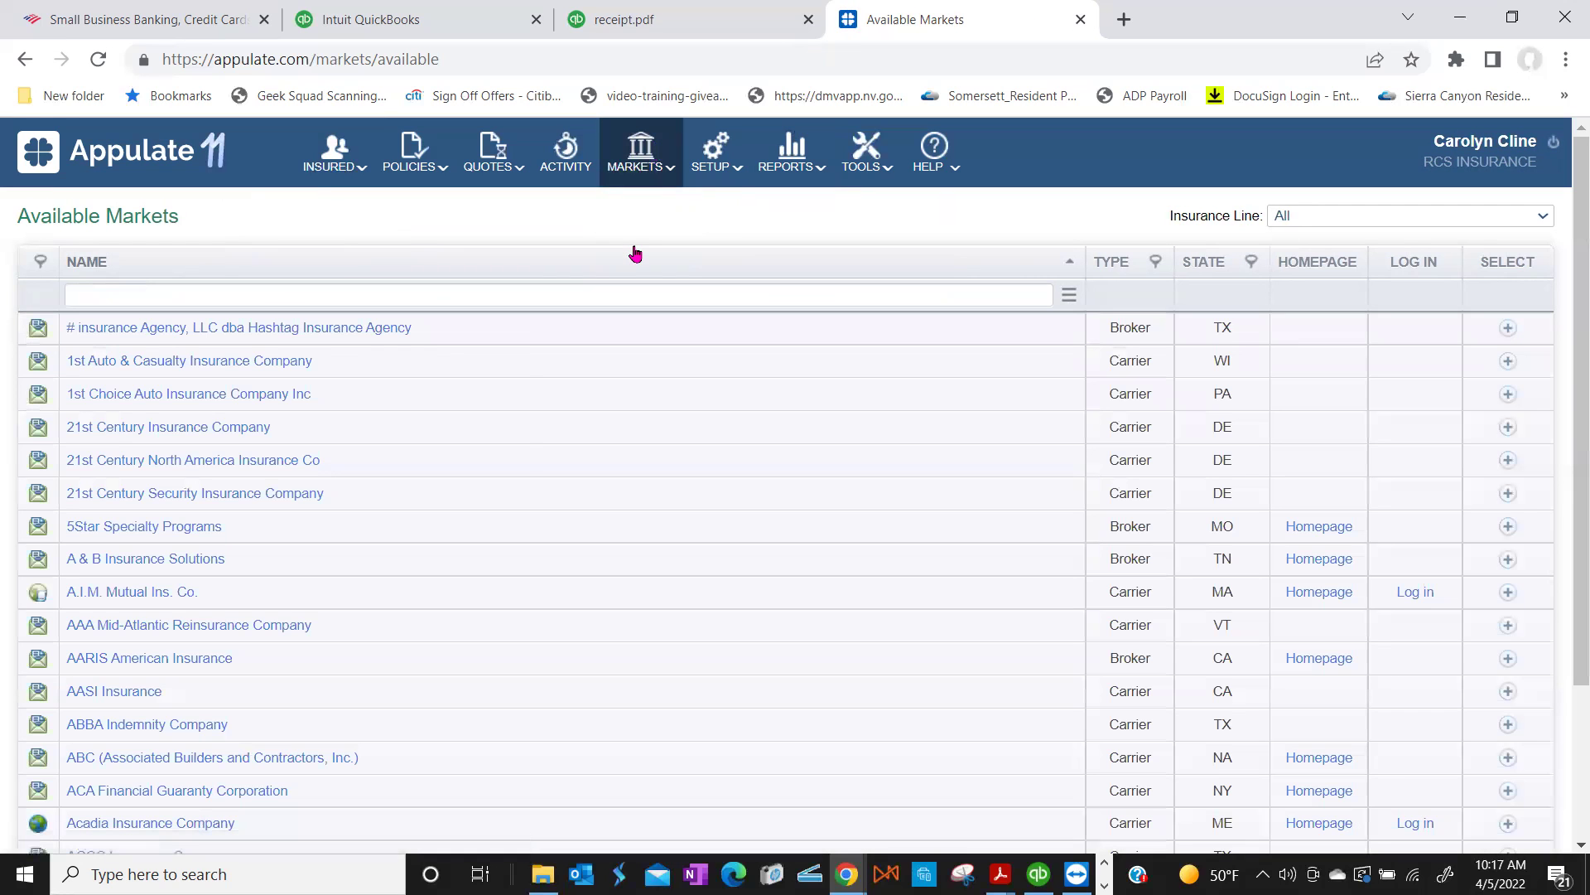
mouse_move(627, 160)
scroll(465, 543, down, 3)
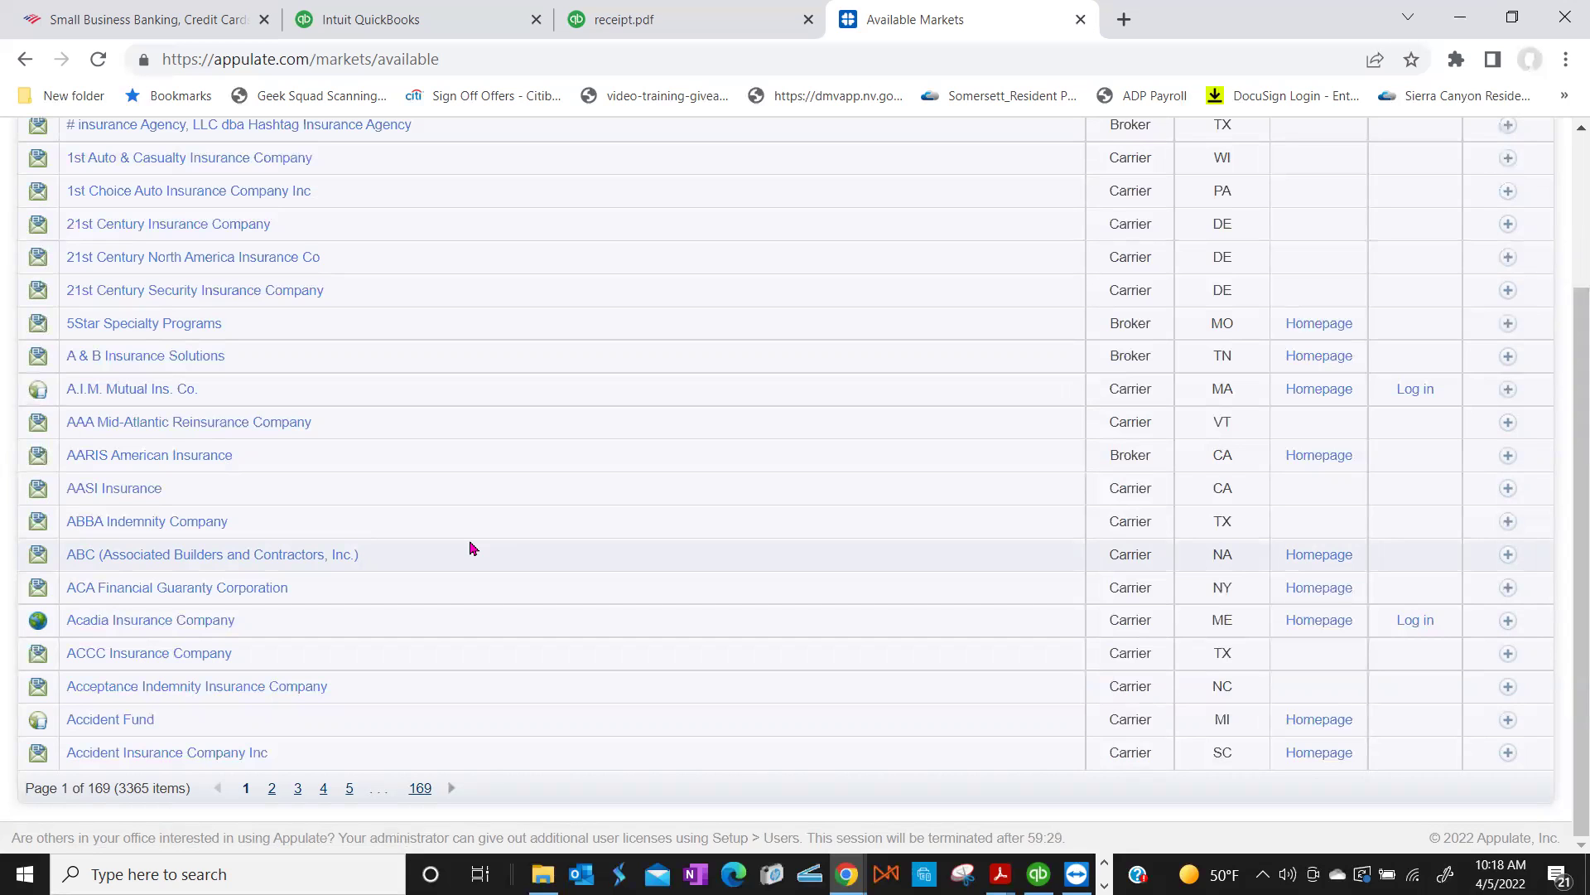
scroll(546, 390, up, 3)
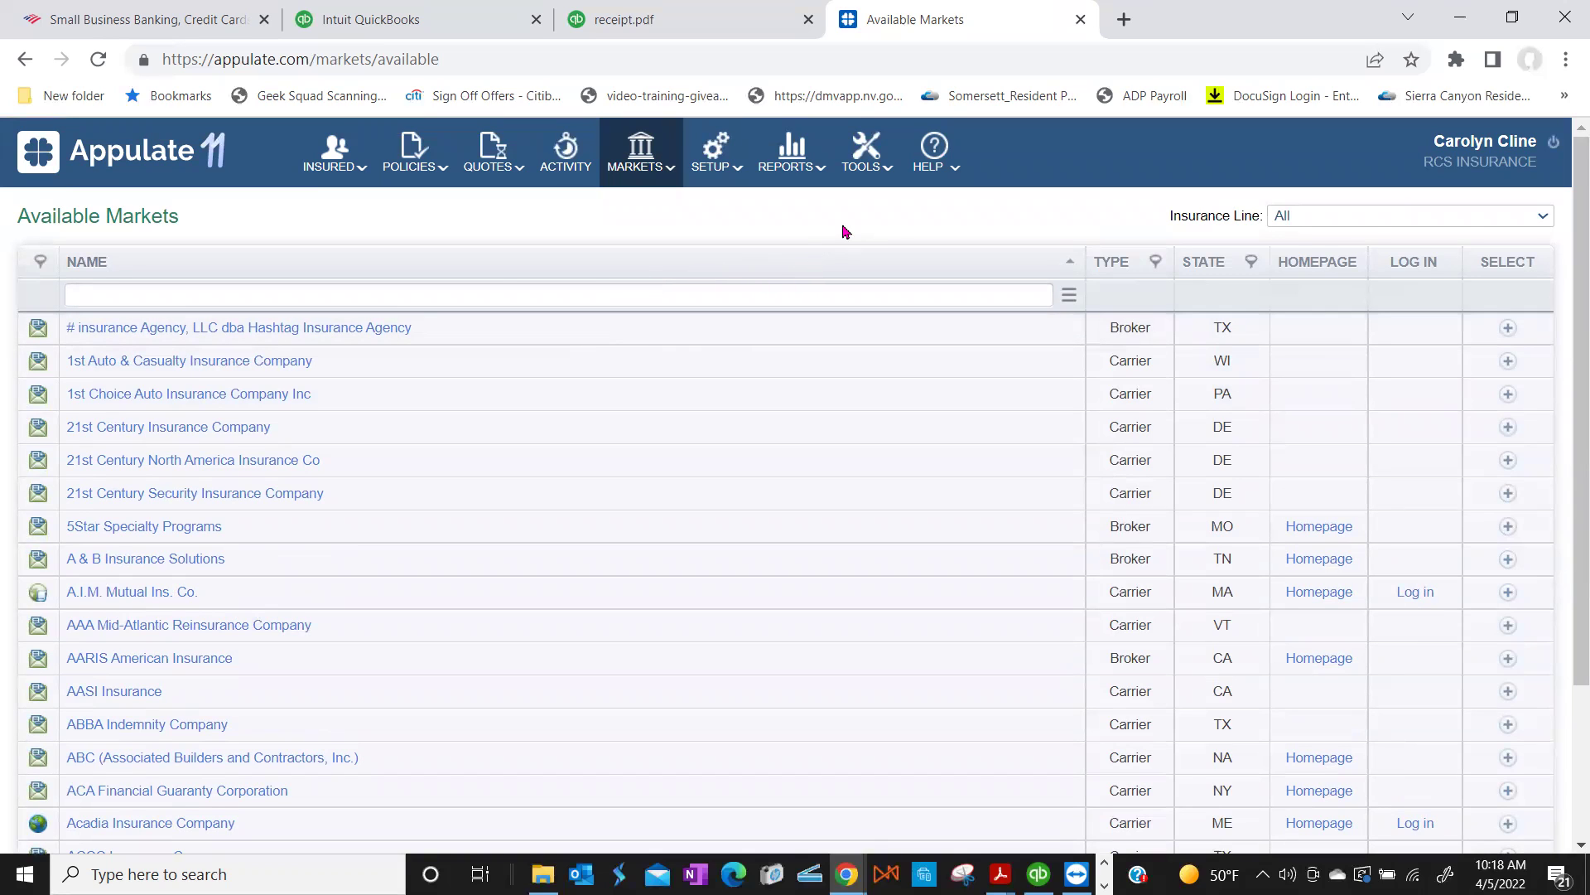
Step: Filter Available Markets to Business Owners Policy, showing 3280 markets across 164 pages
click(933, 166)
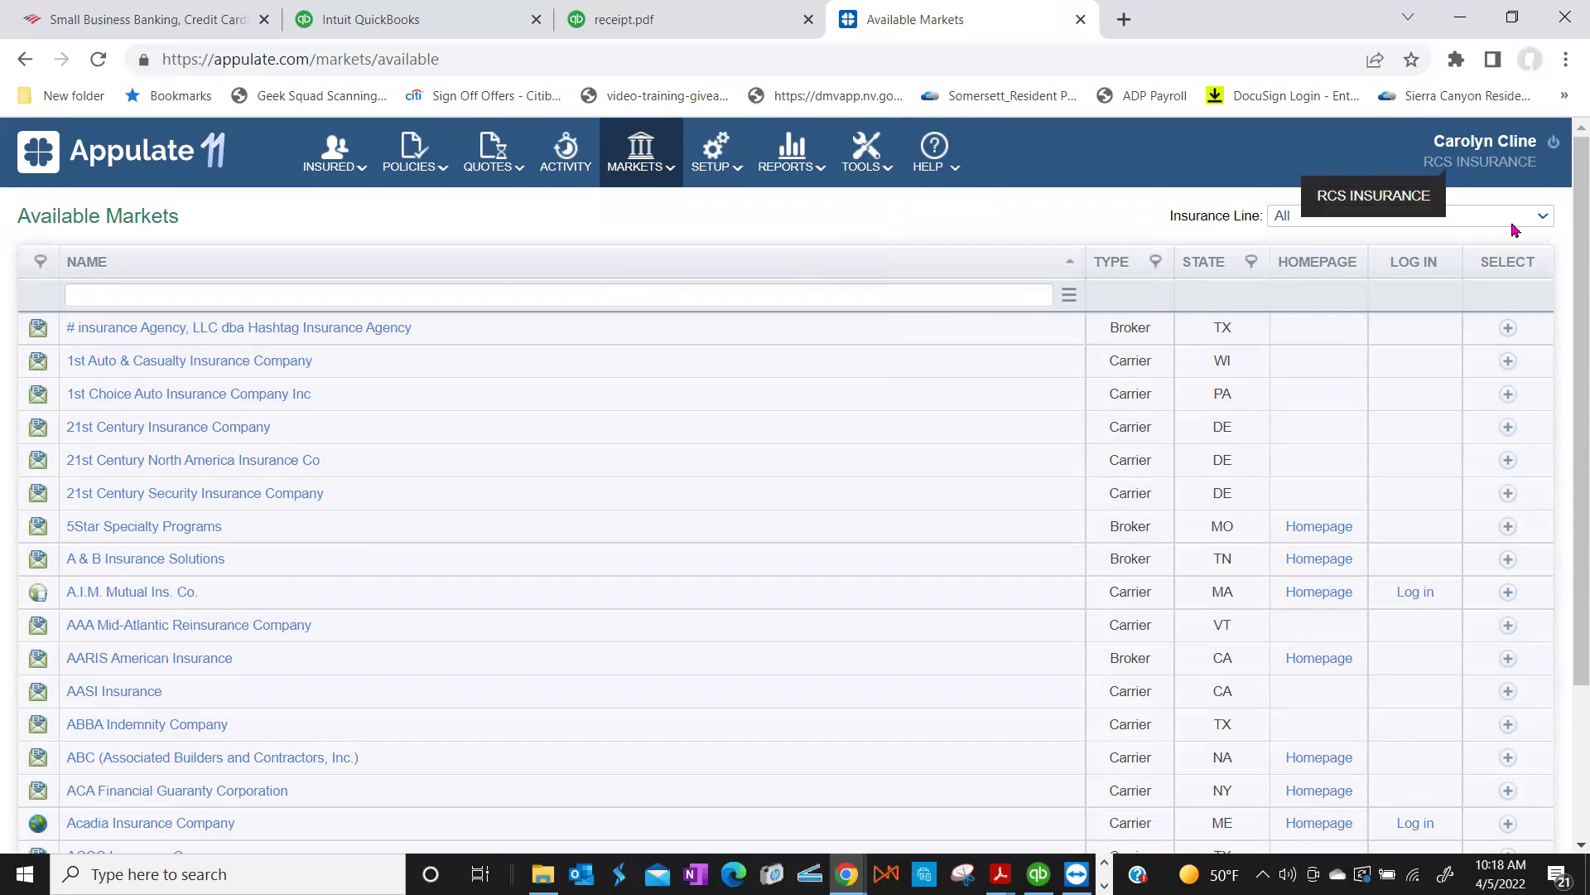
click(1543, 217)
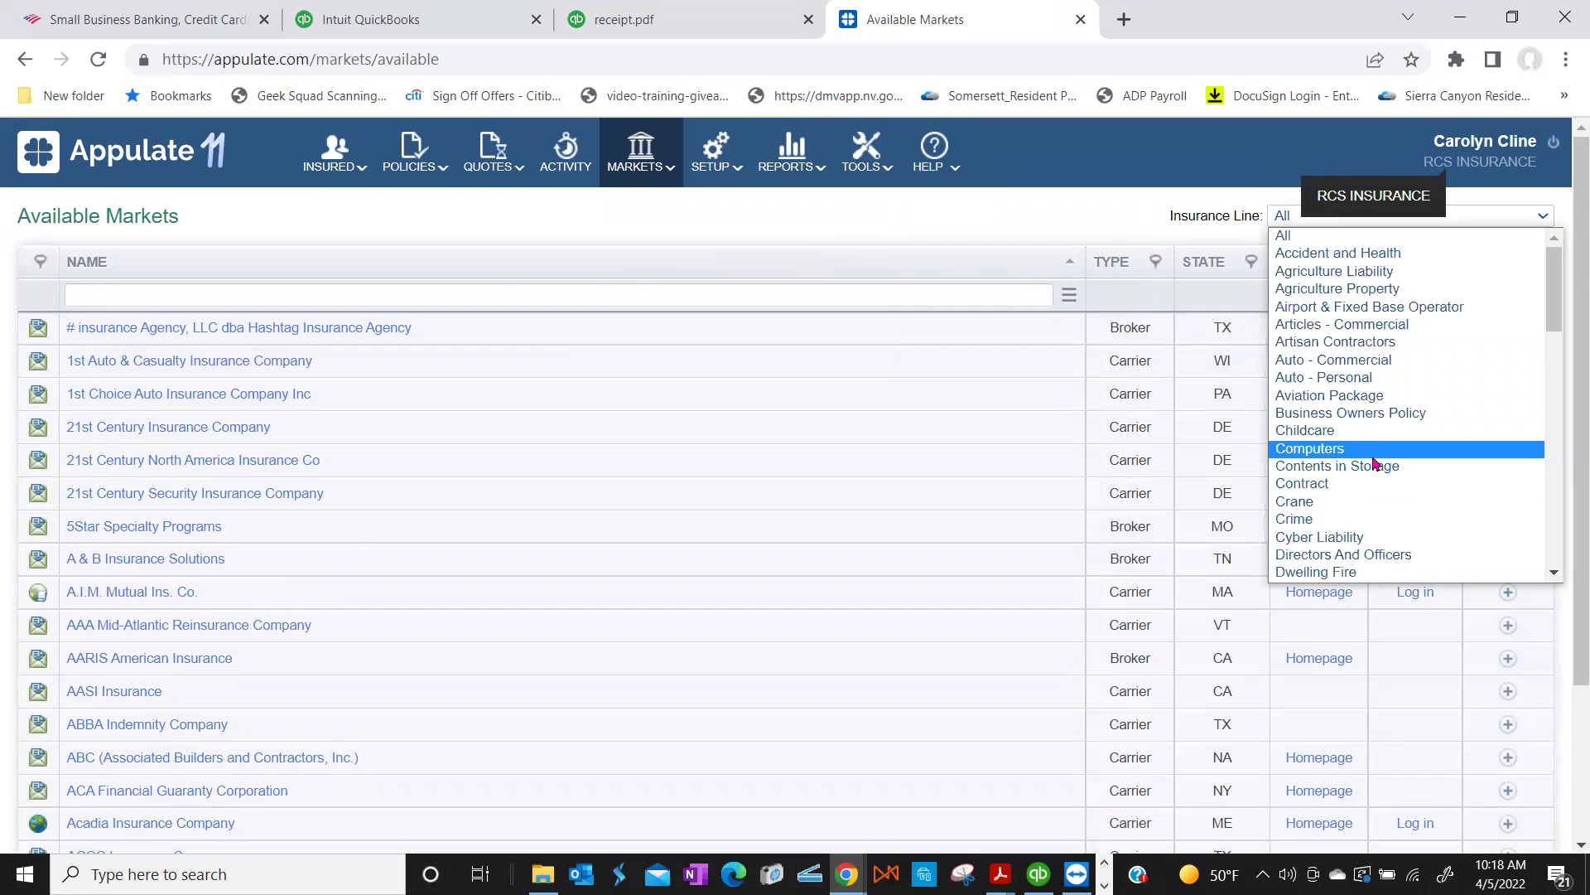
scroll(1375, 462, down, 6)
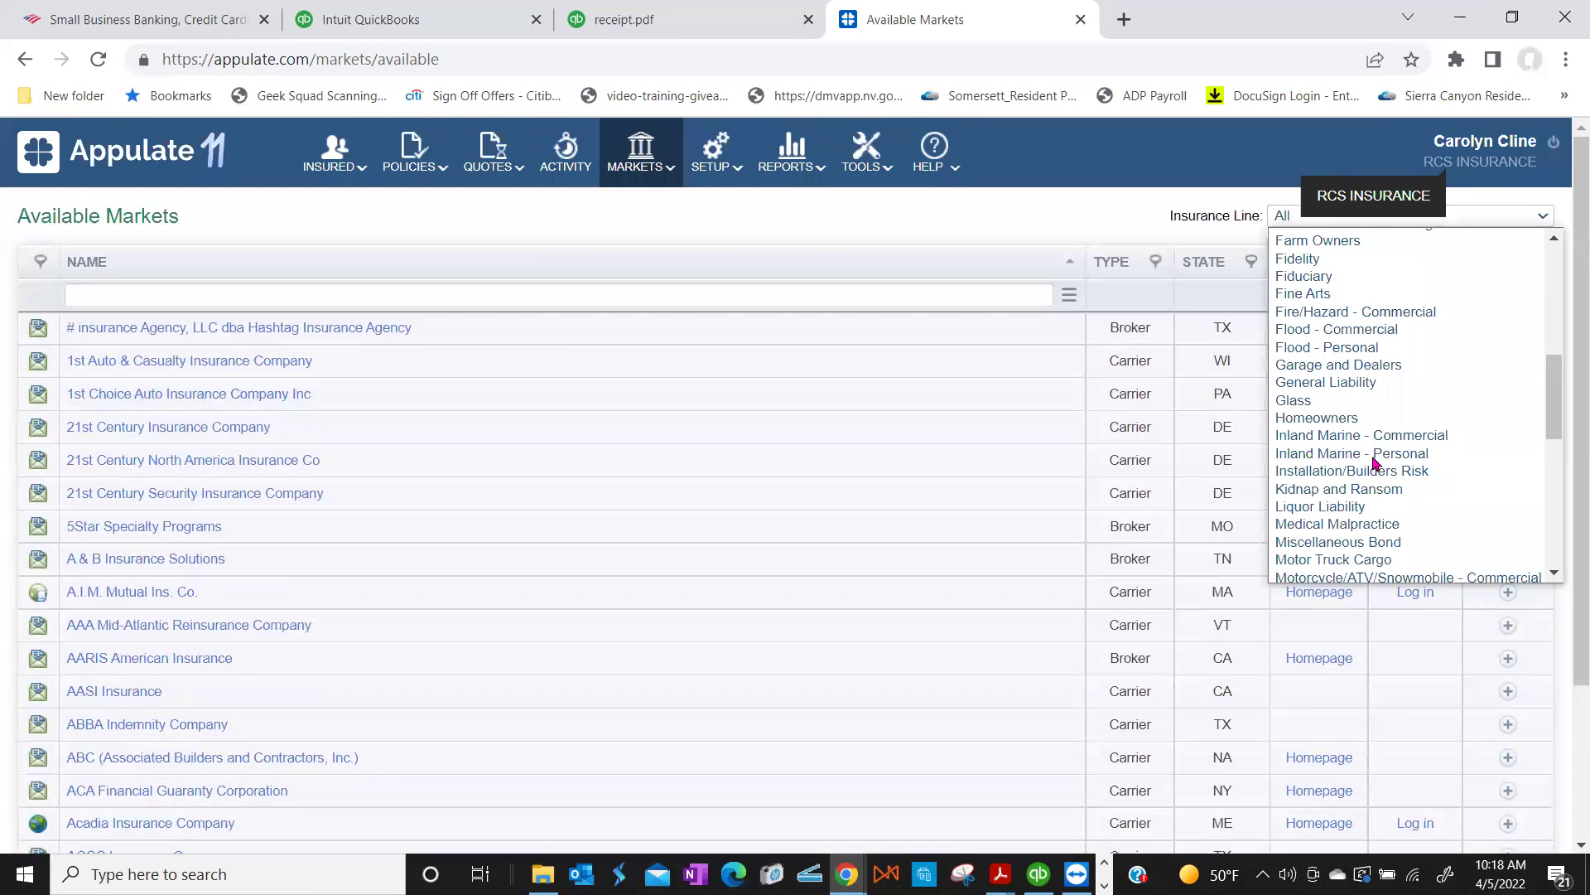
scroll(1374, 462, down, 8)
scroll(1375, 463, down, 3)
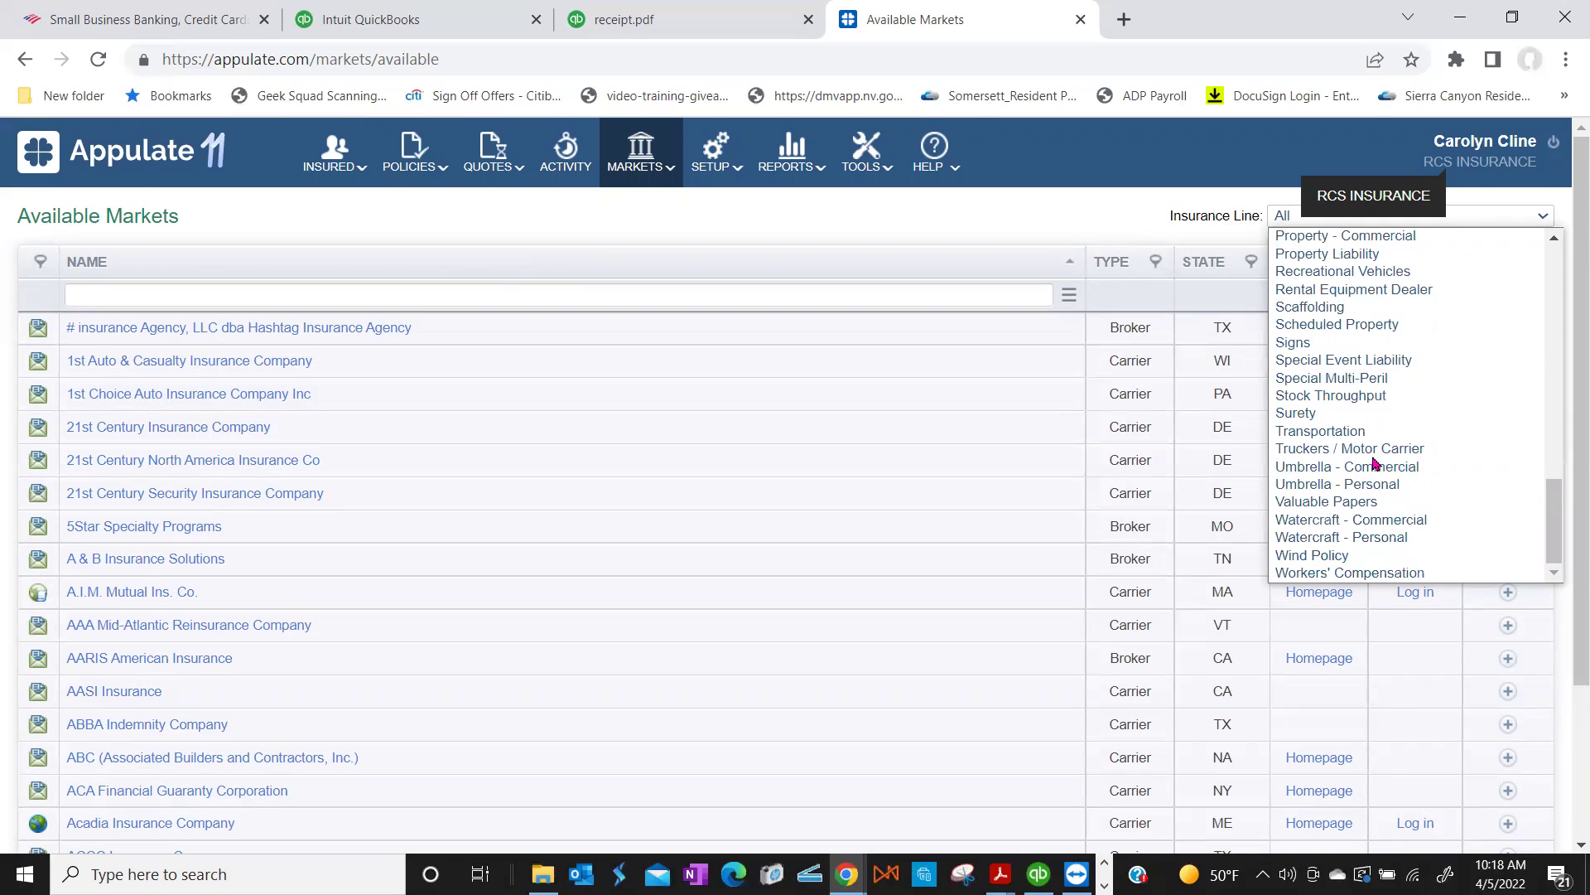
scroll(1374, 463, up, 6)
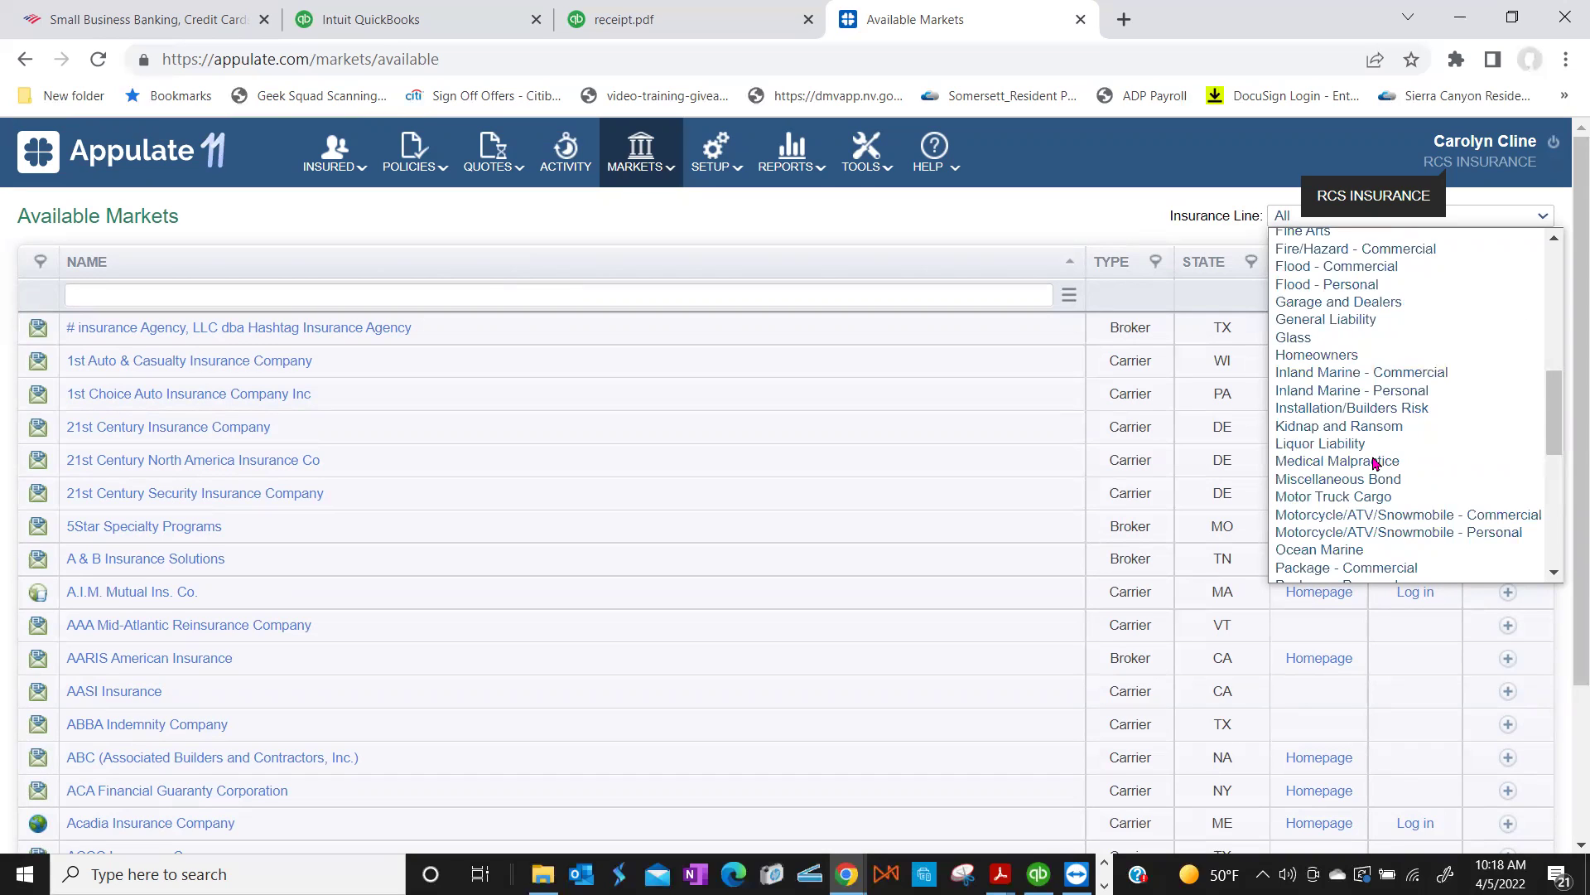
scroll(1375, 462, up, 5)
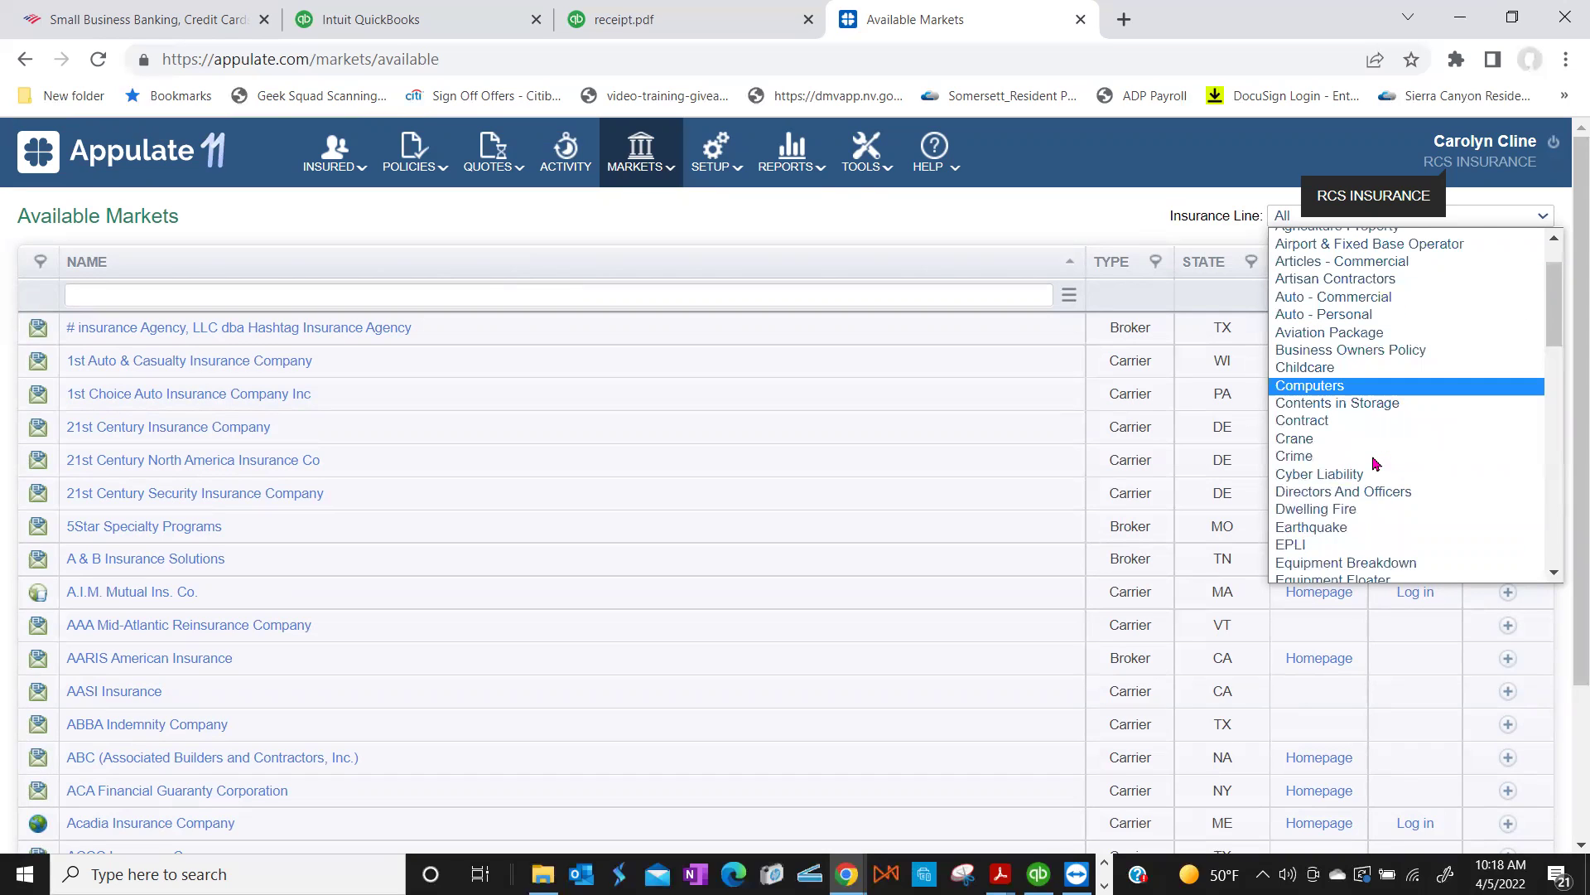
scroll(1374, 462, down, 5)
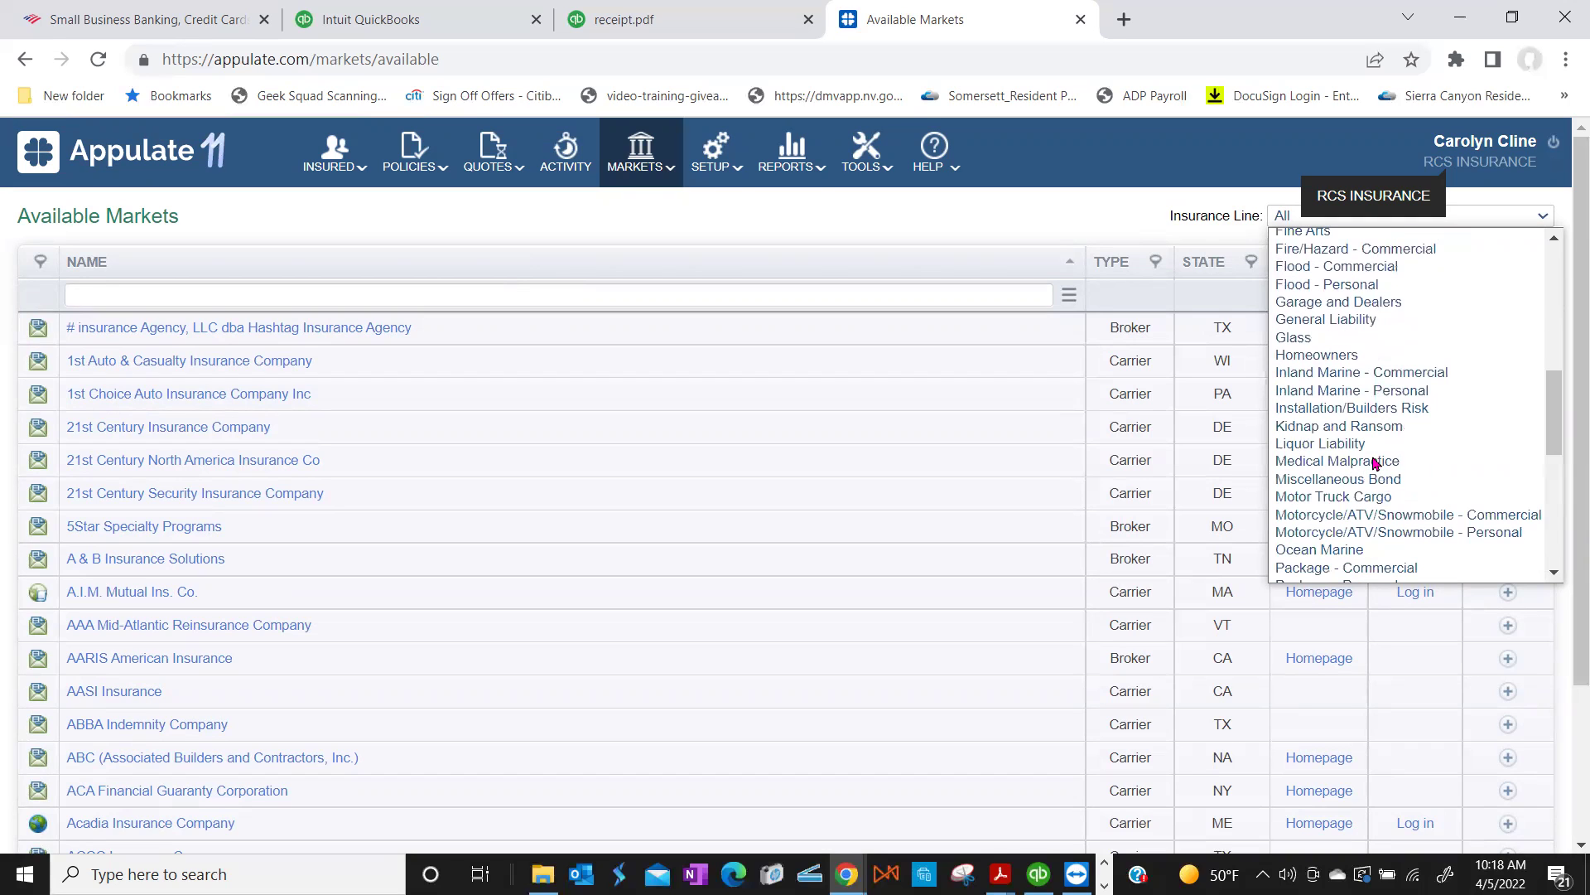
scroll(1374, 463, up, 5)
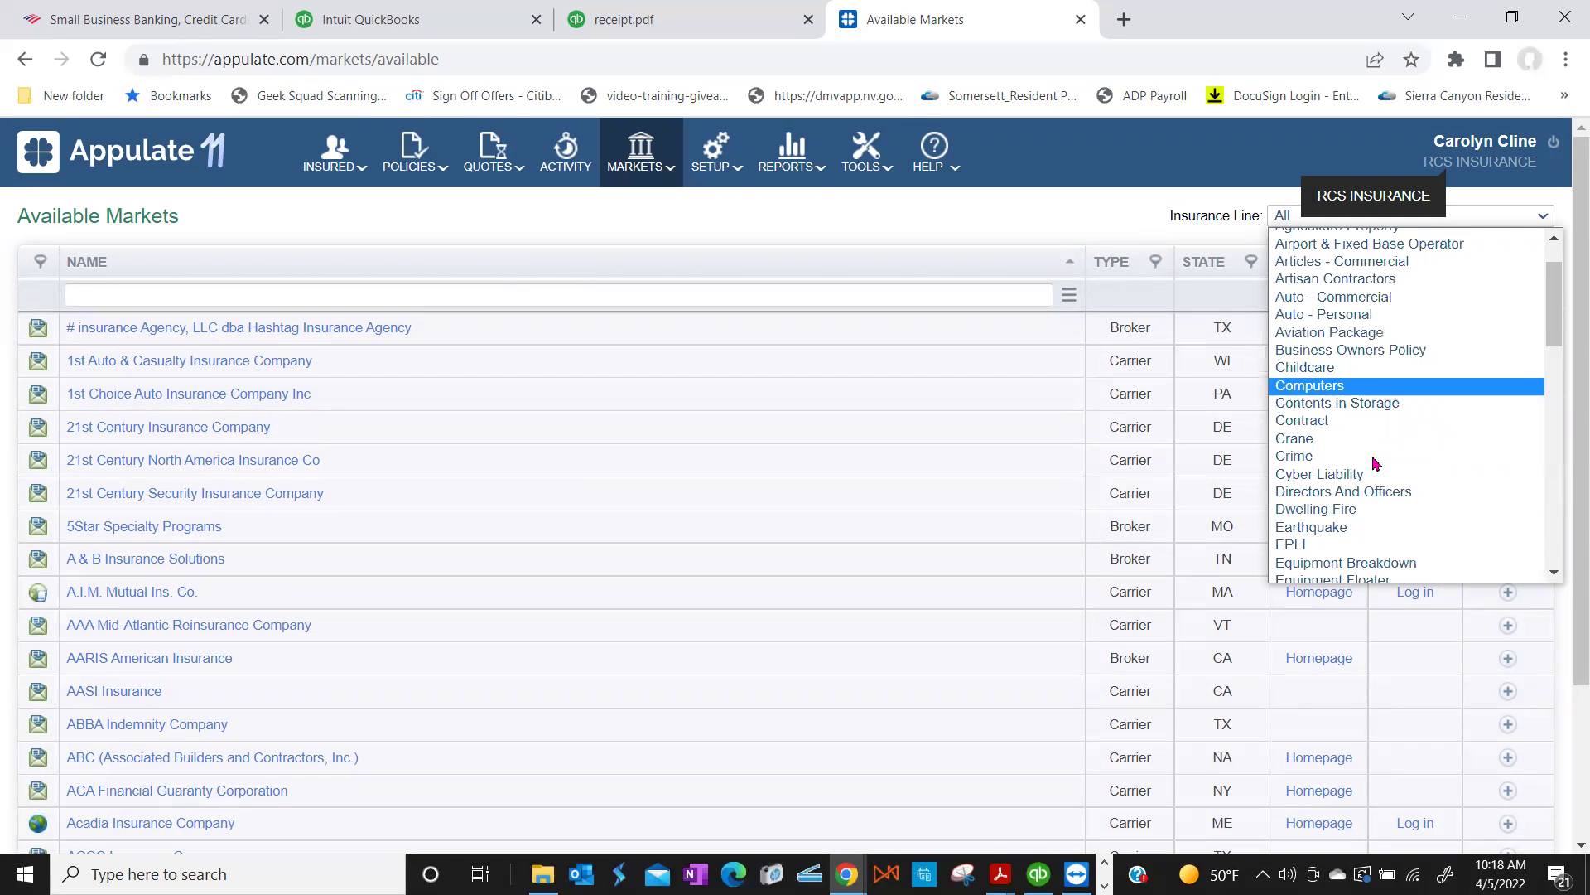
click(1364, 352)
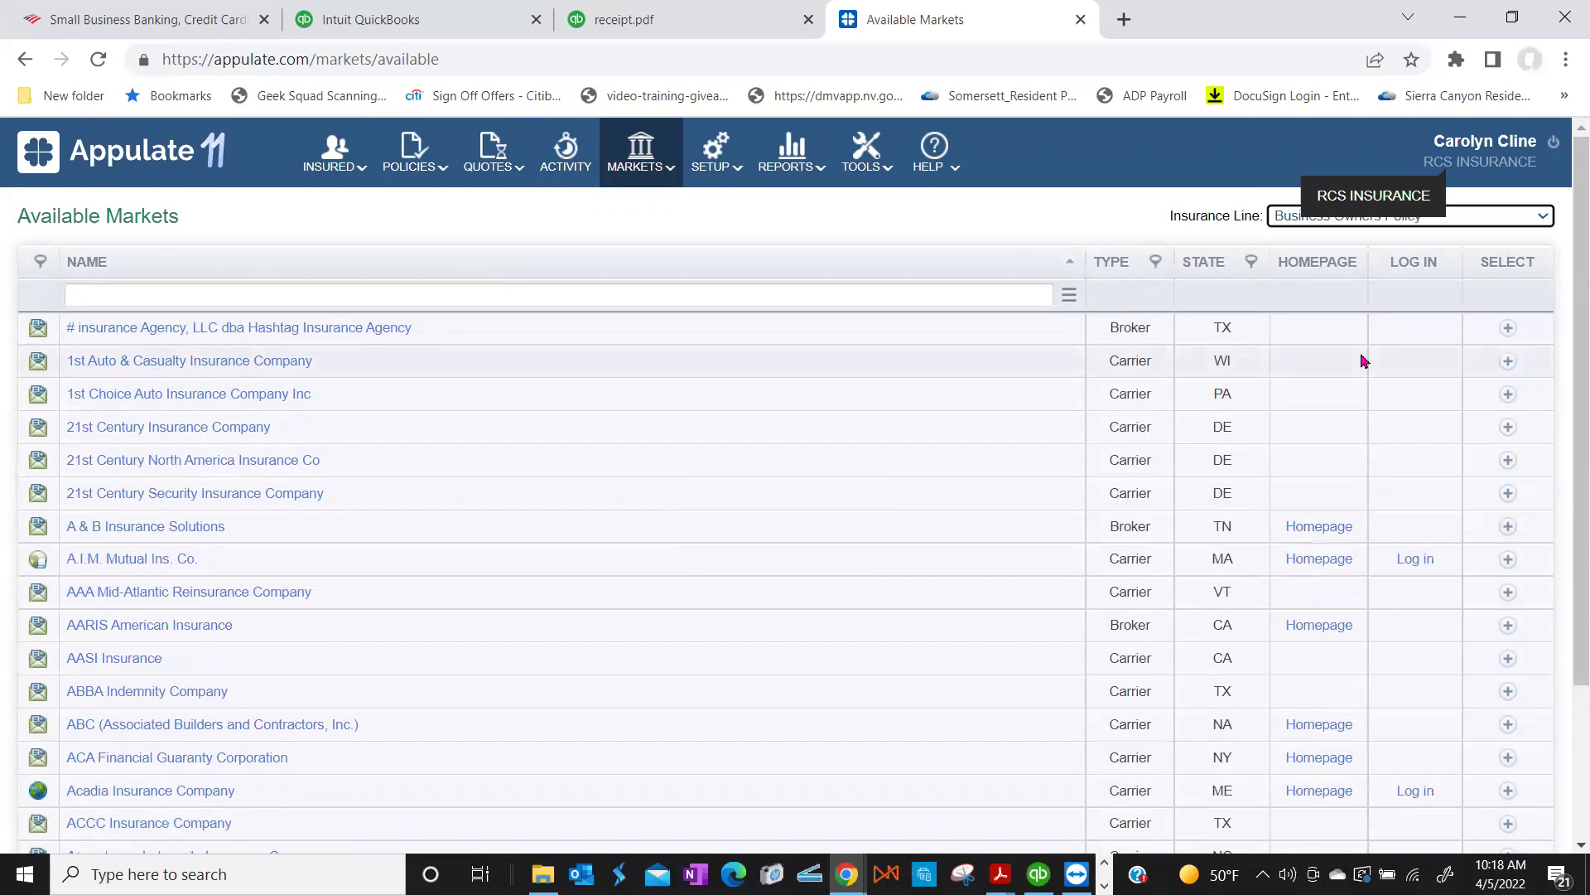
Step: Reopen the Insurance Line list and browse the other lines
scroll(604, 592, down, 3)
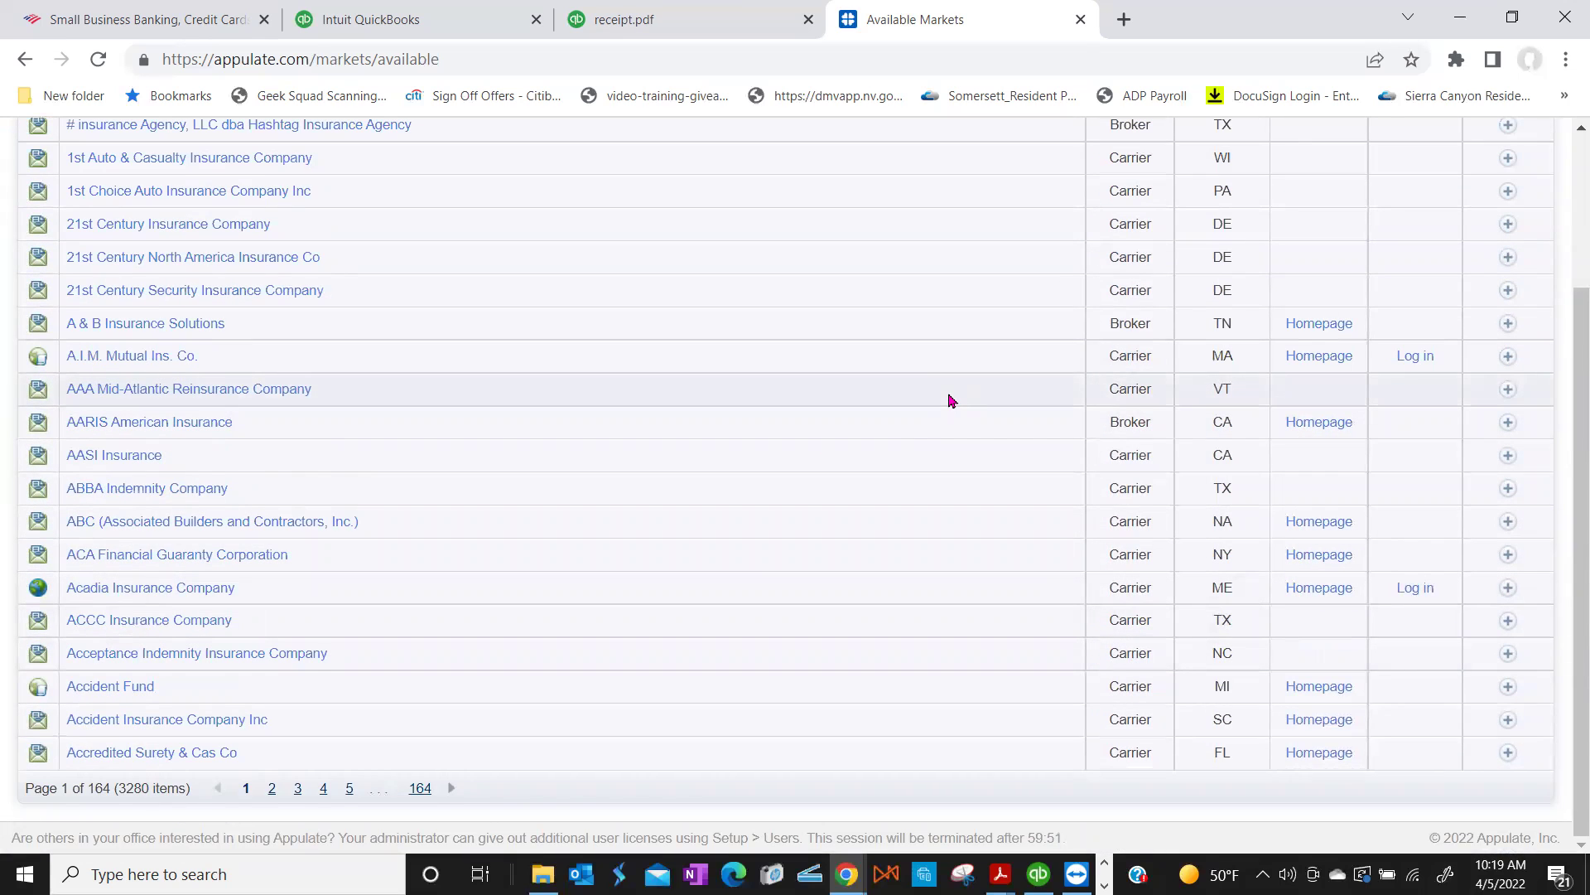
scroll(950, 400, up, 3)
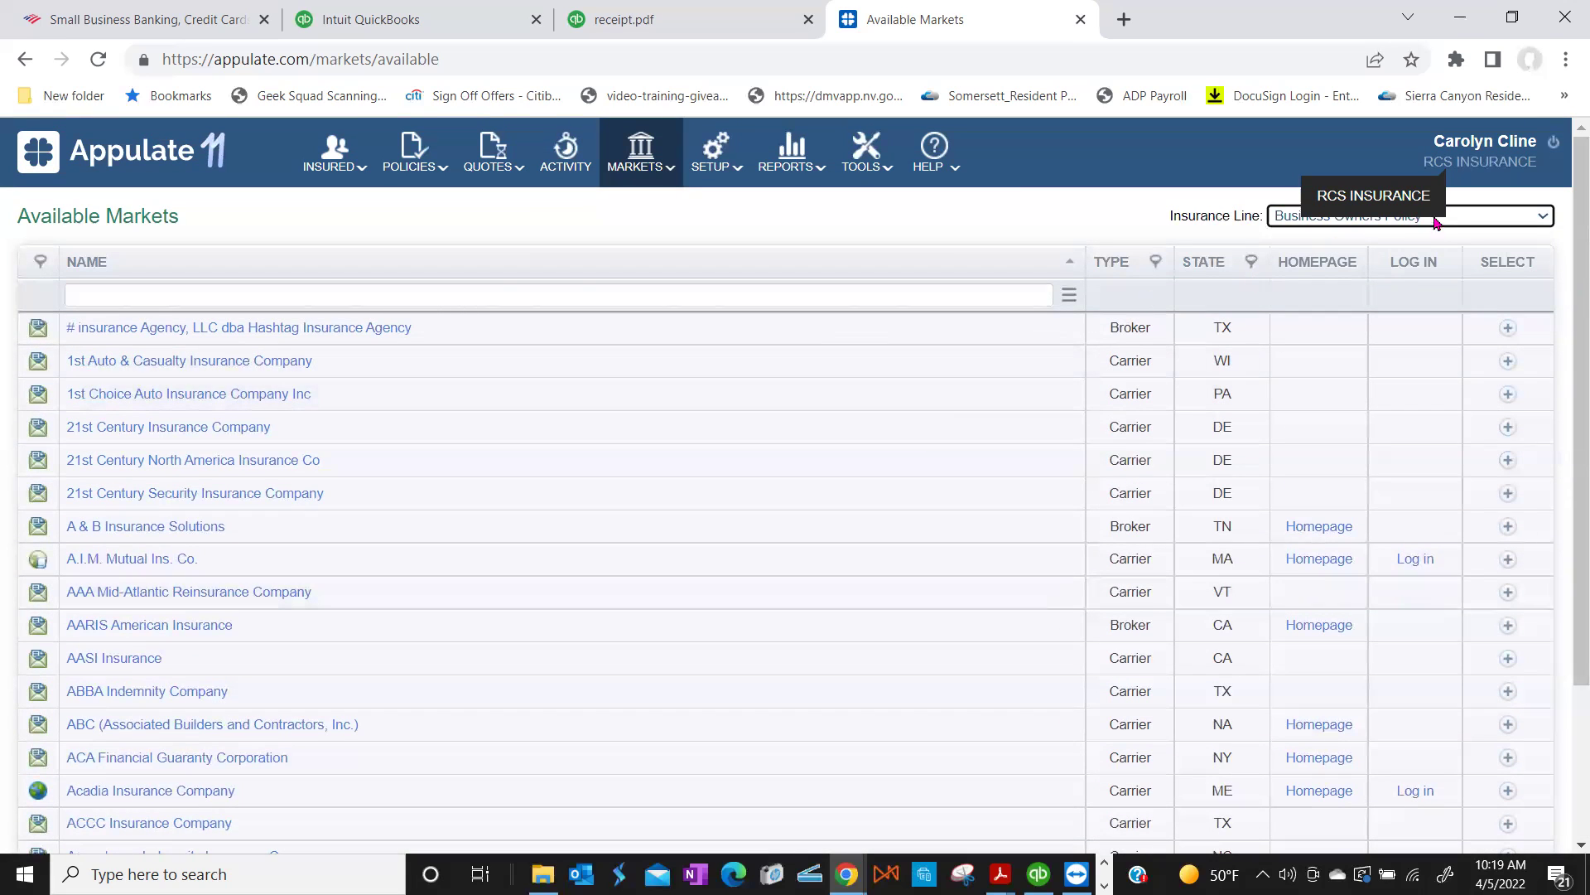
click(1543, 219)
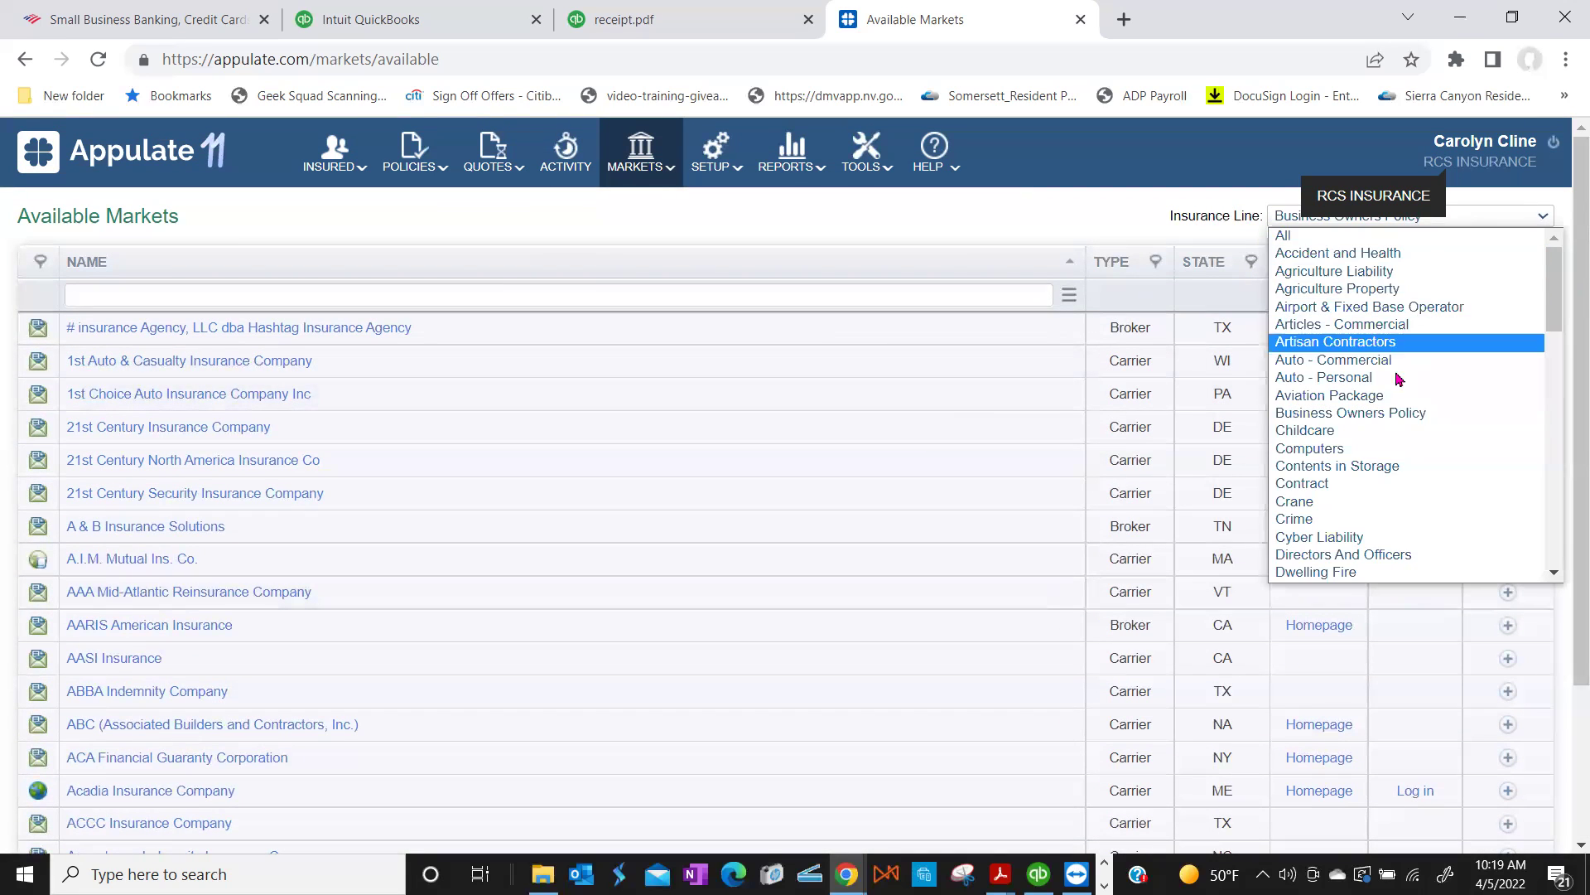
scroll(1385, 403, down, 8)
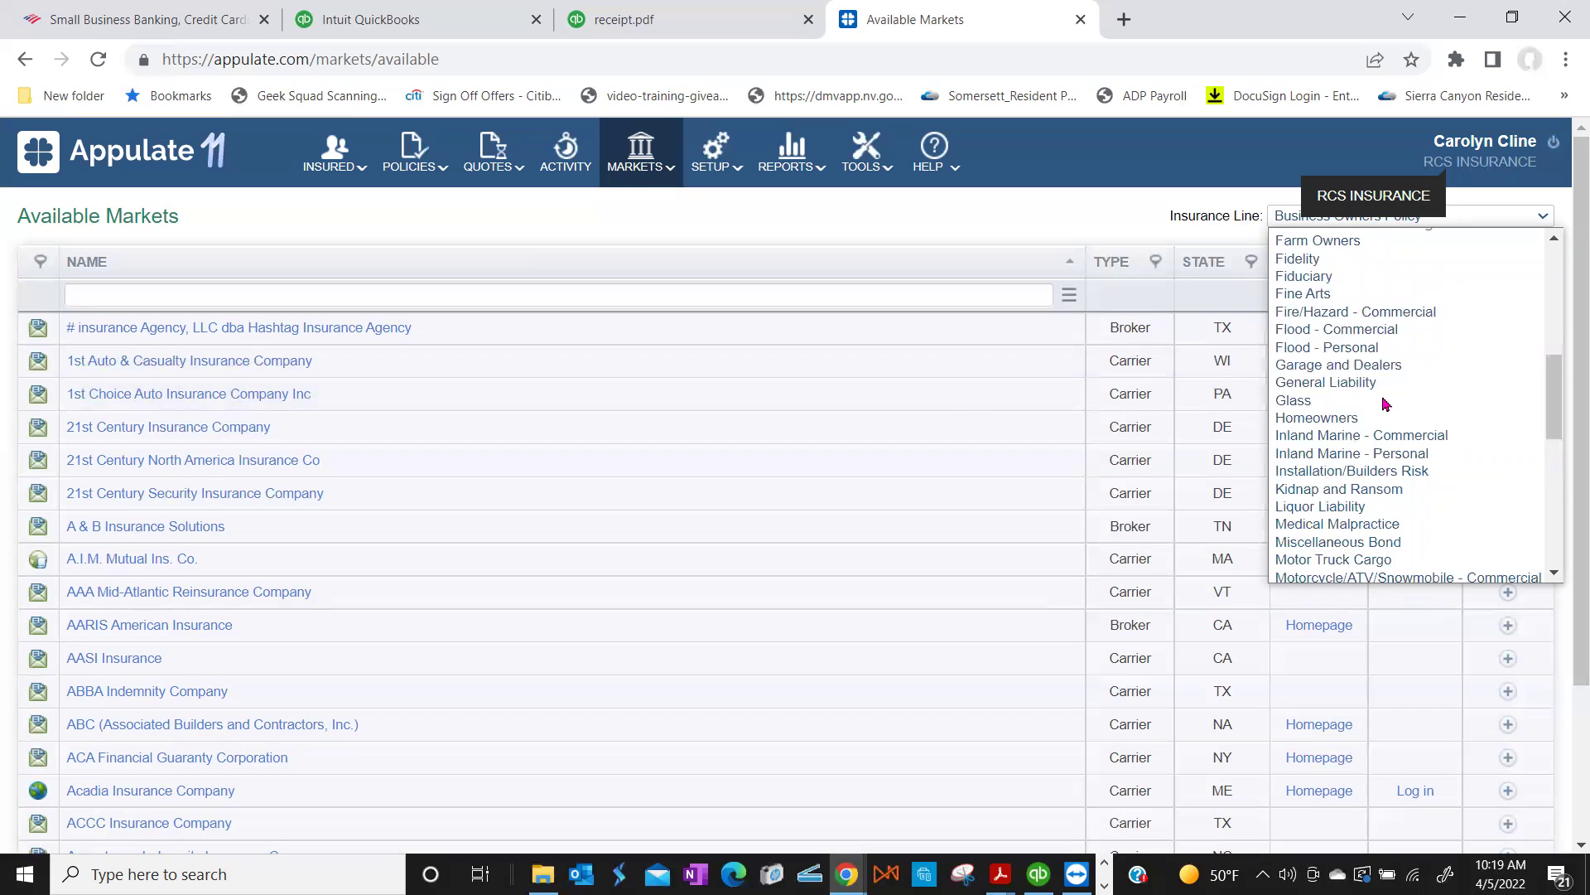
scroll(1386, 403, down, 3)
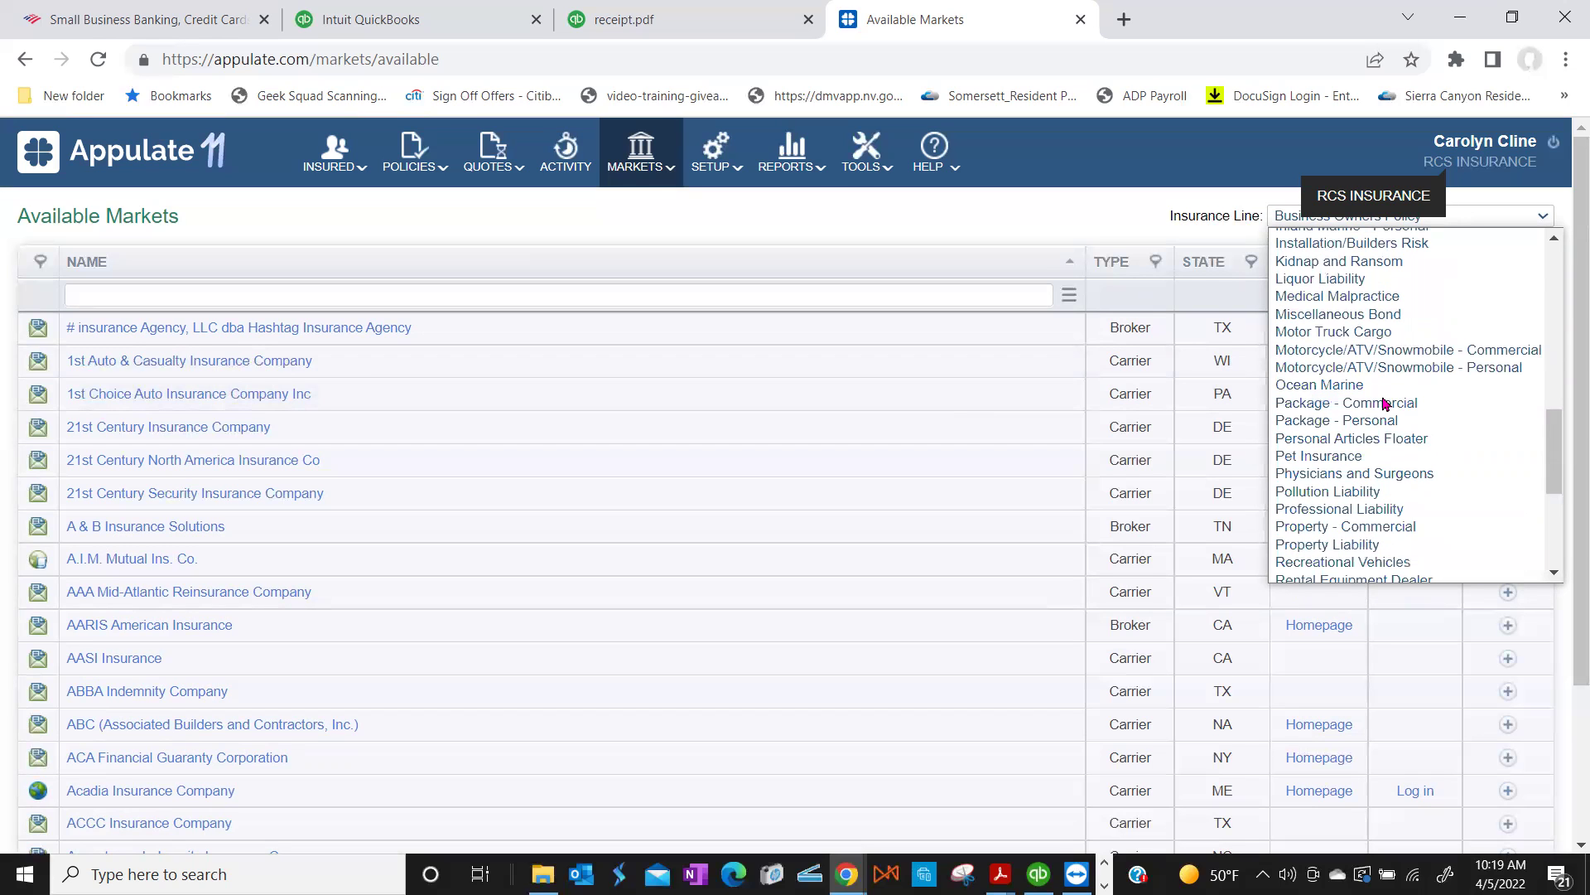
scroll(1385, 403, down, 3)
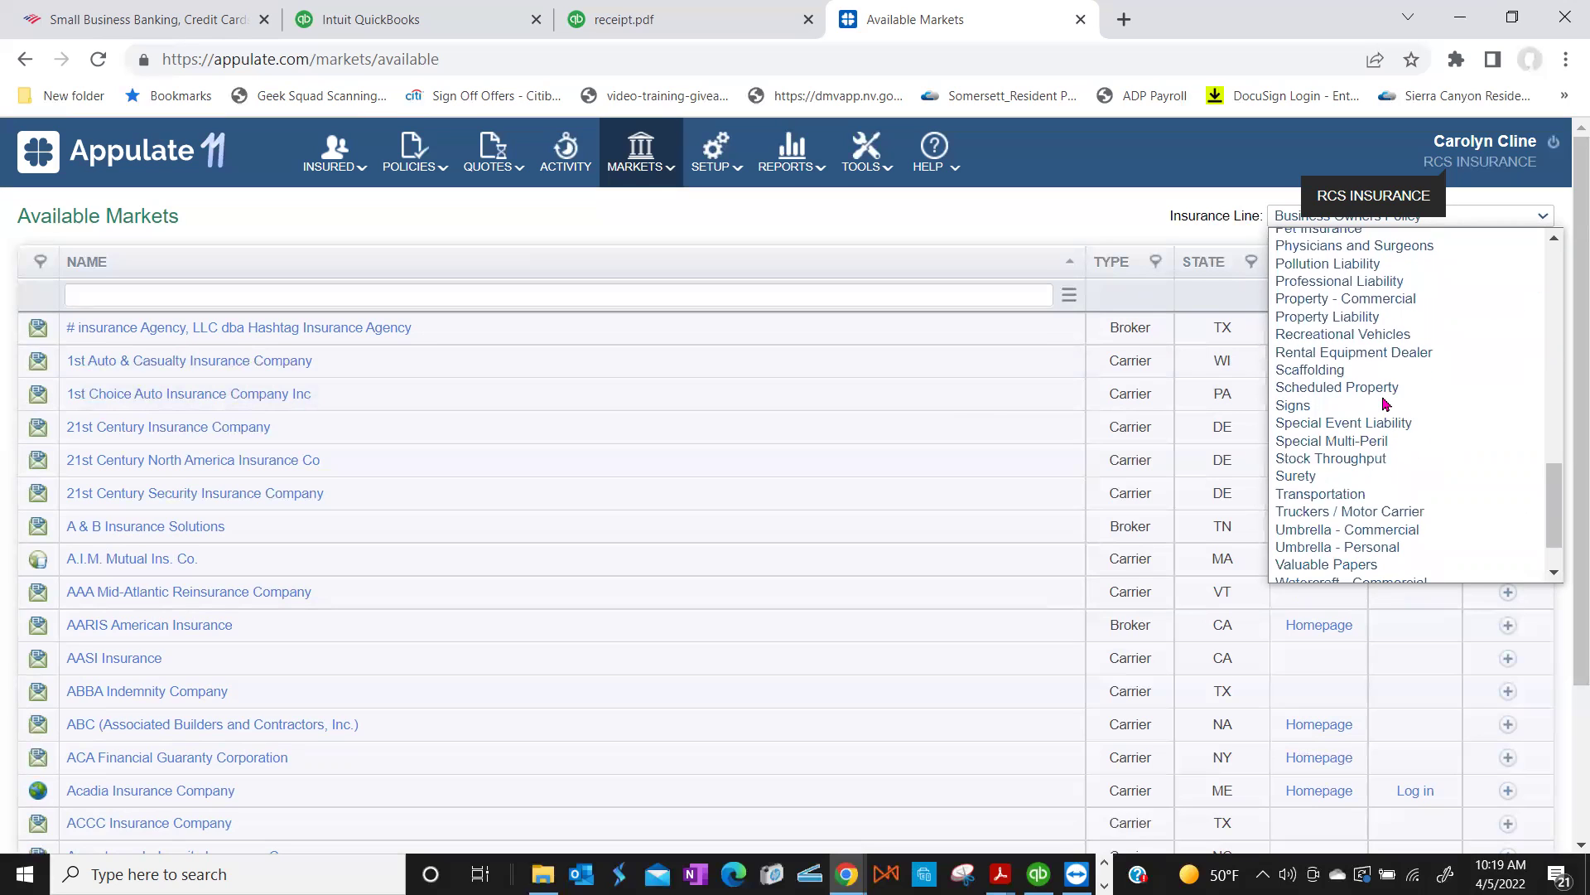
Step: Switch the Insurance Line filter to Truckers / Motor Carrier and review its markets
click(1364, 514)
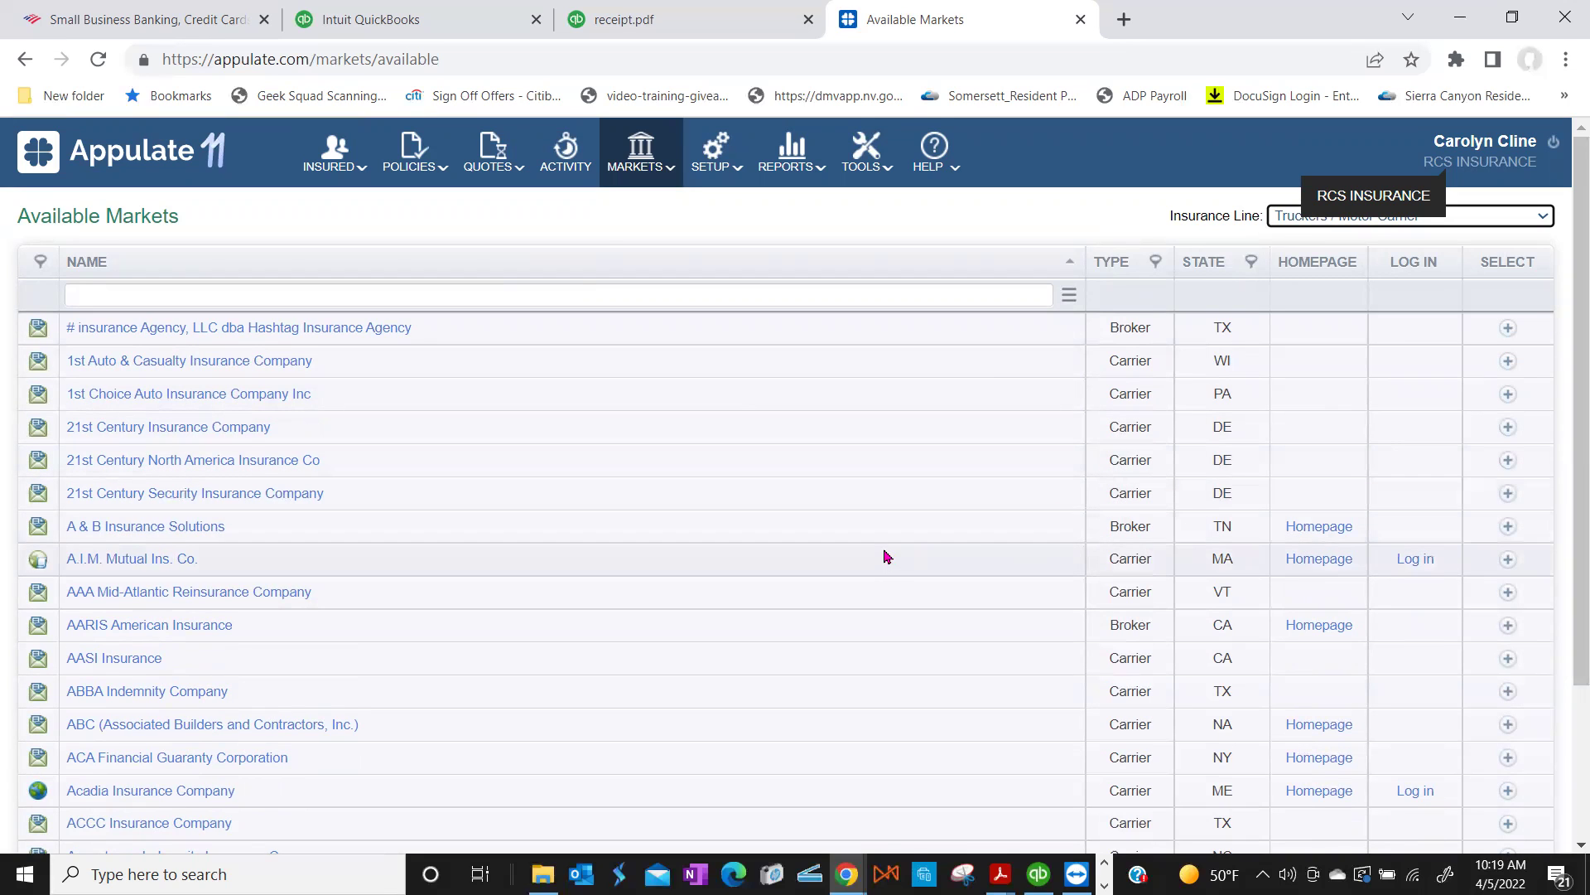
scroll(886, 552, down, 1)
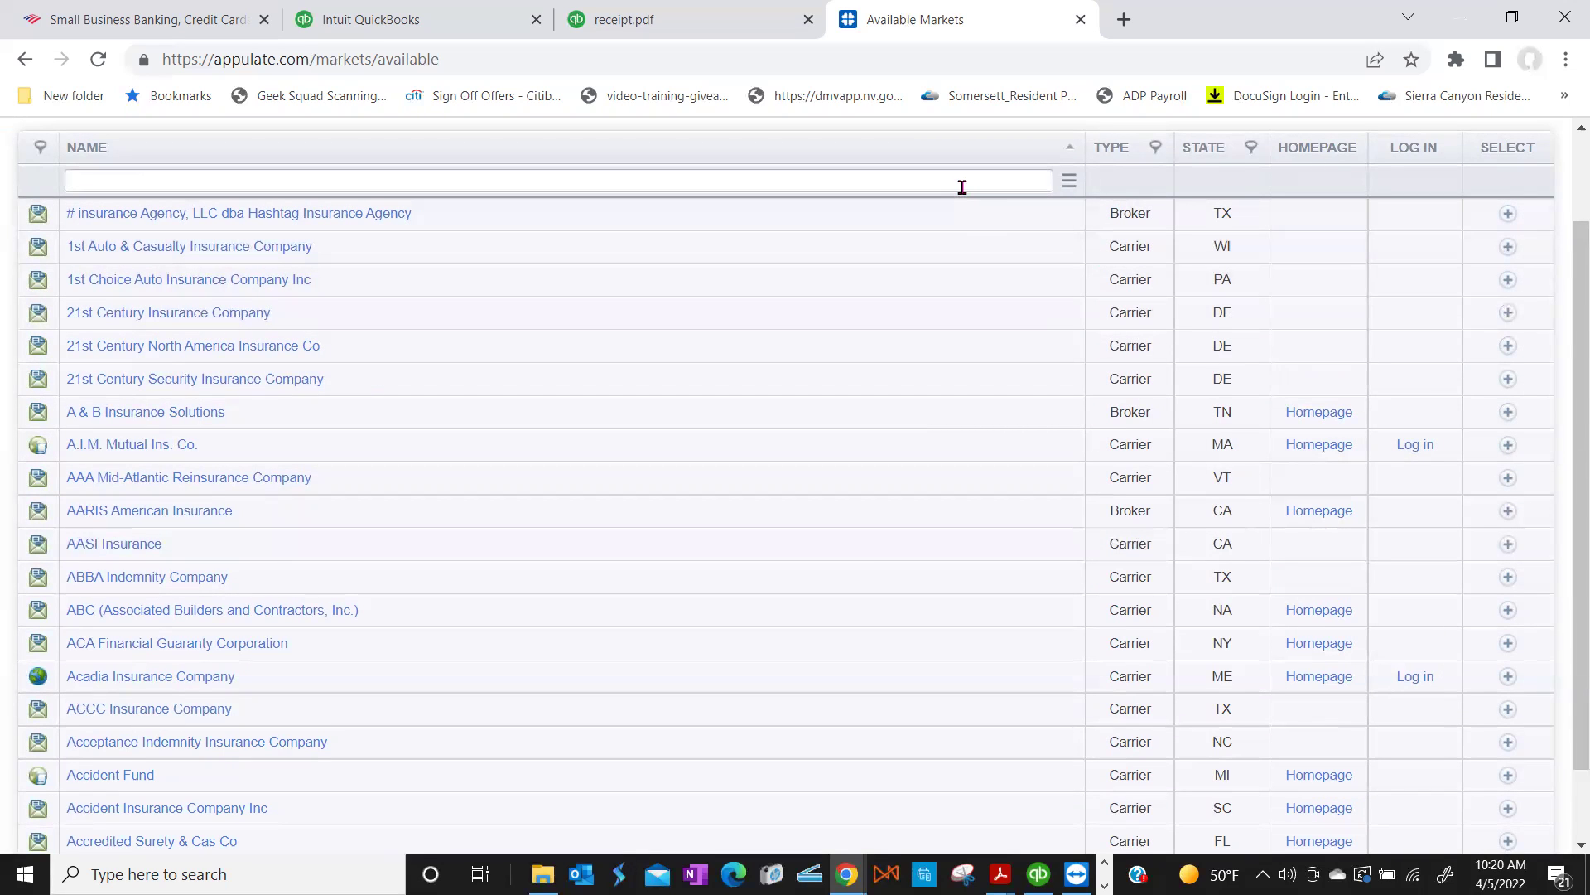
scroll(919, 176, up, 2)
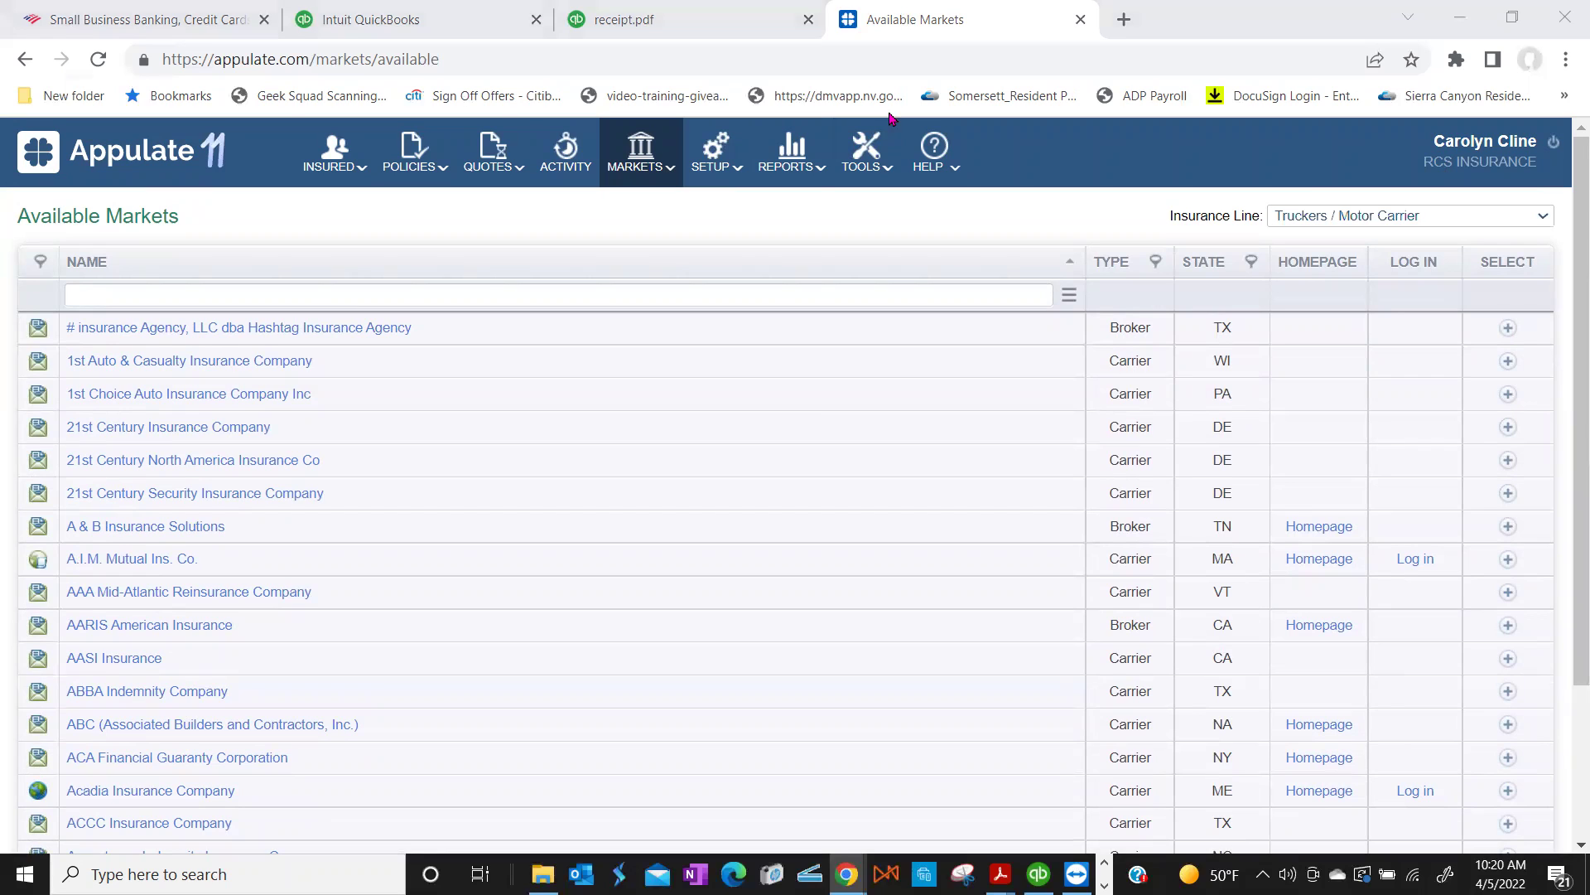
Step: Open the Appulate Market Directory in a new tab
click(692, 219)
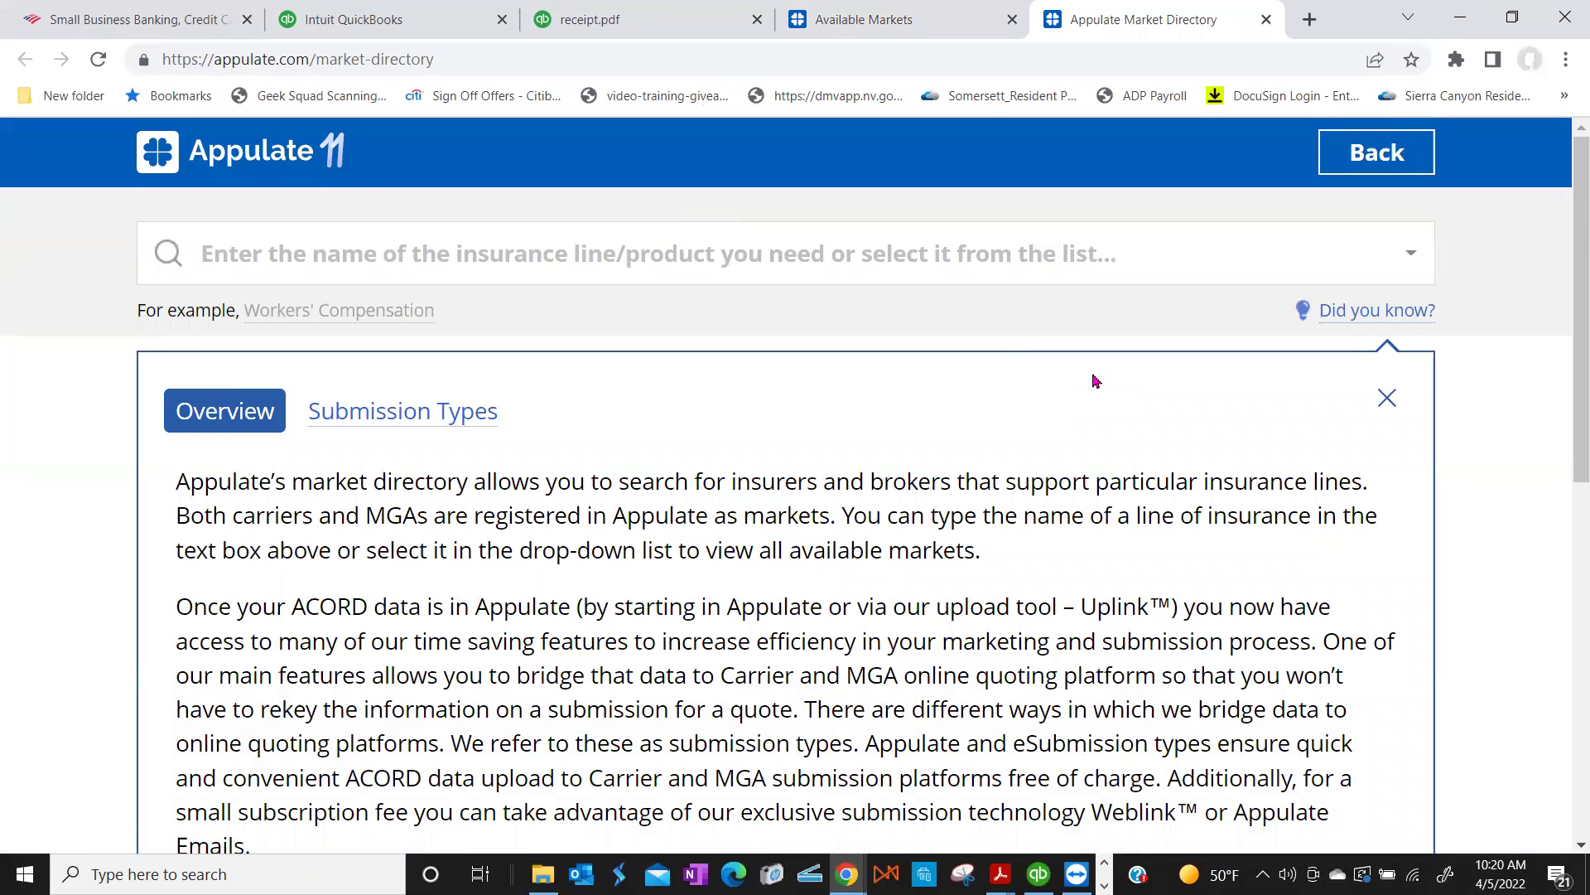
scroll(1093, 381, down, 1)
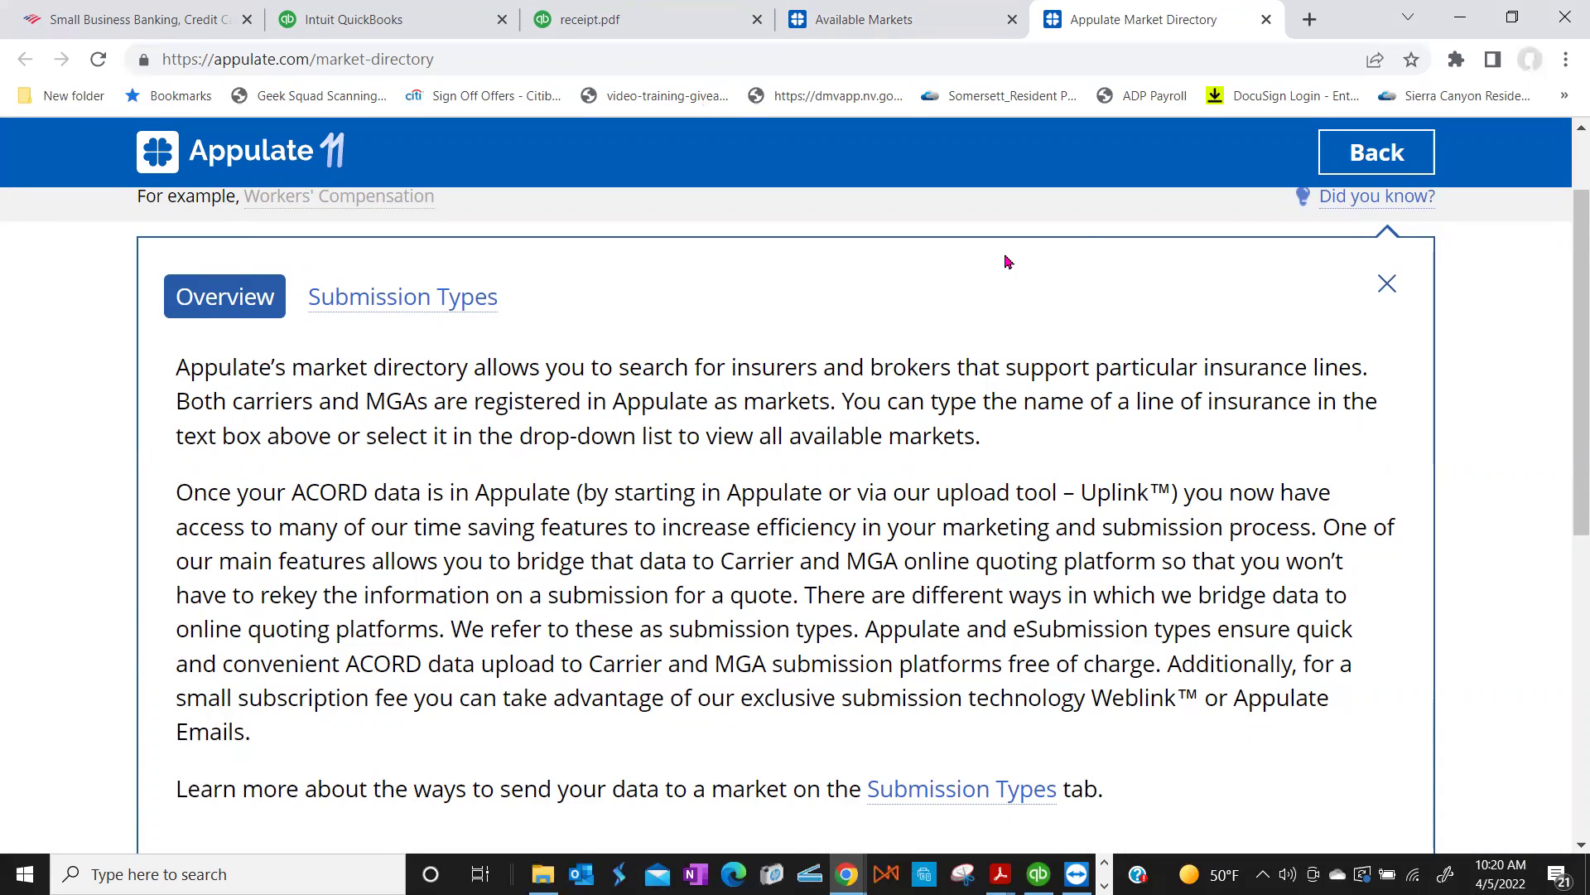
scroll(1065, 285, up, 2)
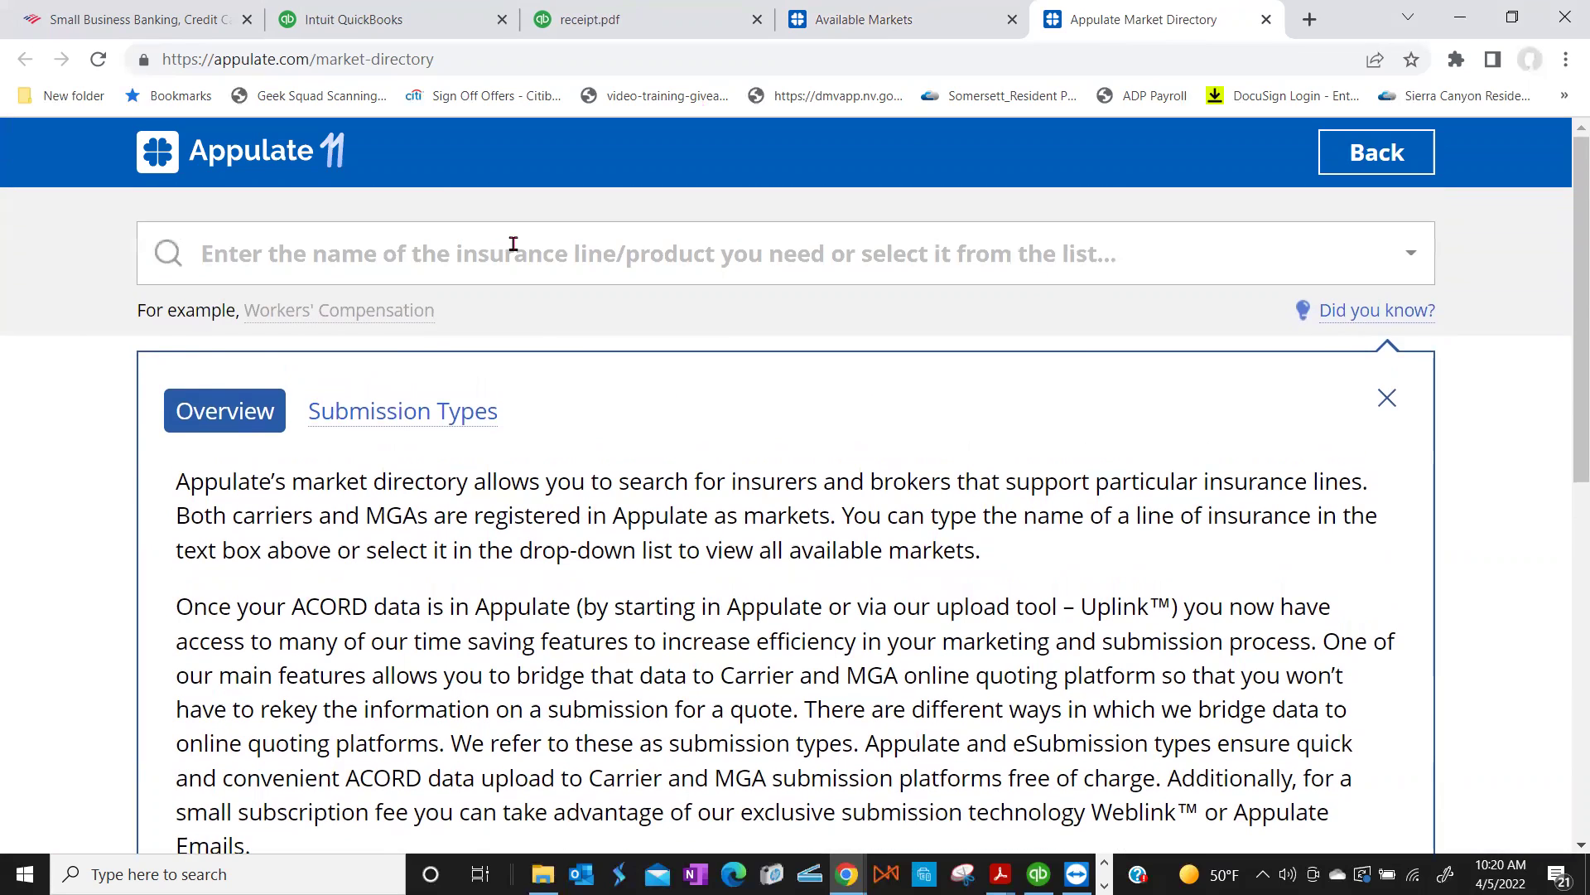
Step: Browse the directory's insurance lines and market counts, e.g. Auto - Commercial with 46
click(483, 253)
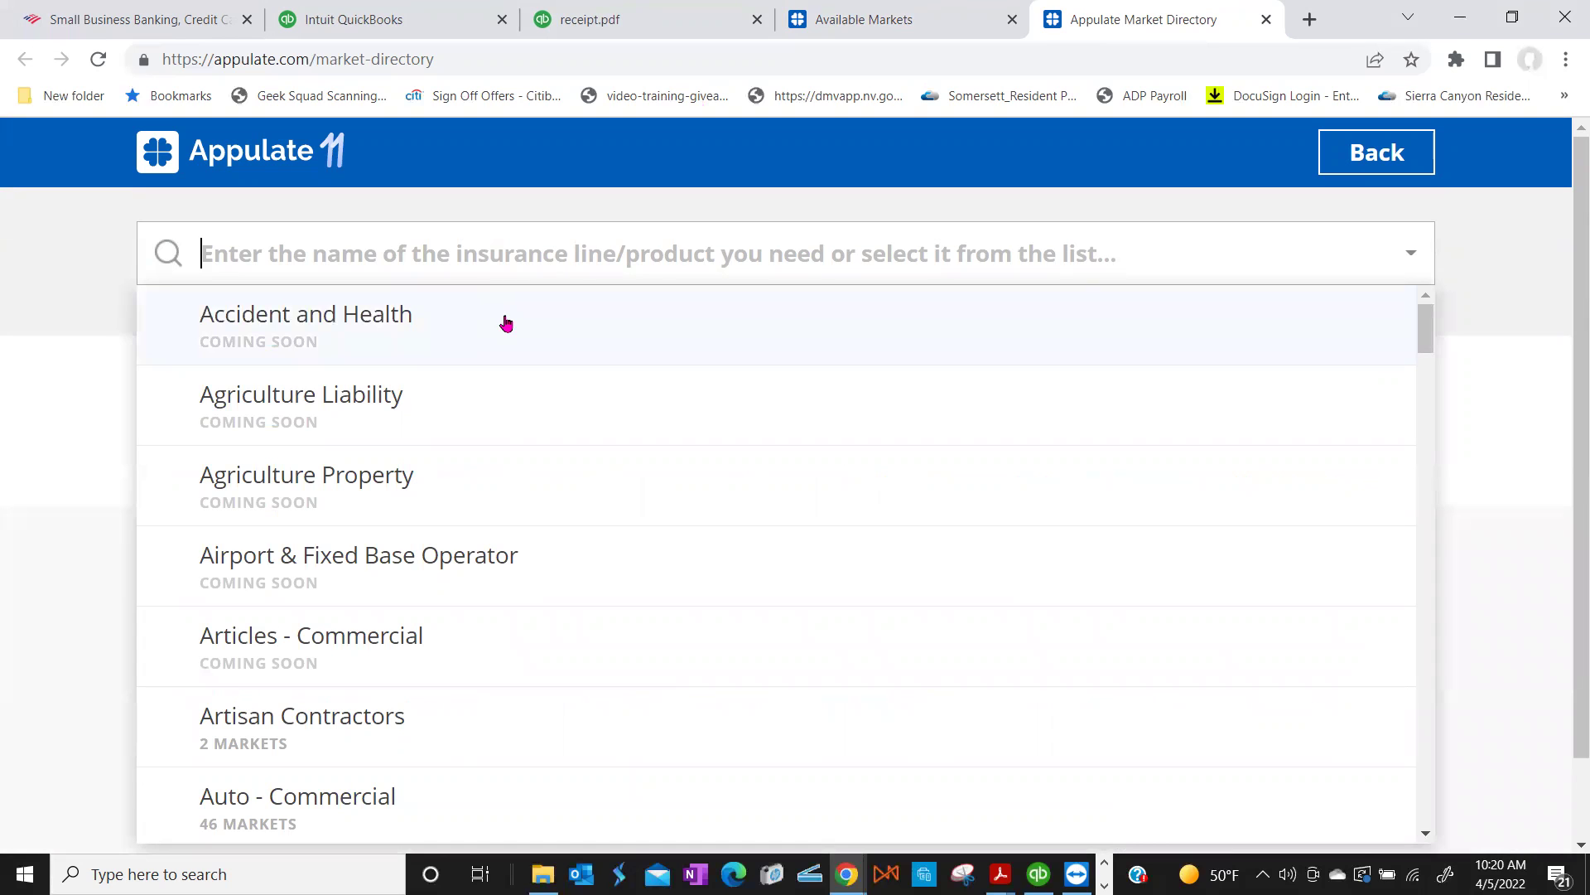
scroll(506, 323, down, 5)
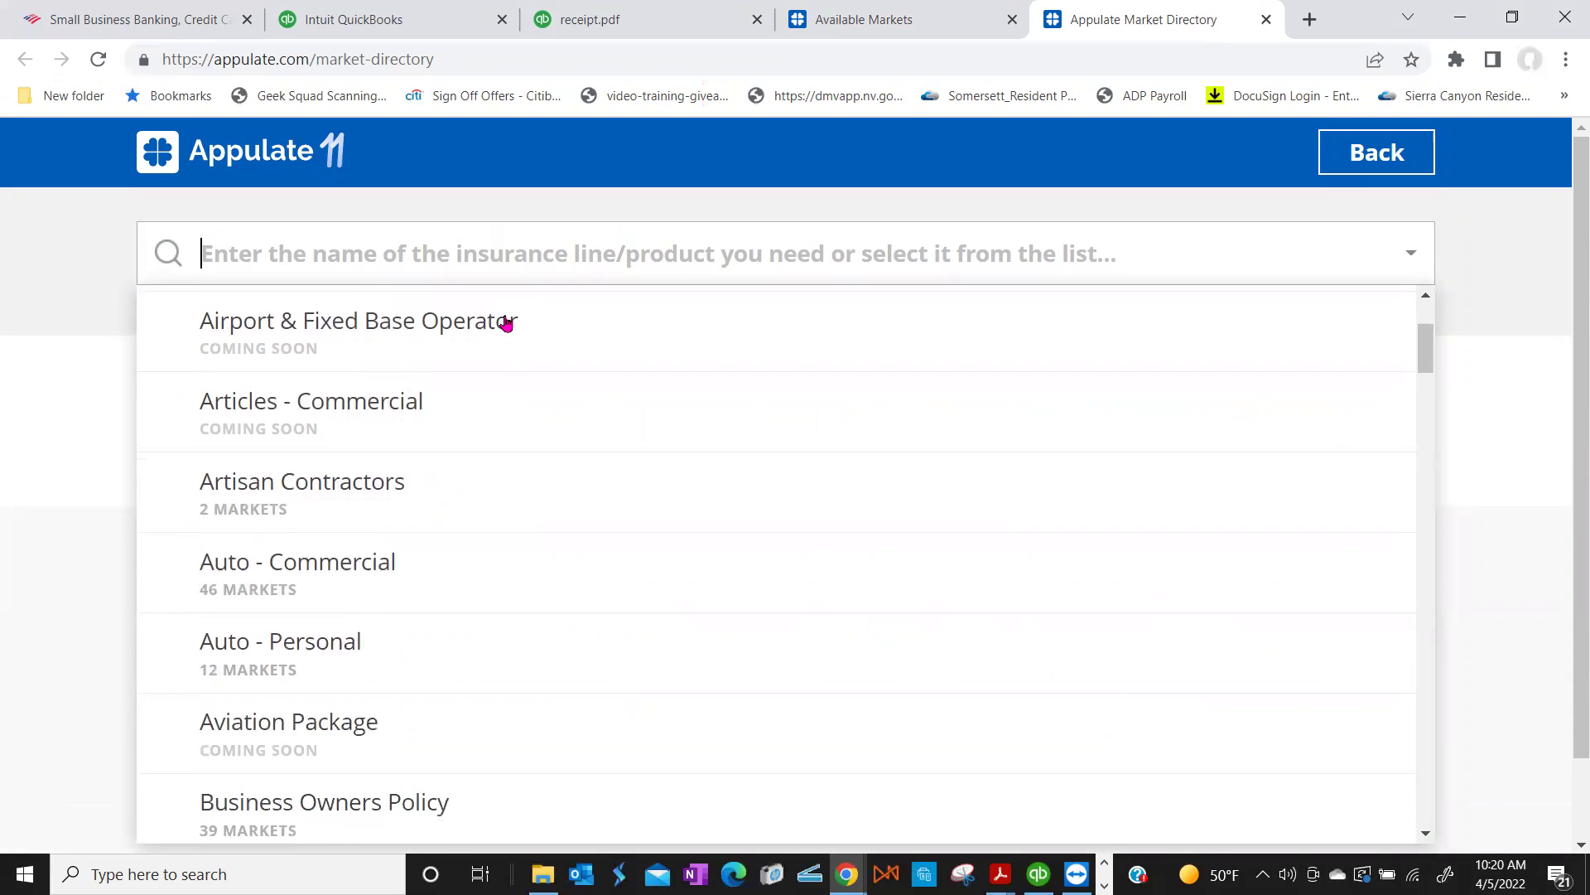
scroll(506, 322, down, 10)
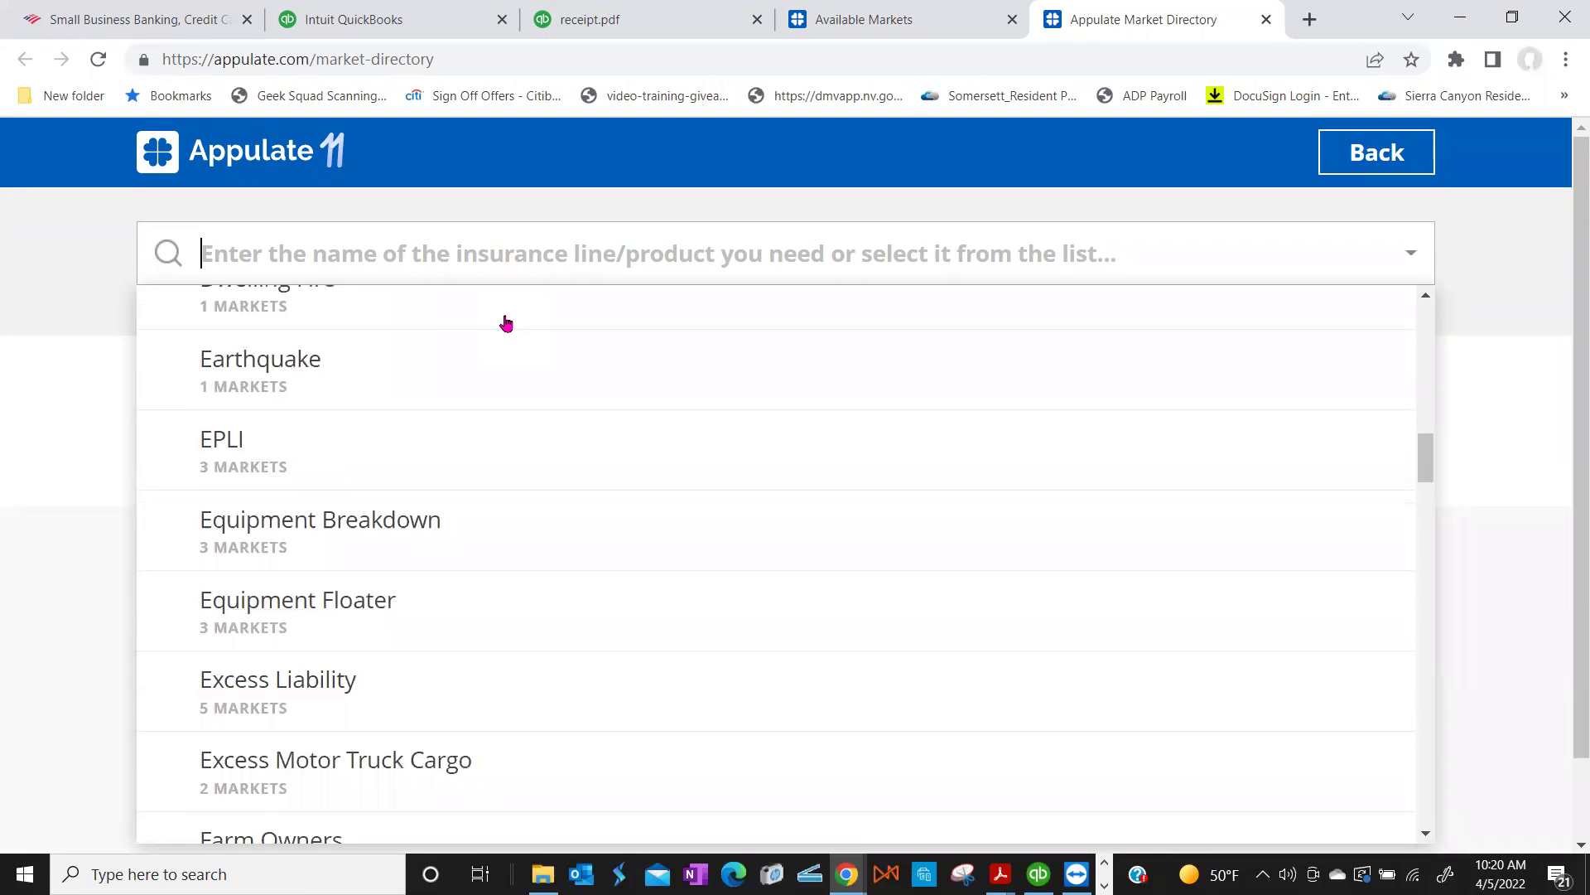
scroll(506, 323, down, 3)
scroll(506, 323, down, 3)
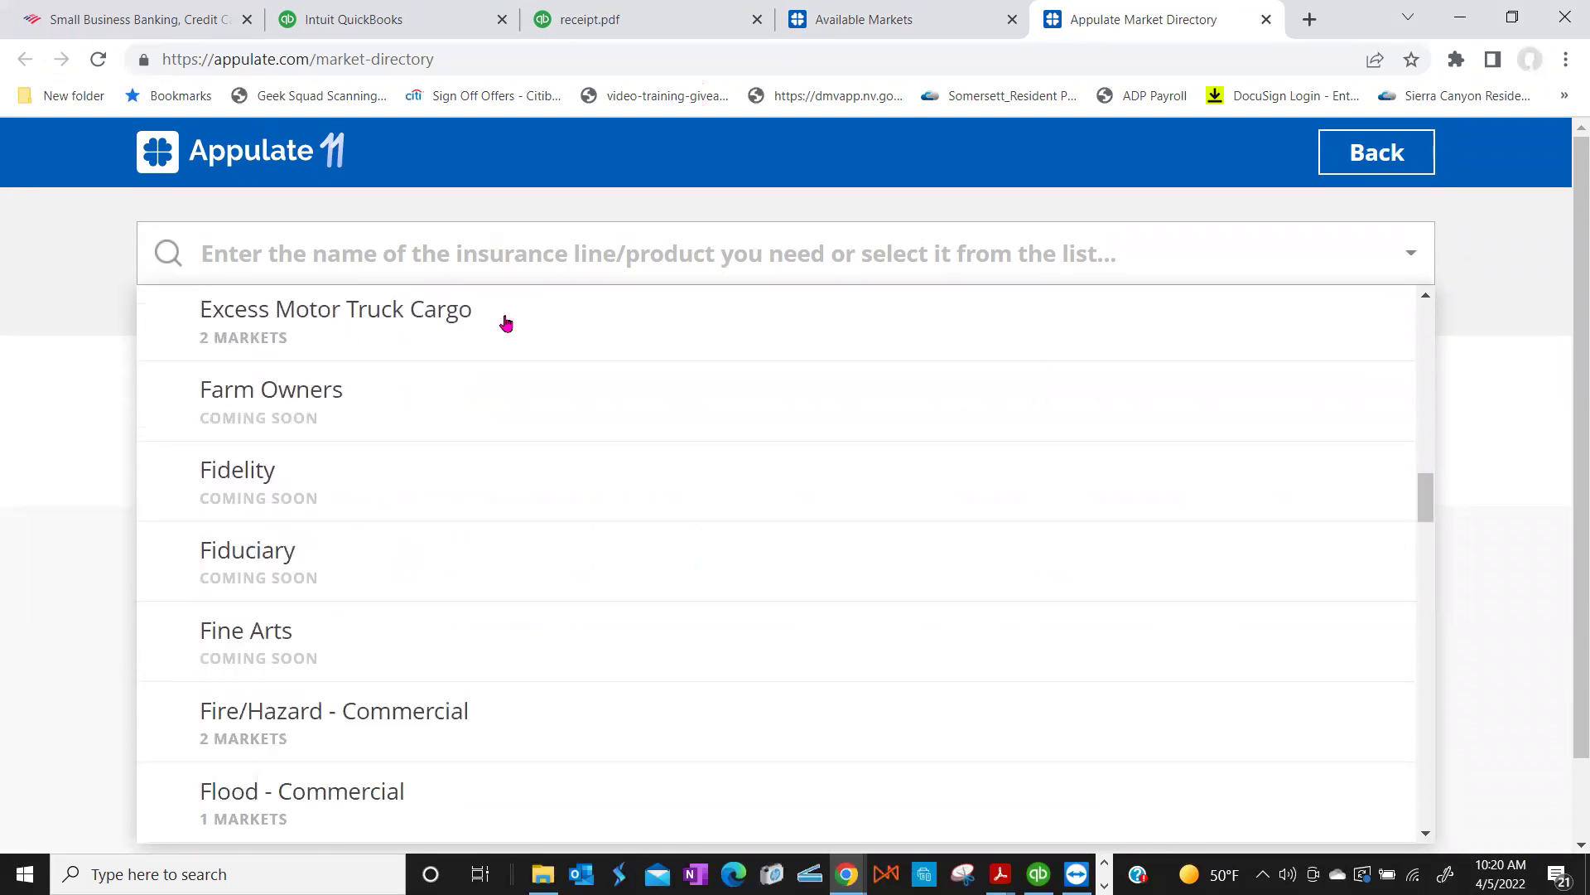
scroll(506, 323, down, 1)
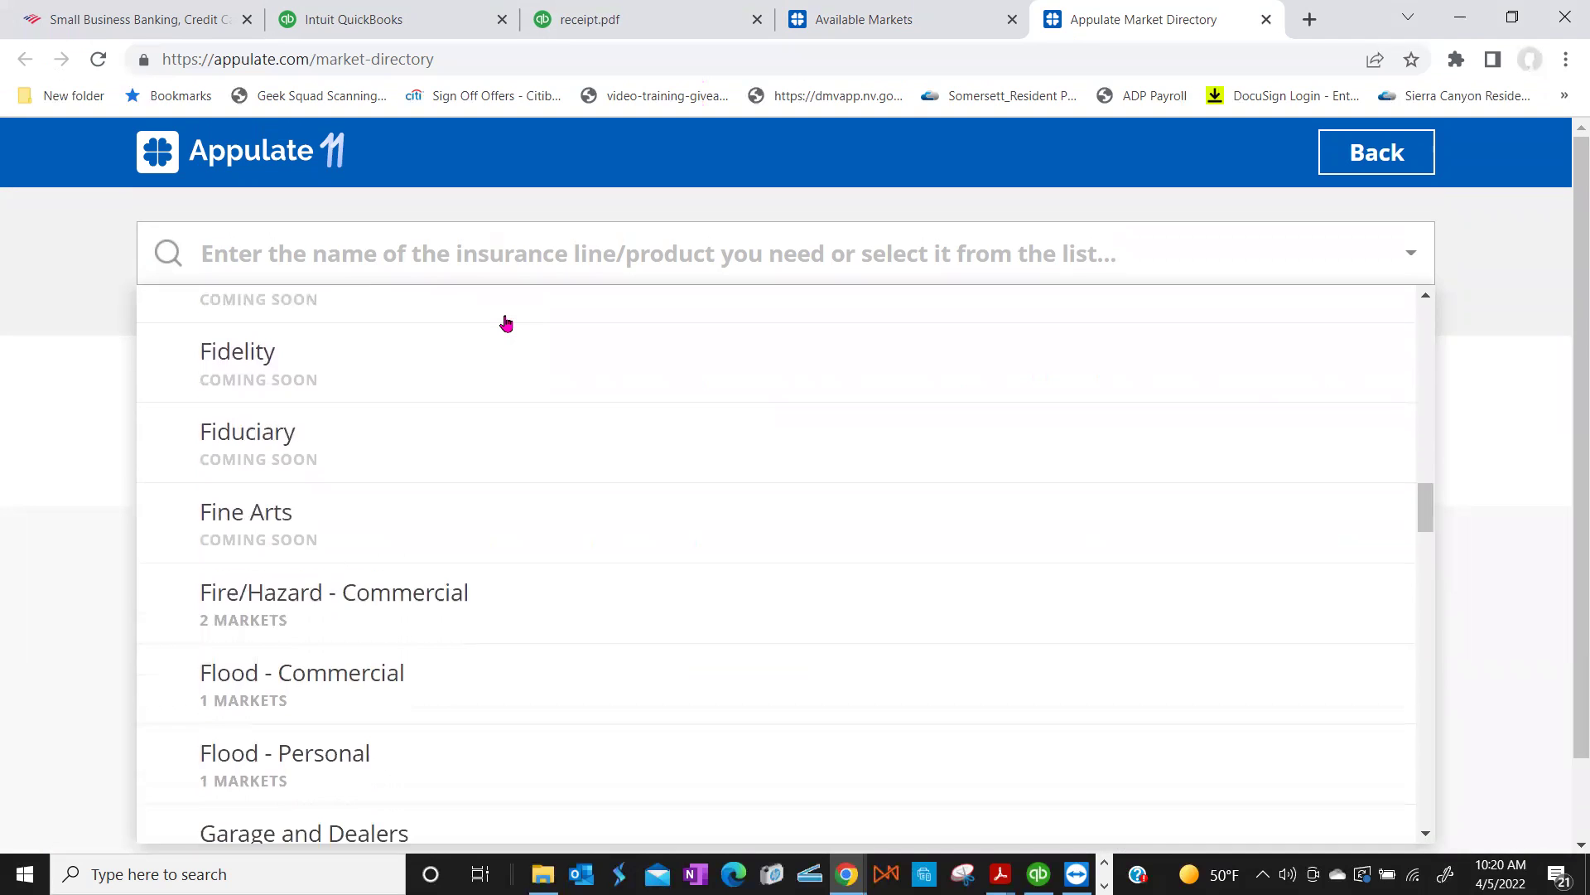
scroll(506, 324, down, 10)
scroll(506, 323, down, 7)
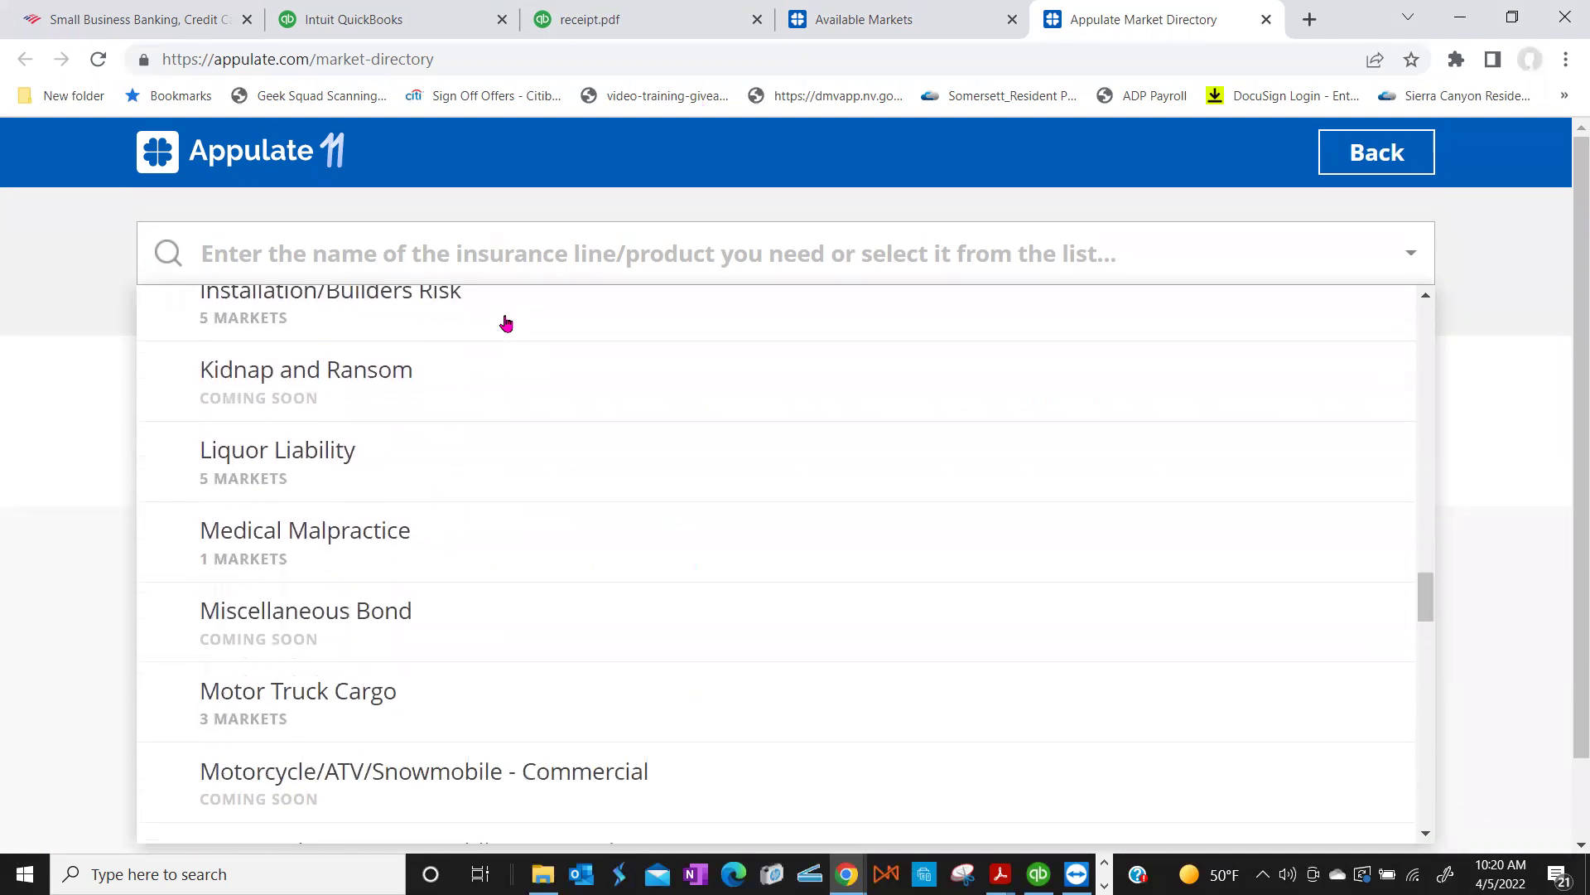
scroll(506, 323, down, 2)
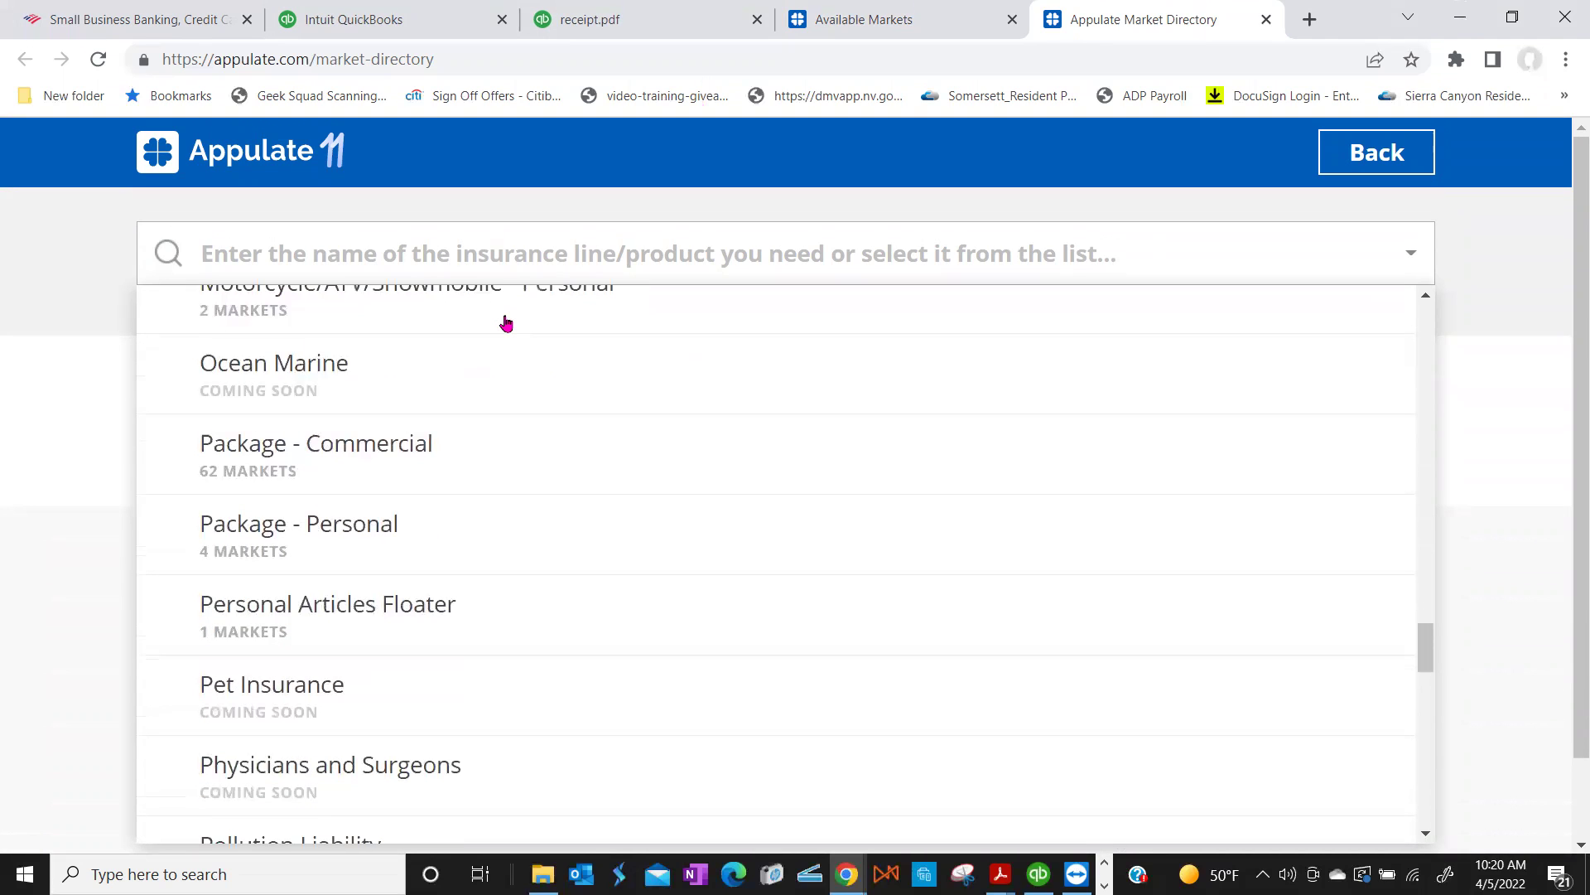
scroll(507, 323, down, 1)
scroll(506, 323, up, 1)
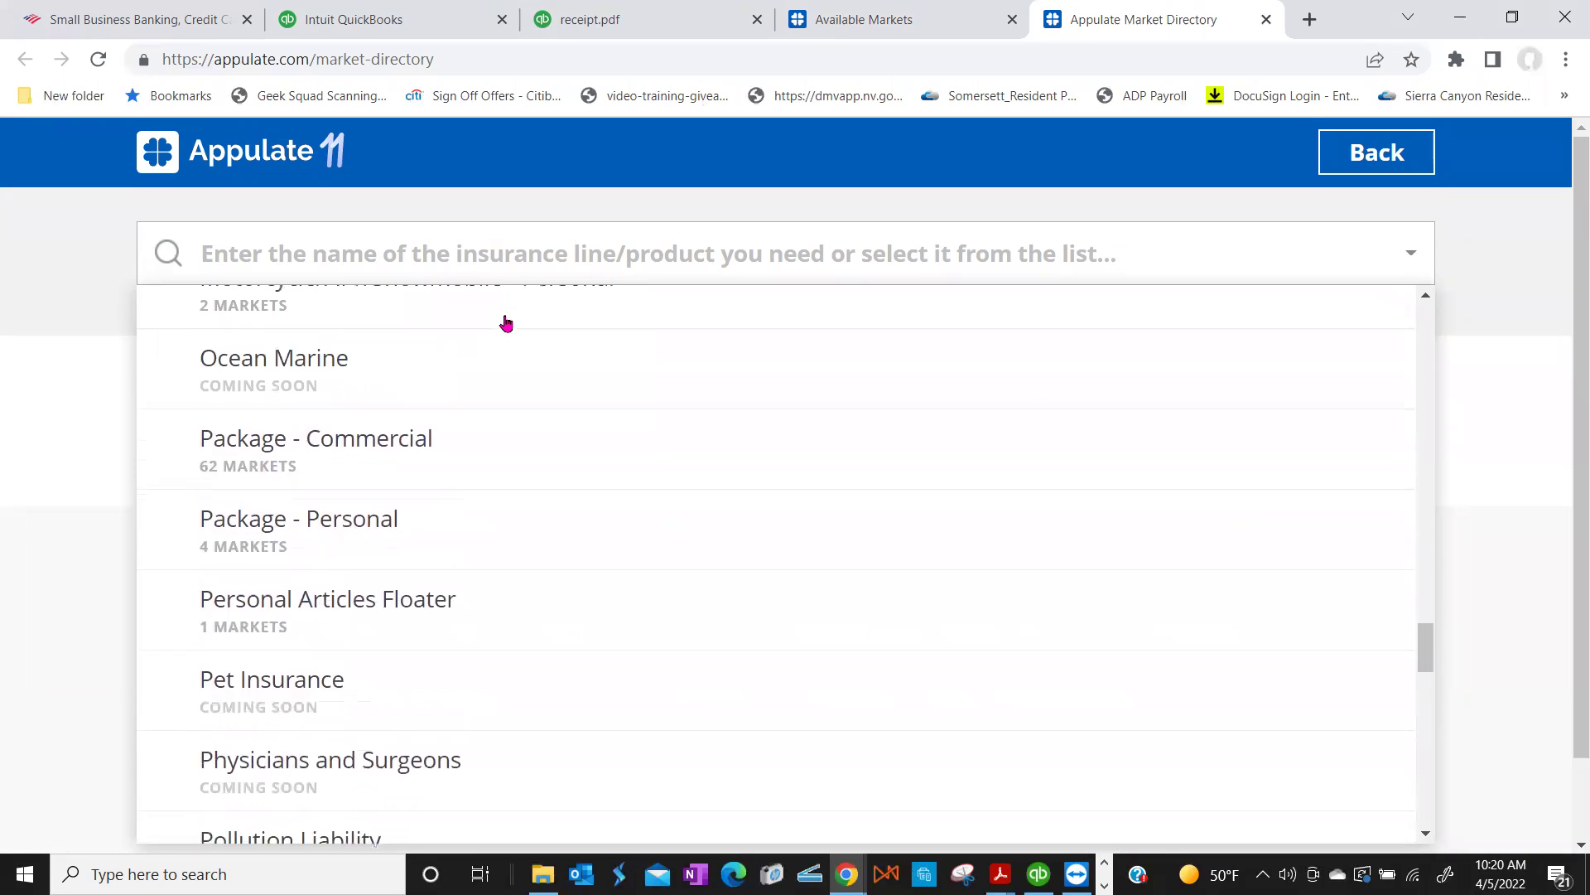
scroll(506, 323, up, 1)
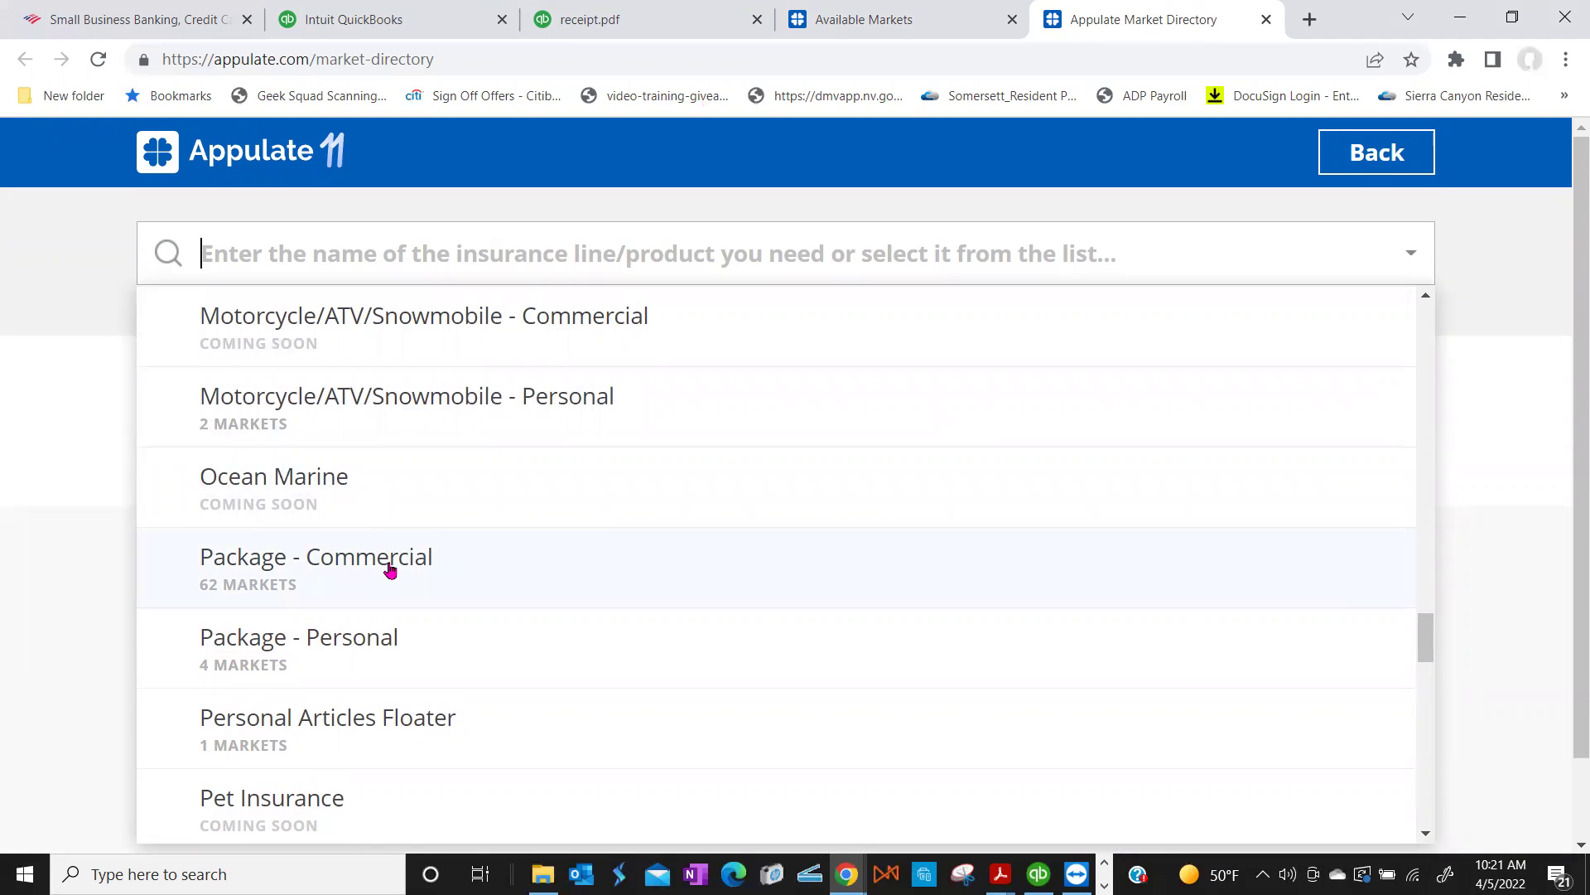
scroll(390, 570, up, 3)
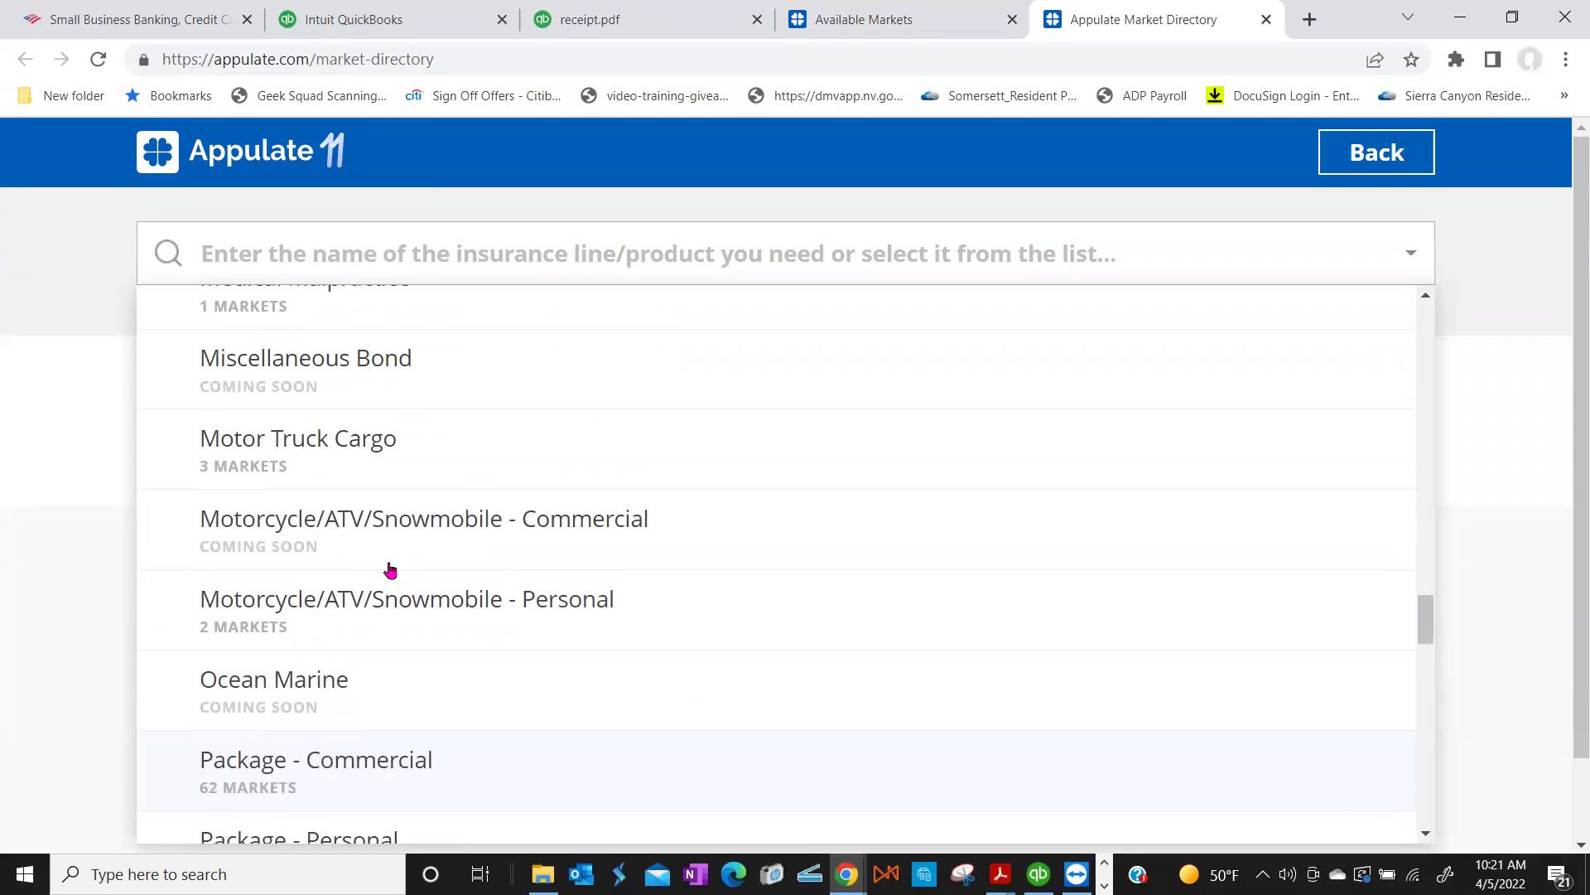
scroll(392, 557, up, 12)
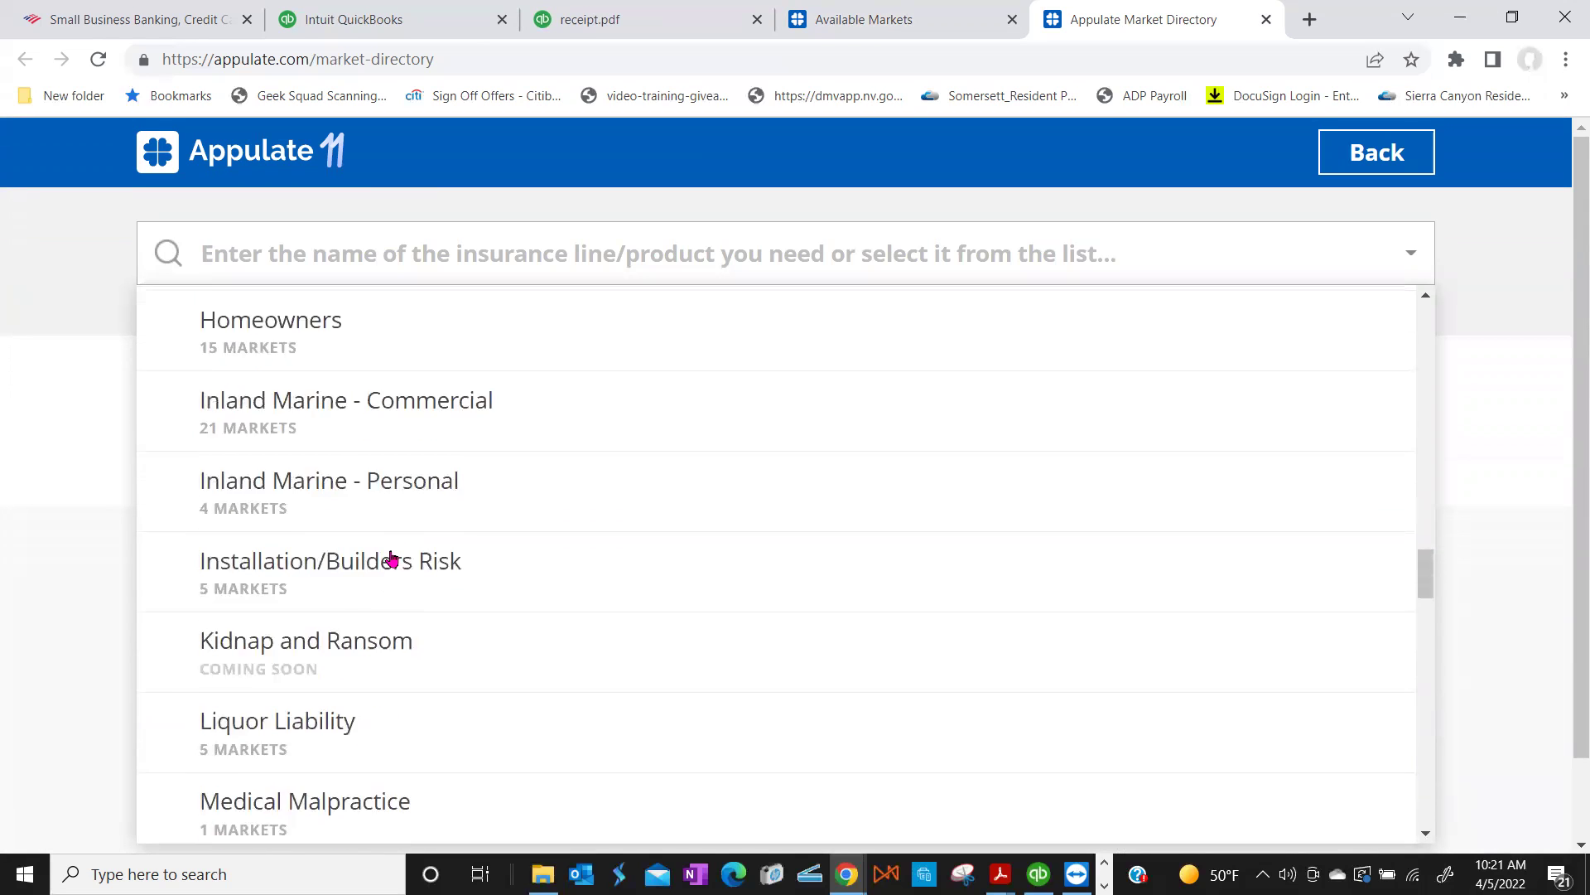
scroll(392, 557, up, 9)
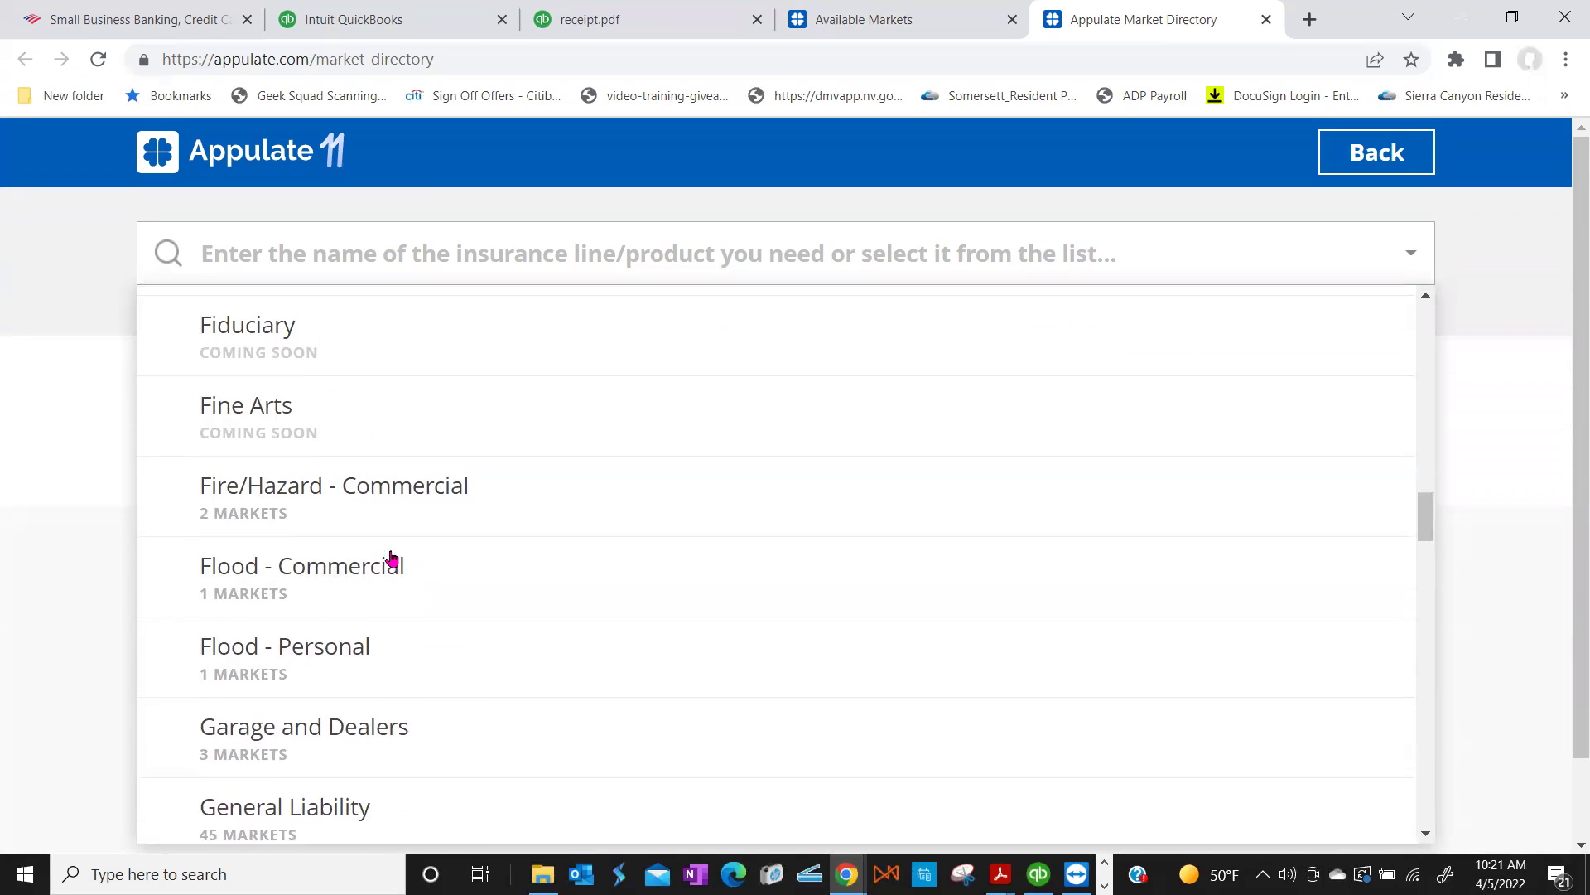
scroll(391, 558, up, 12)
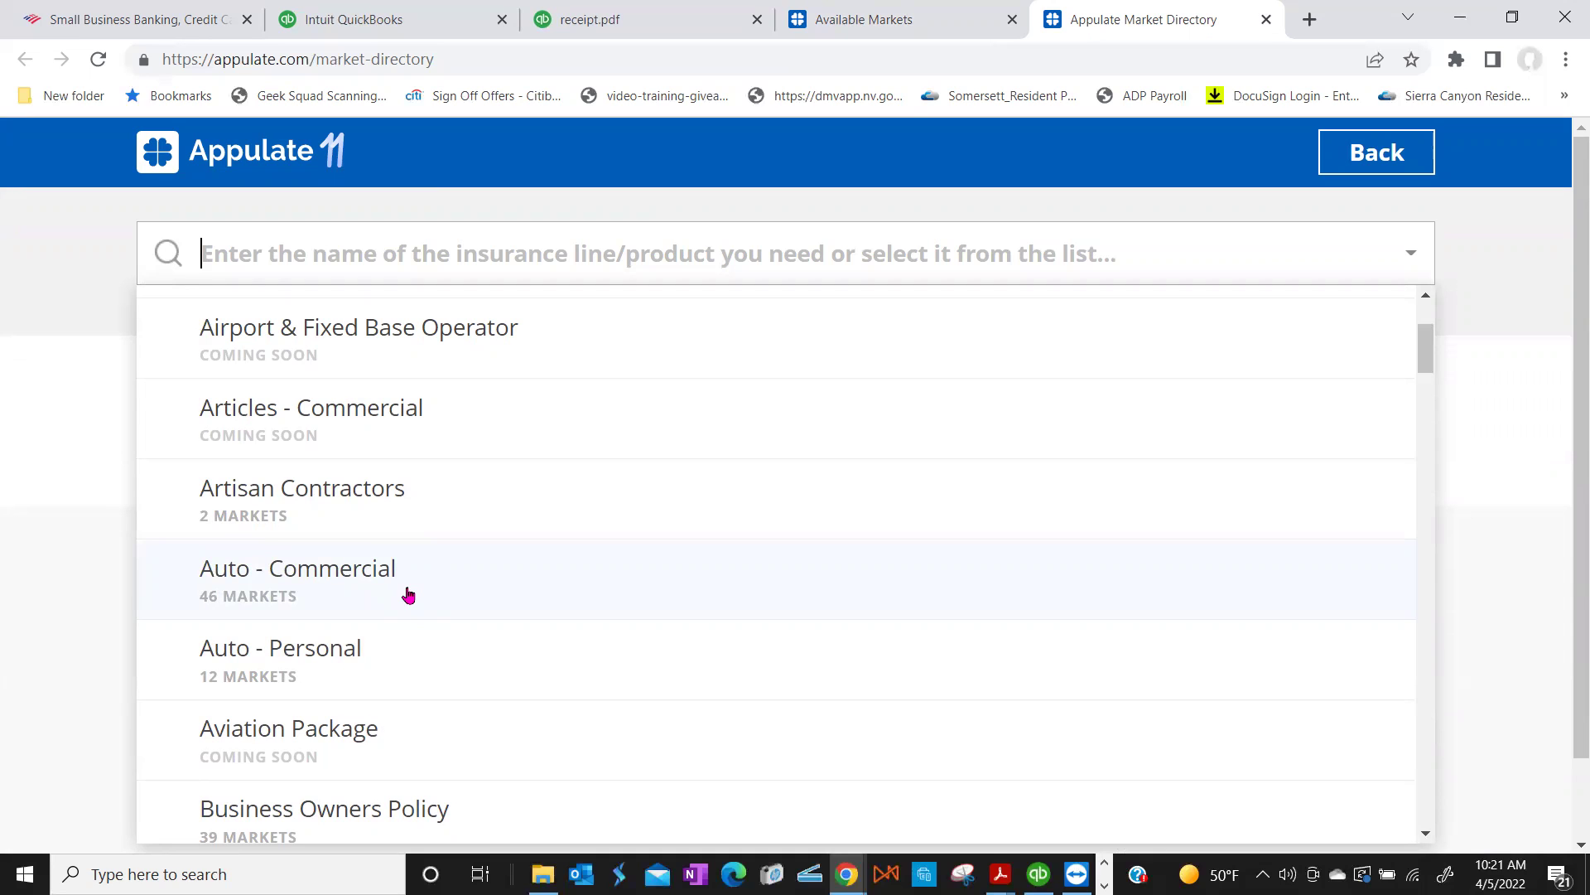
Step: Choose Auto - Commercial and scroll its carriers and MGA/brokers, like Allstate via Weblink
click(324, 583)
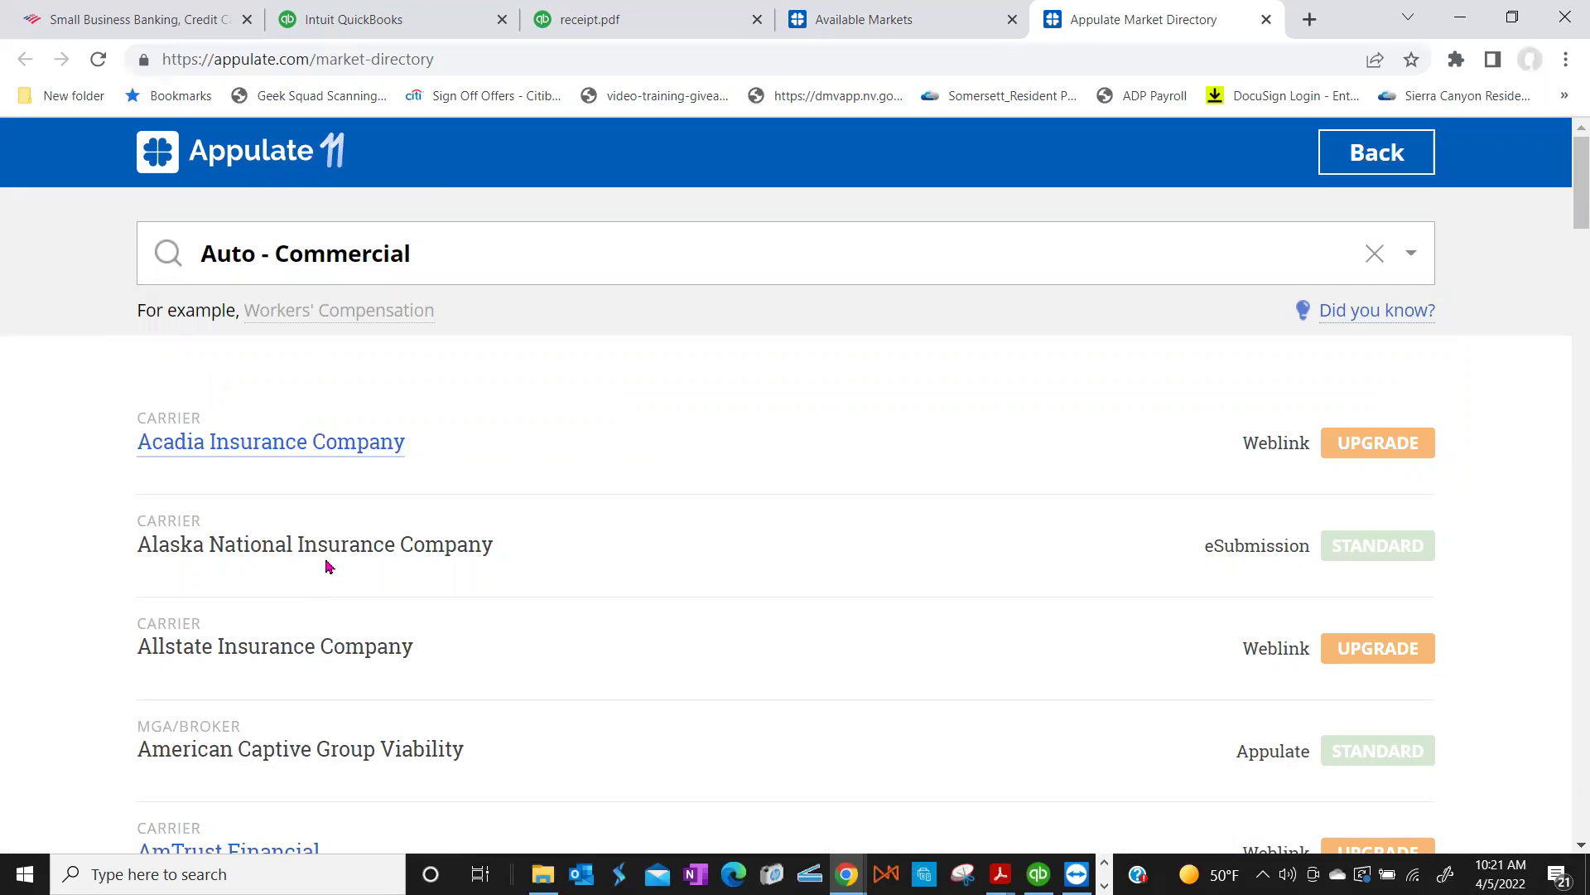
scroll(328, 567, down, 1)
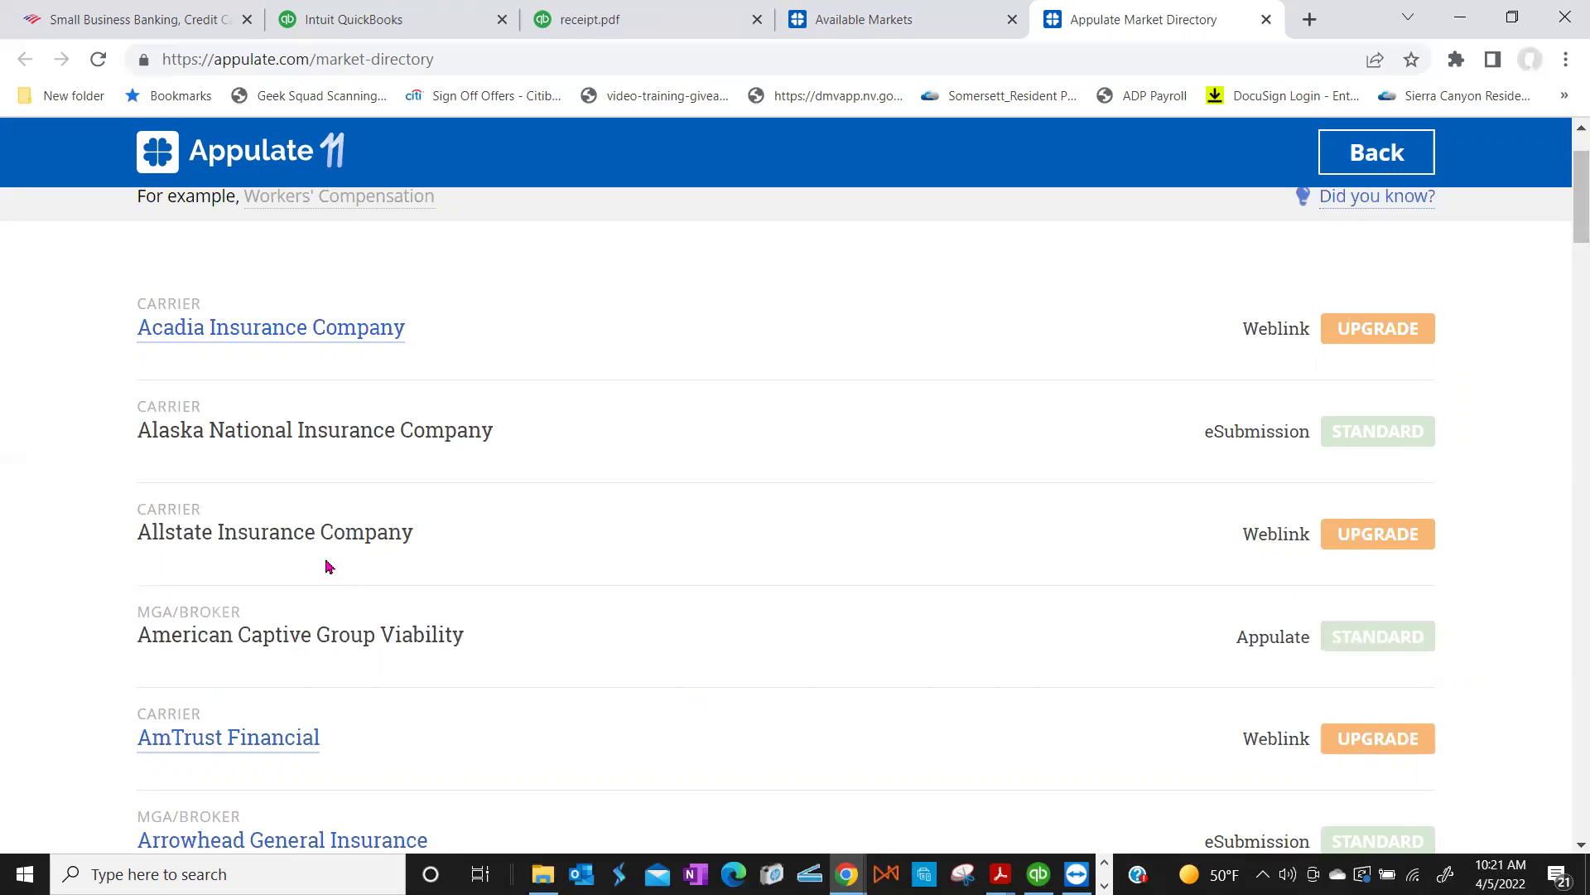
scroll(328, 567, down, 1)
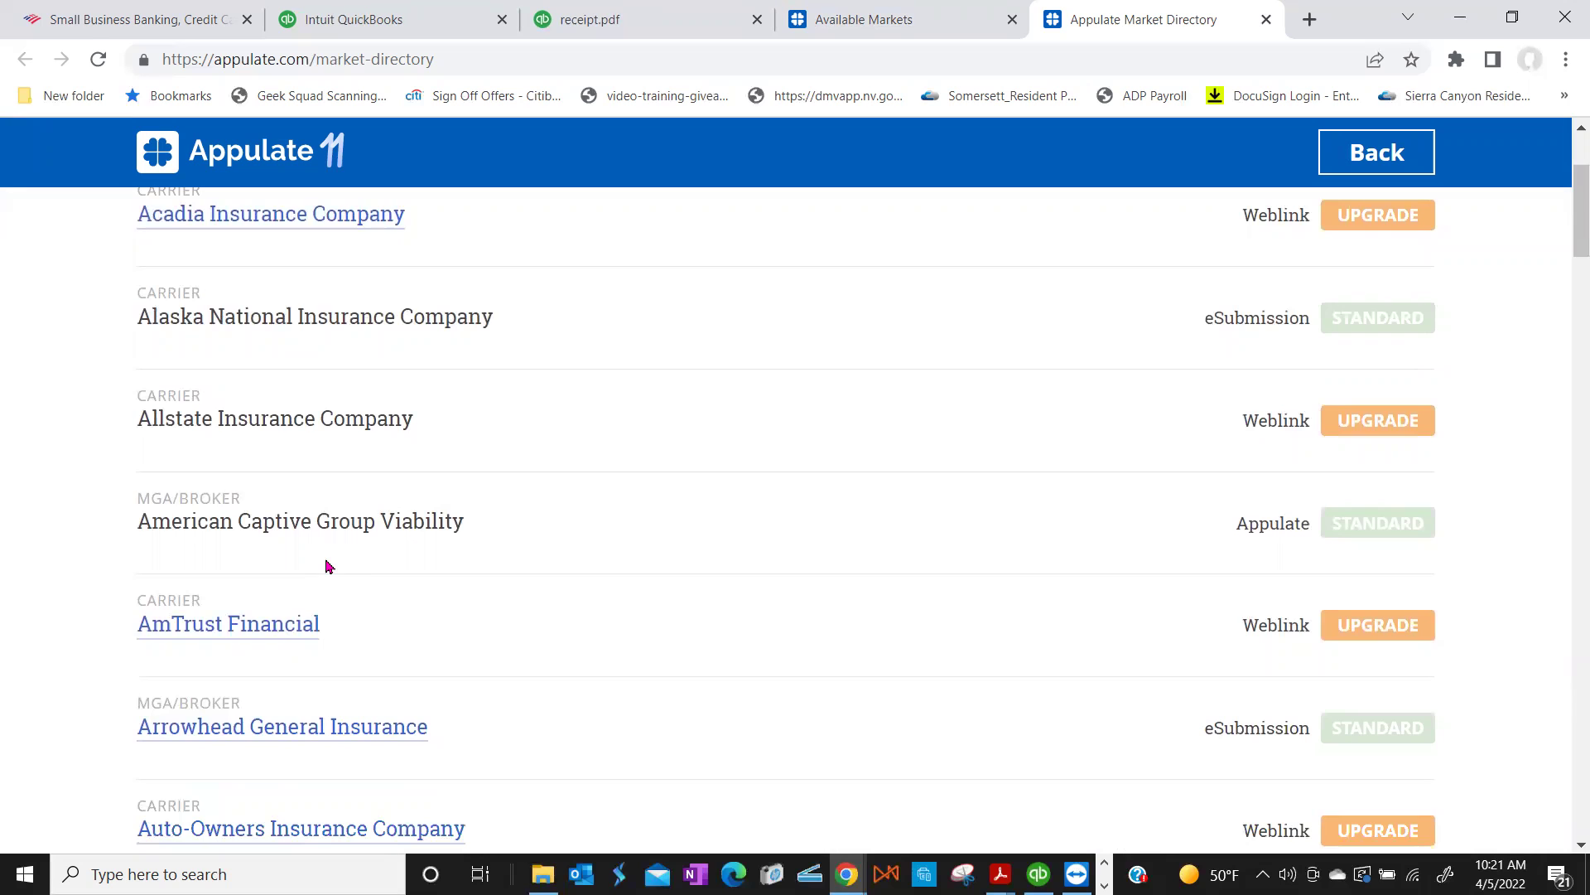
scroll(328, 567, down, 1)
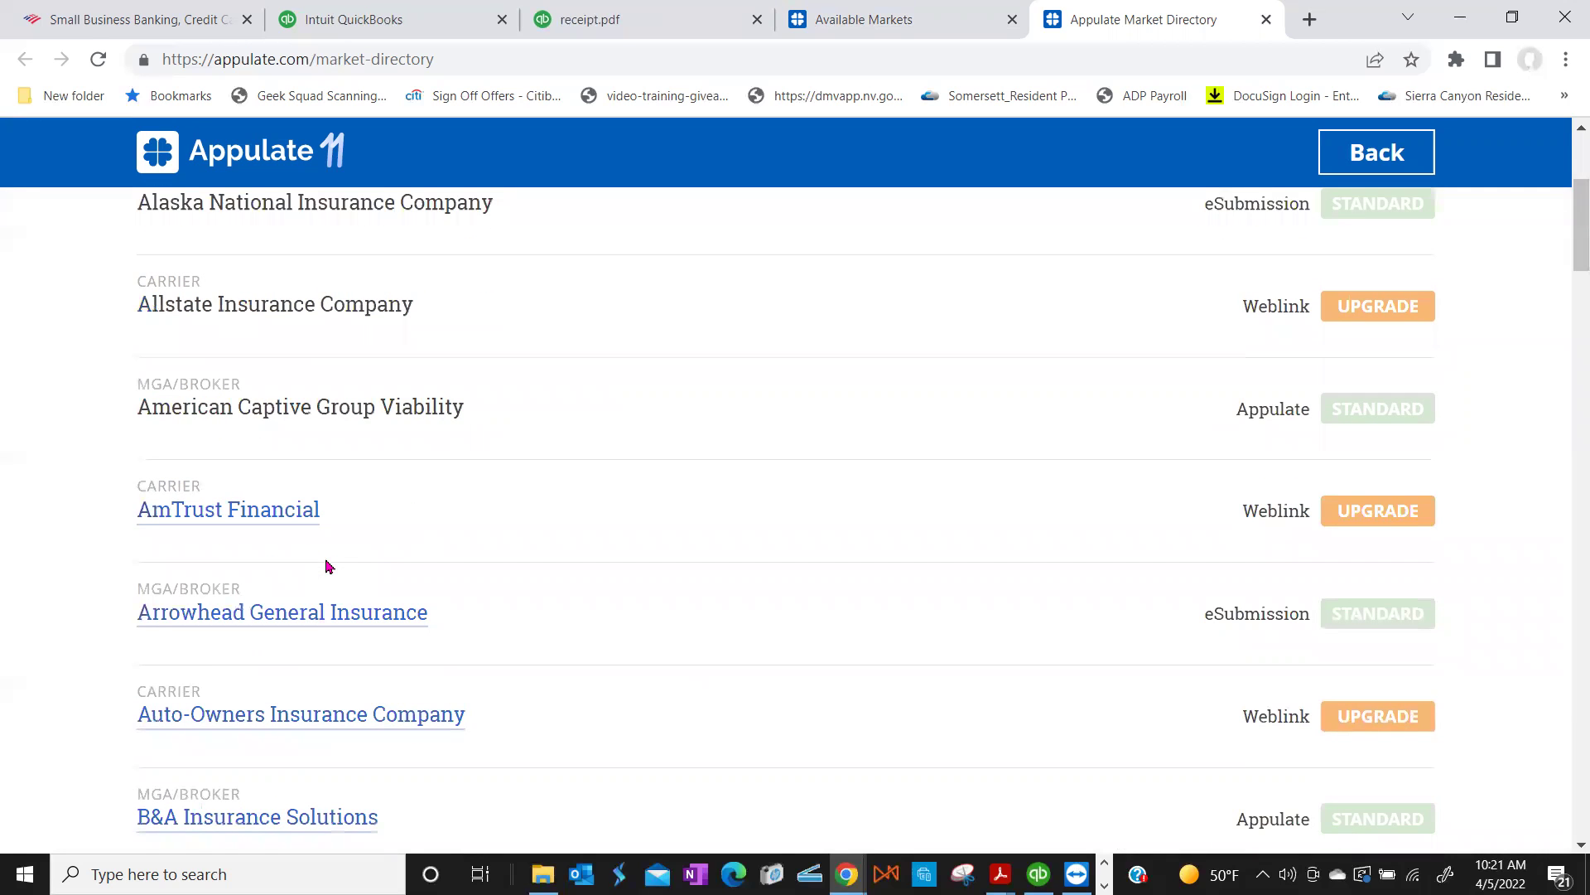
scroll(328, 567, down, 1)
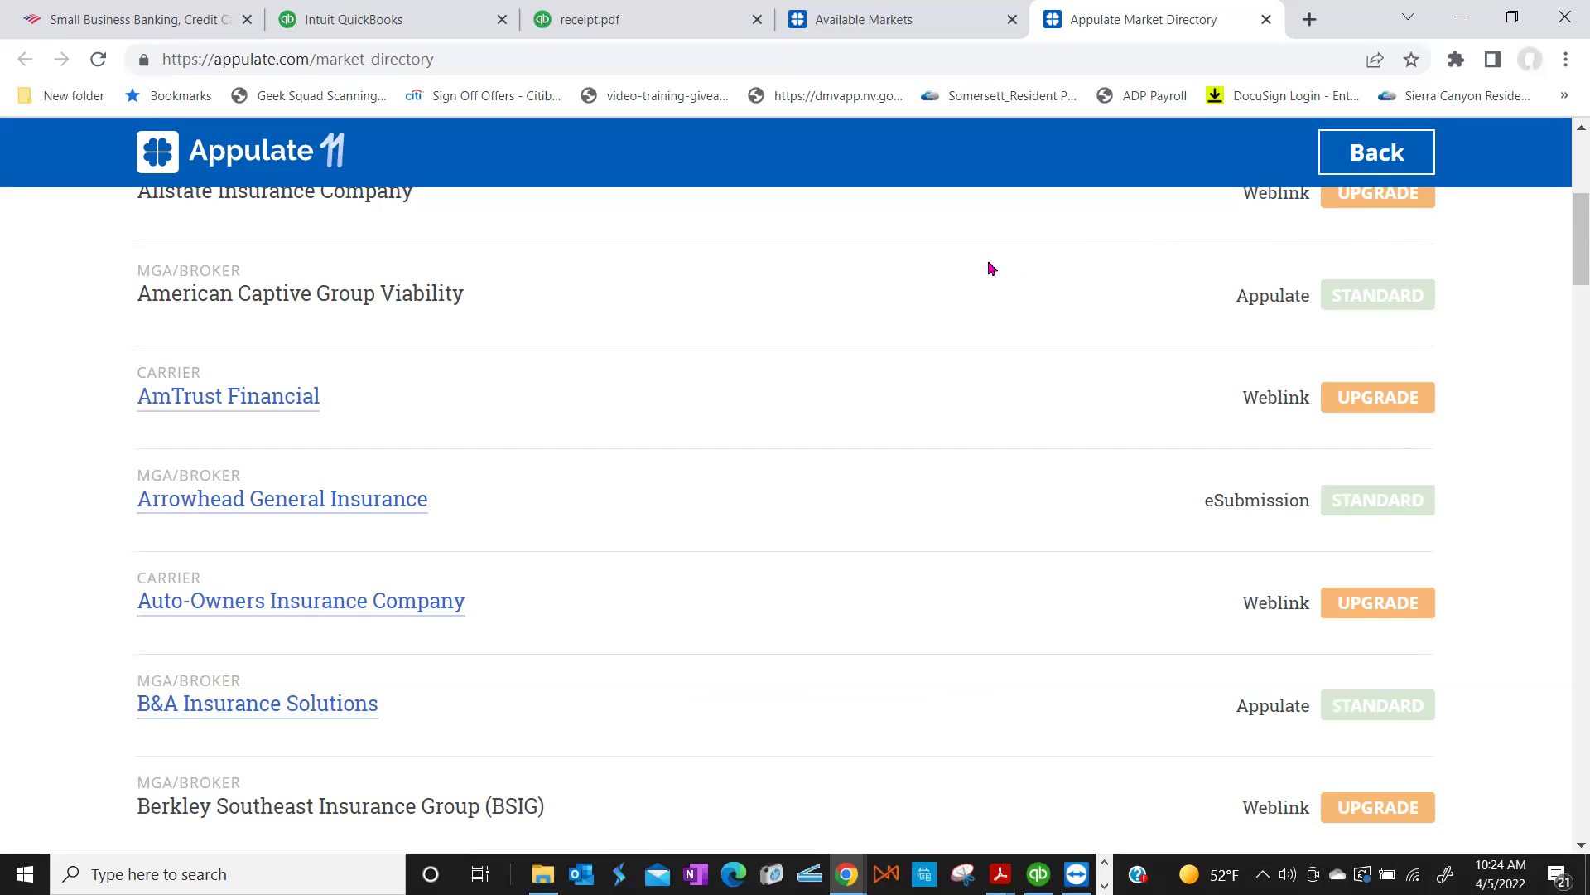
Step: Close the Market Directory and return to Available Markets
scroll(923, 249, up, 4)
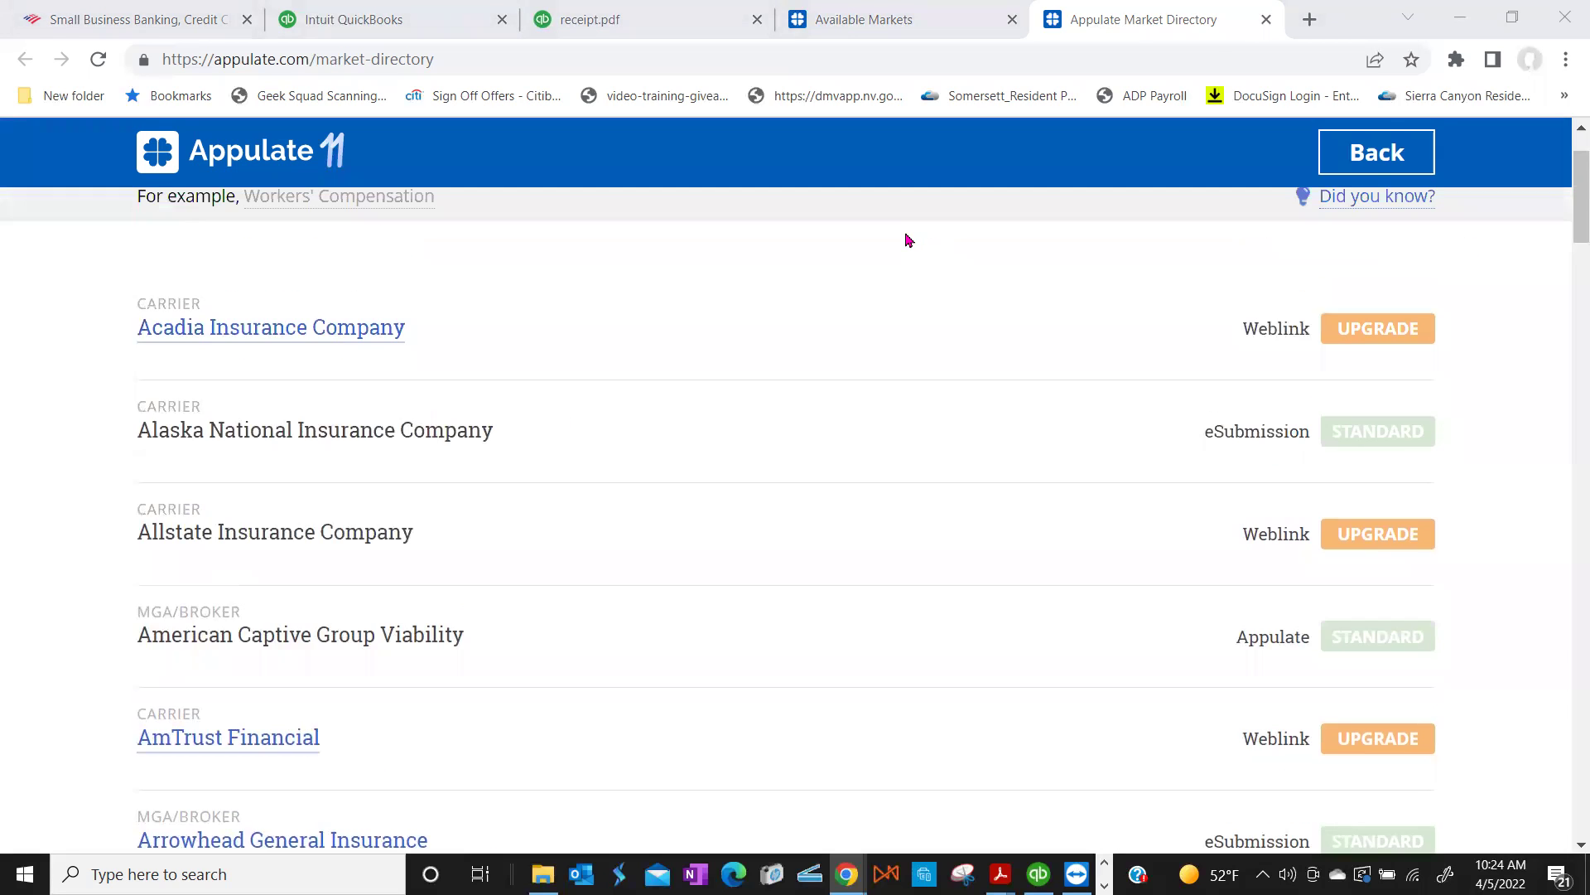
scroll(909, 241, up, 2)
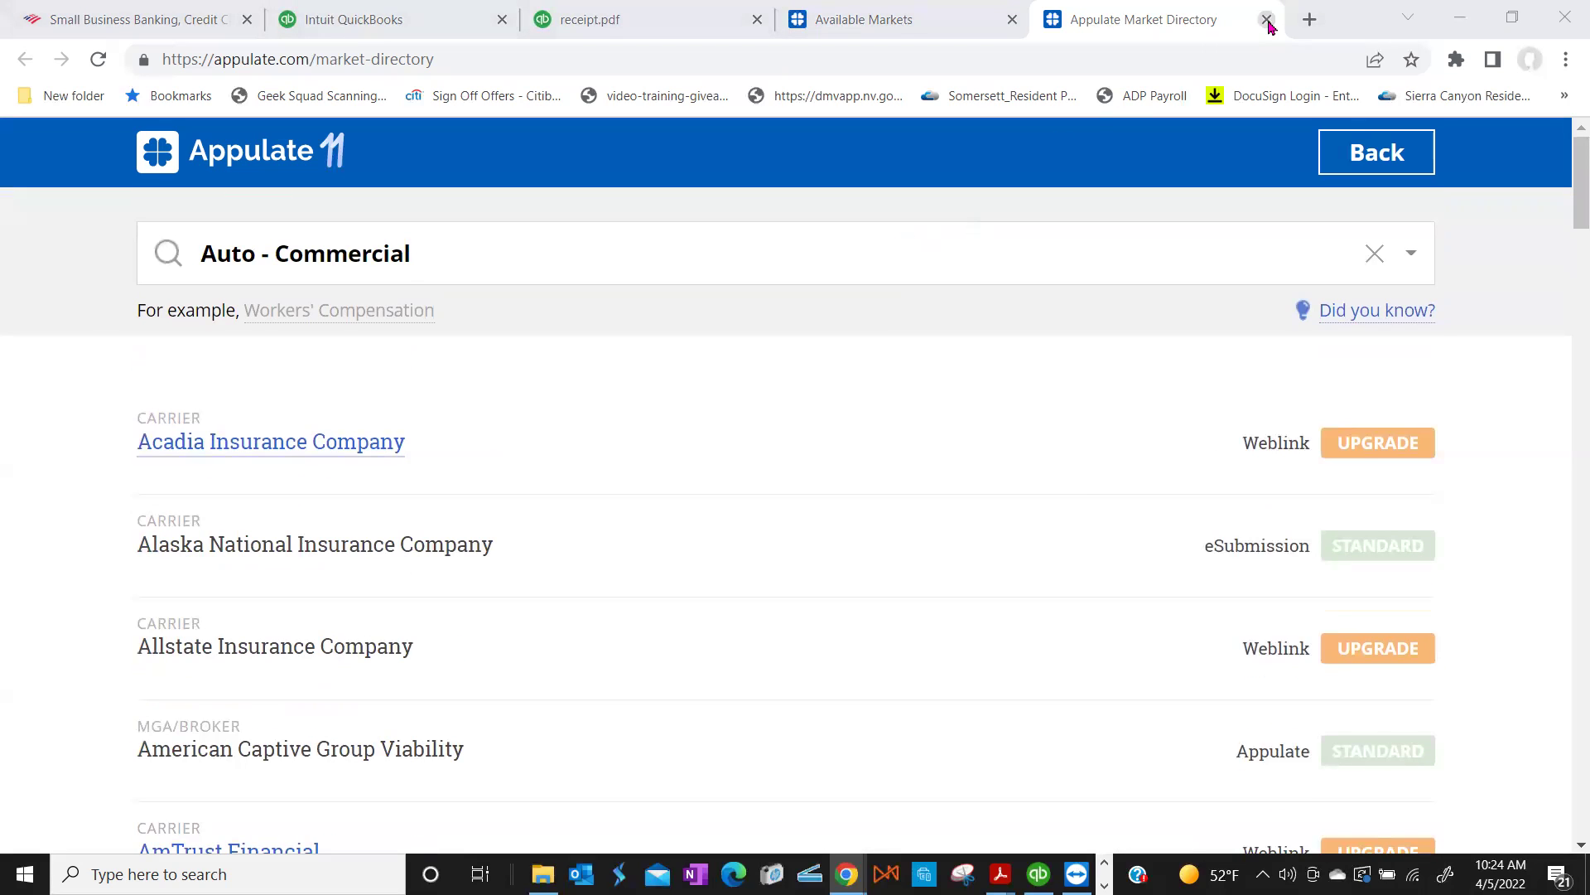
click(1266, 20)
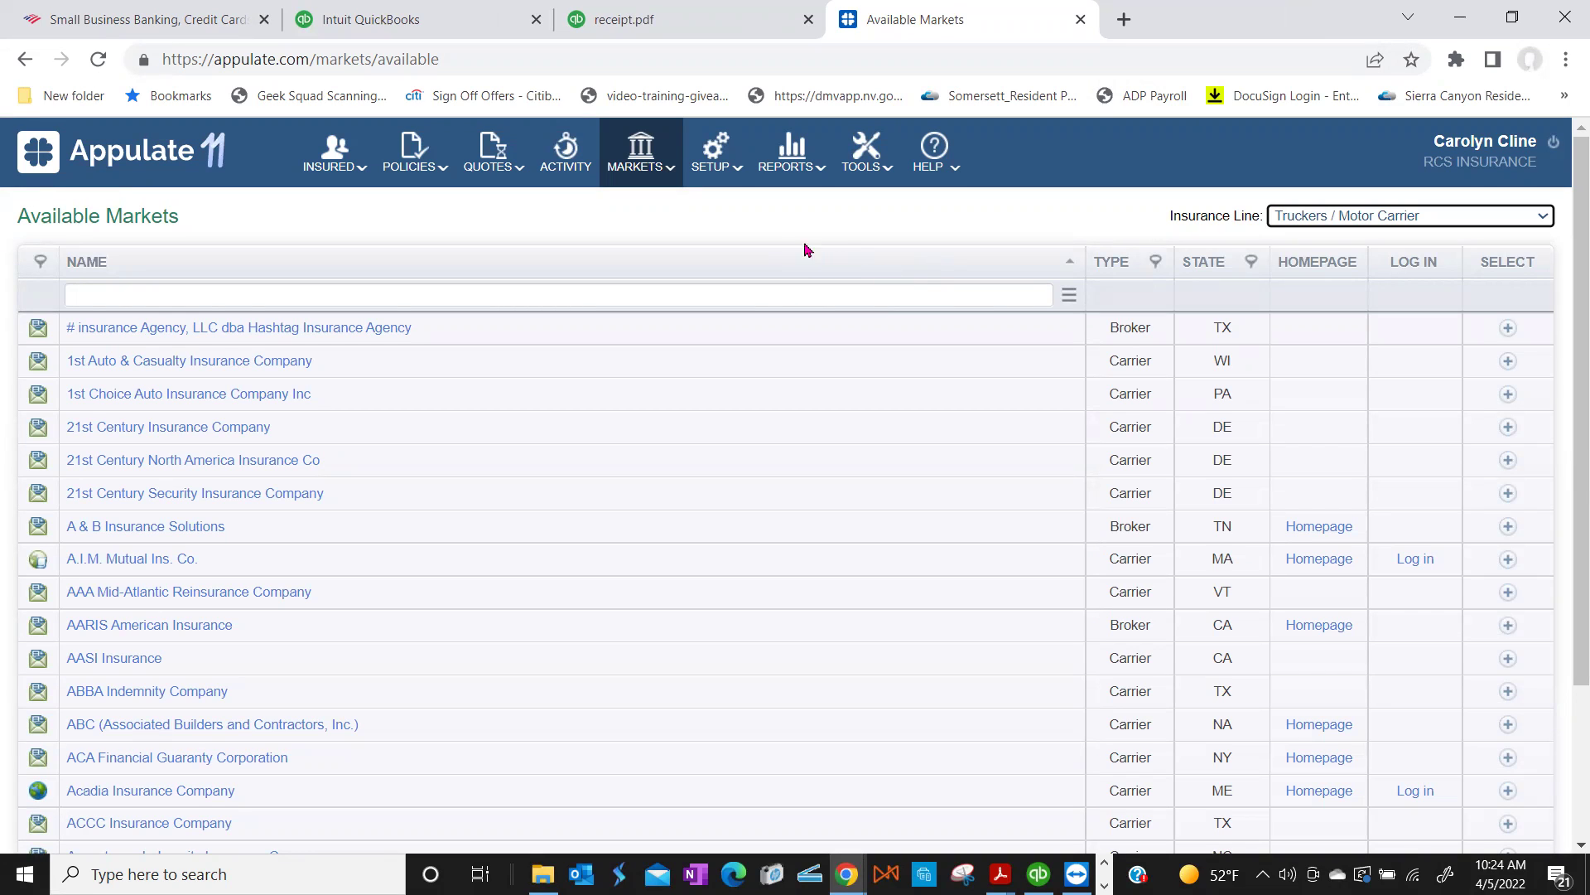
Step: Review My Profile settings, including Market Logins for AmWins, Burns & Wilcox and Markel
click(1468, 157)
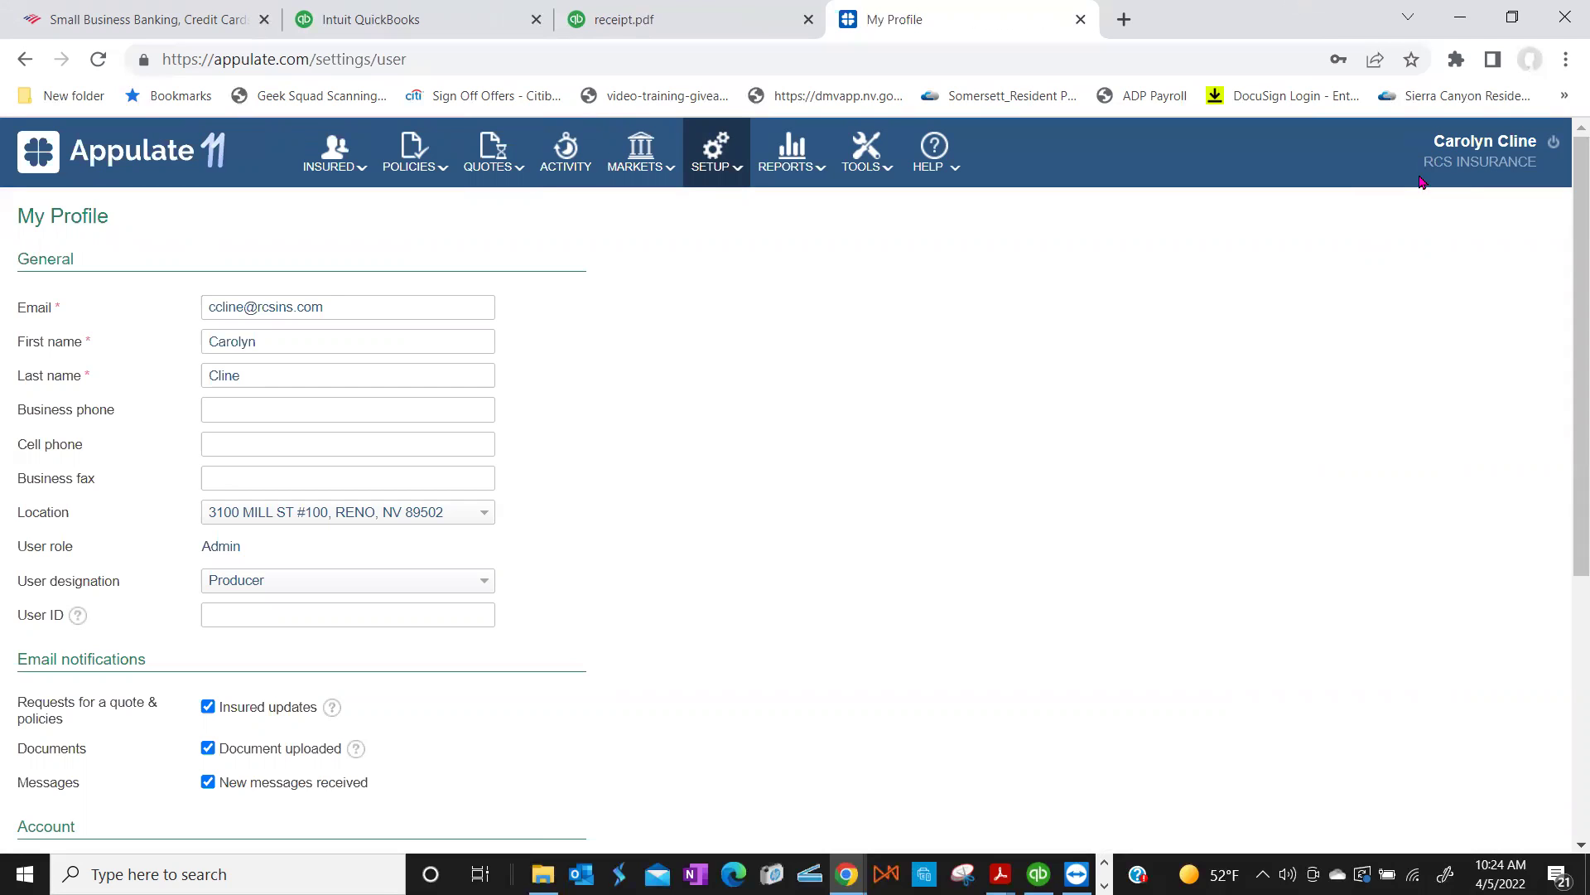
scroll(1374, 320, down, 5)
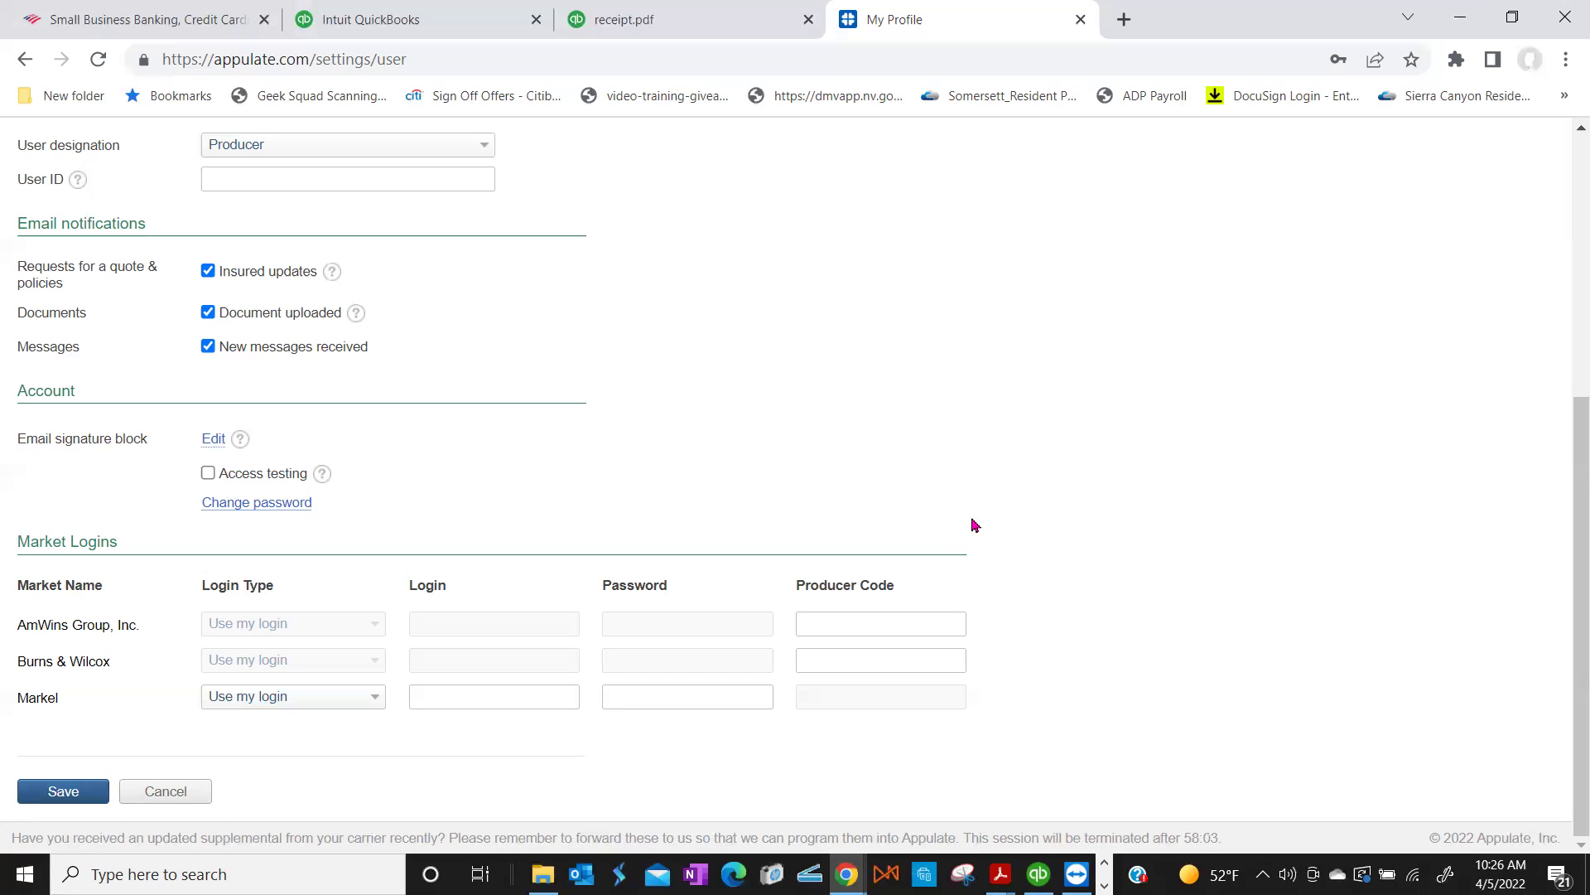
scroll(974, 525, up, 5)
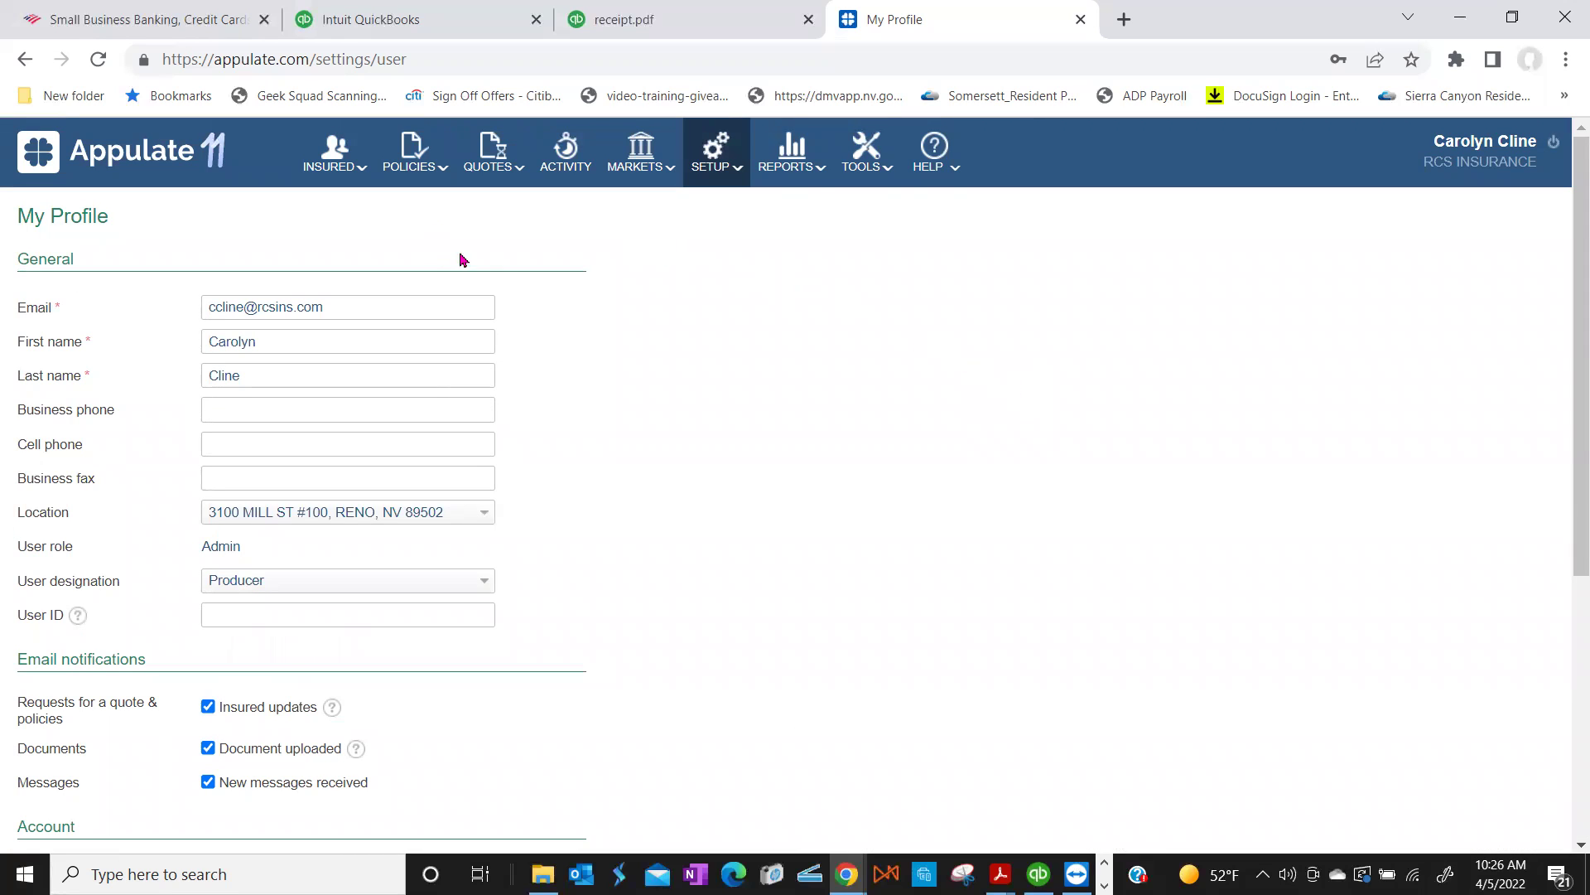
click(698, 168)
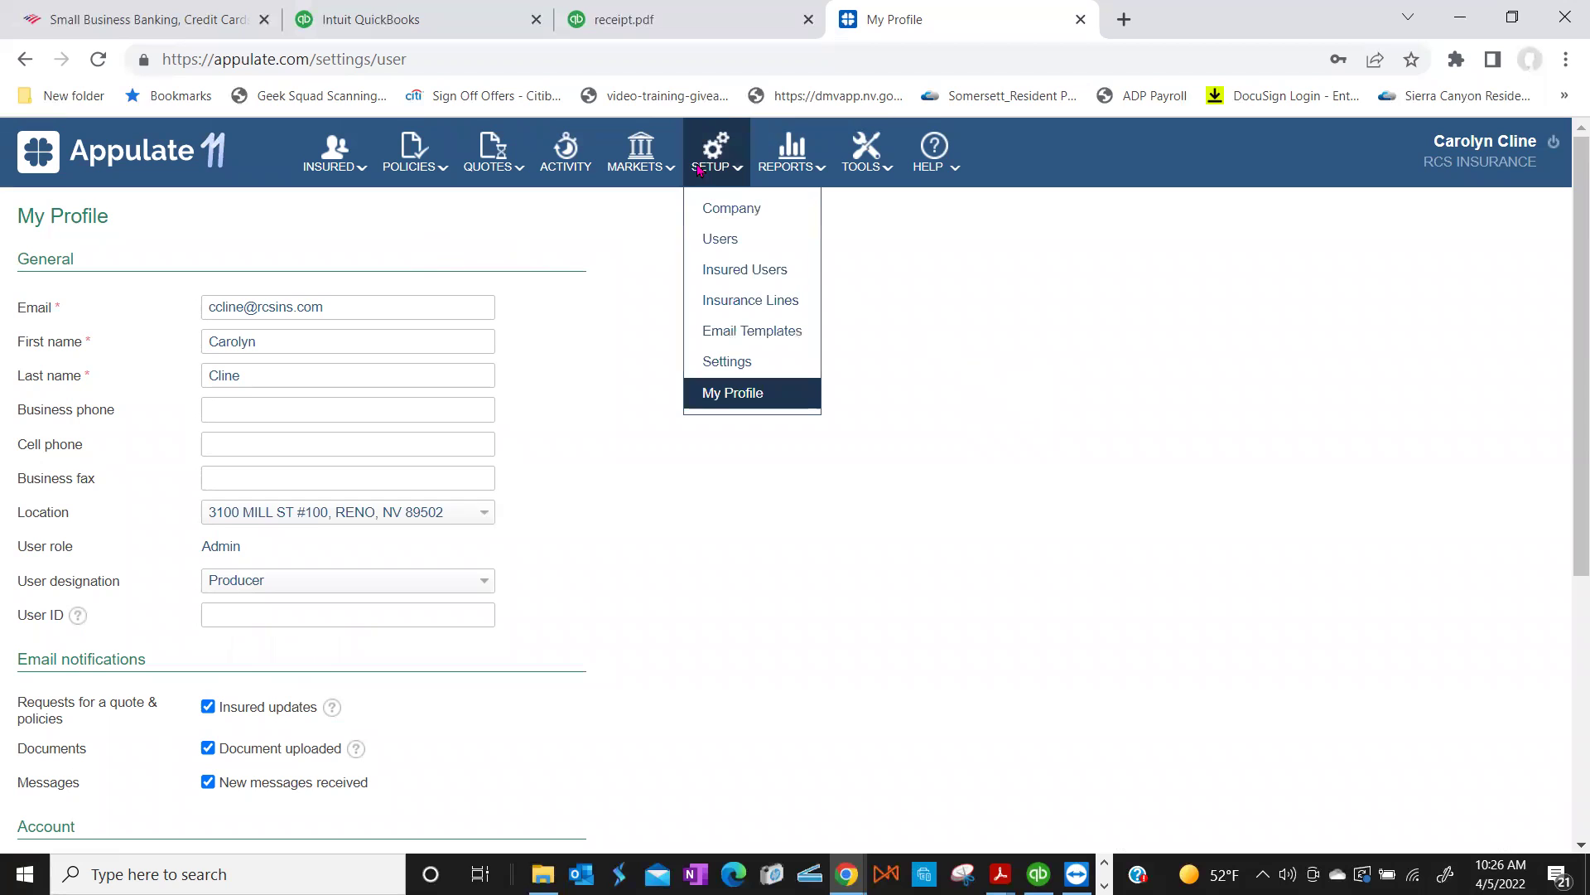
Step: Open Setup > Settings and scan its general, appearance and security sections
click(711, 361)
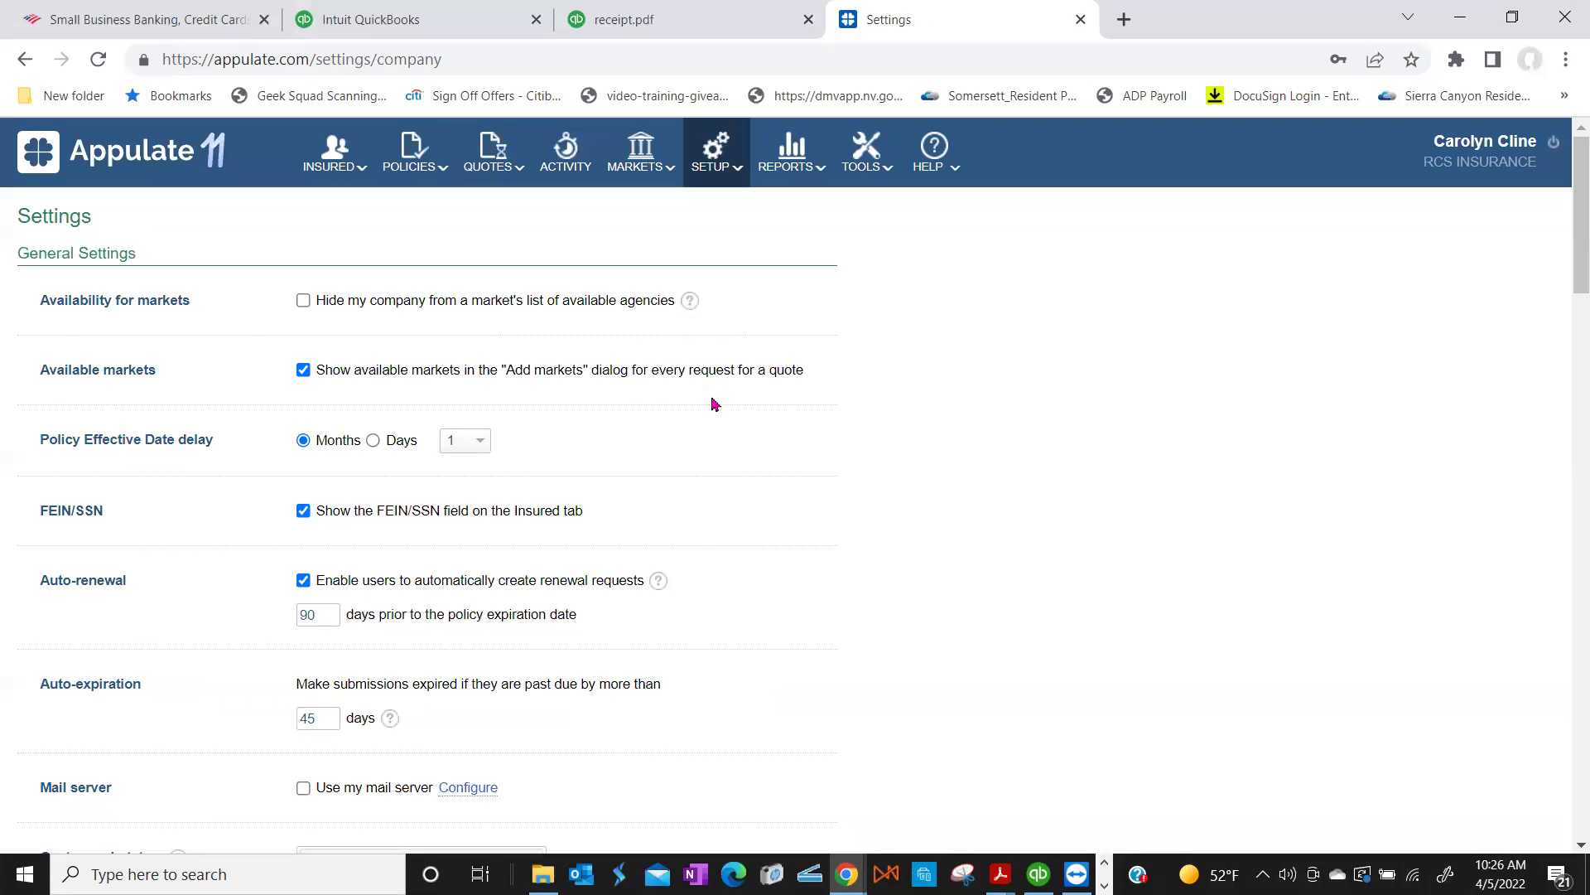
scroll(715, 403, down, 15)
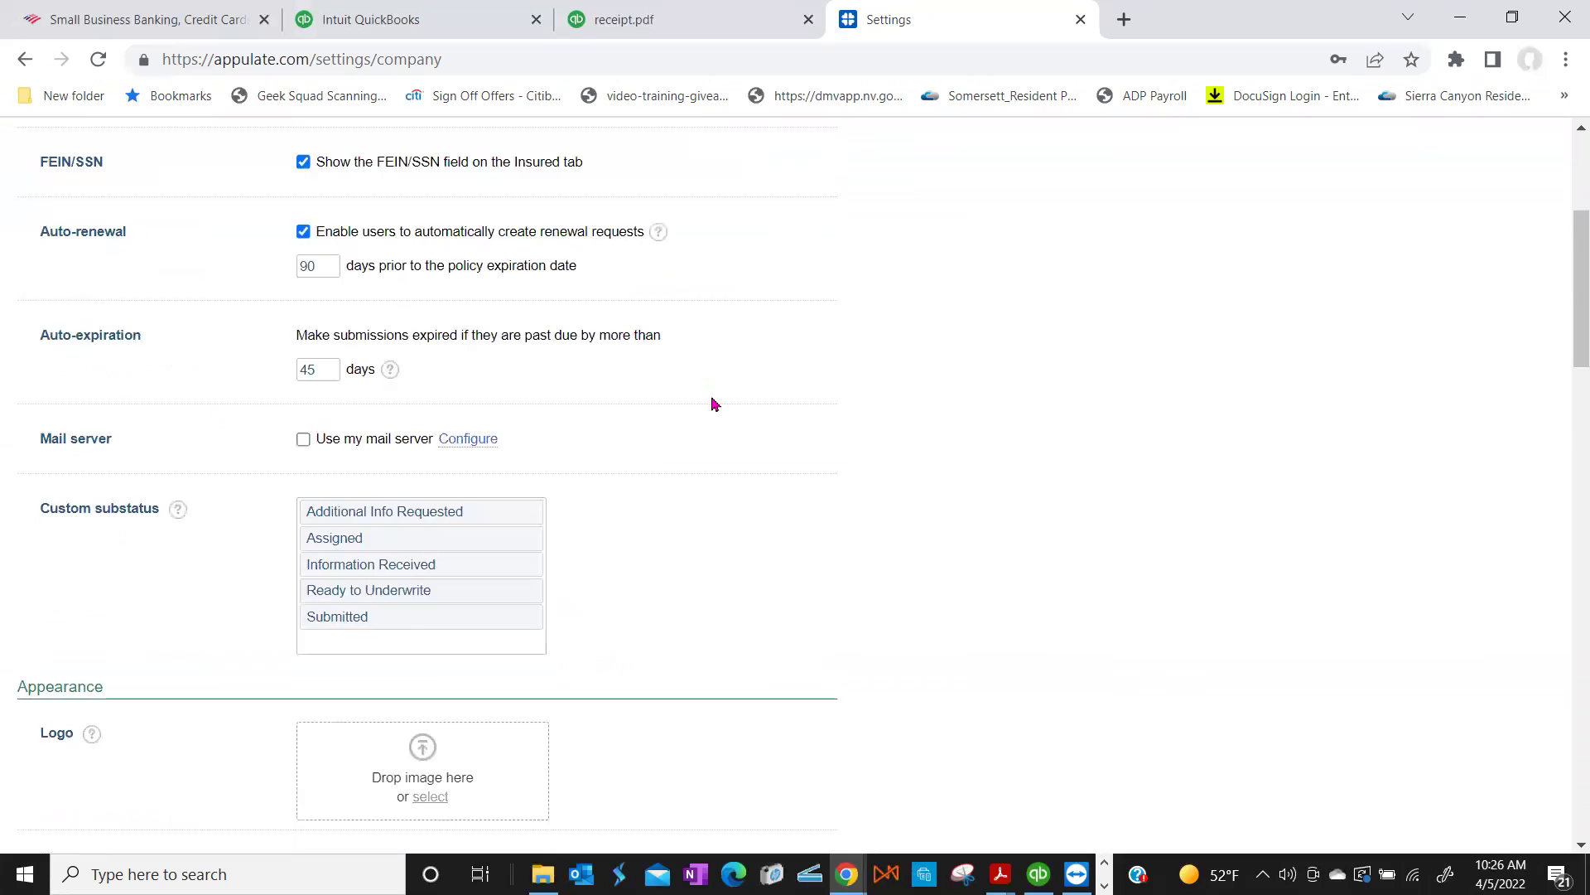
scroll(715, 404, down, 1)
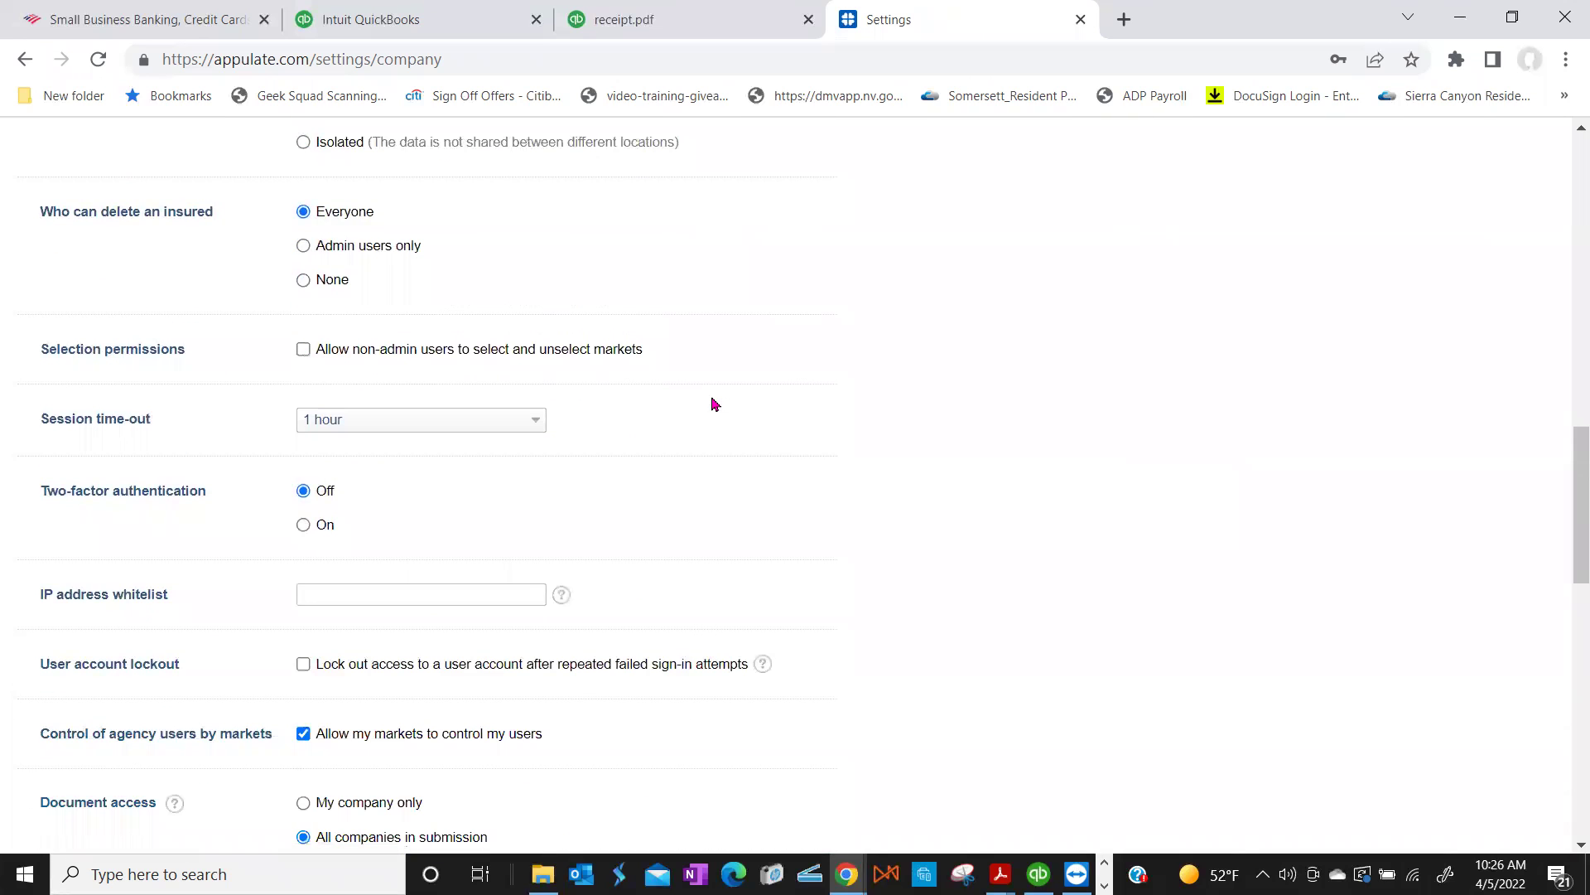
scroll(715, 403, up, 5)
scroll(715, 403, up, 4)
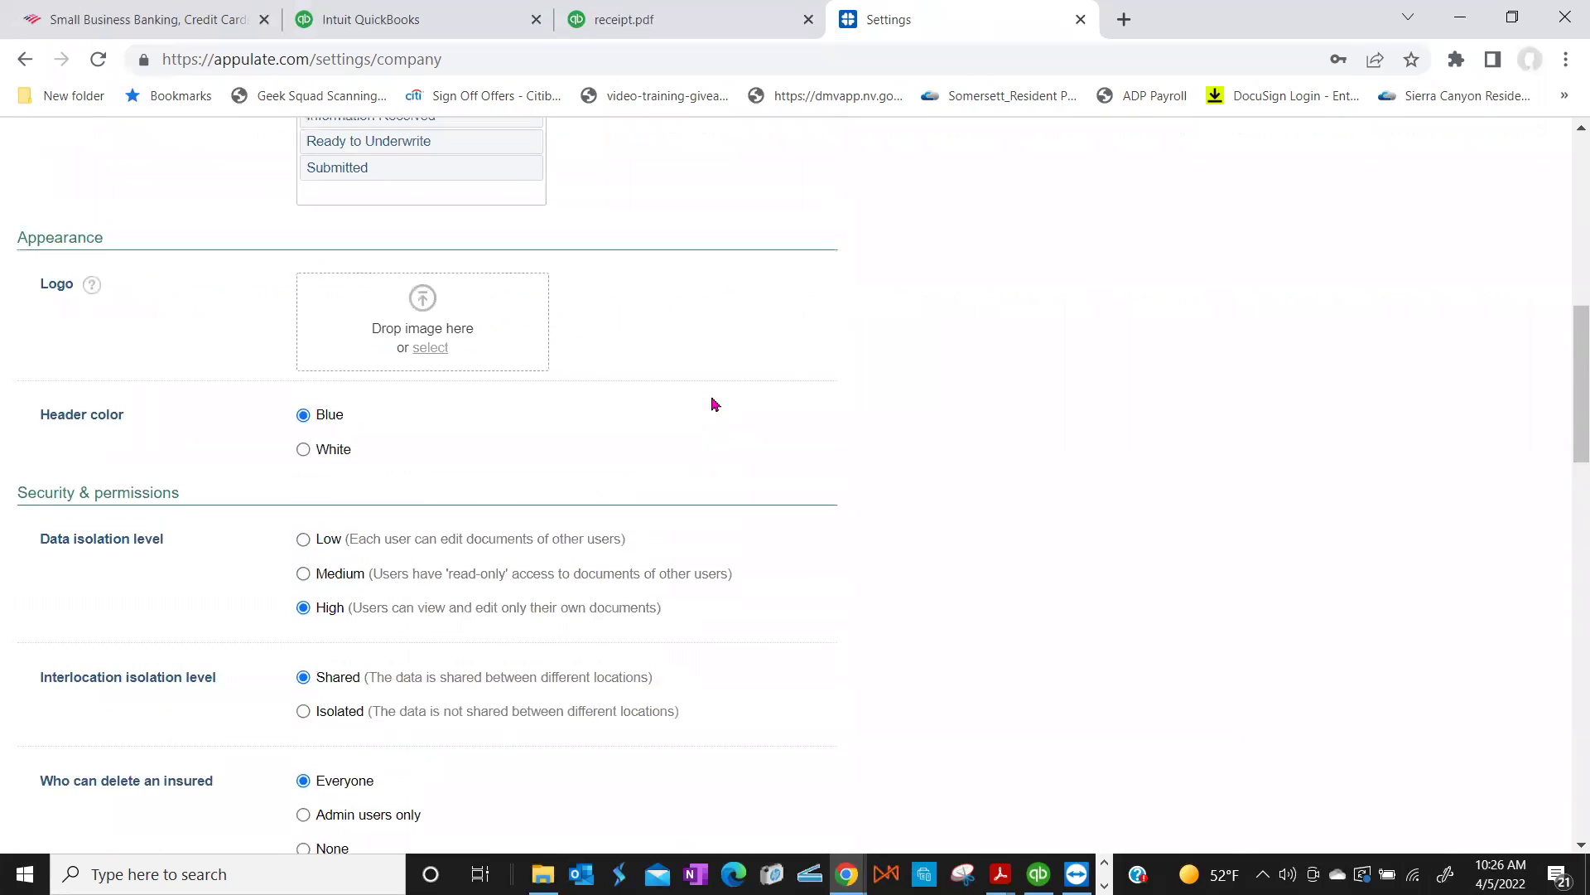
scroll(712, 402, up, 6)
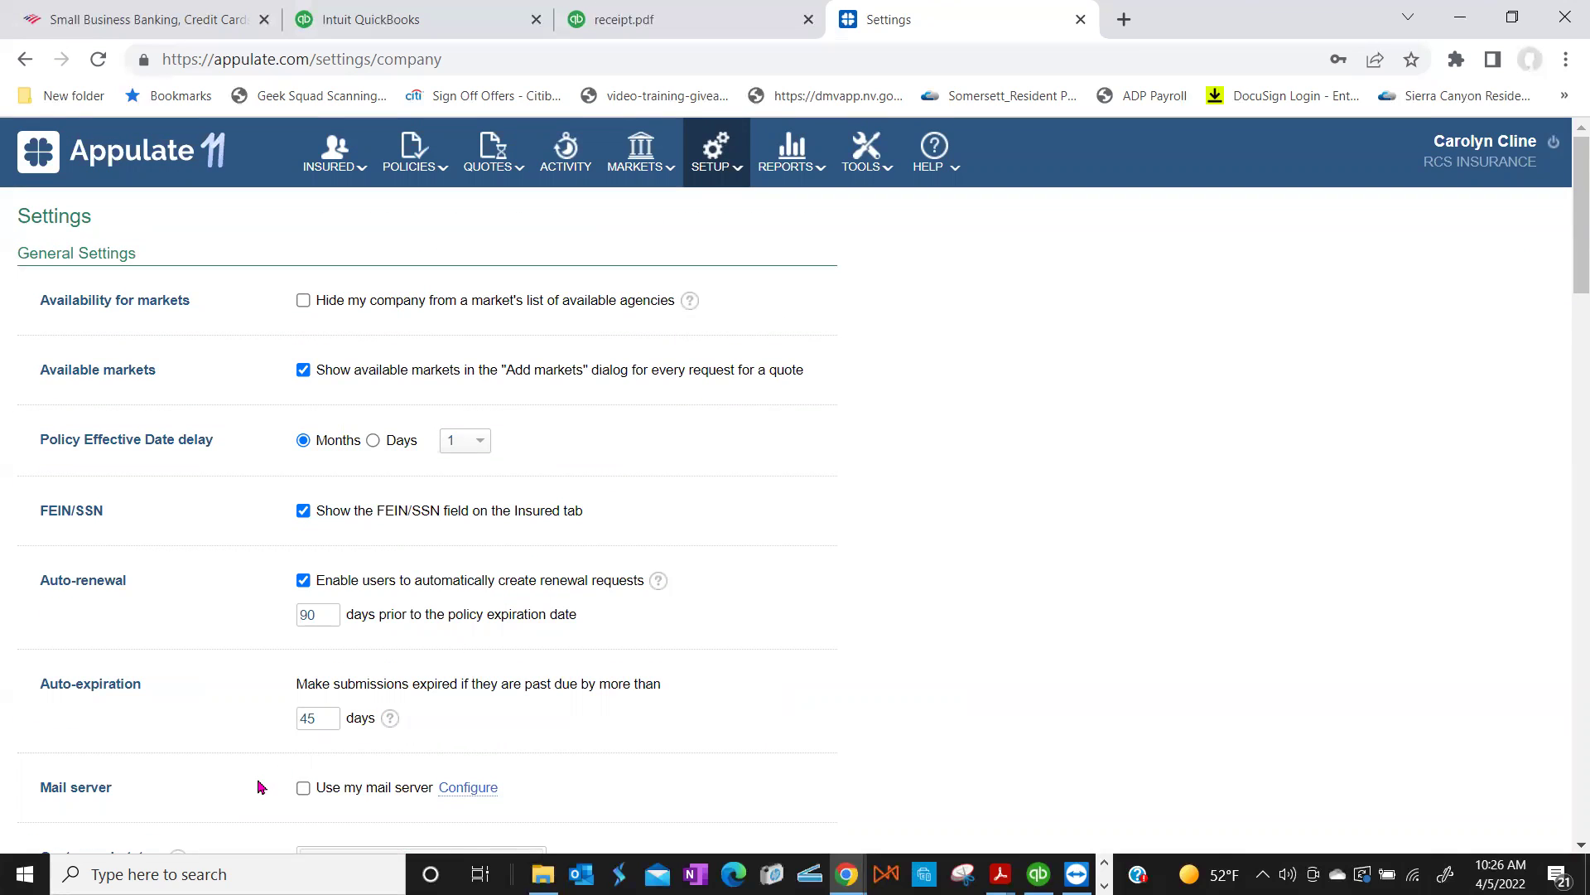
scroll(257, 787, down, 1)
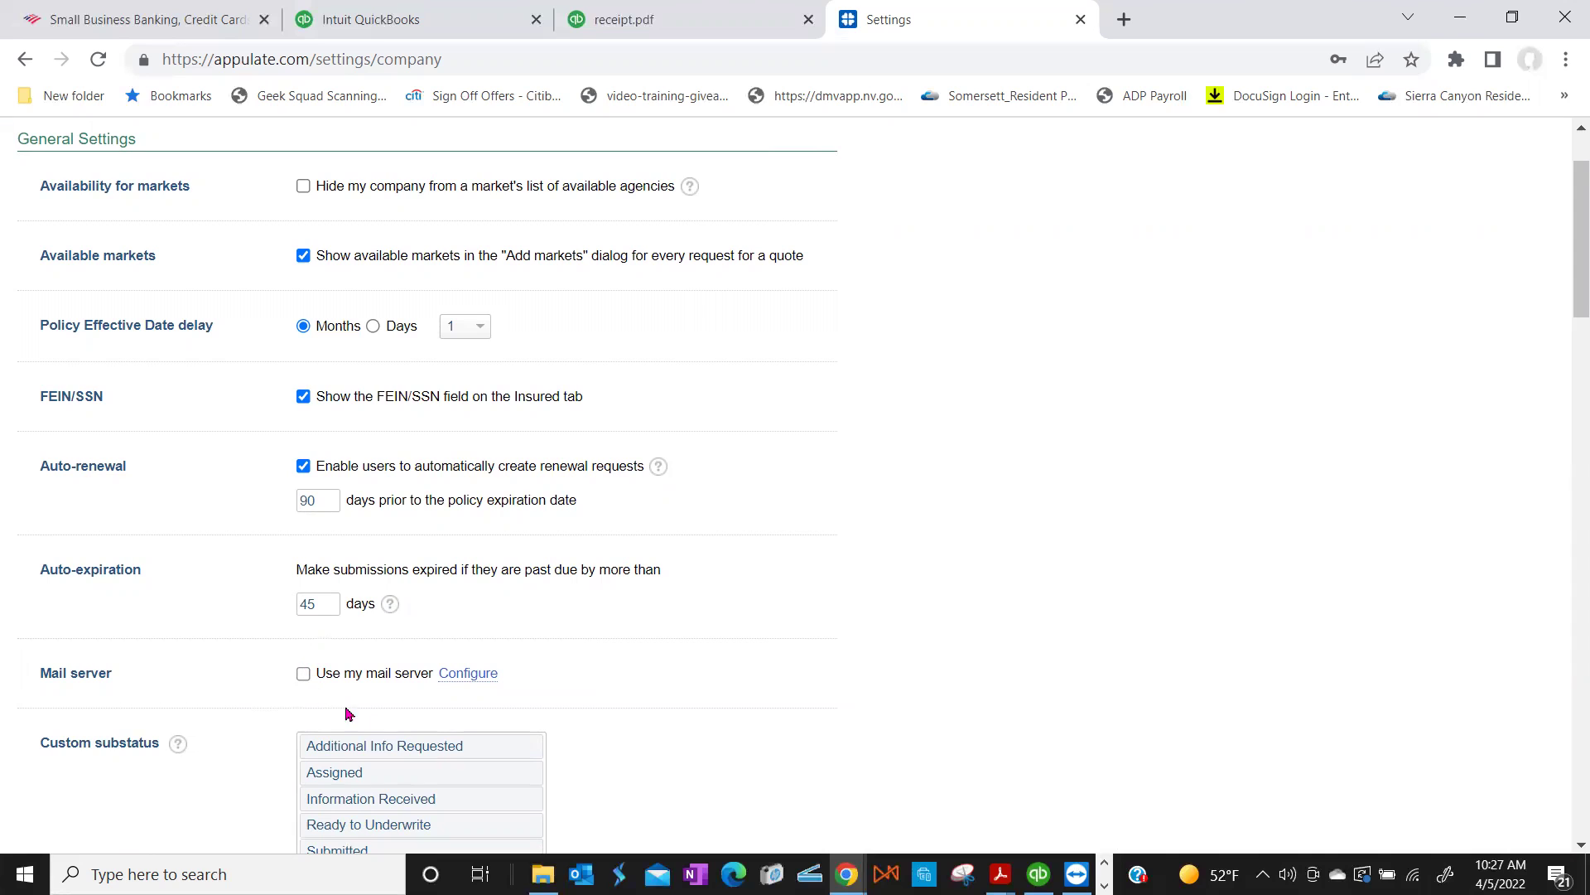
click(470, 678)
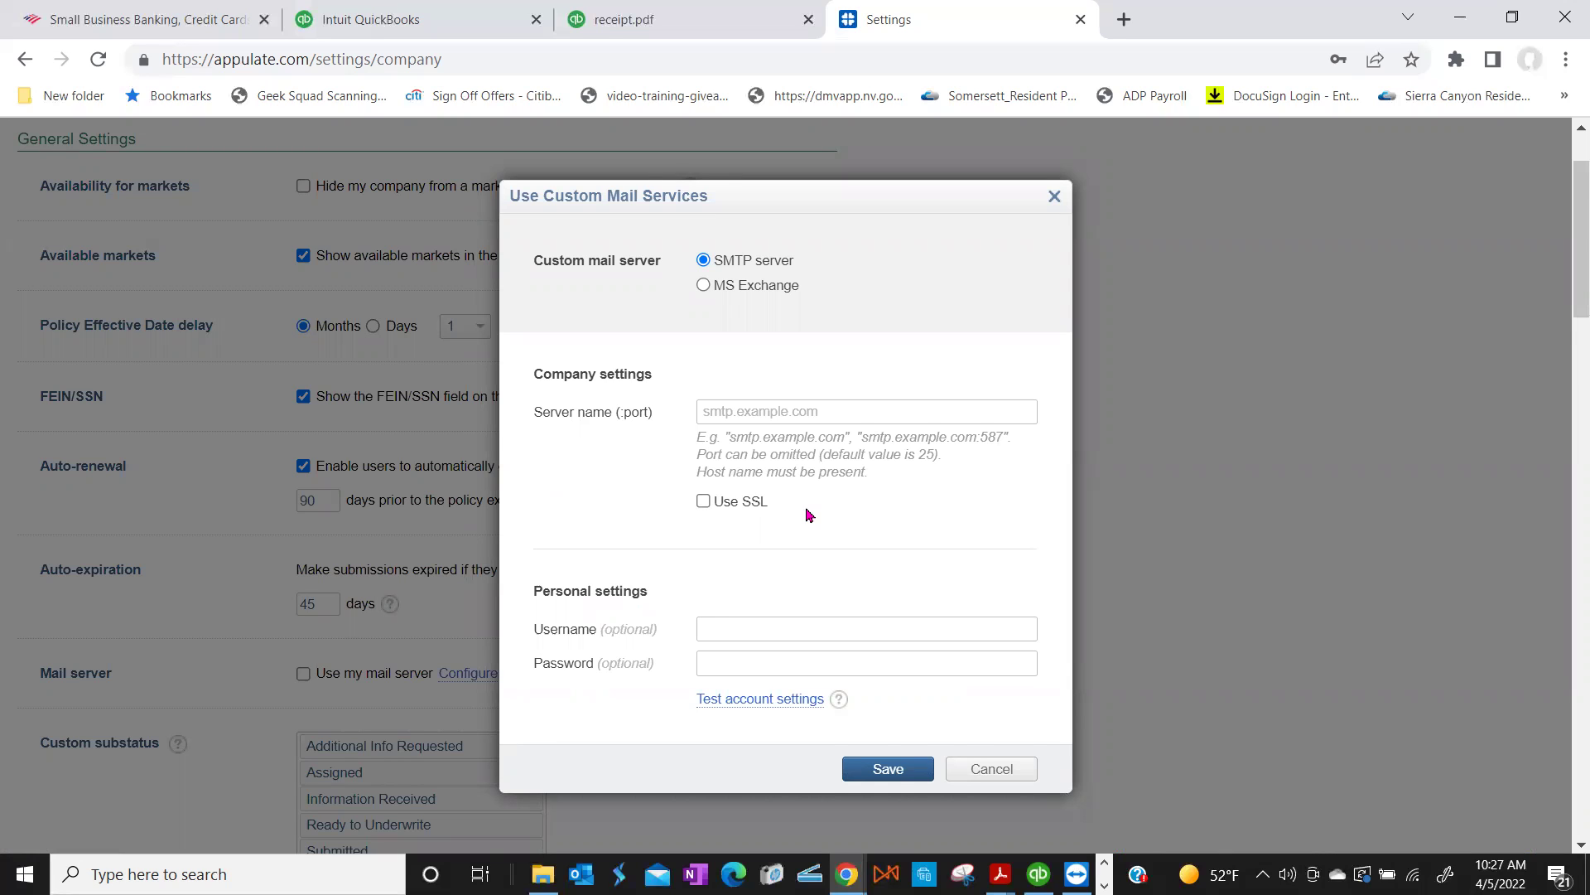
scroll(809, 515, down, 1)
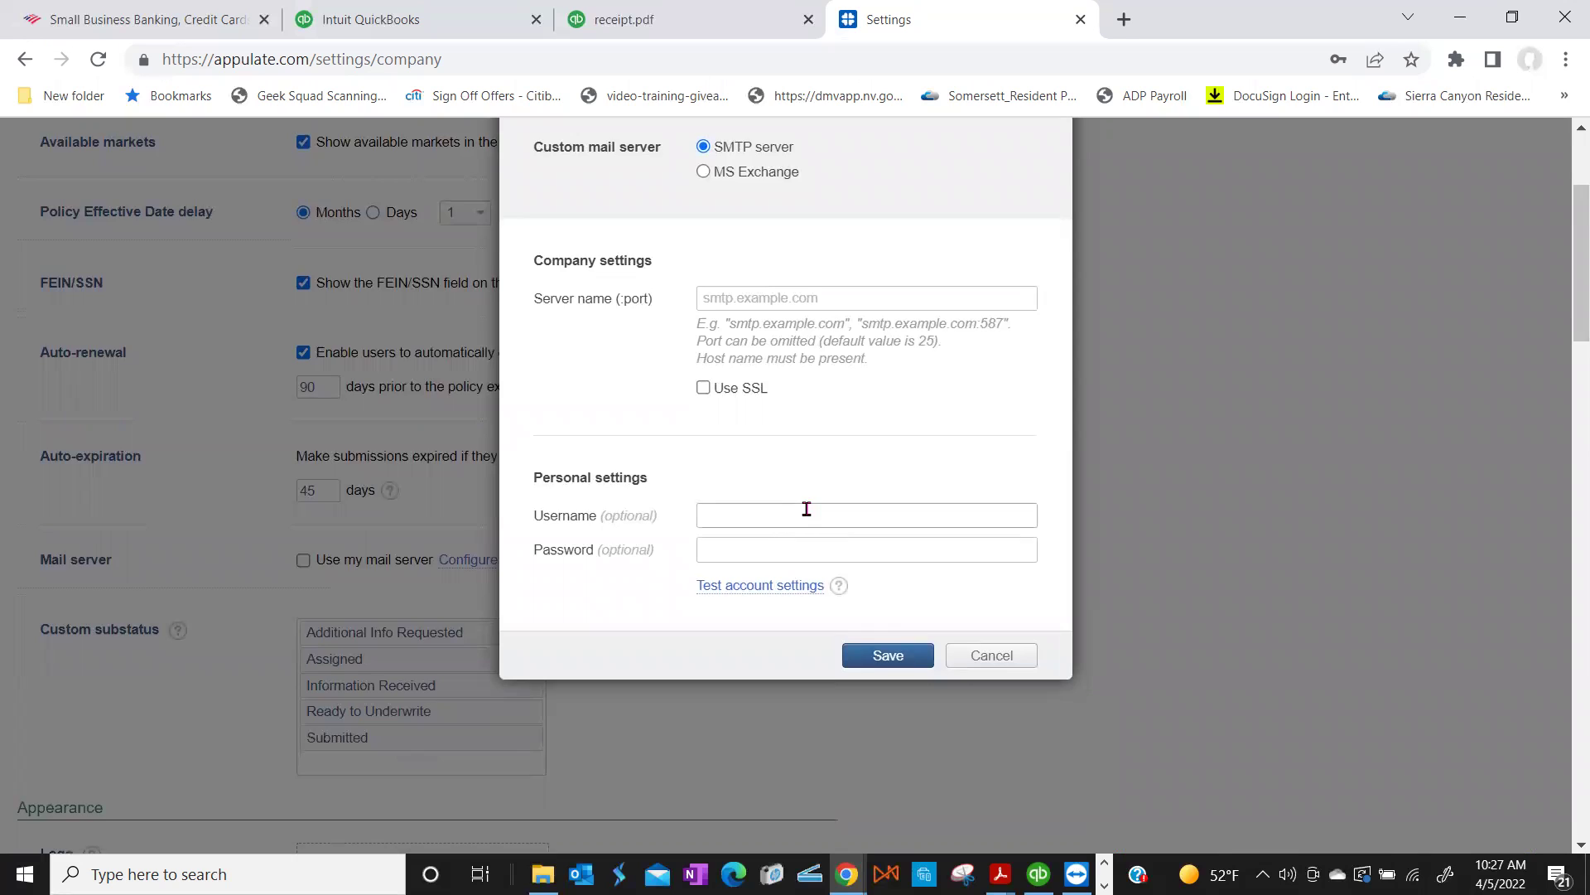
scroll(807, 510, up, 1)
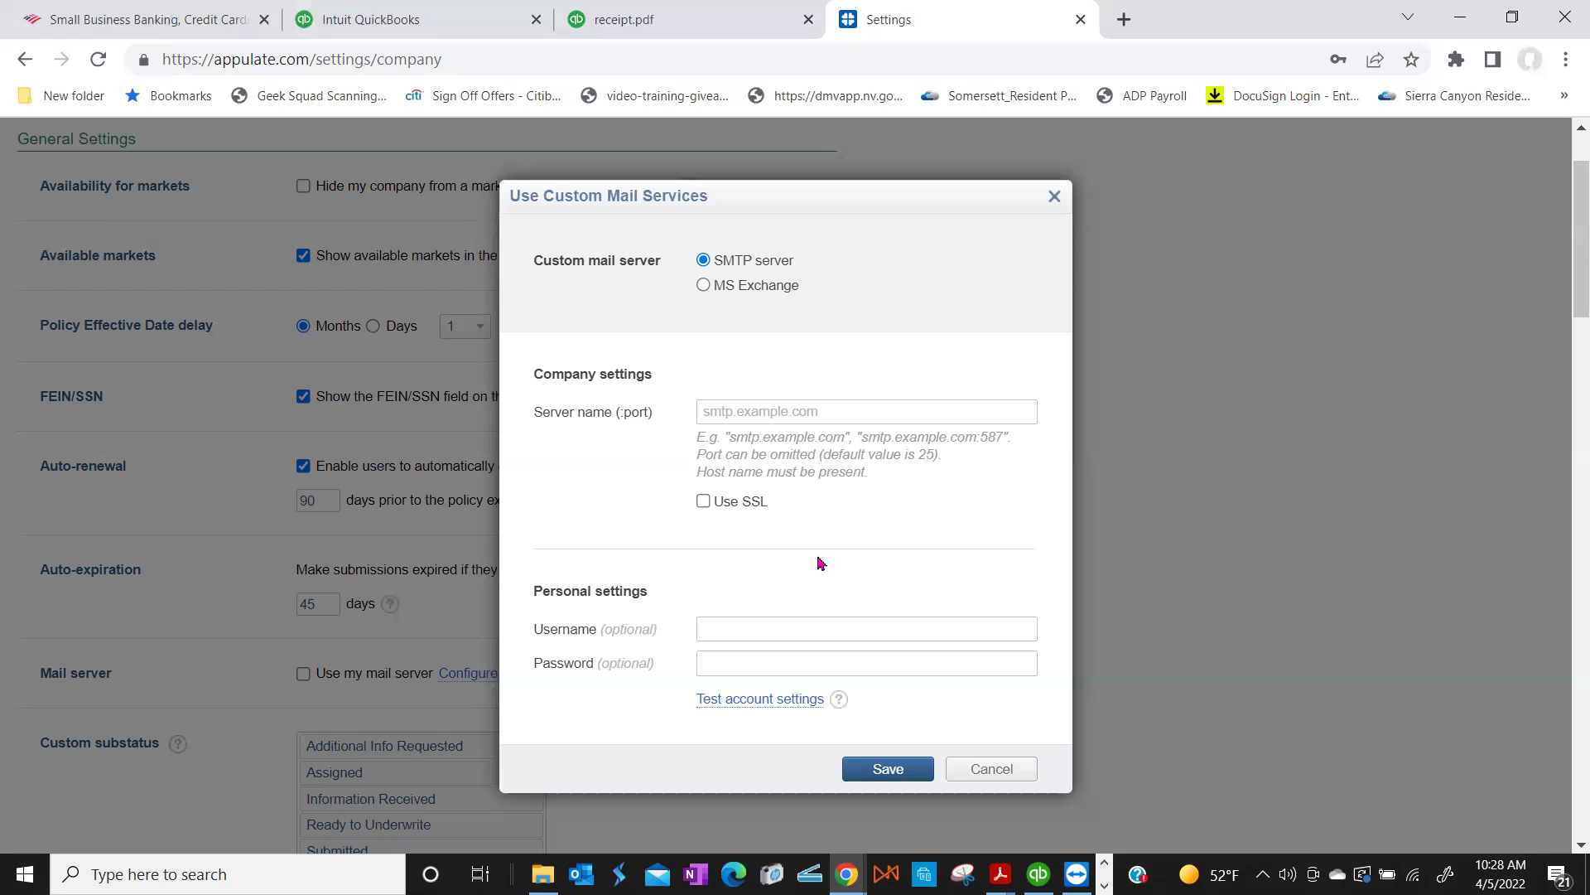
click(1056, 196)
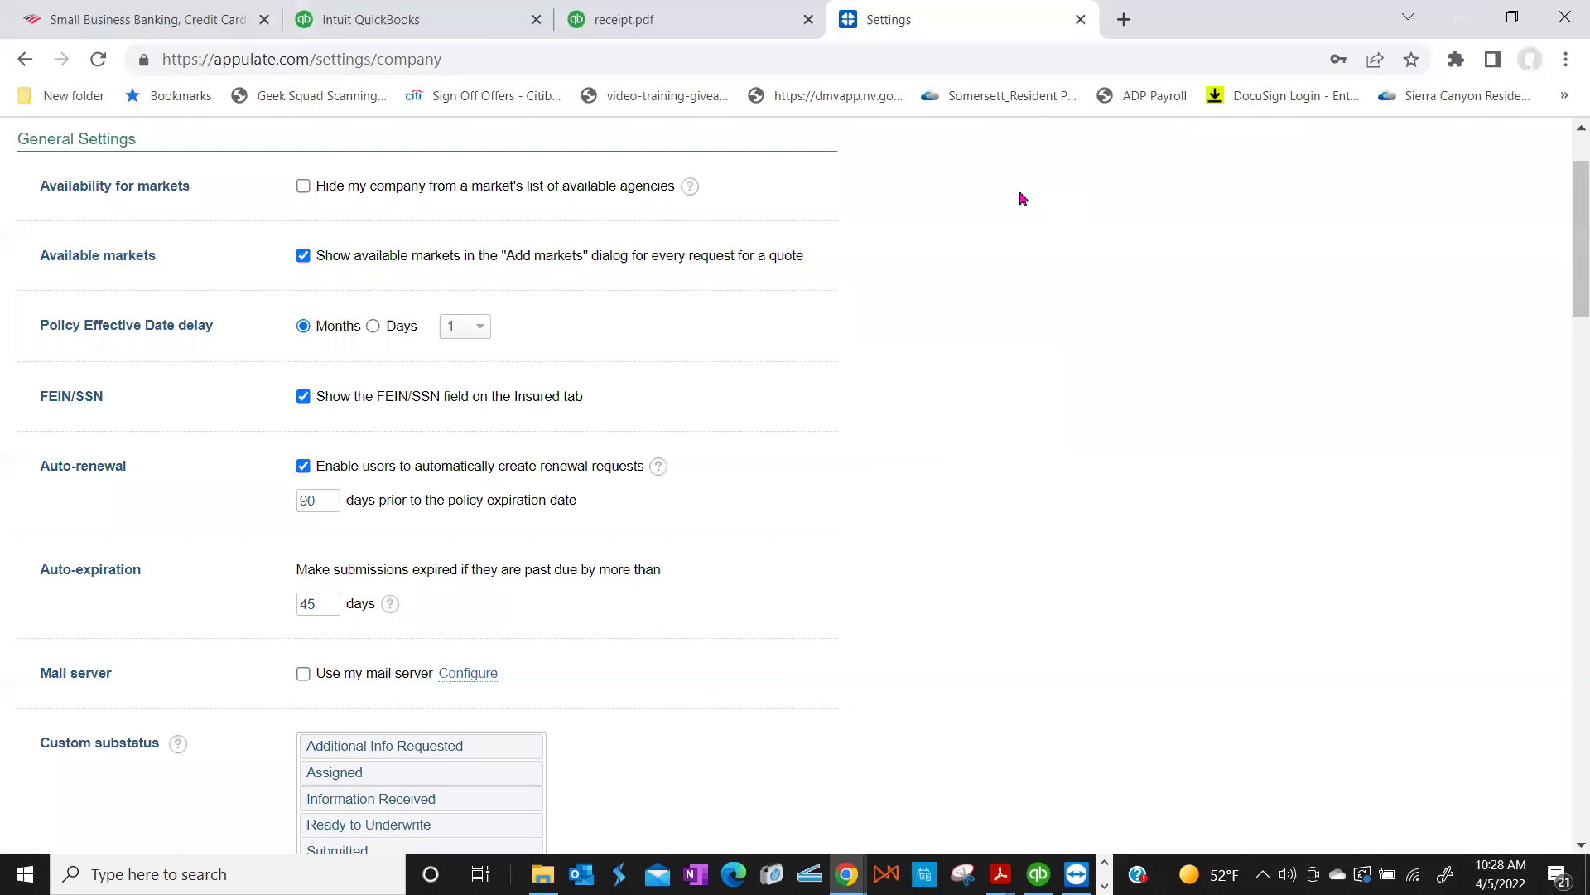
scroll(1019, 196, up, 2)
mouse_move(932, 190)
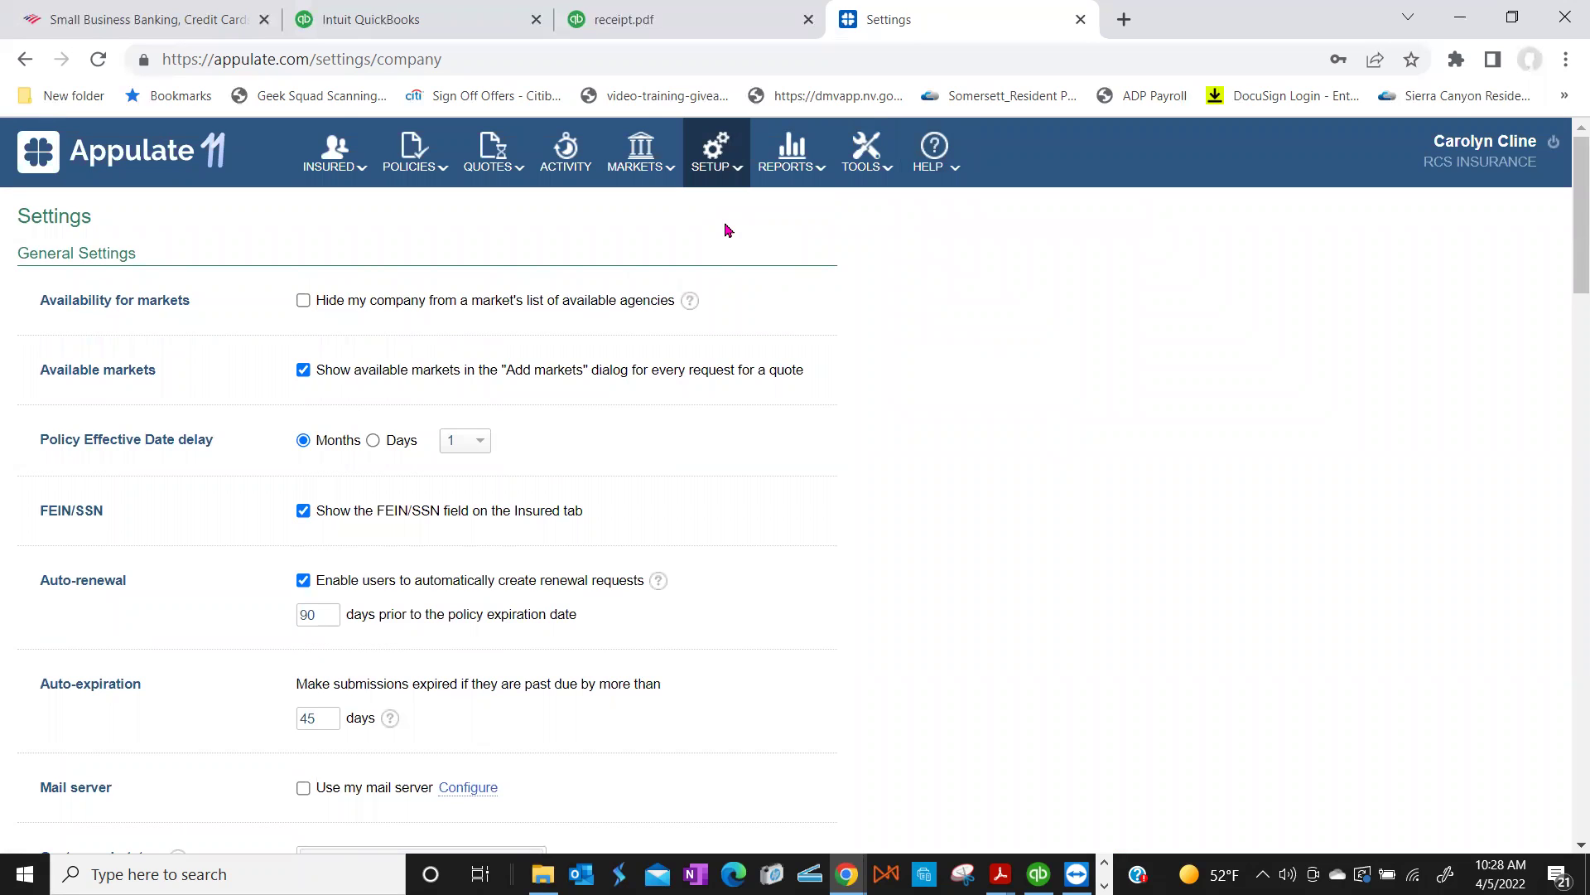
scroll(727, 229, down, 1)
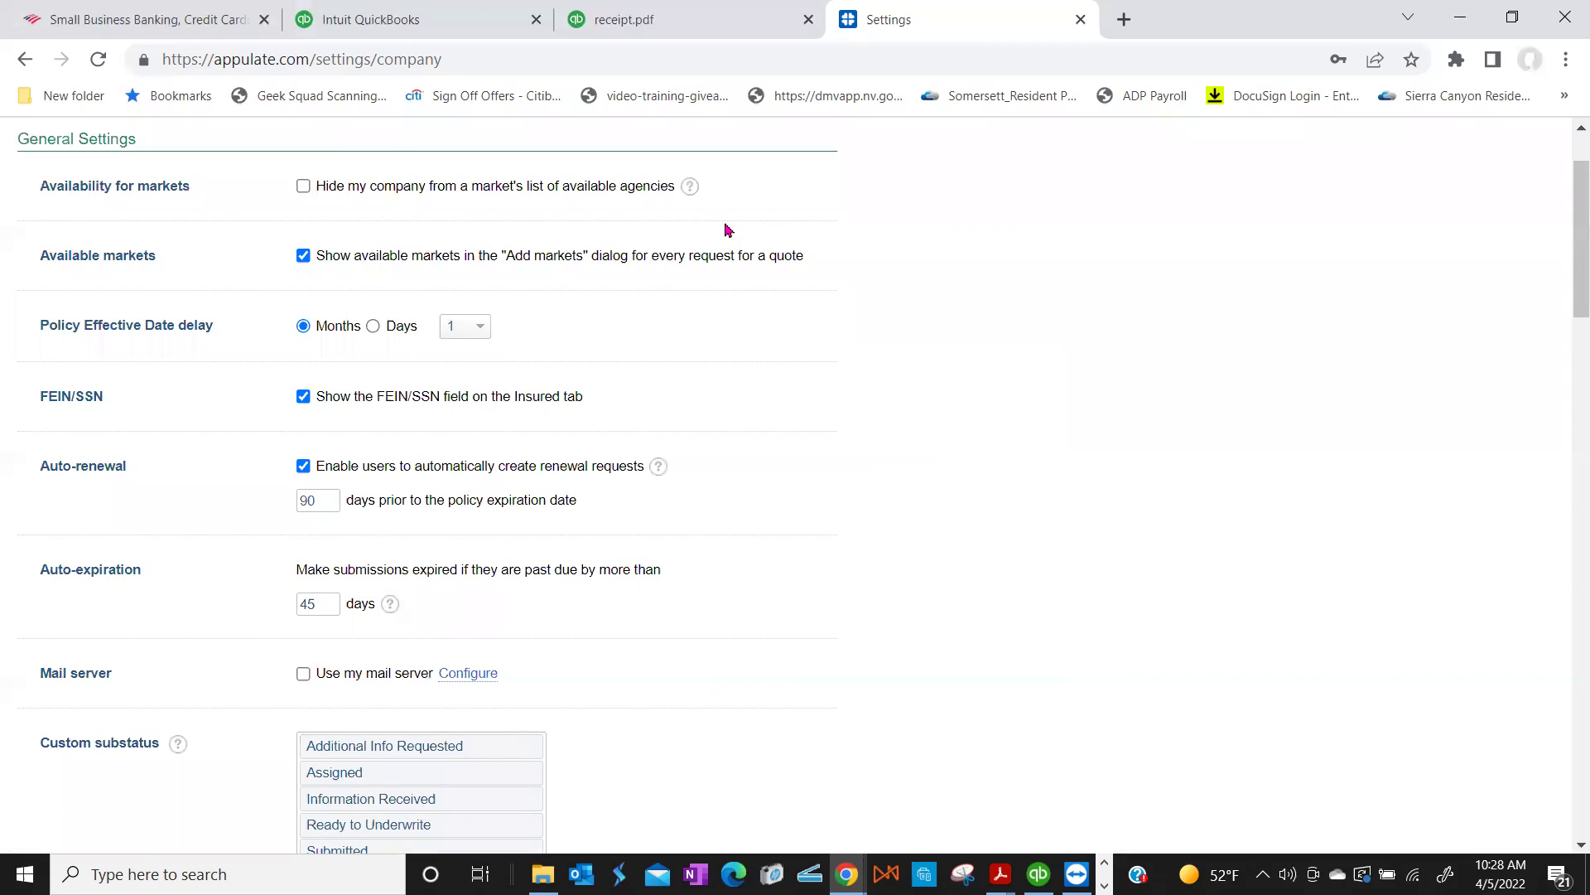
scroll(727, 229, down, 4)
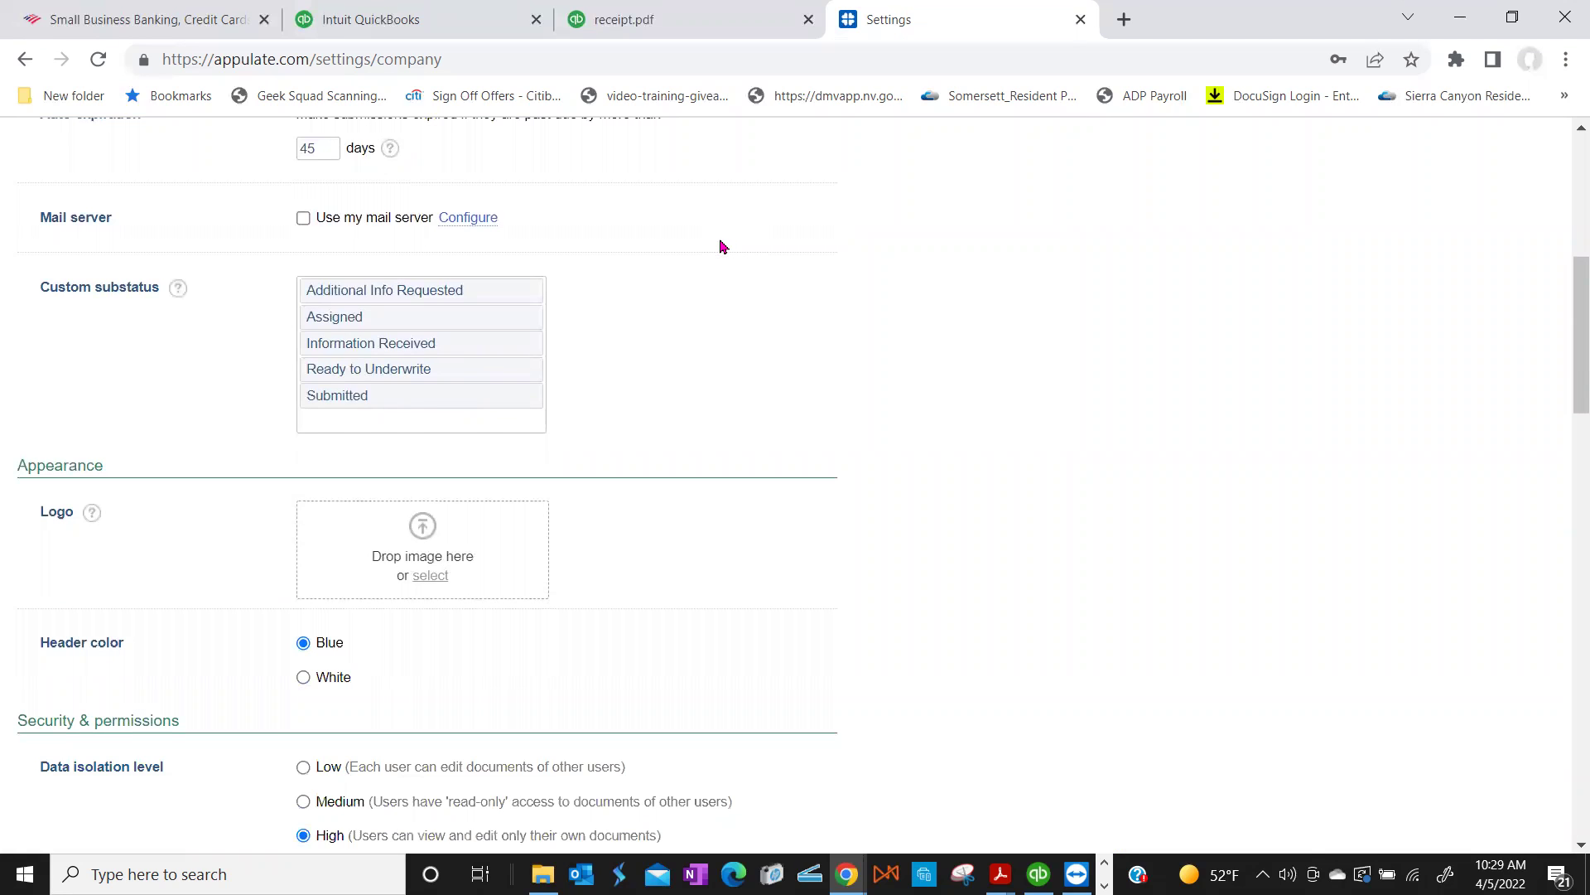
scroll(720, 246, down, 1)
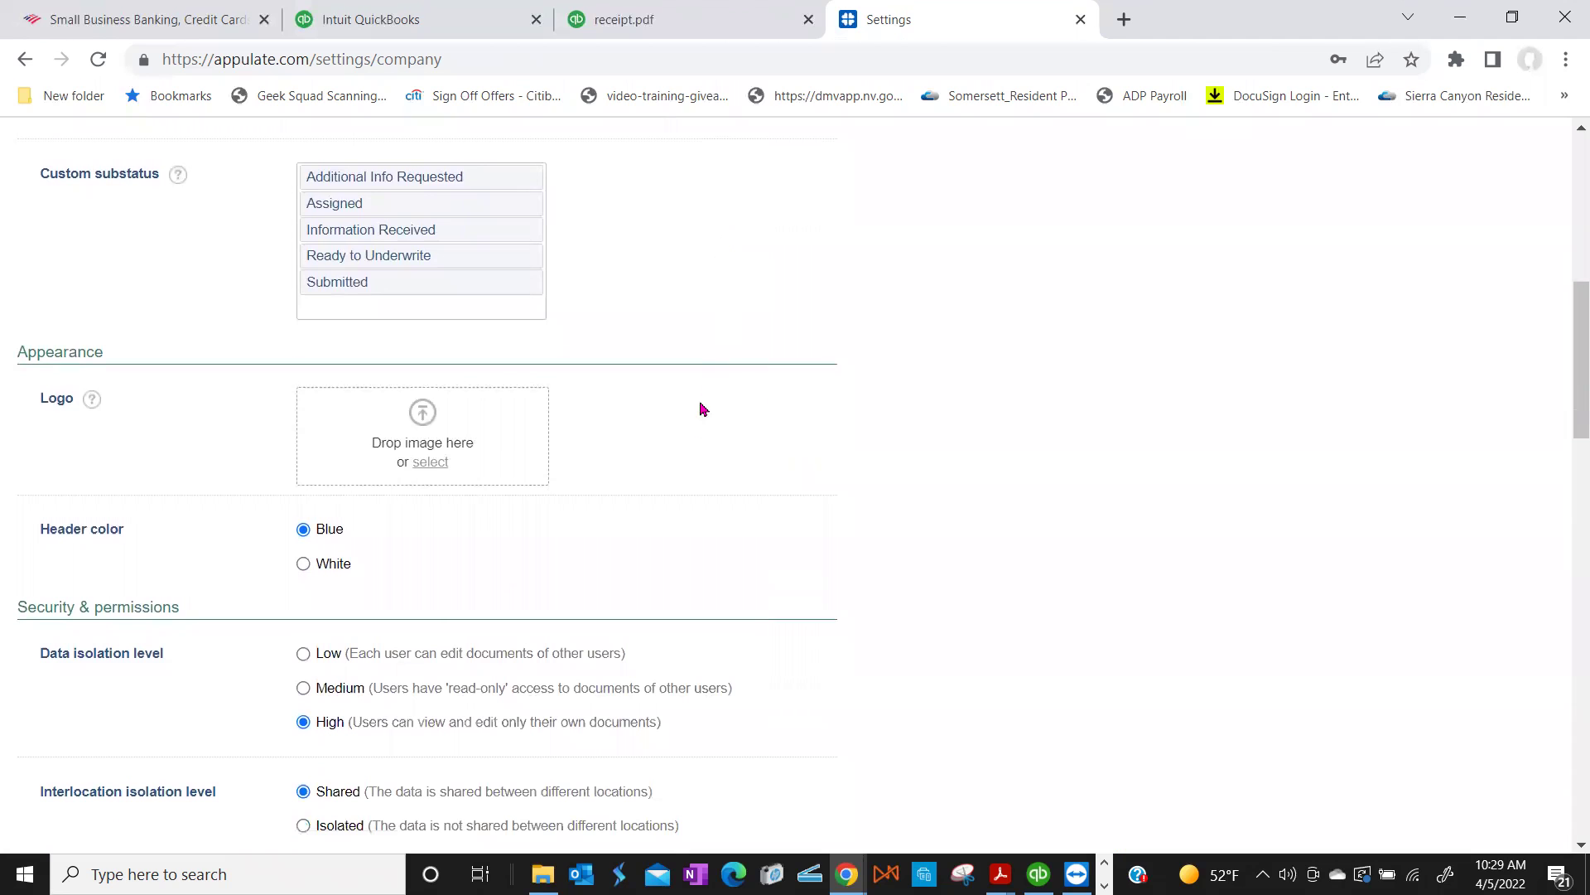
scroll(686, 437, down, 2)
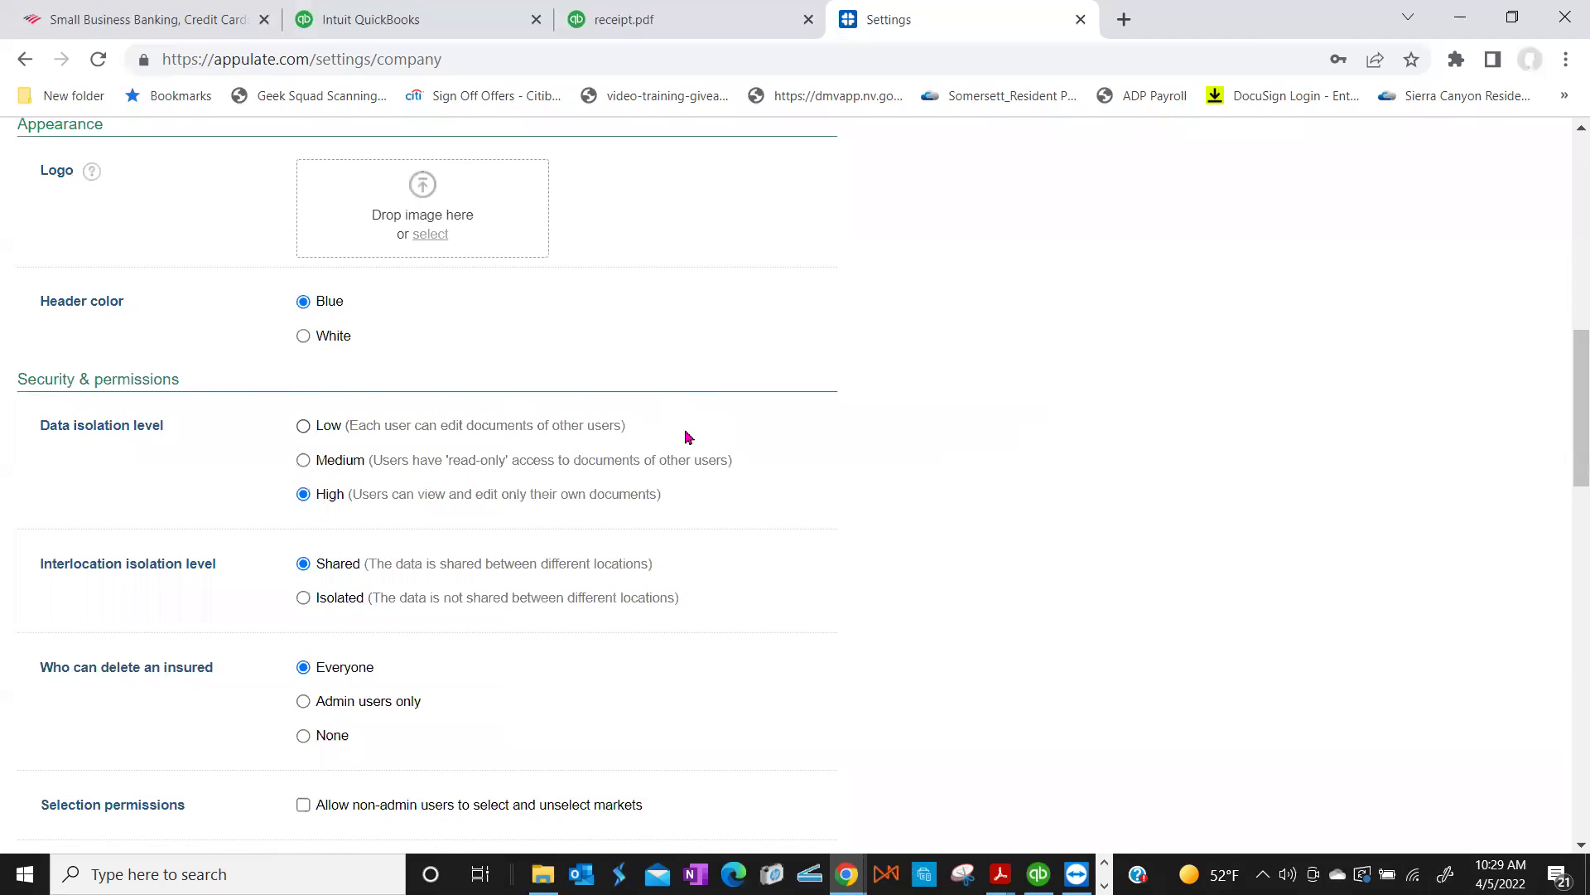
scroll(686, 437, down, 1)
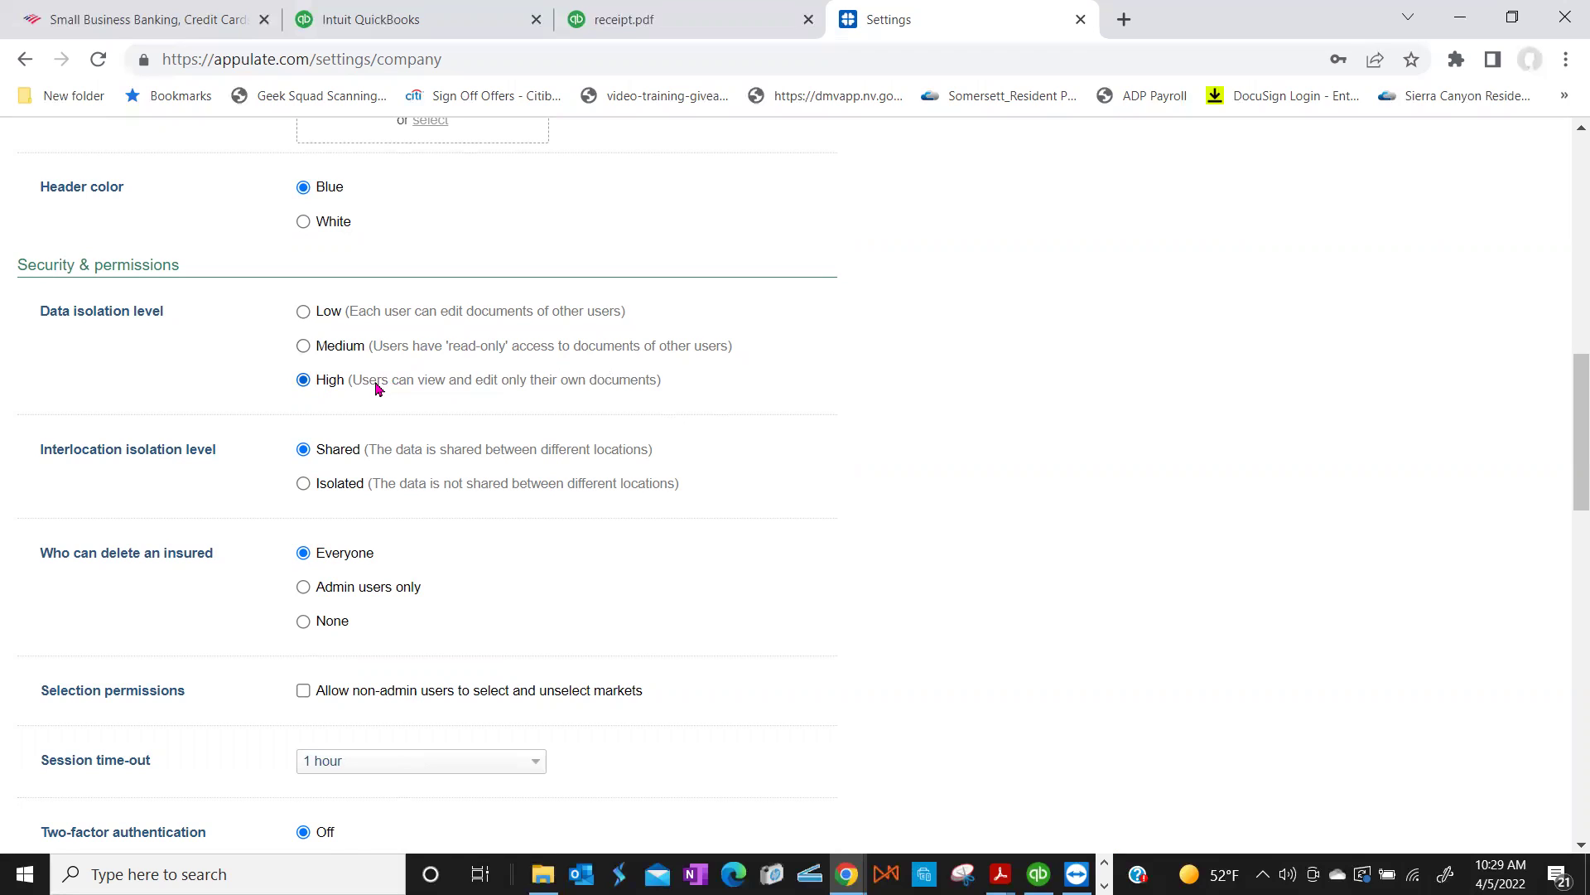
Step: Set Data isolation level to Low and Who can delete an insured to Admin users only
click(303, 315)
scroll(617, 420, down, 1)
scroll(617, 430, down, 1)
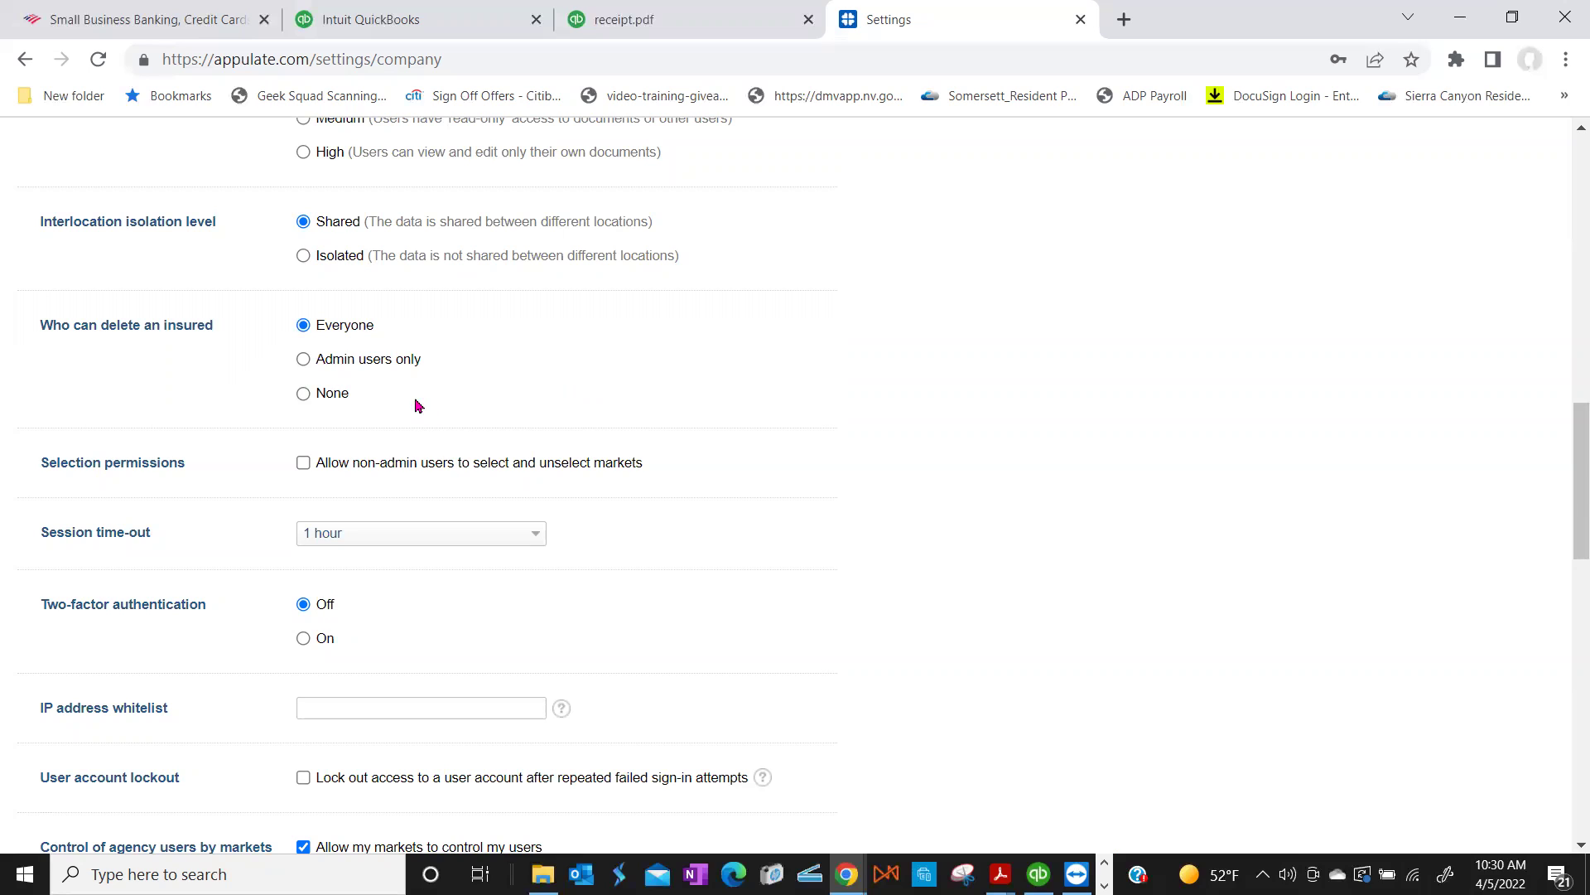
click(303, 361)
scroll(513, 402, up, 6)
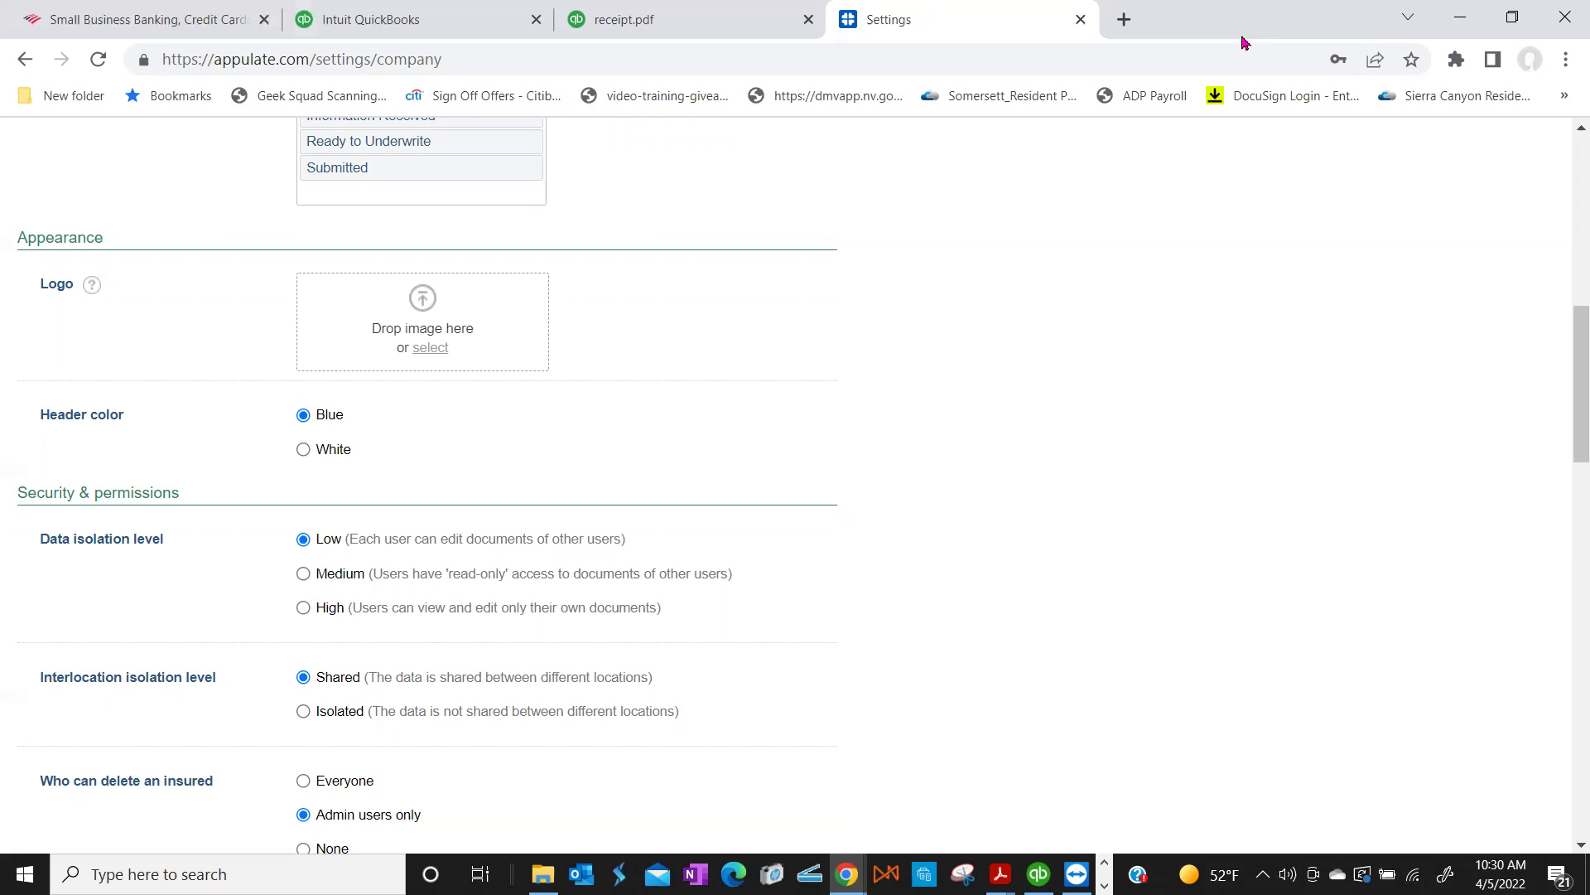
key(super+Down)
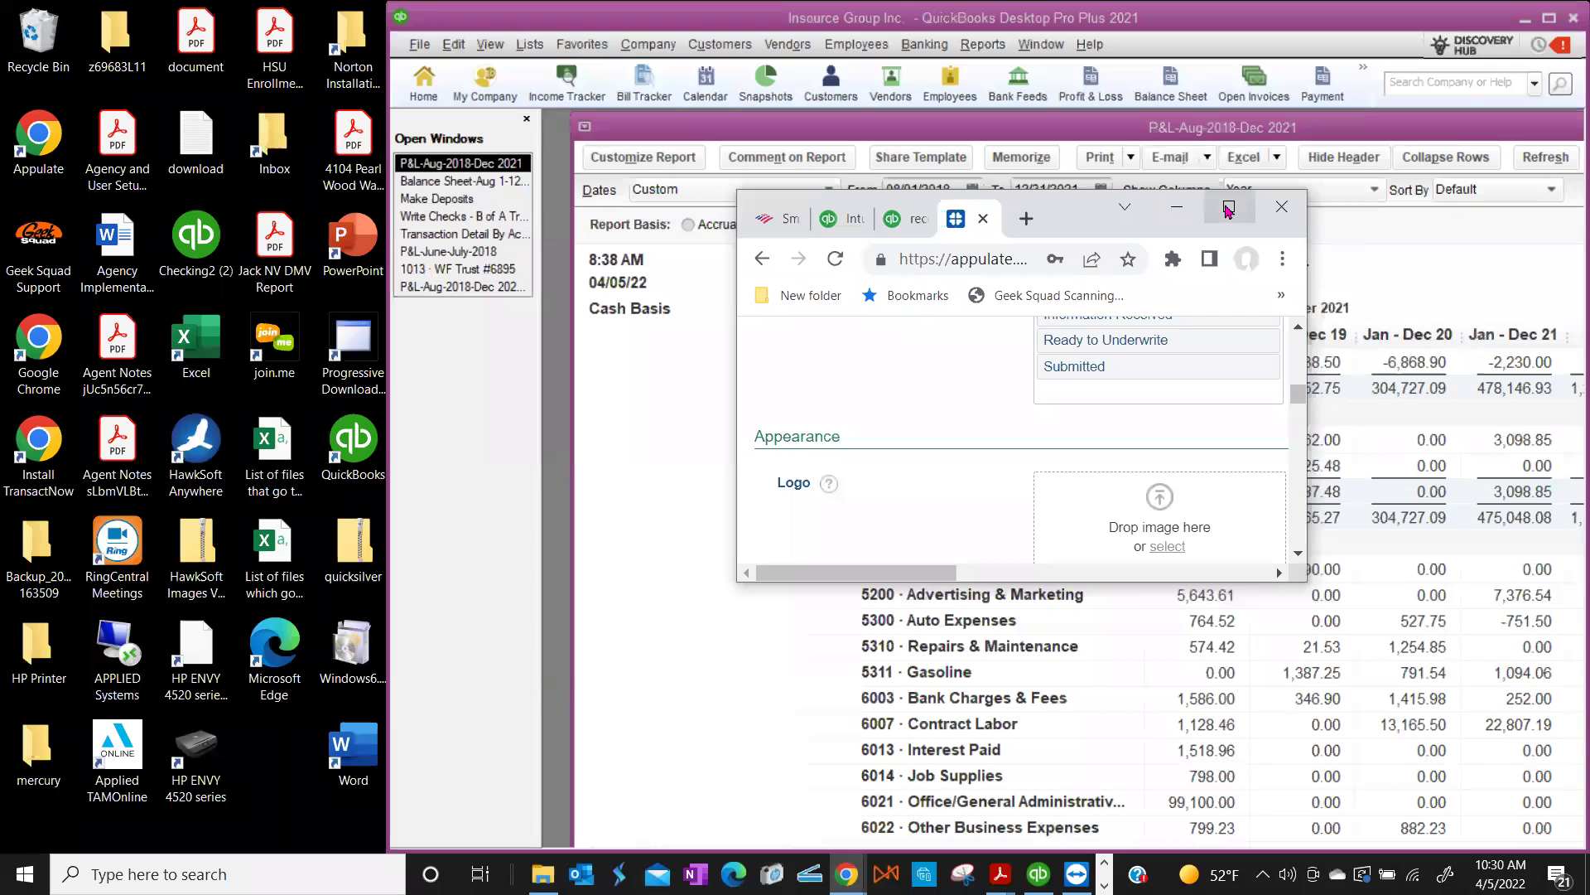
click(1229, 208)
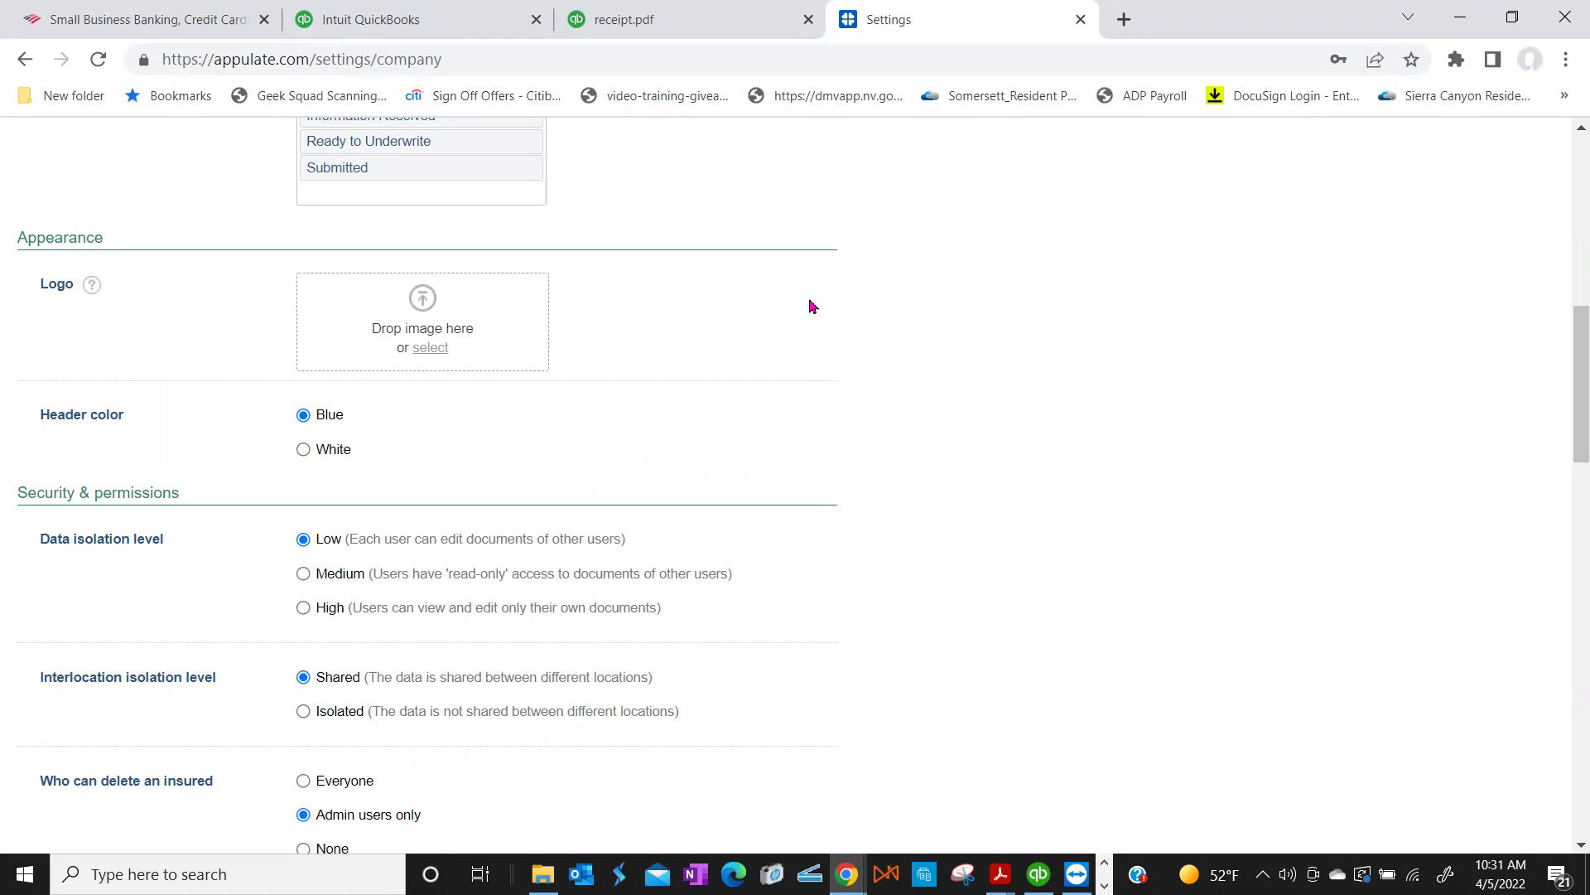
Step: Scroll through the company Settings page sections
scroll(812, 306, up, 10)
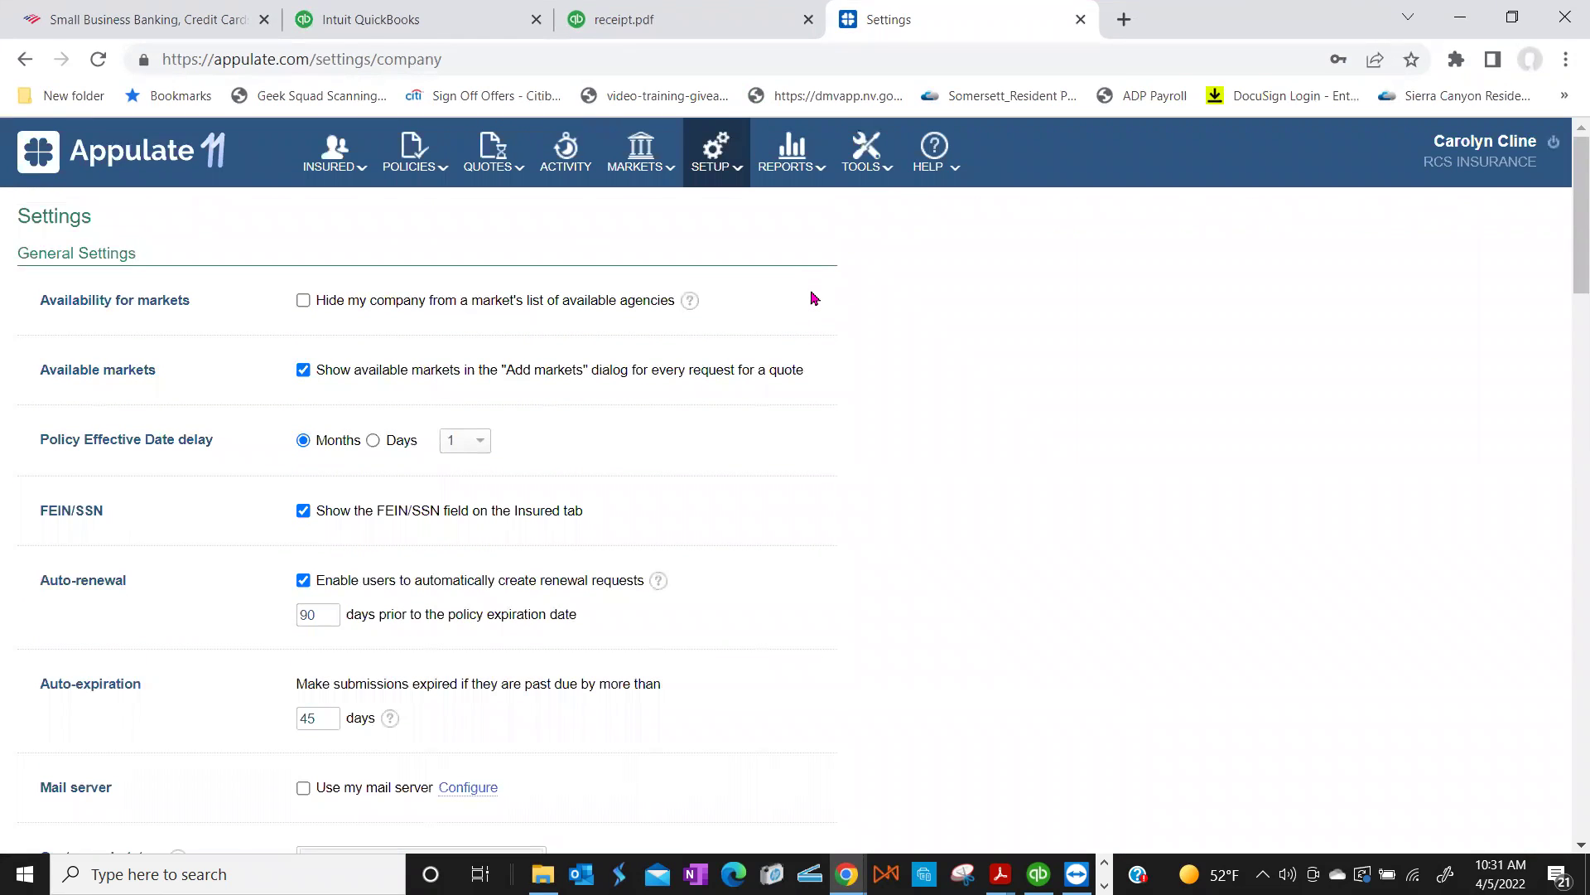
scroll(811, 298, down, 3)
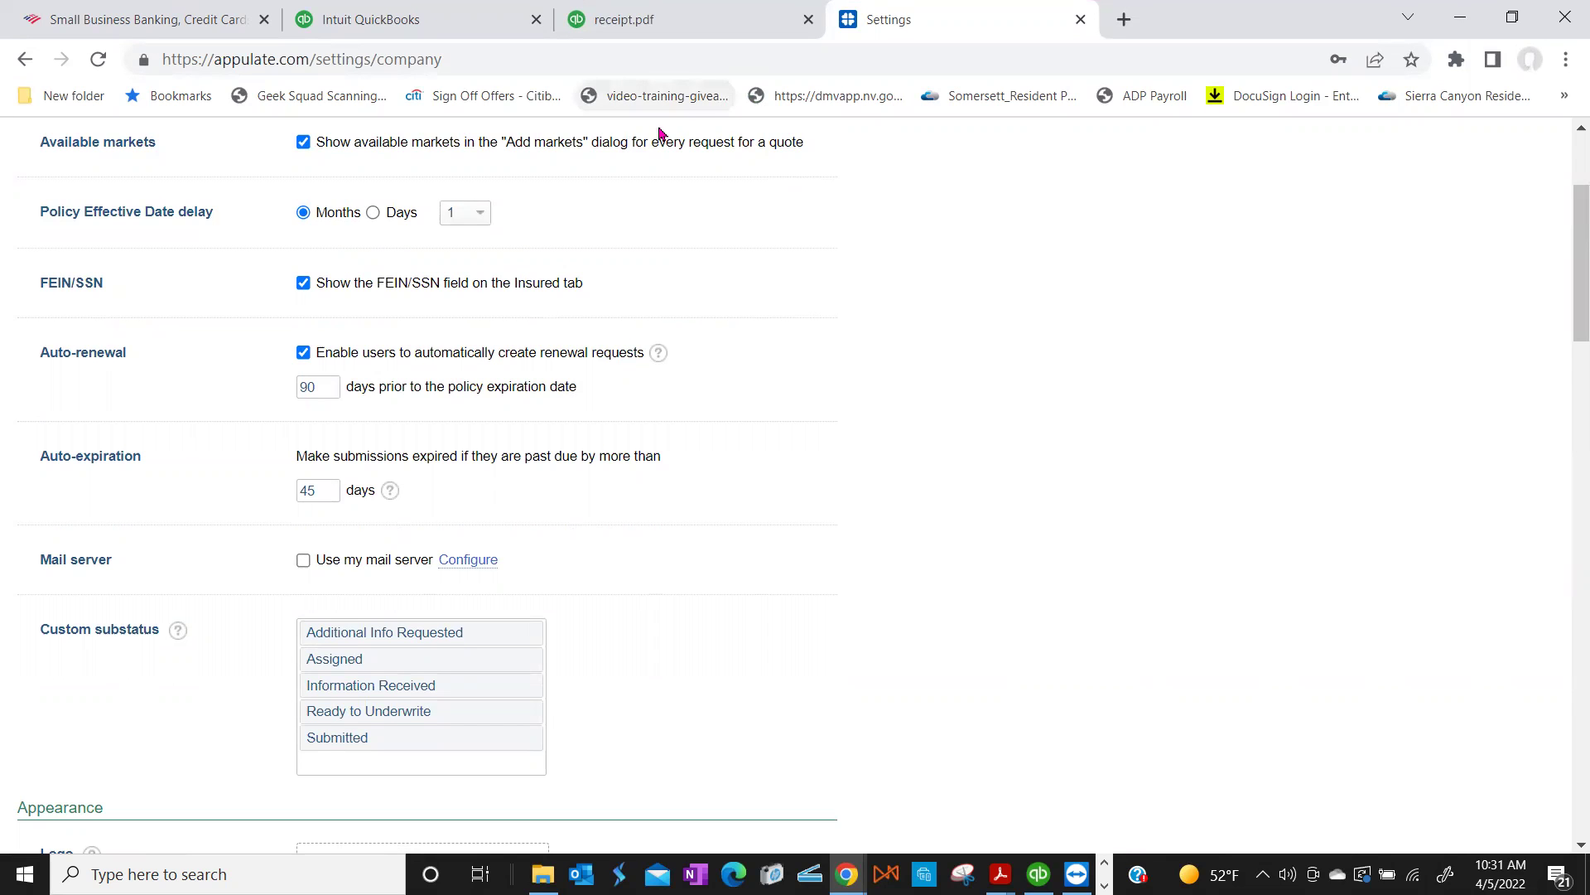
scroll(562, 312, down, 8)
scroll(562, 312, down, 4)
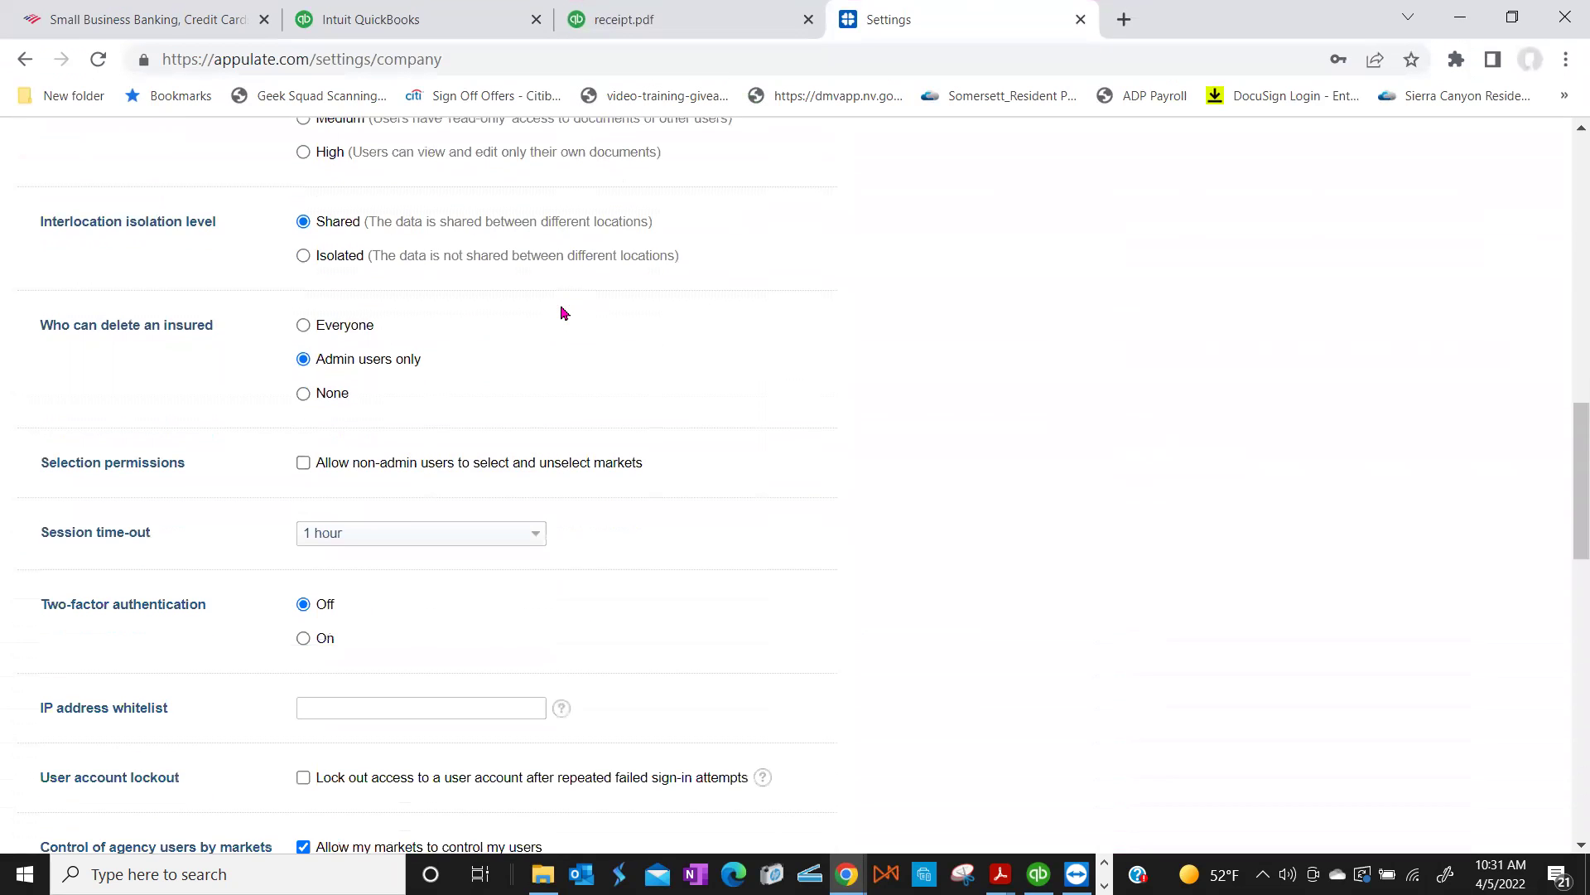
scroll(562, 313, down, 3)
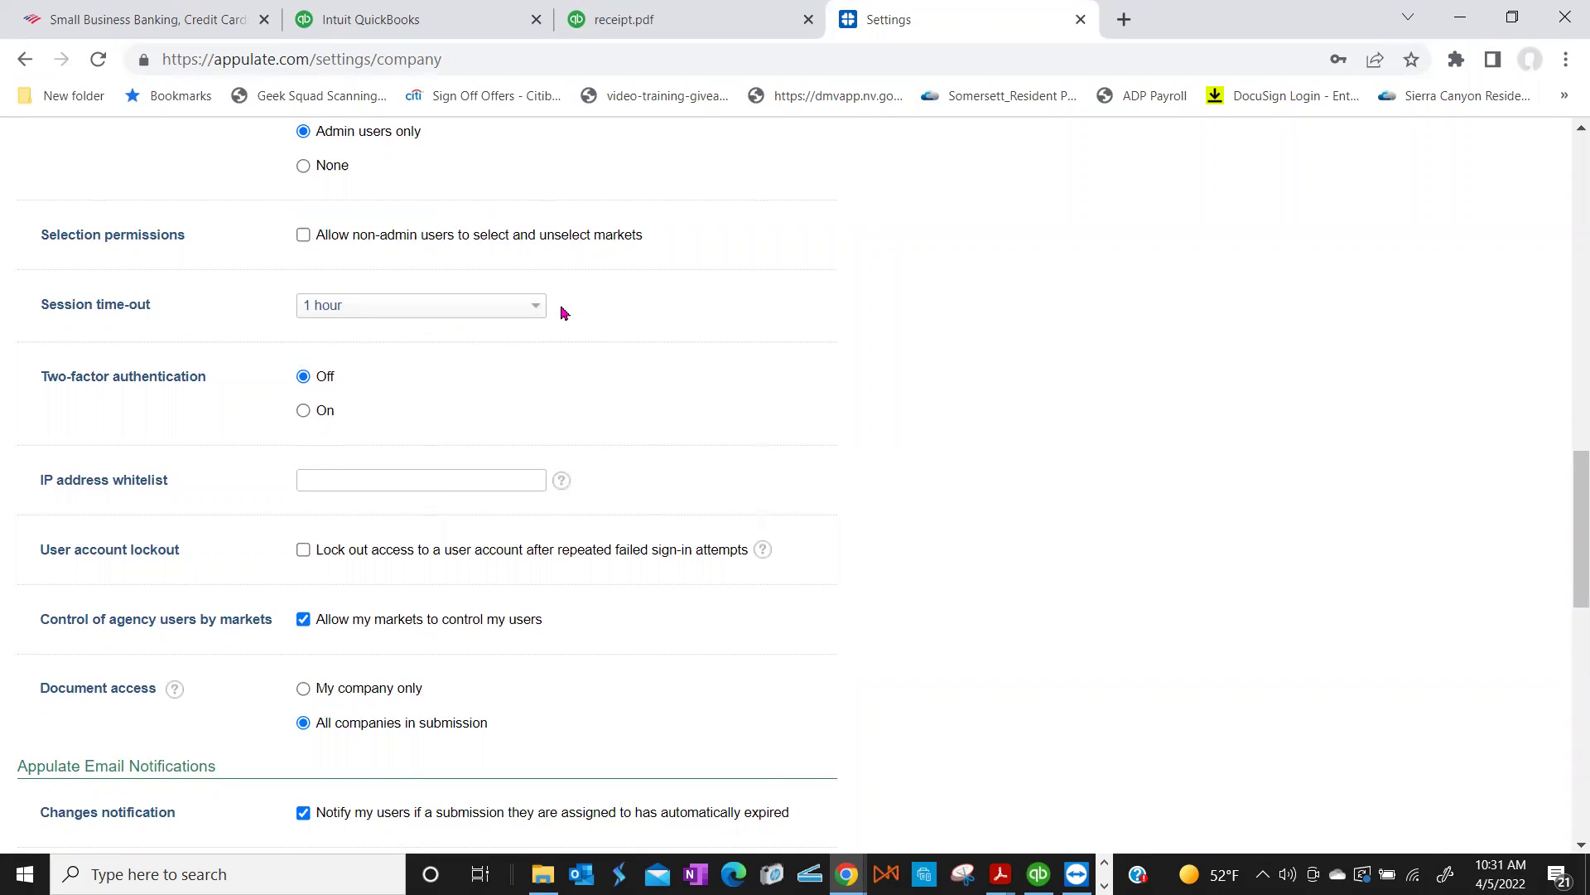
scroll(562, 313, down, 3)
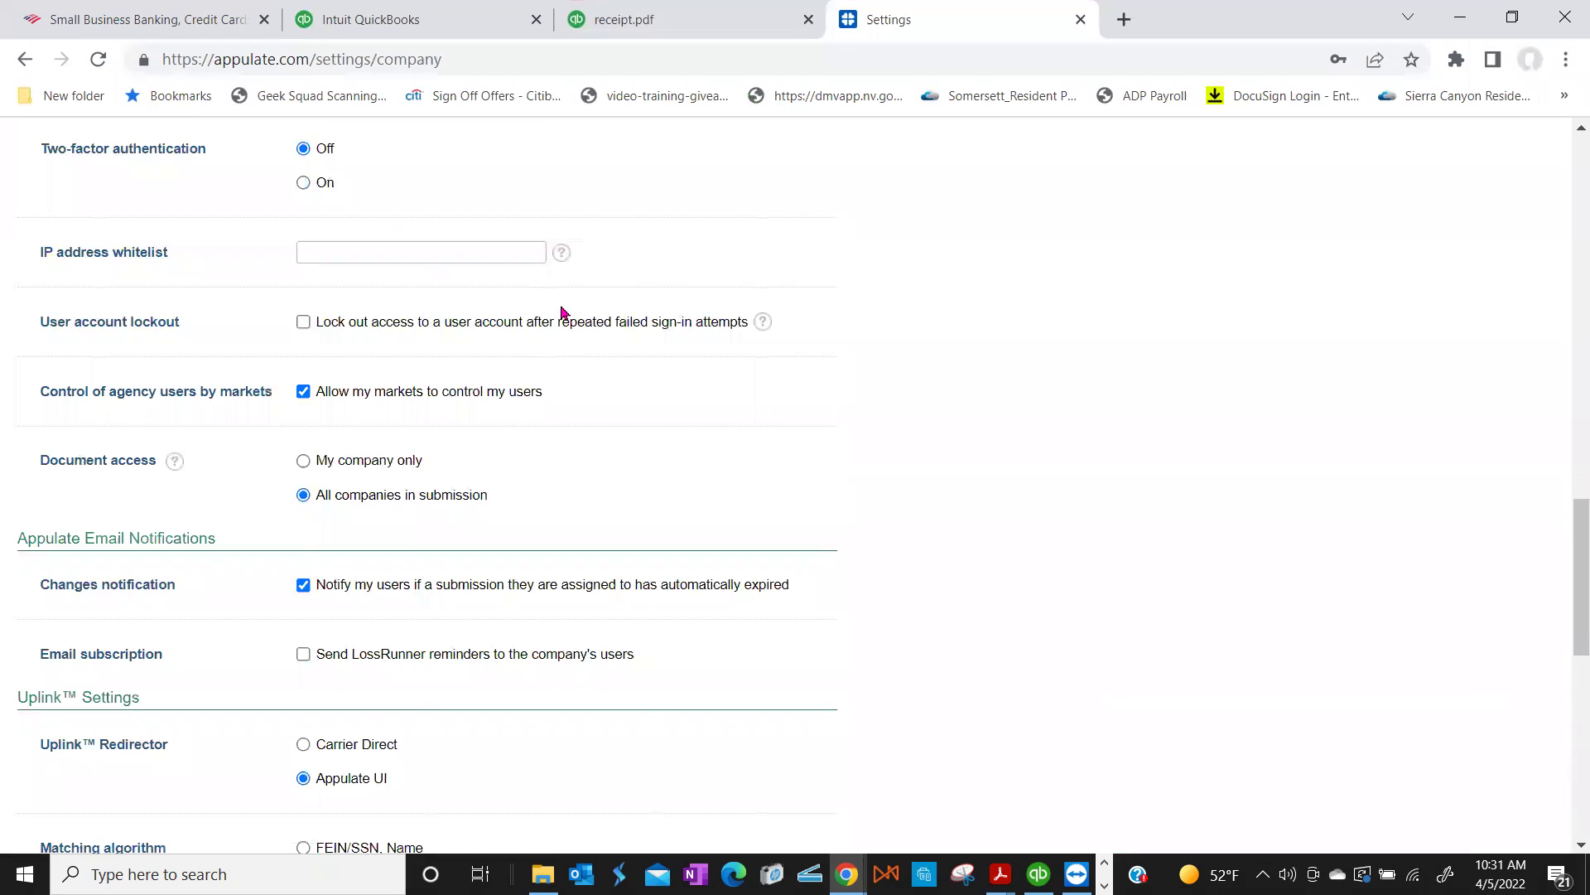
scroll(562, 312, down, 2)
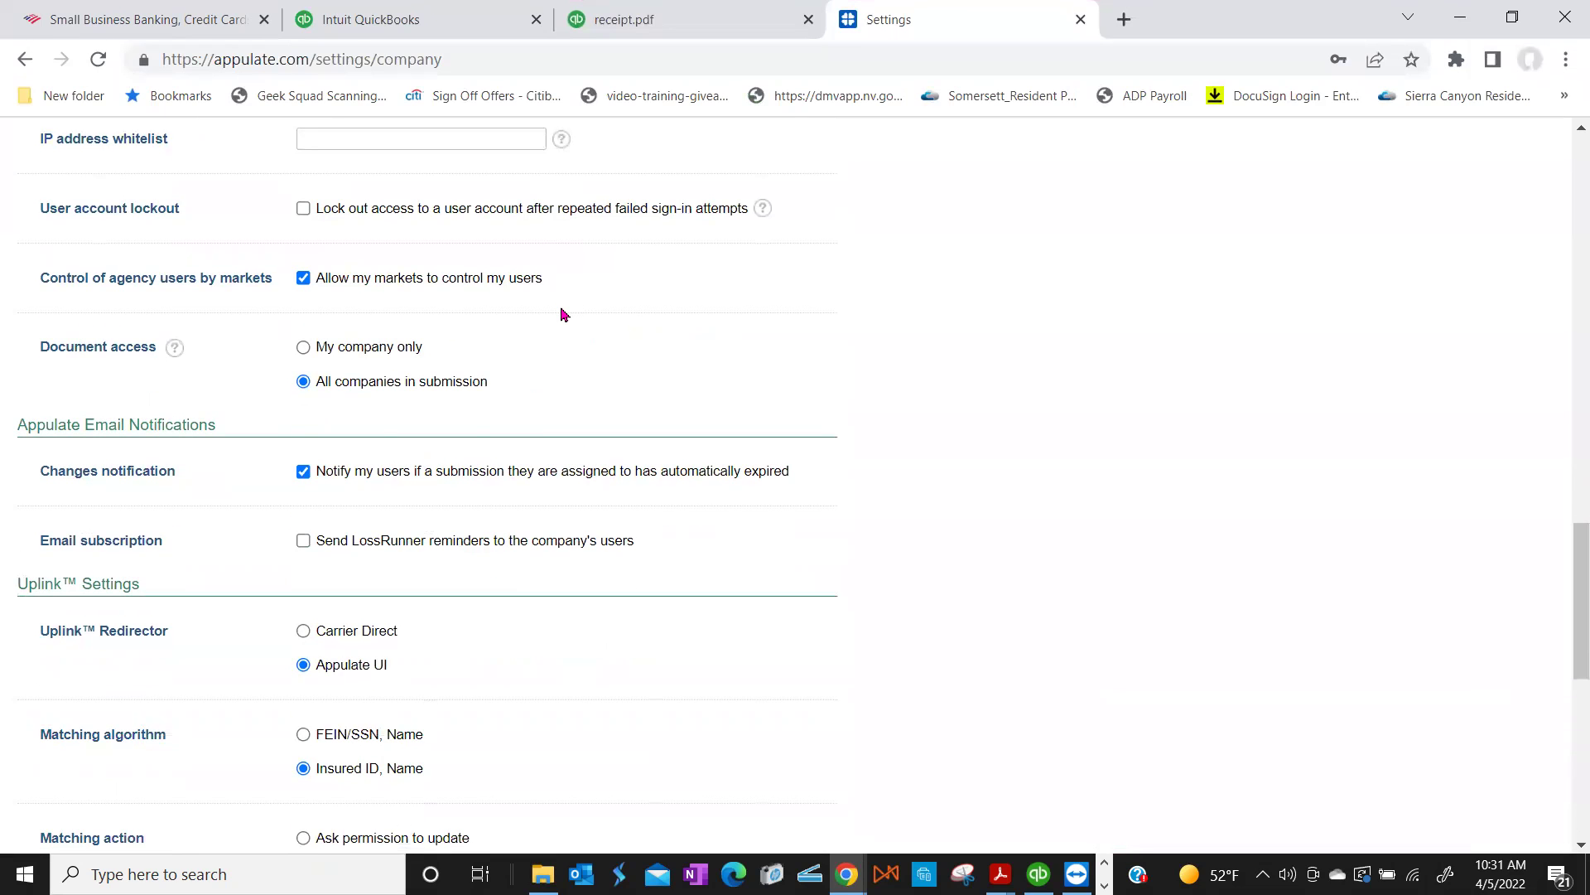
scroll(563, 314, down, 9)
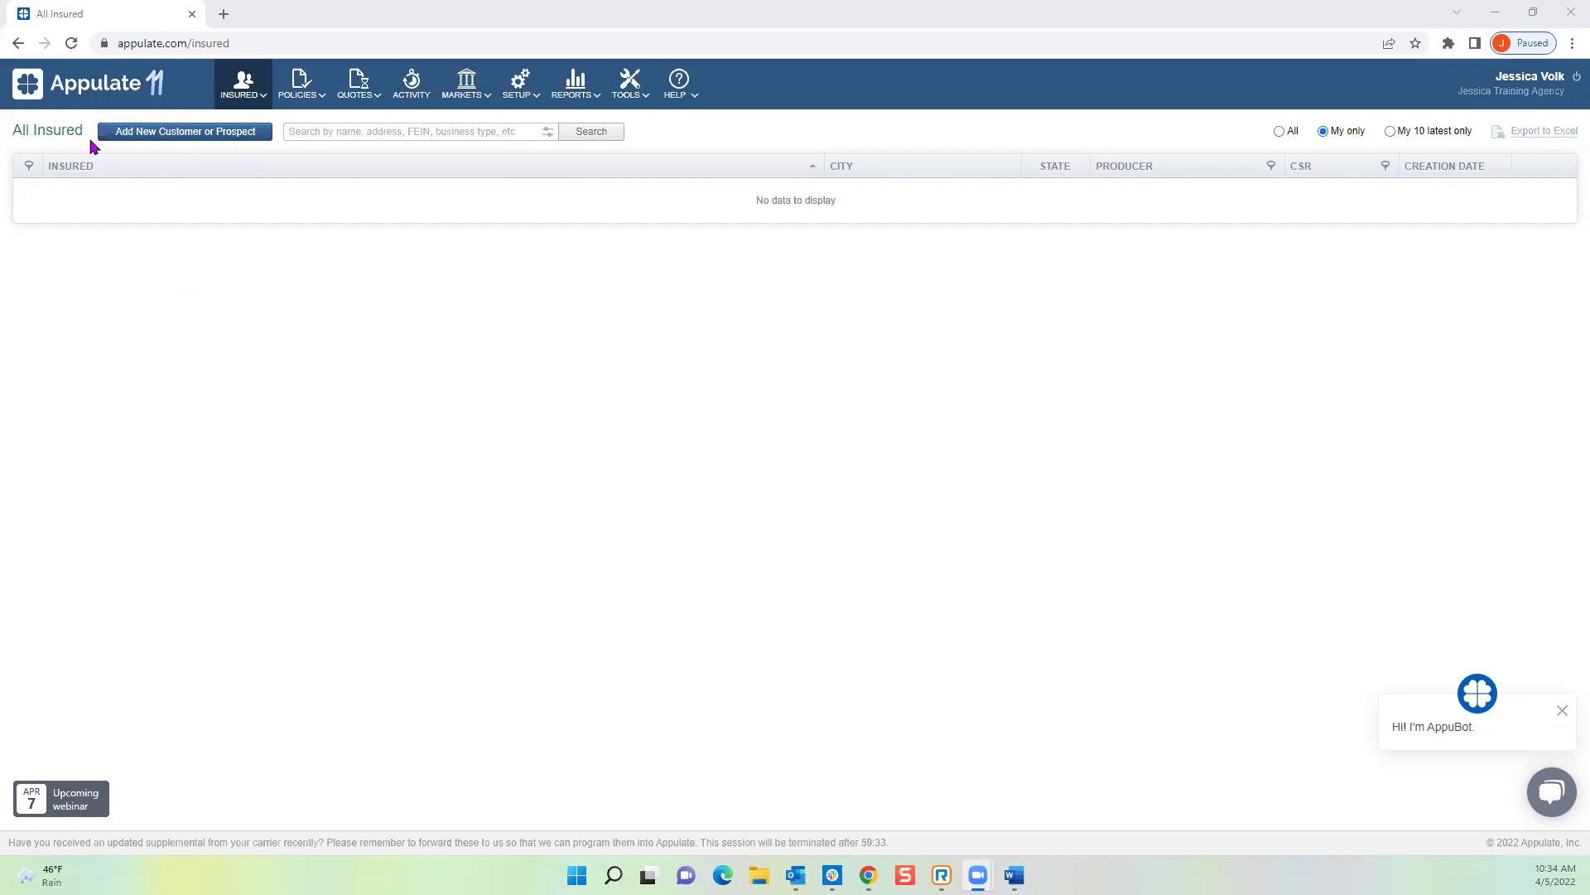
Step: Start a new insured form with a partial name and address, then abandon it
click(159, 141)
click(159, 141)
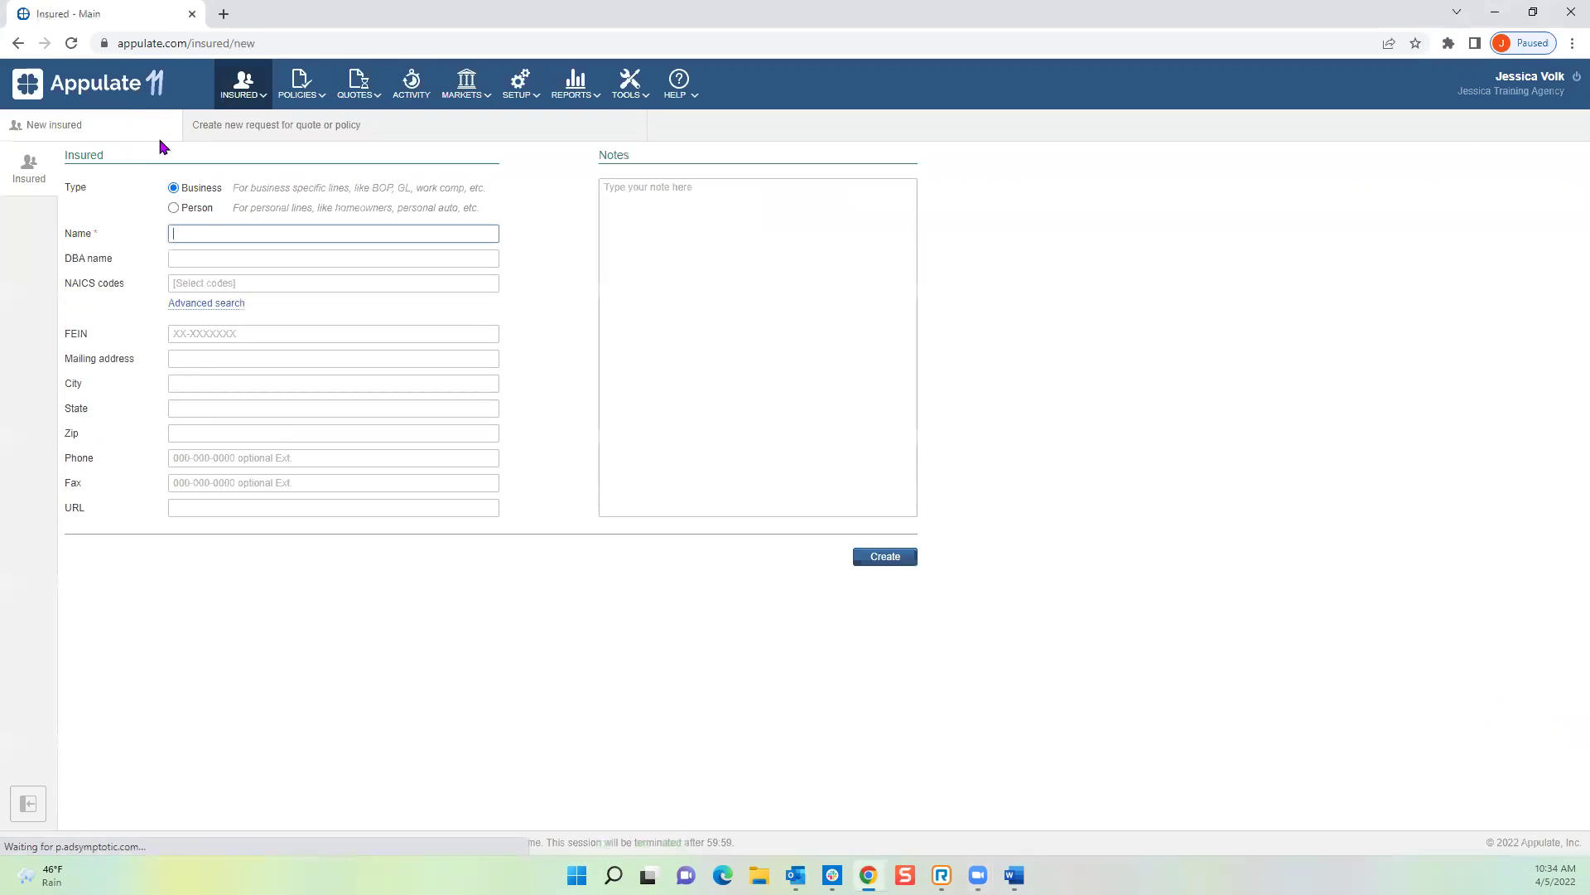
text(Gold Store)
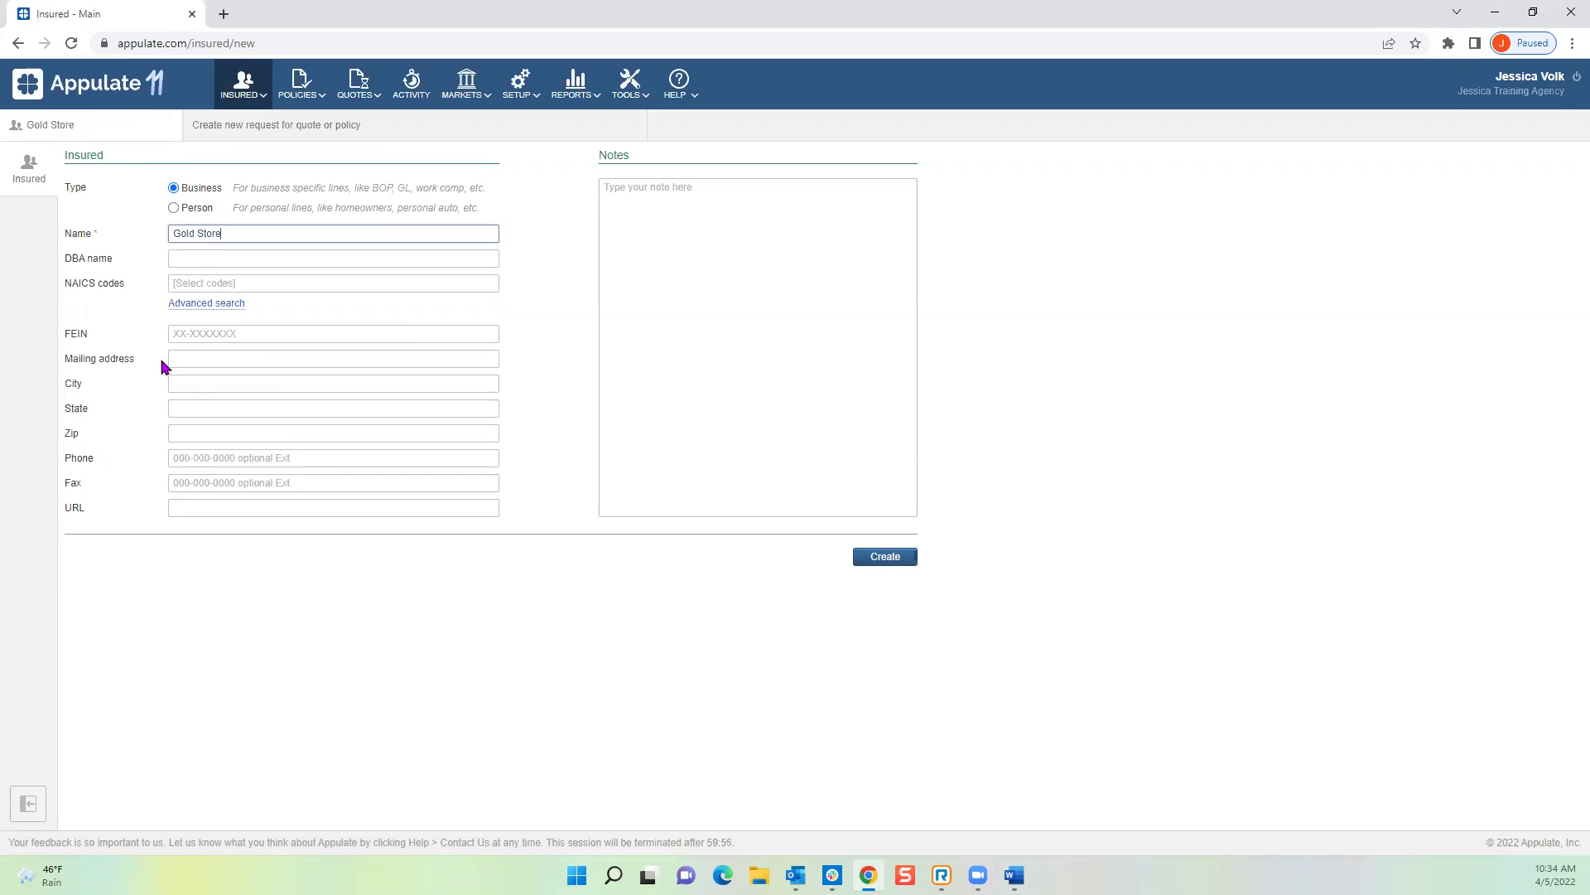
click(189, 360)
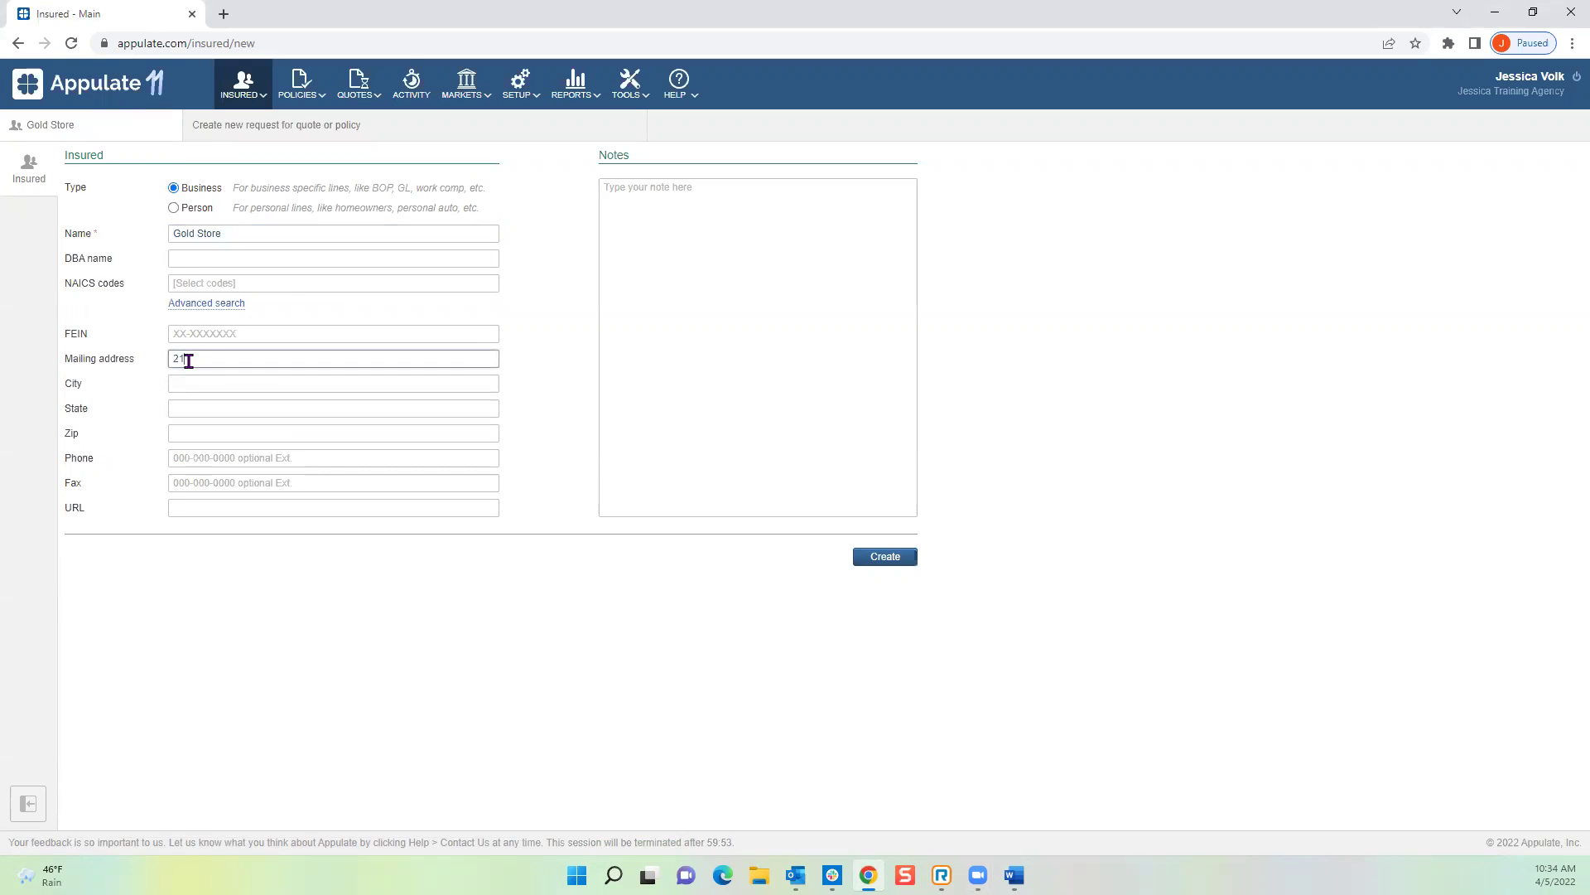
text(21)
click(249, 98)
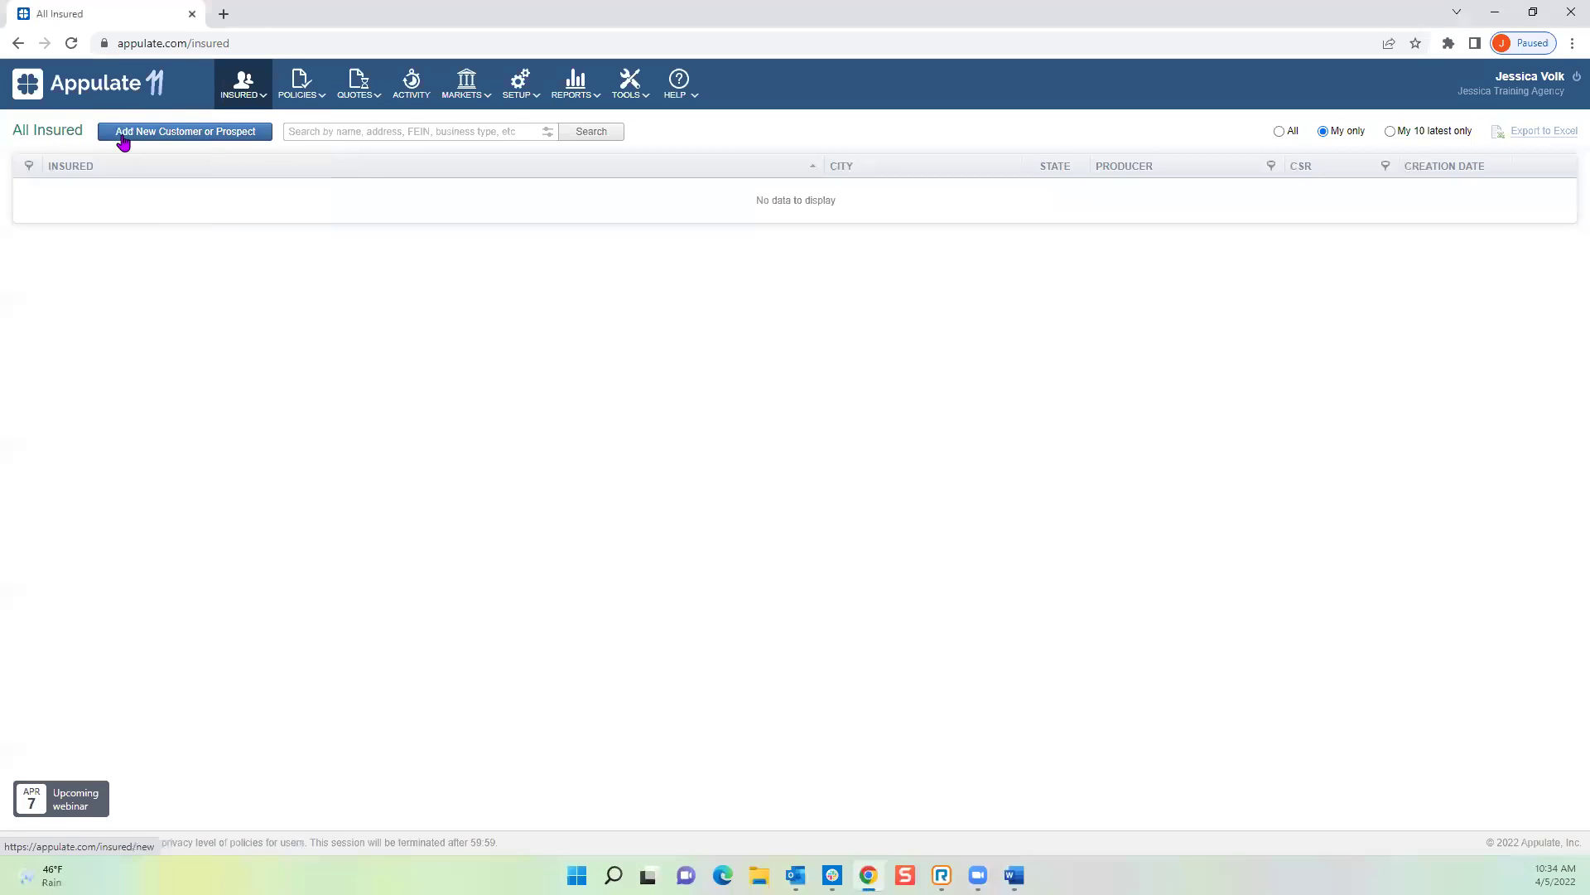
mouse_move(257, 78)
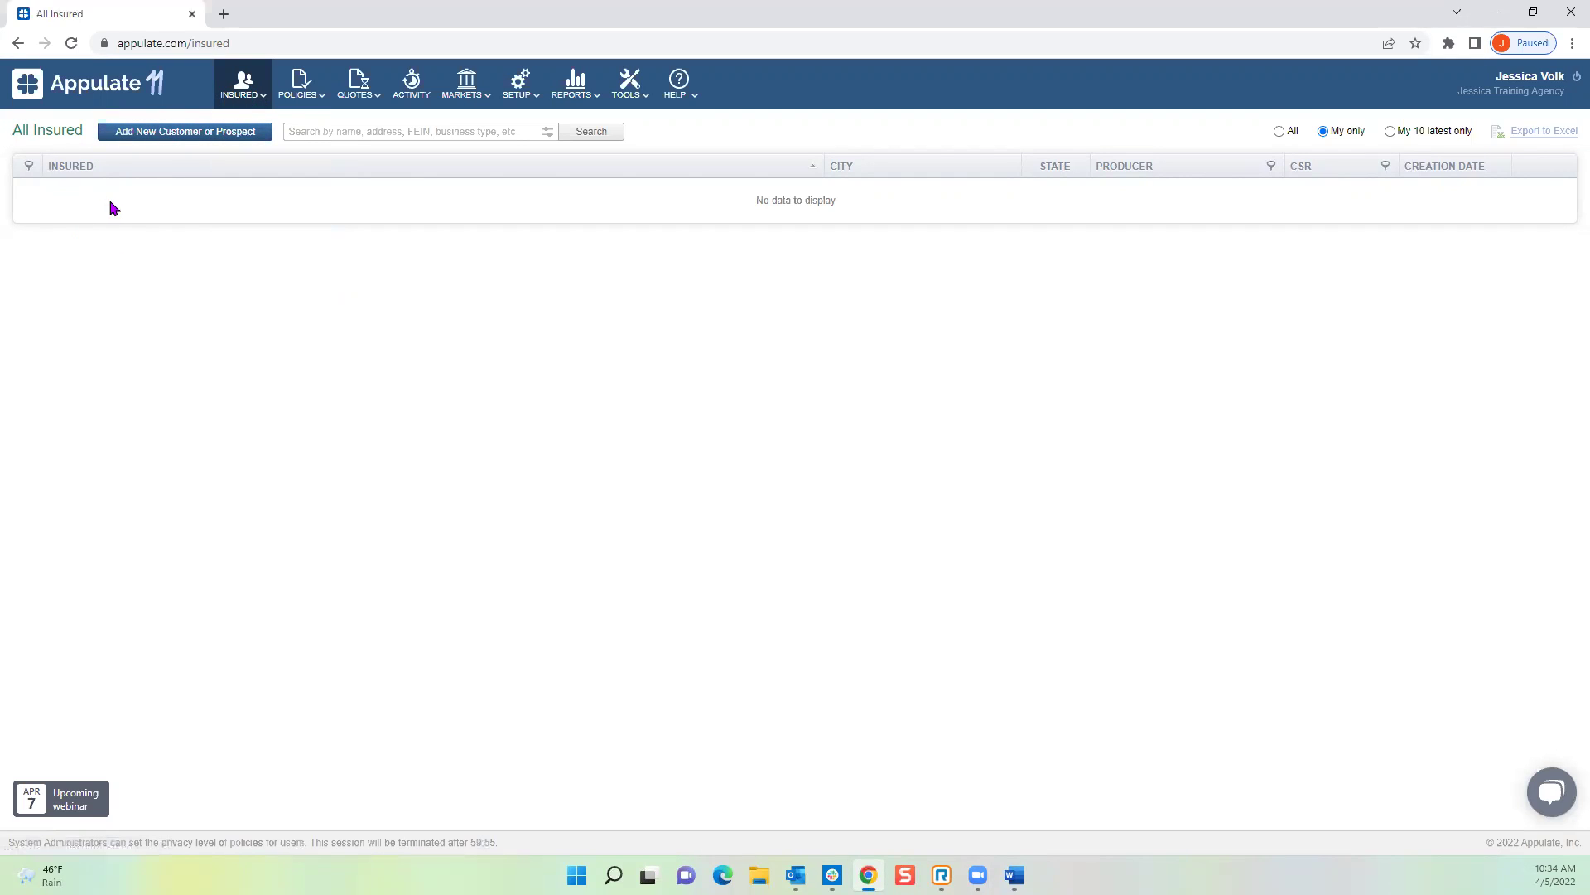
click(169, 136)
text(Gold Store)
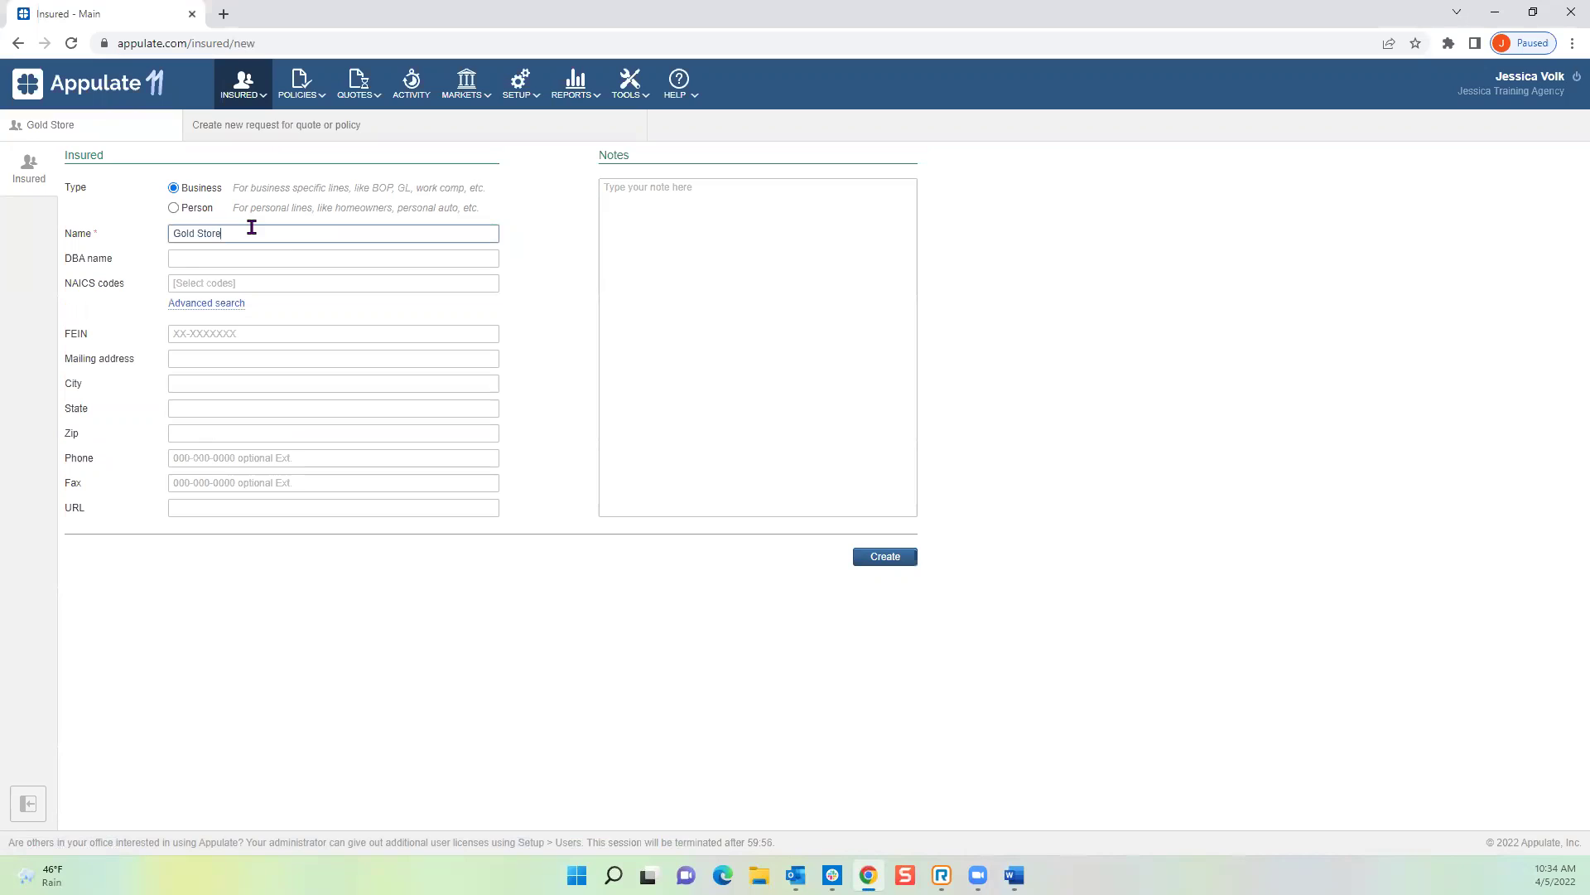
click(174, 358)
click(238, 380)
click(223, 457)
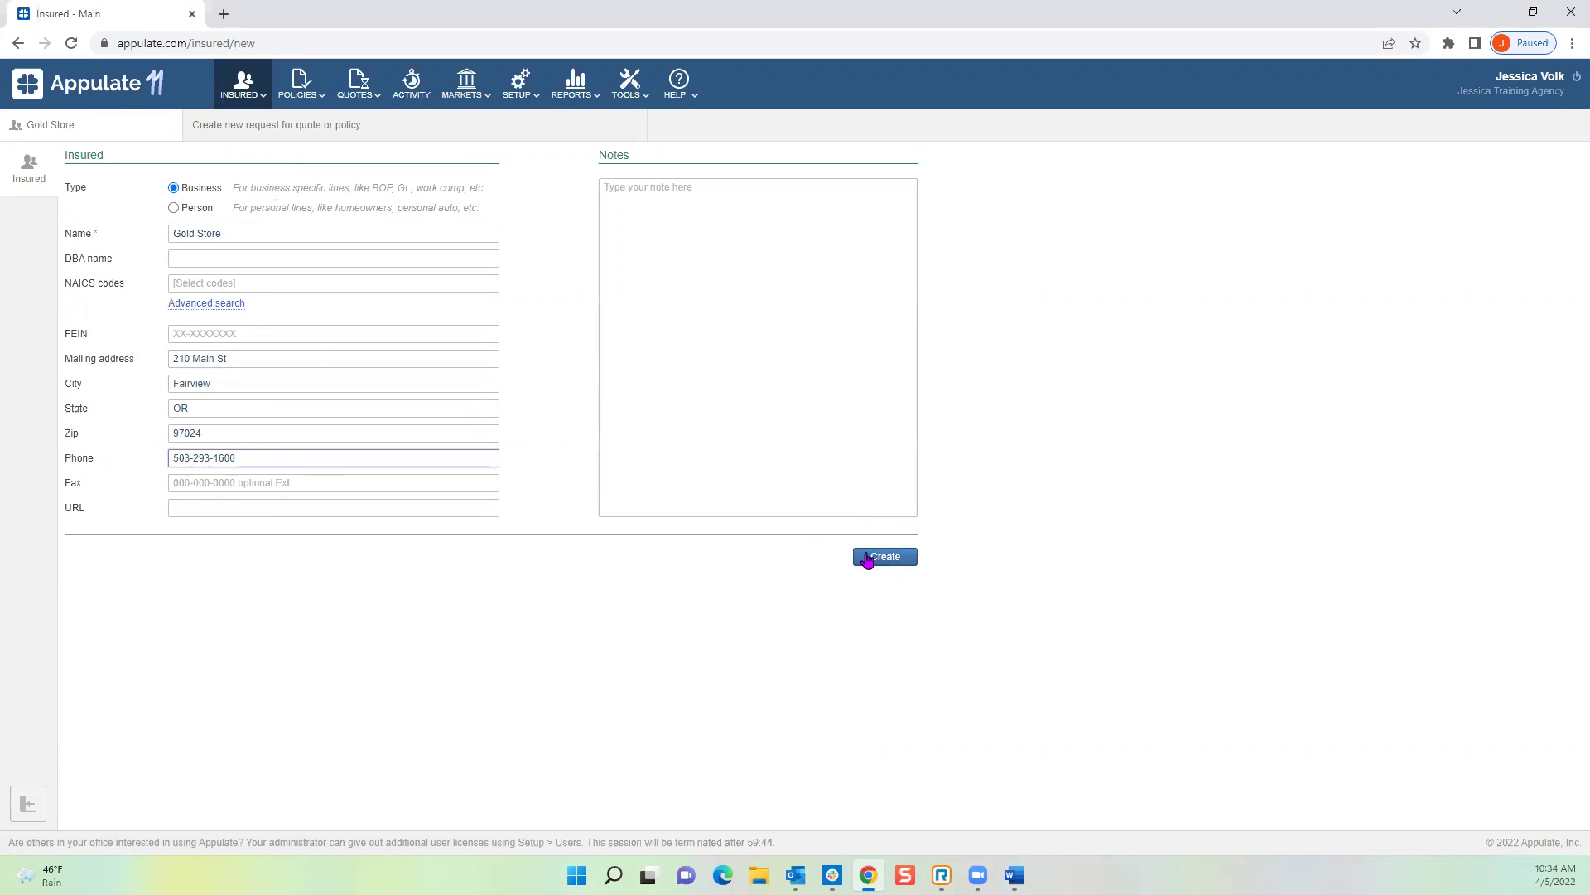
click(891, 565)
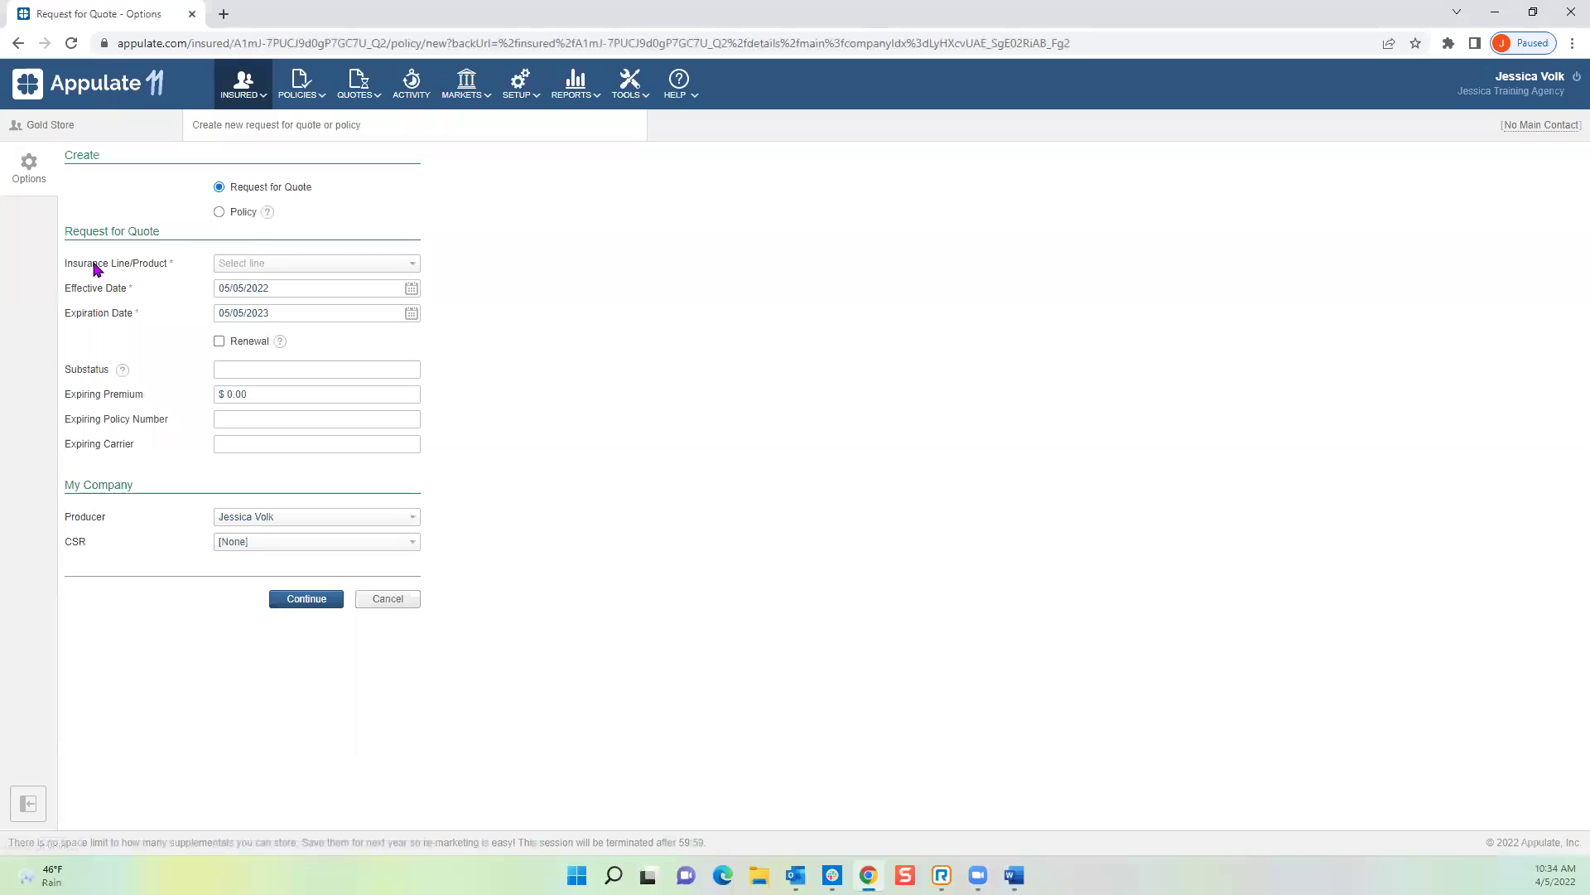
Step: Request Workers' Compensation for Gold Store effective 05/05/2022 and continue to Smart Q&A
click(275, 265)
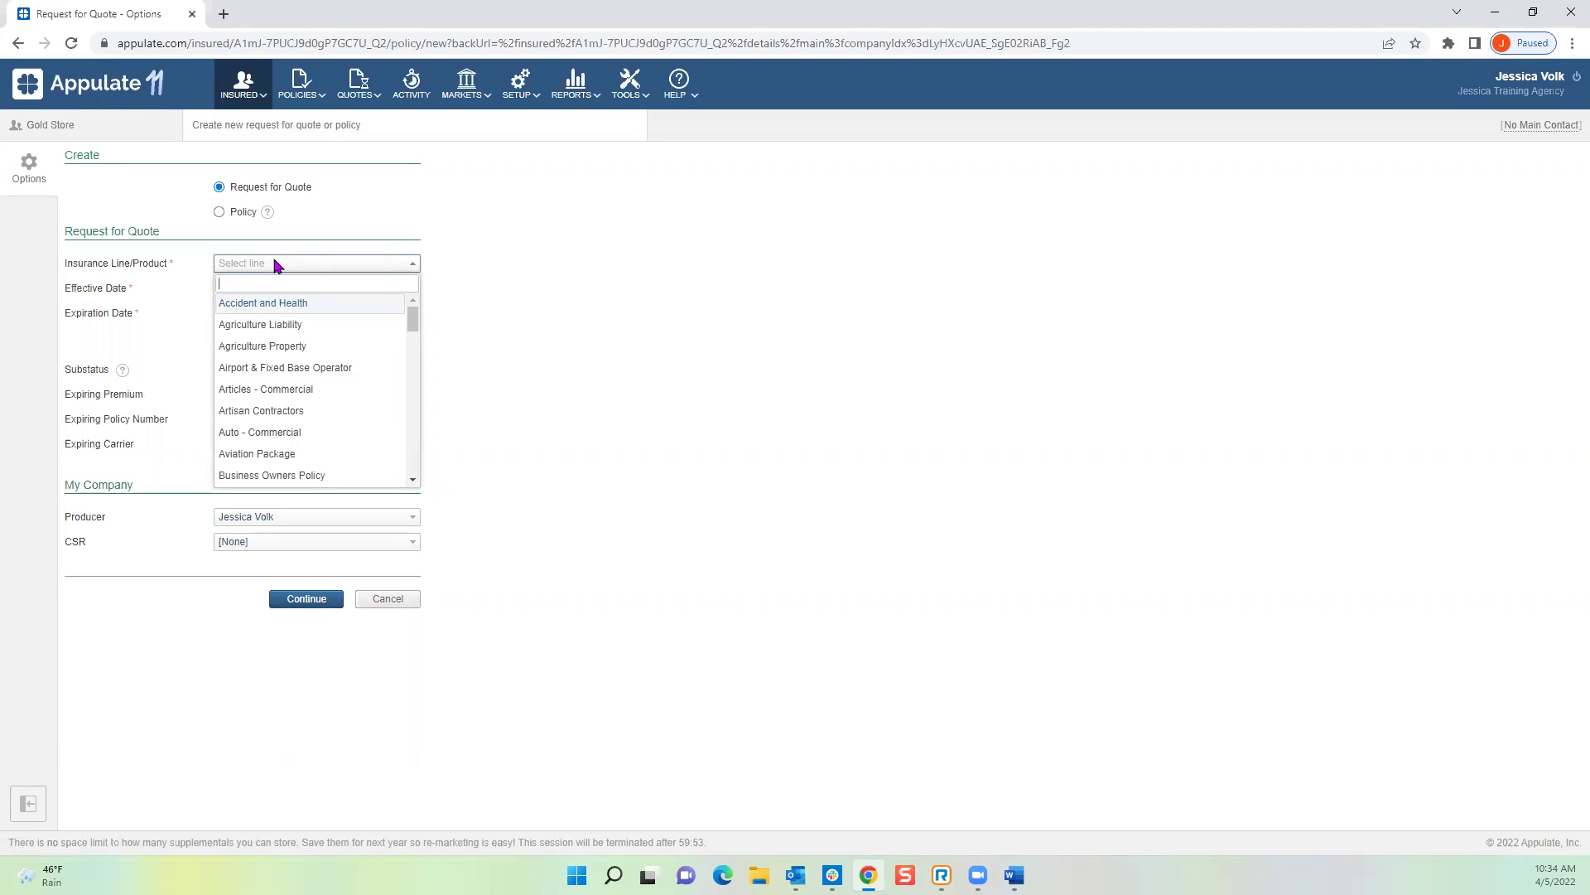
text(wor)
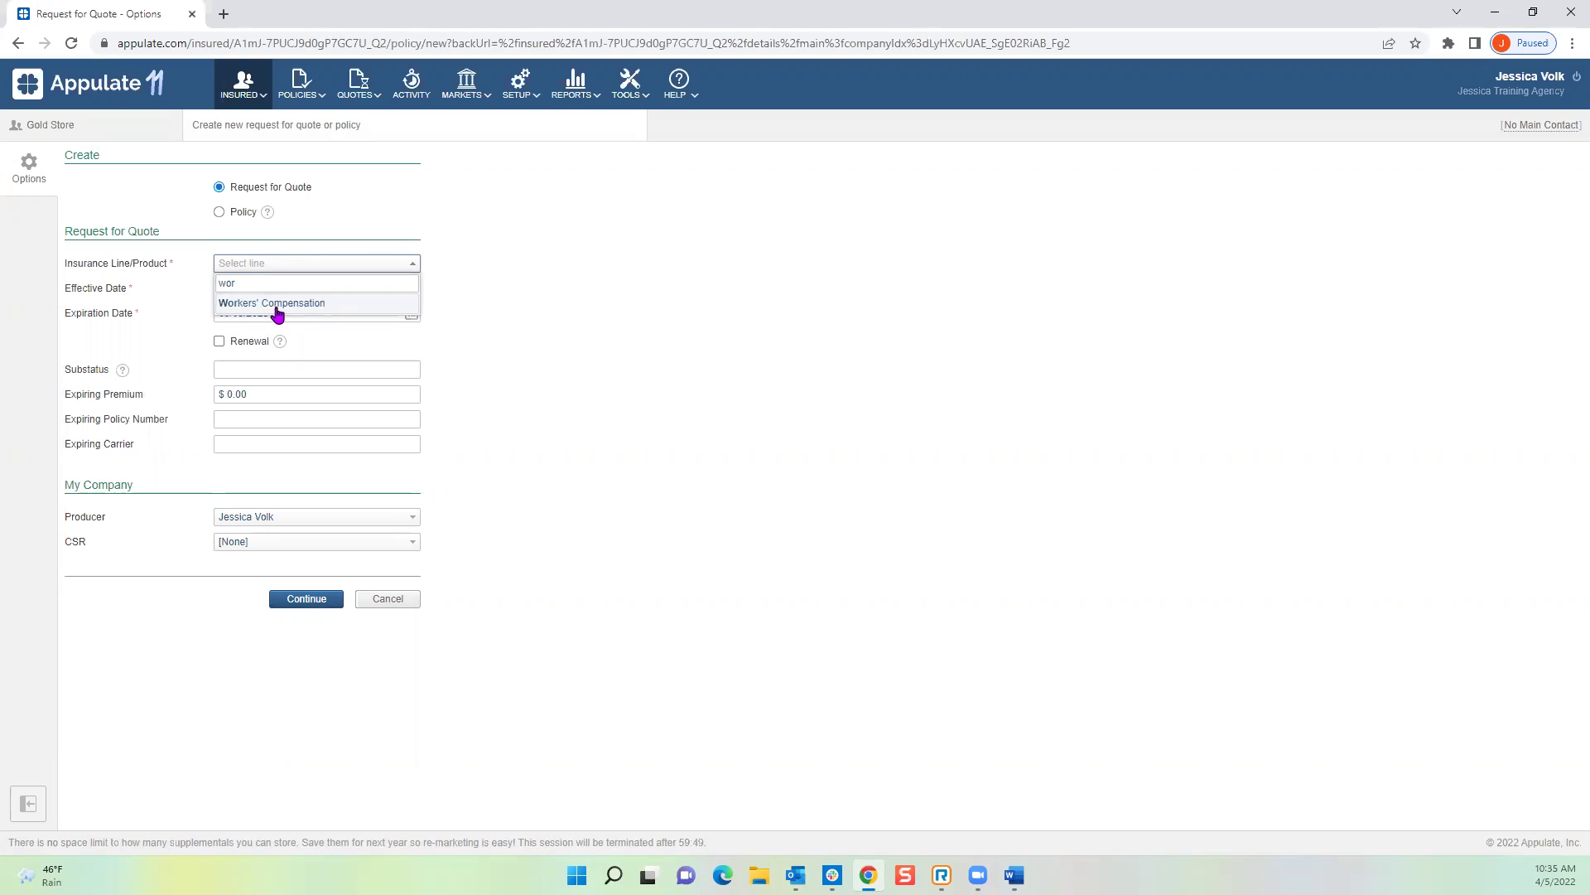
click(276, 305)
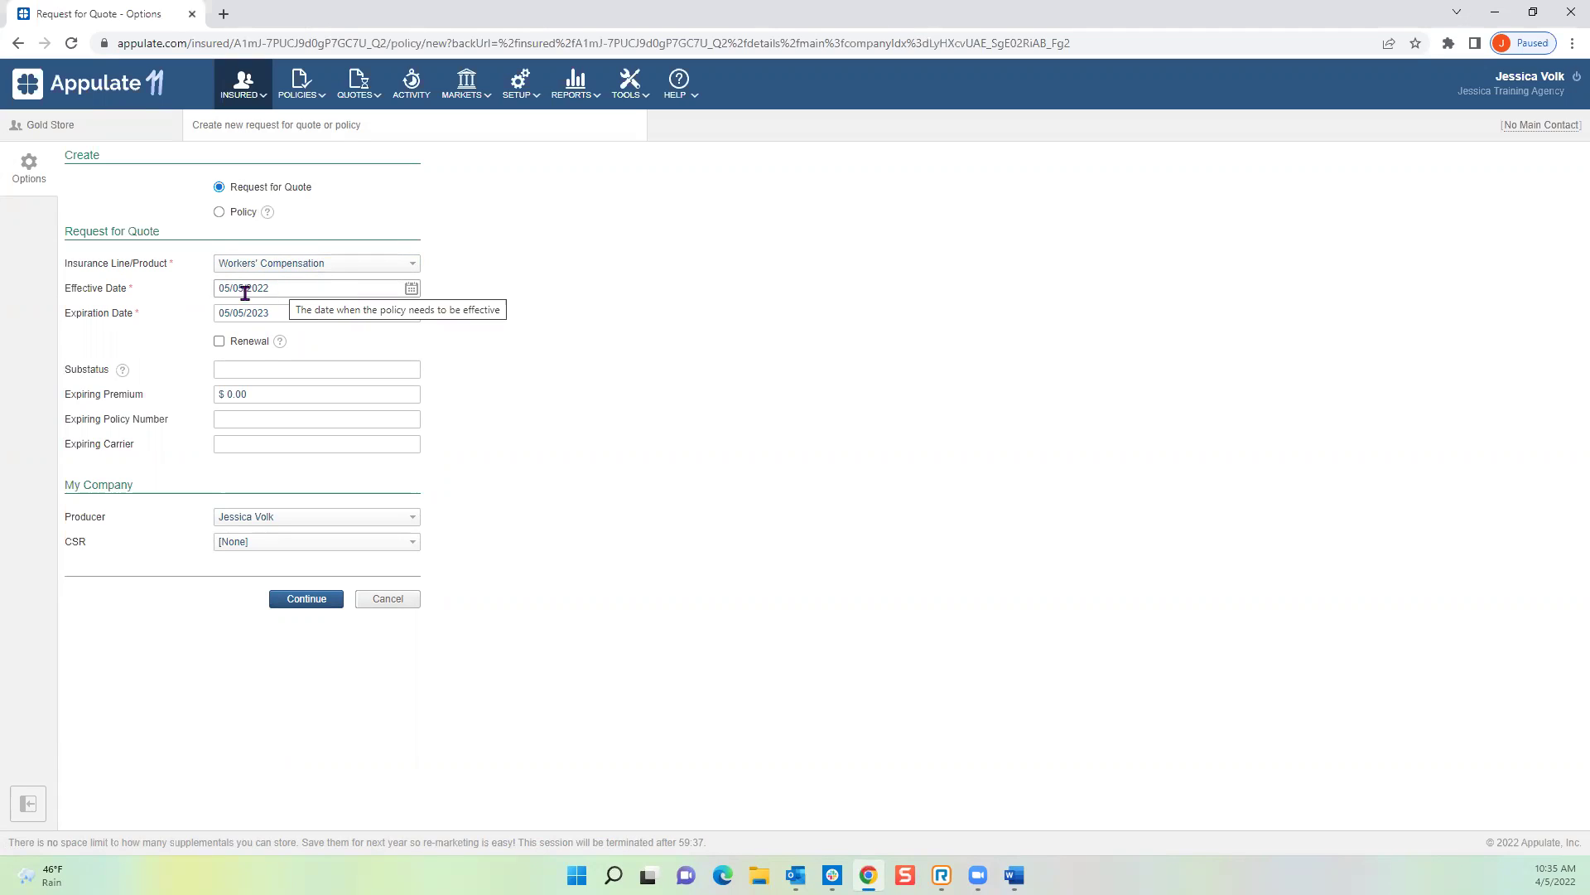
click(412, 290)
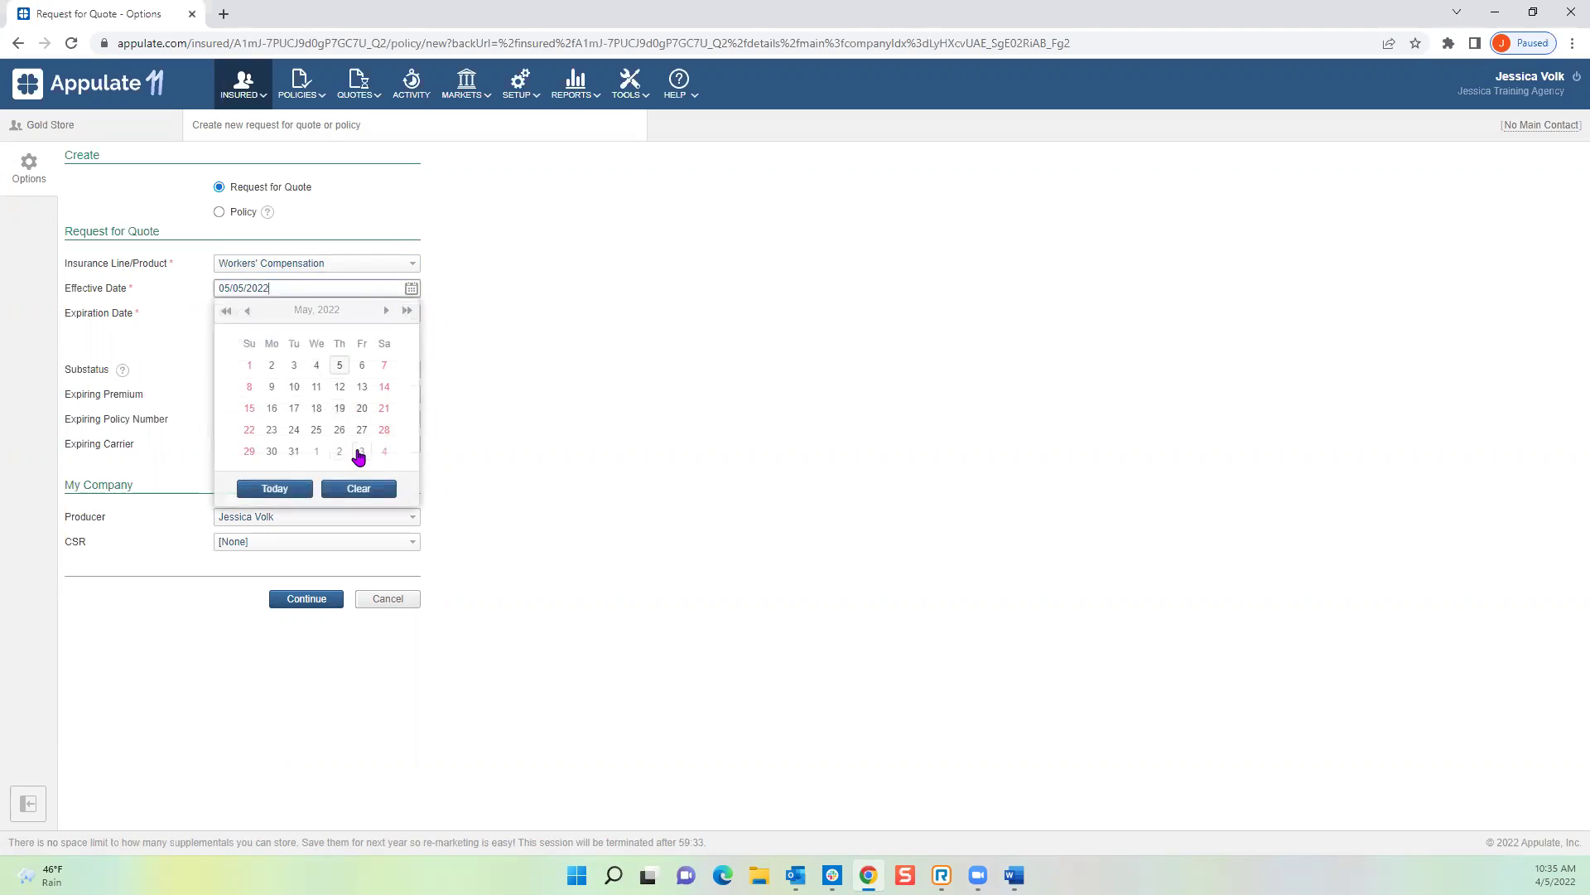
click(478, 353)
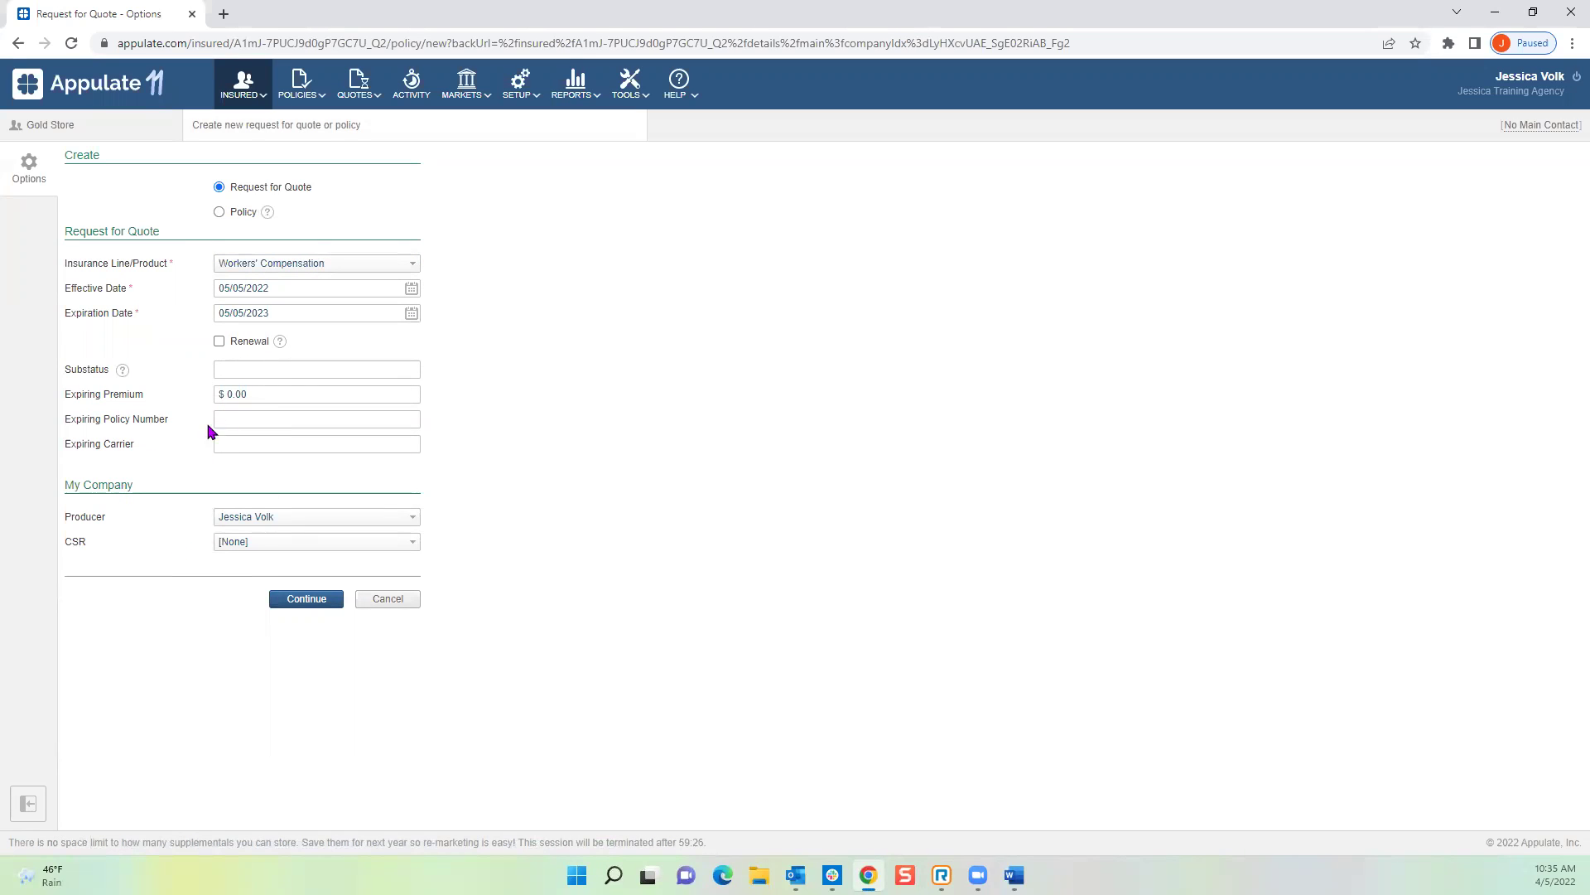
click(323, 601)
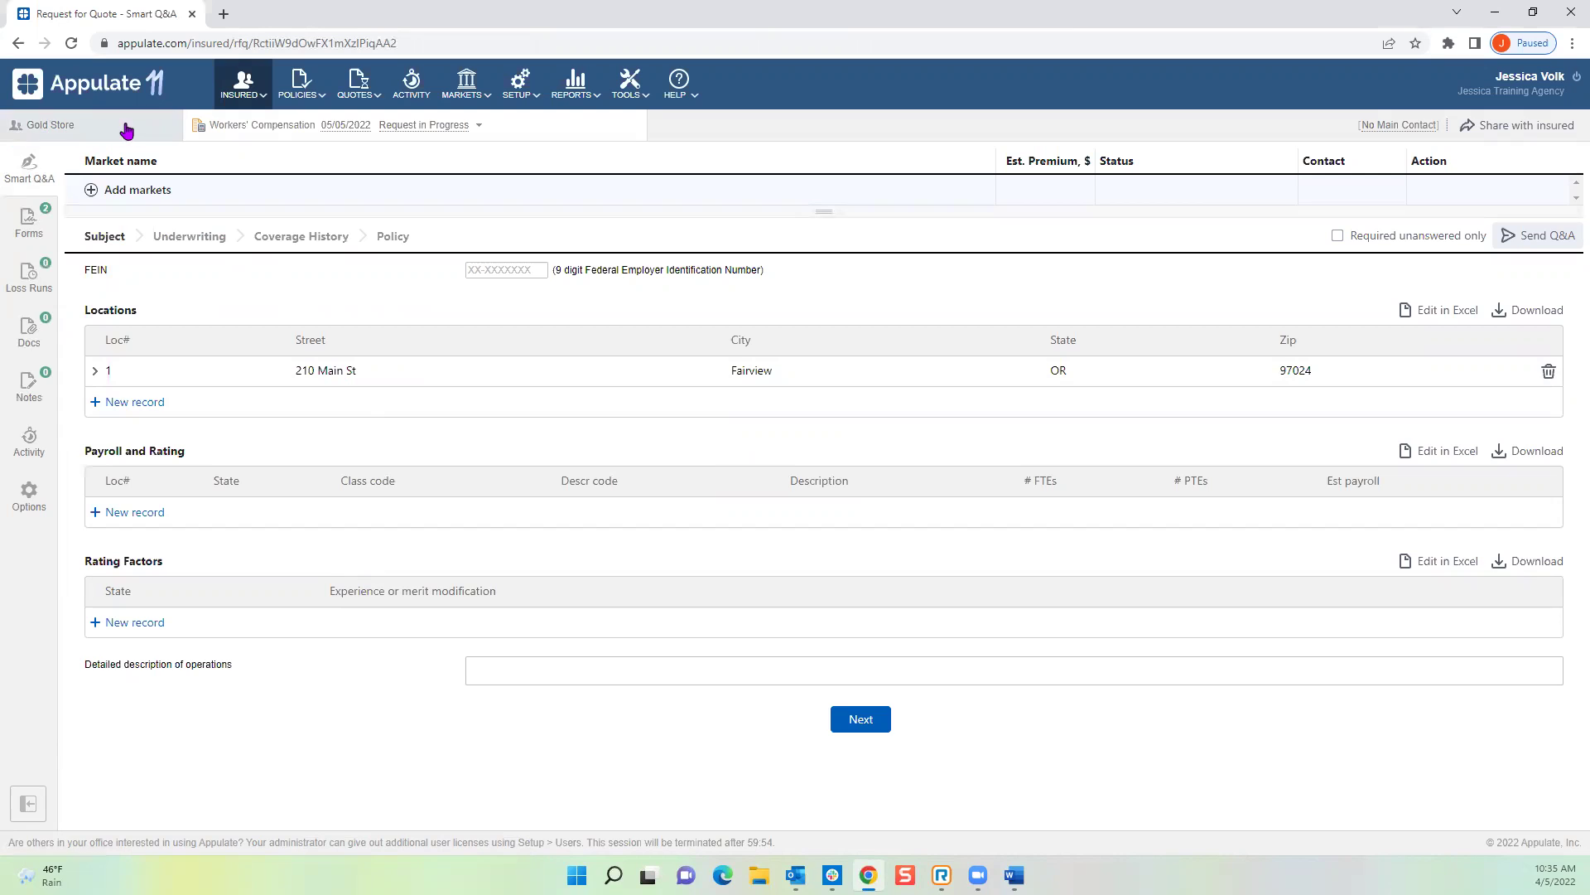
Step: Return to Gold Store's Insured - Main page, then go to its Contacts list
click(42, 126)
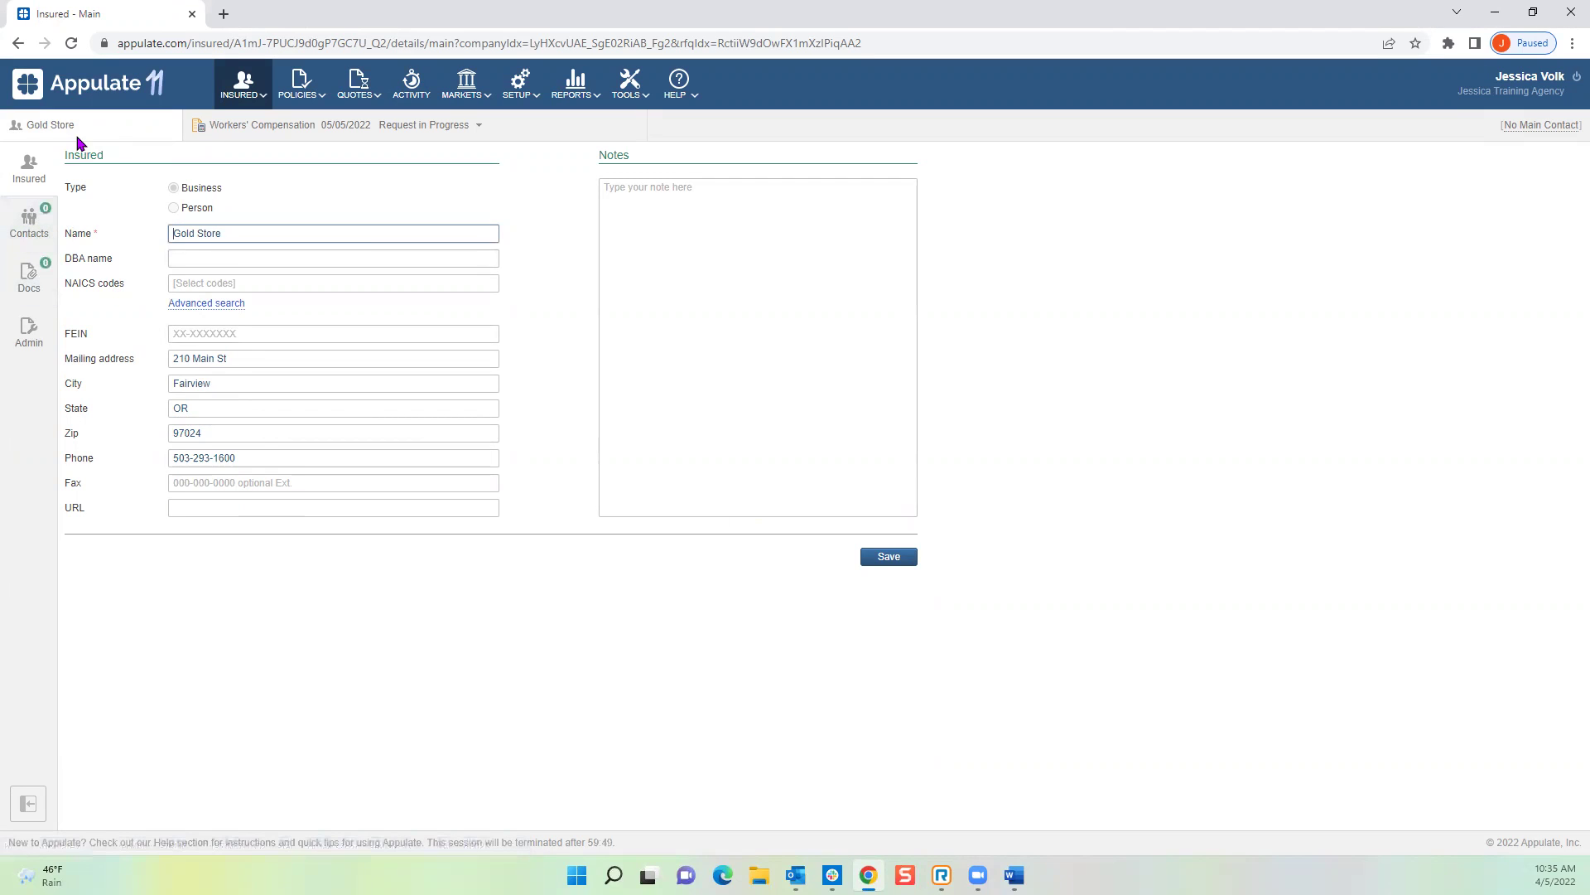
click(30, 224)
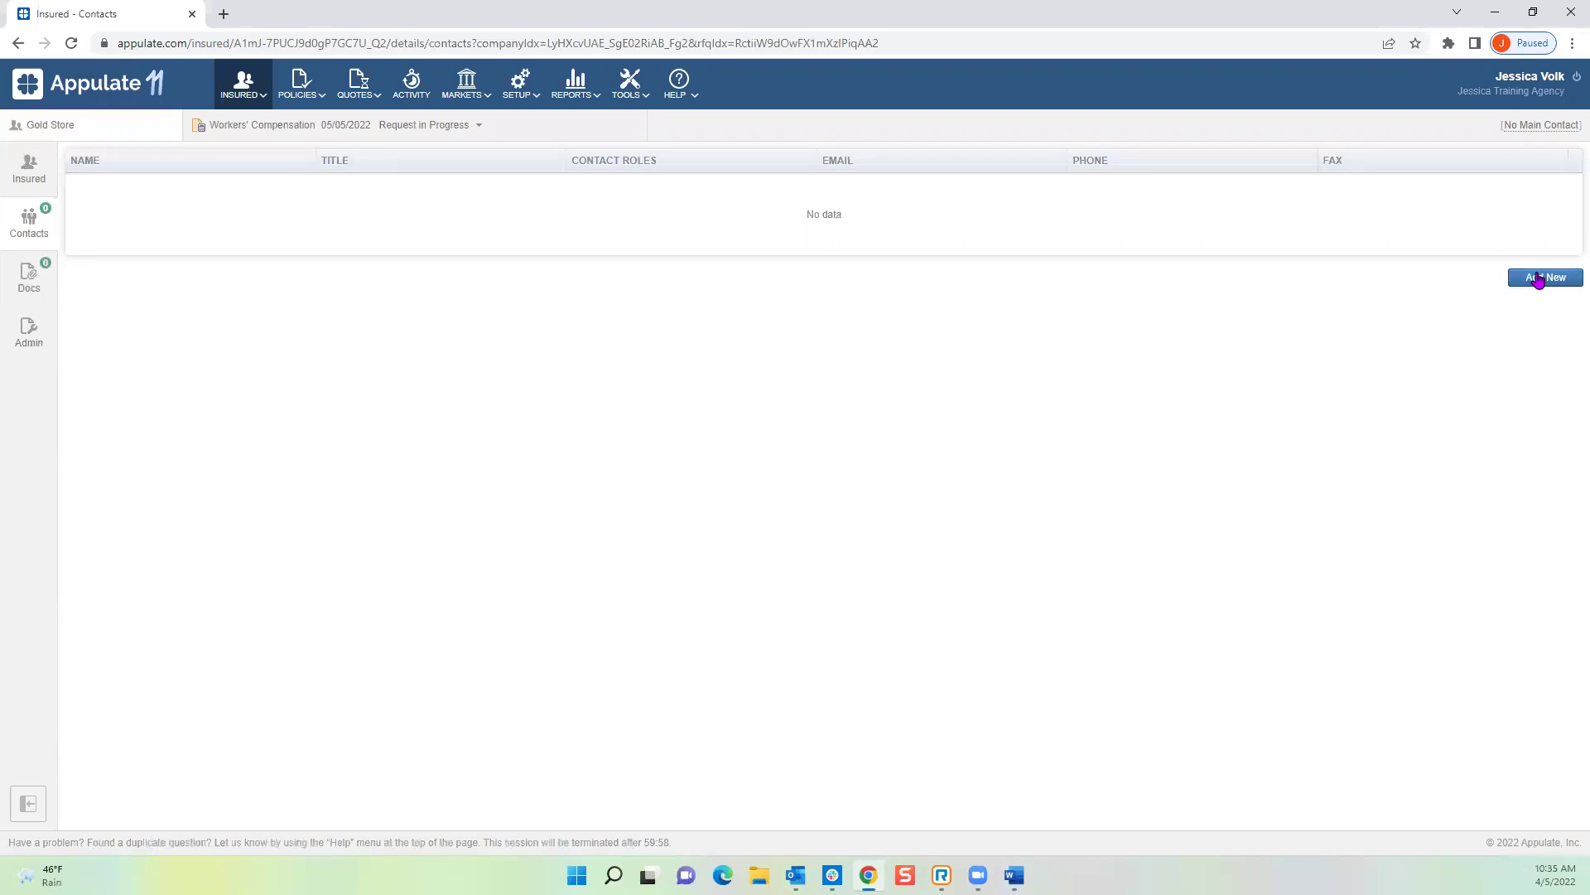
Step: Add and save a new contact with the person's first and last name and a placeholder e-mail
click(1547, 278)
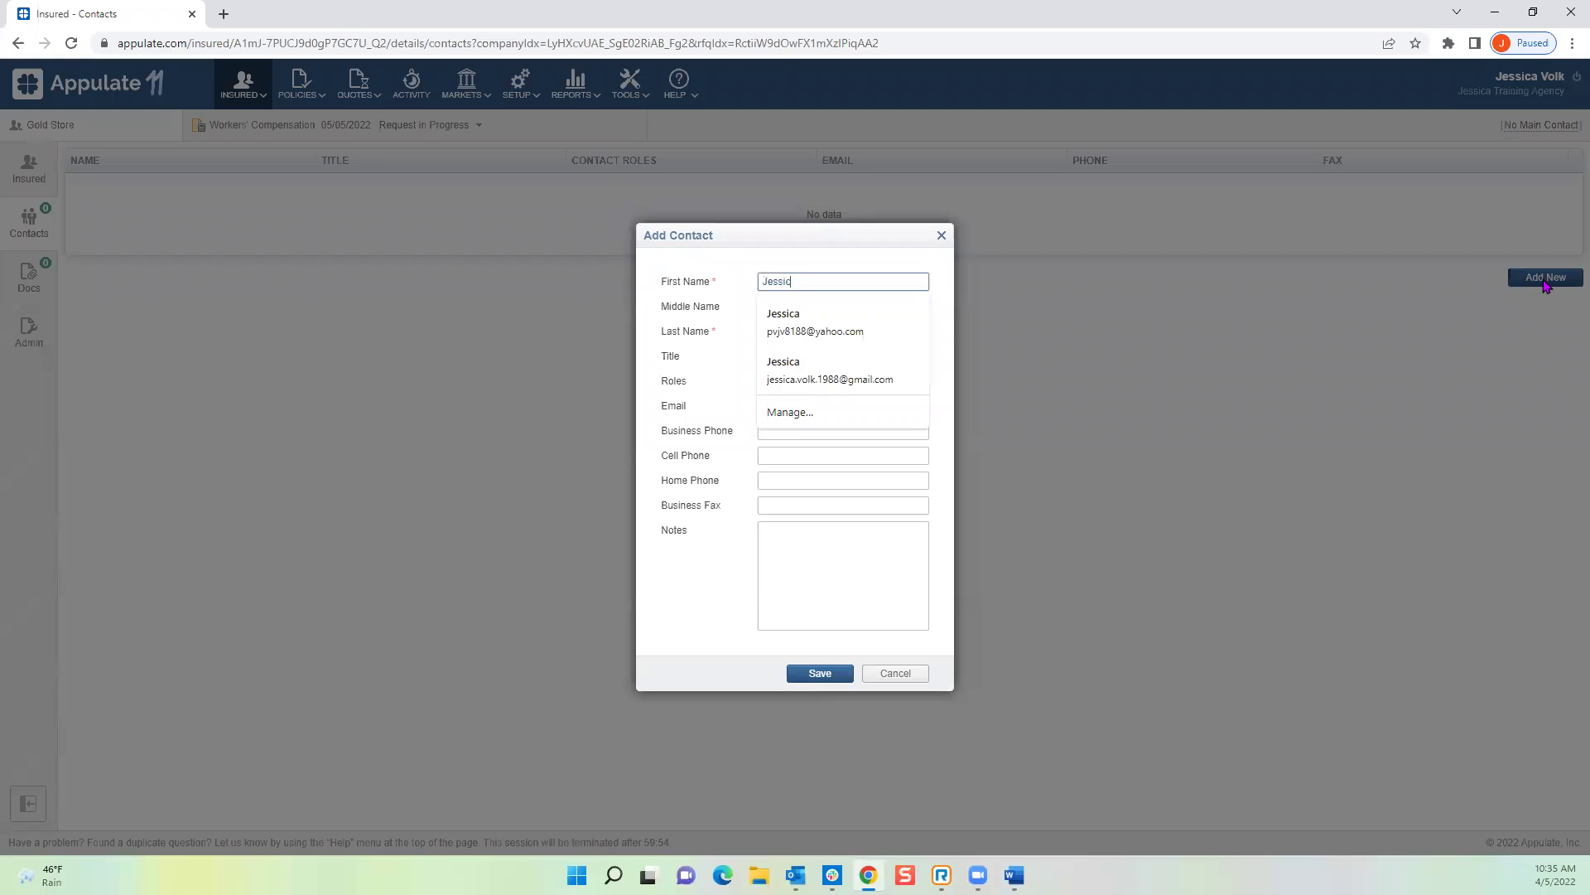
key(Tab)
key(Tab)
key(Tab)
key(Tab)
key(Tab)
key(Tab)
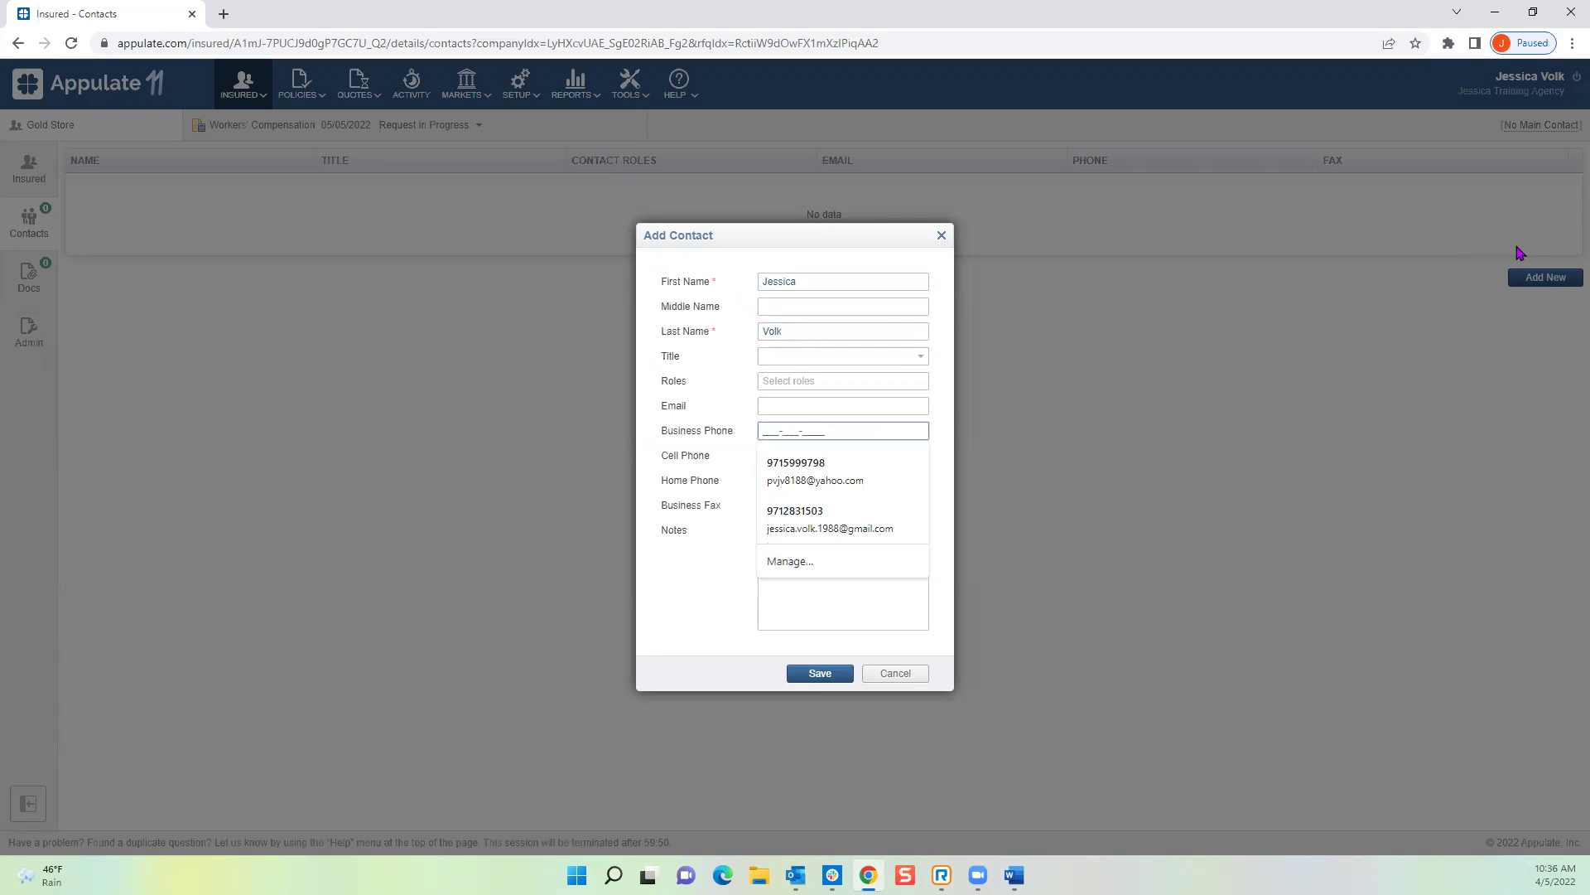
click(802, 405)
text(none)
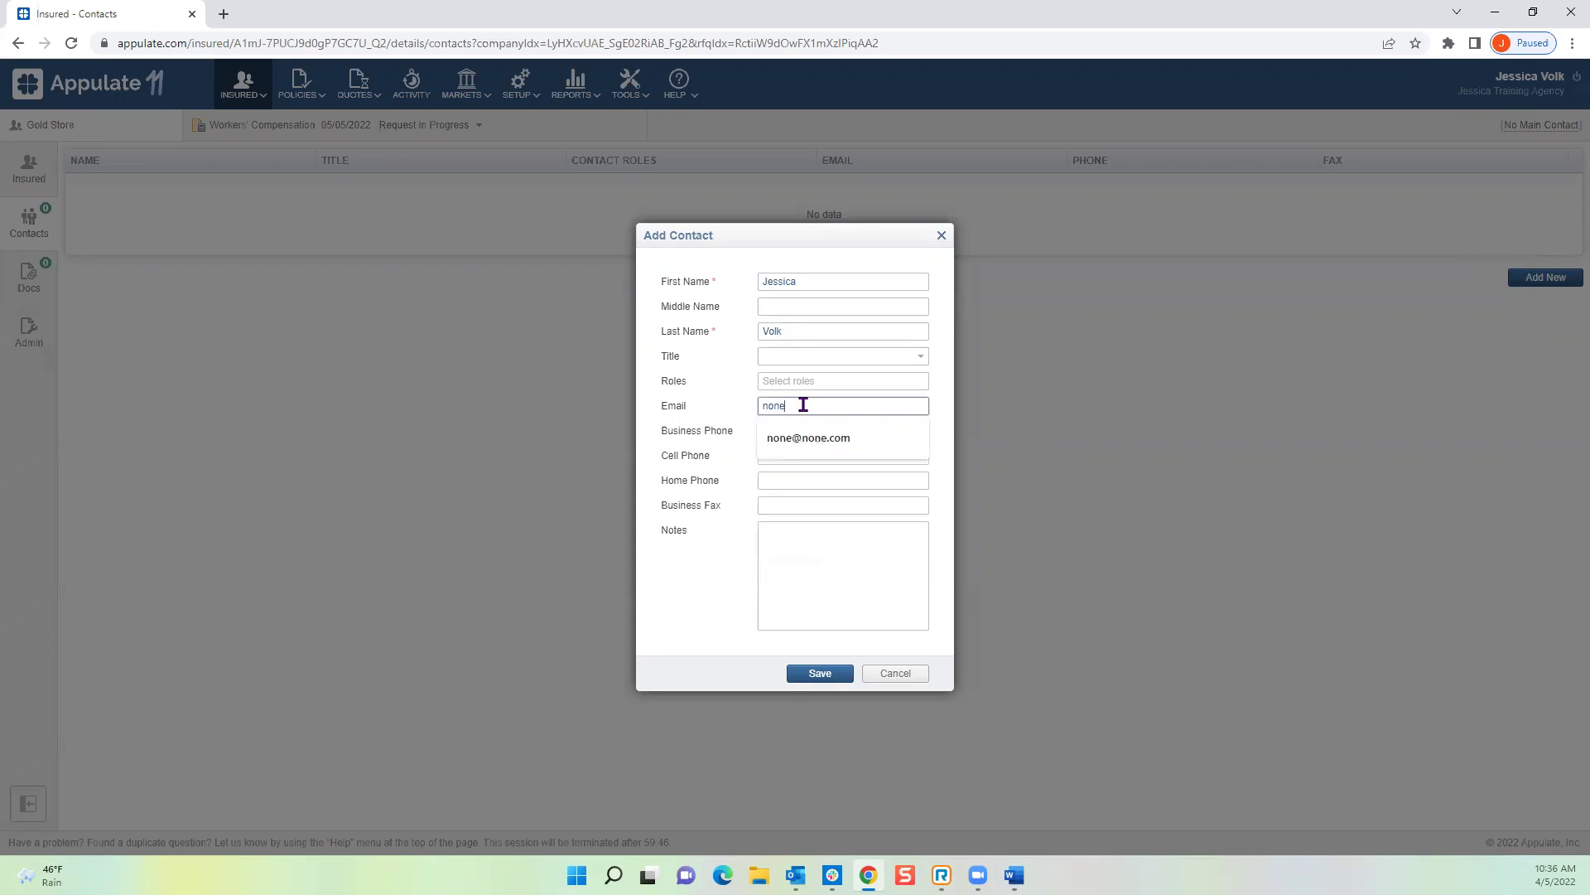
text(@none.com)
key(Tab)
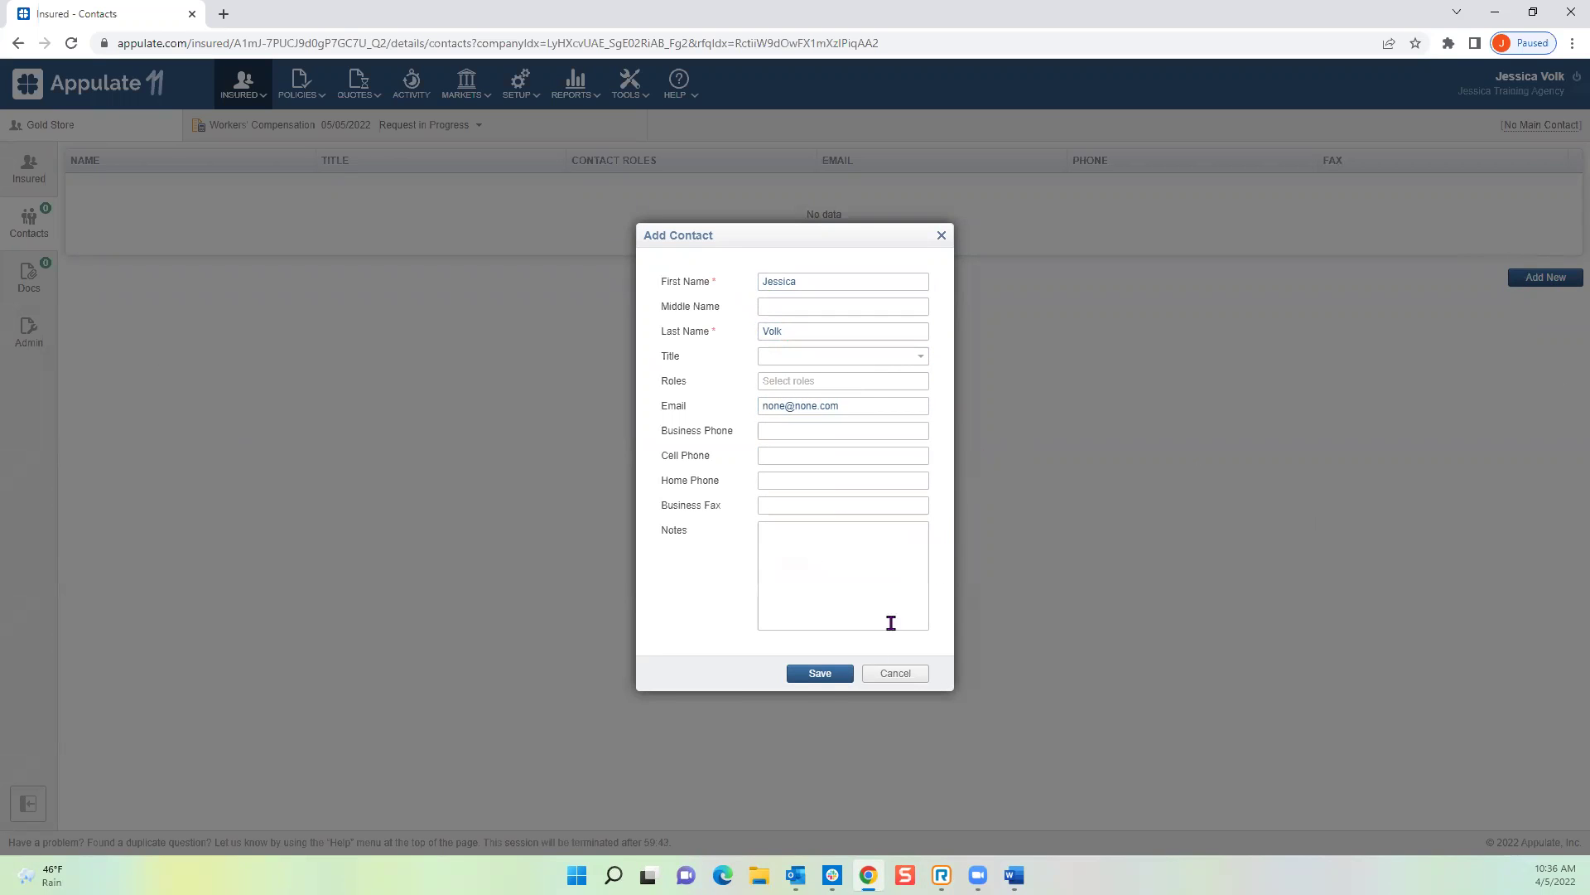
click(820, 672)
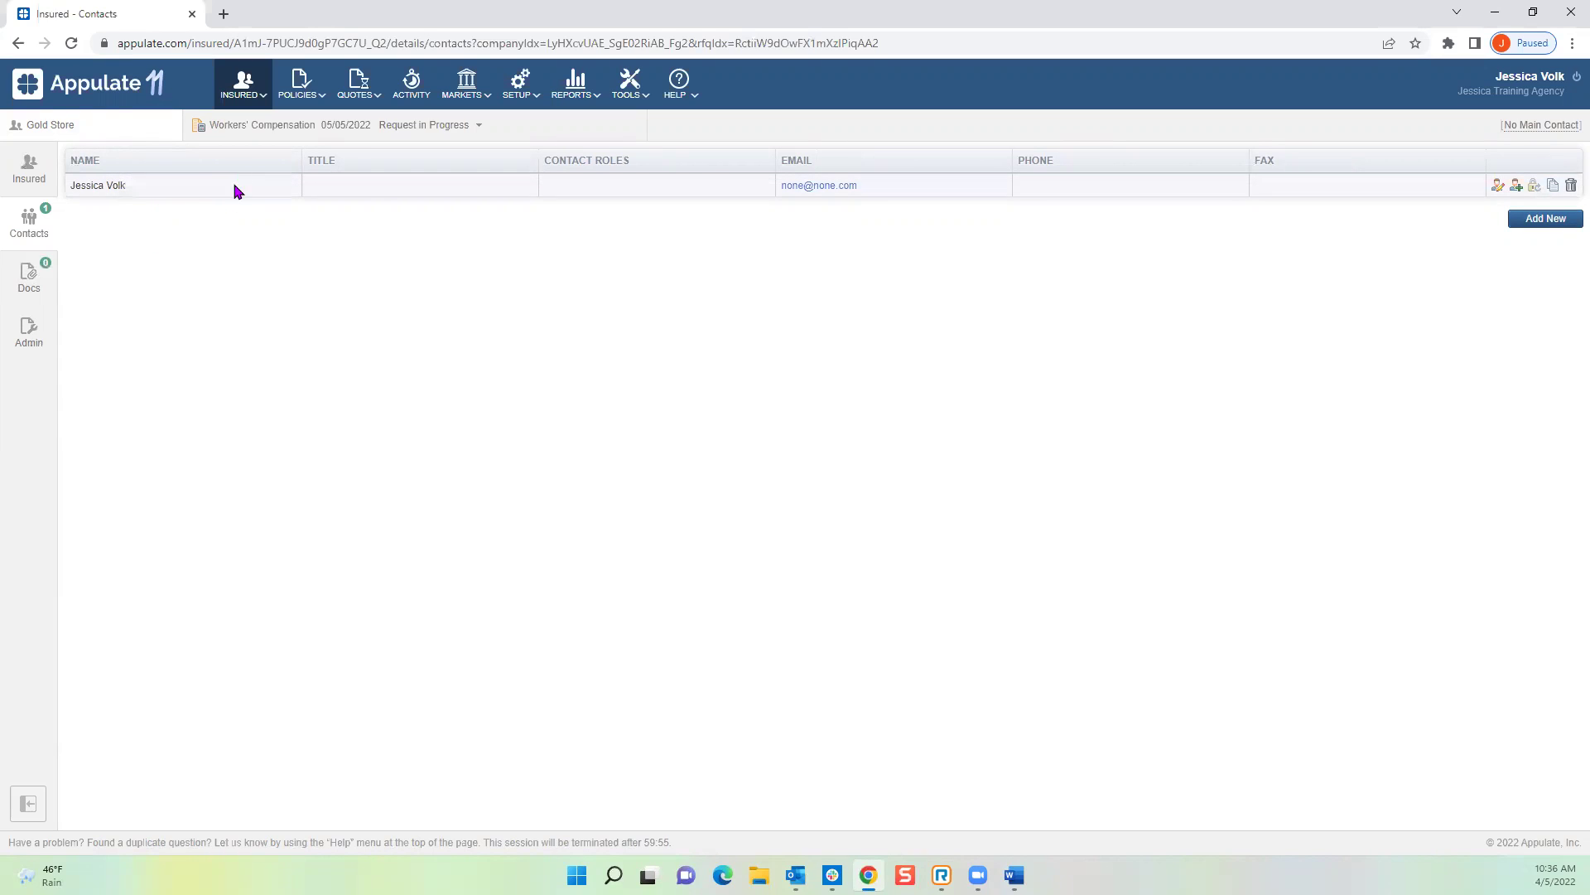
Step: Change the Workers' Compensation request's effective date to May 31, 2022, and save the dates
mouse_move(271, 114)
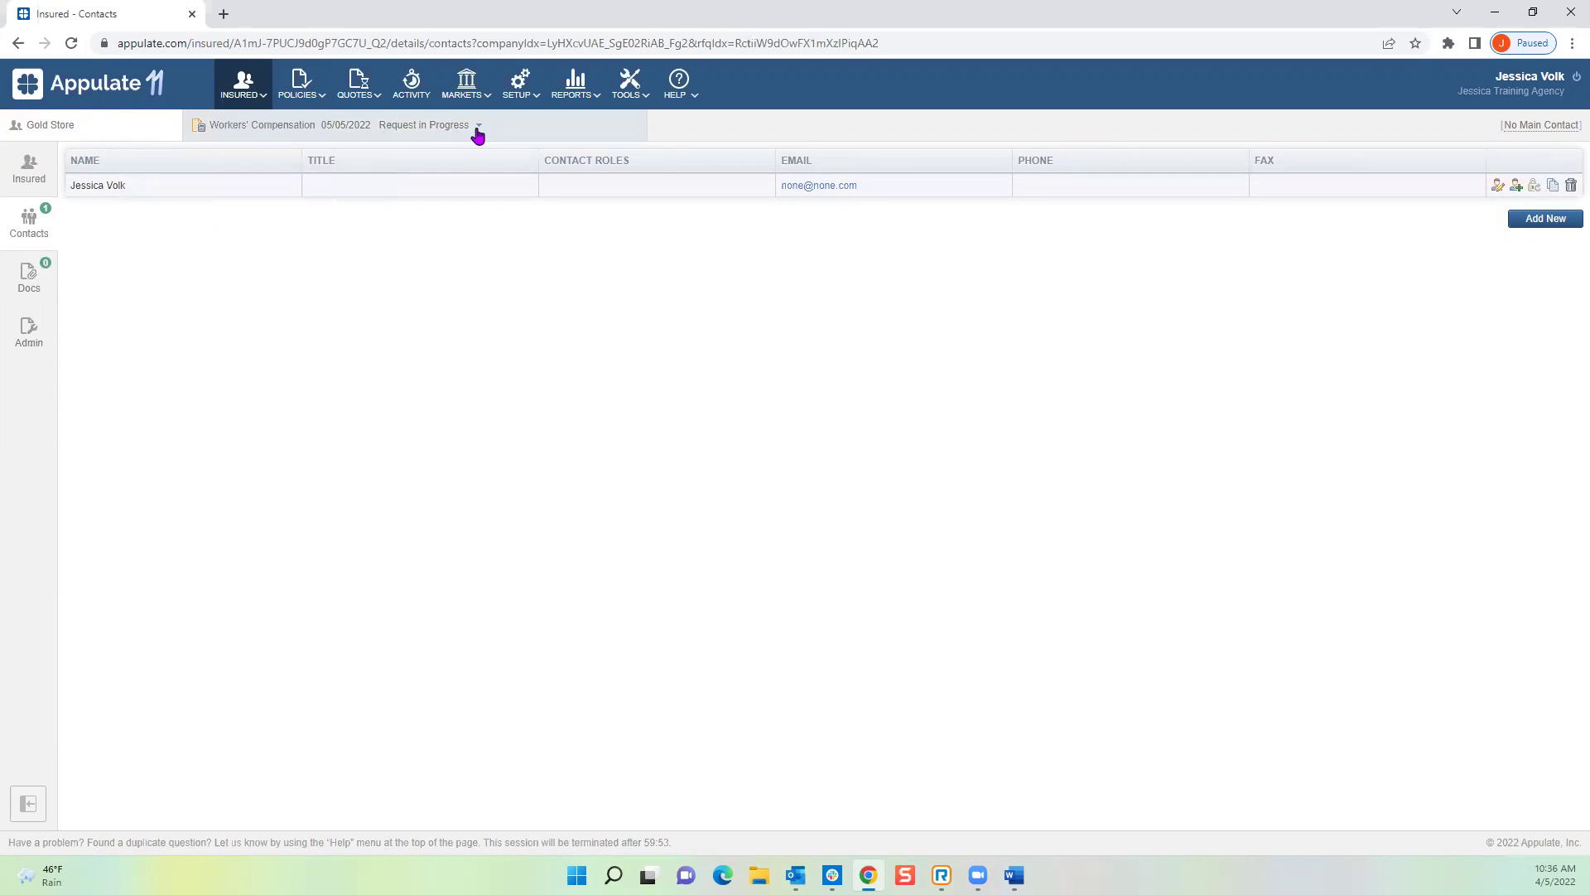
click(280, 133)
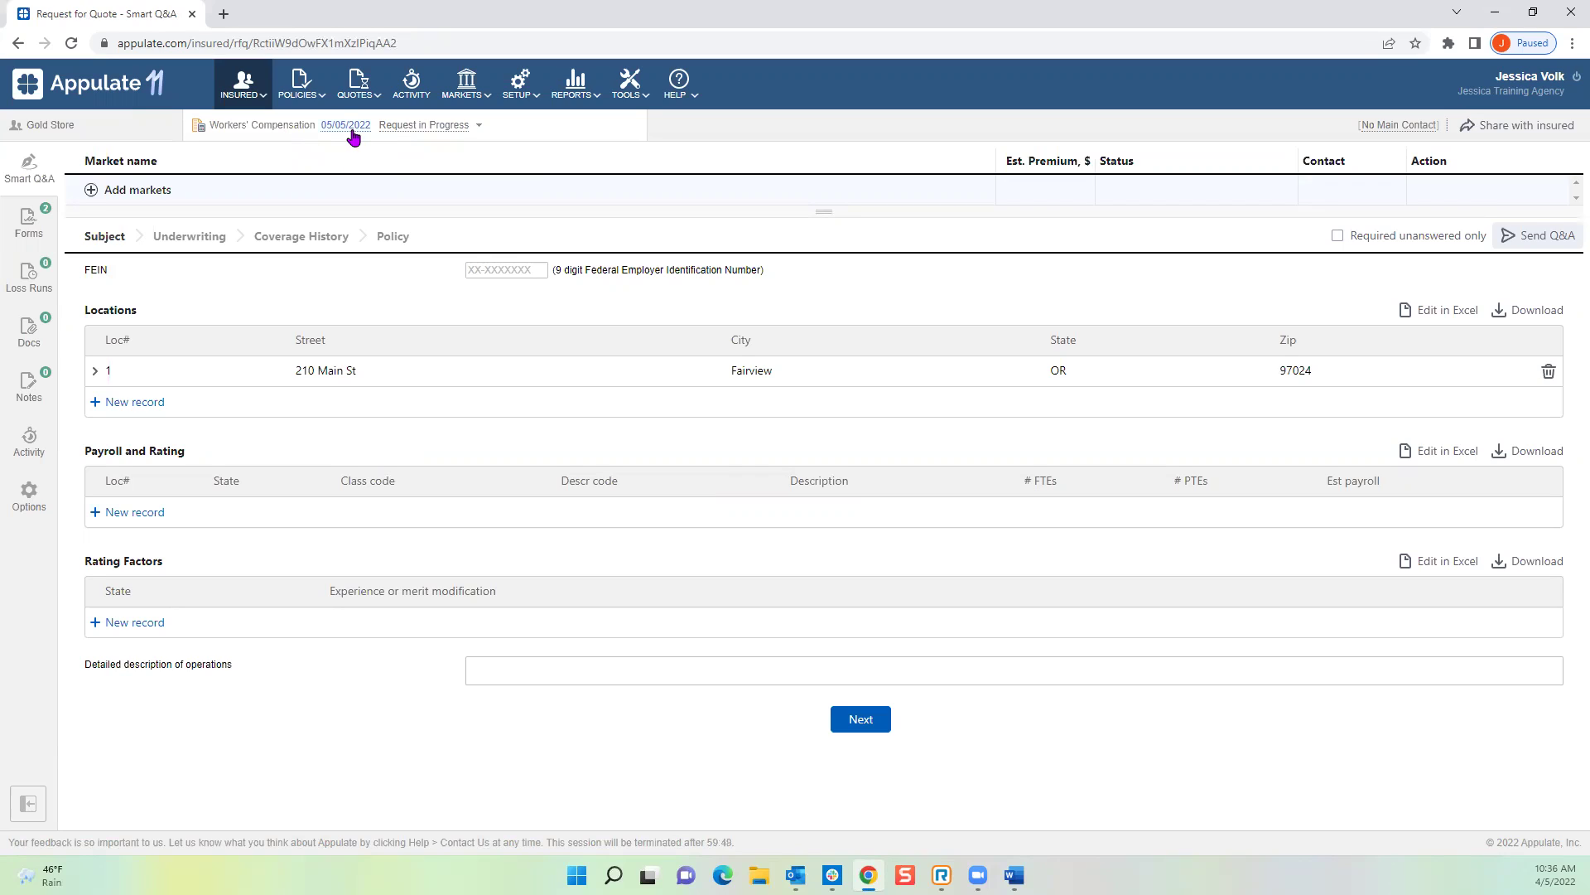
click(352, 128)
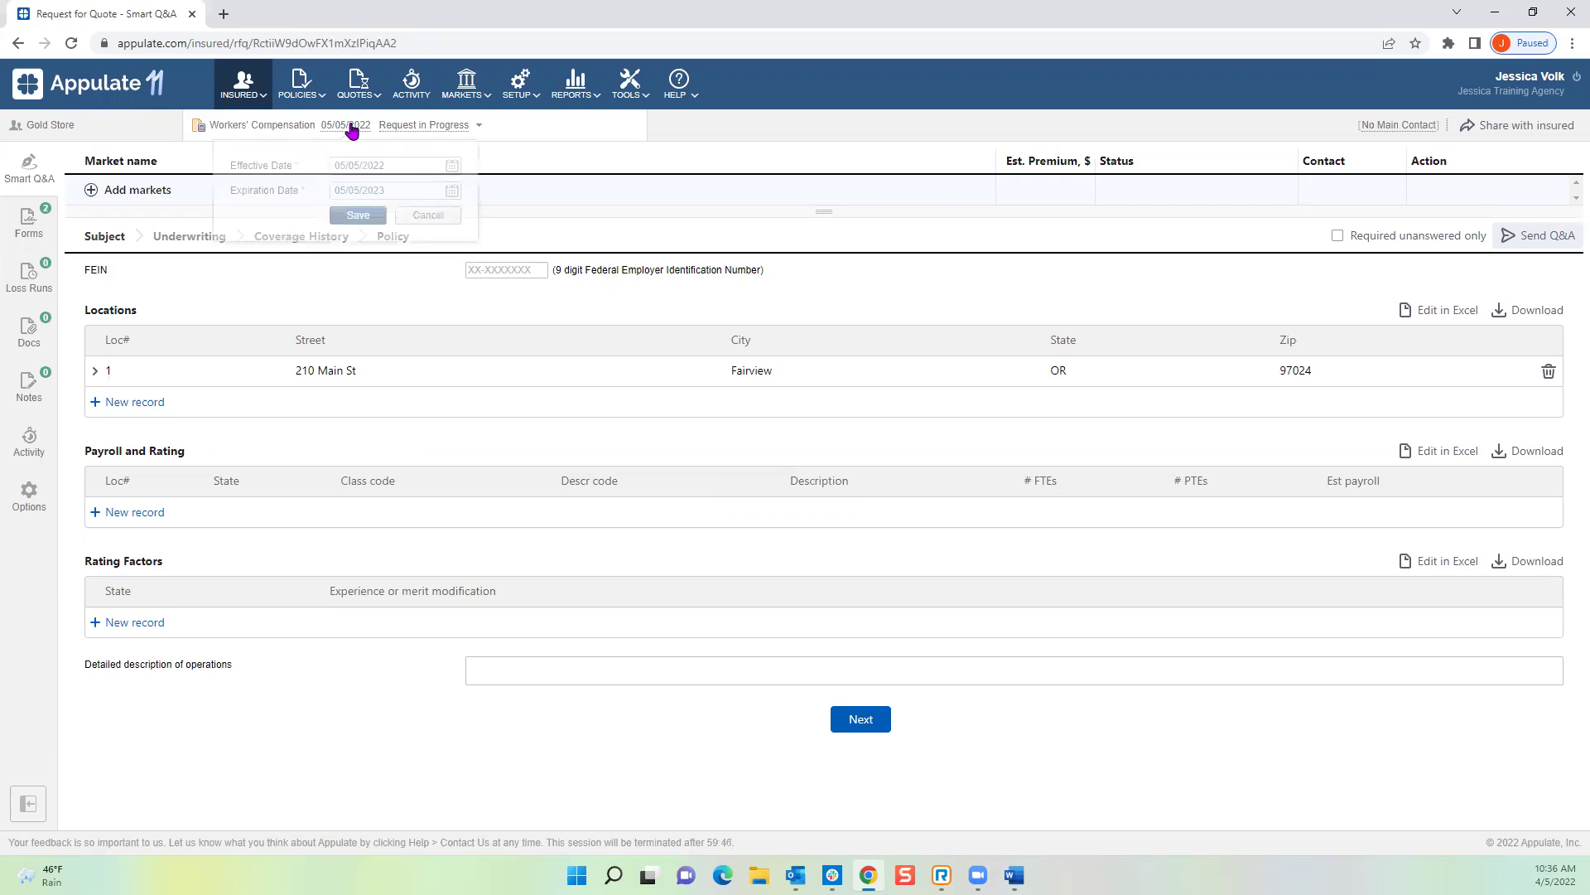
click(451, 165)
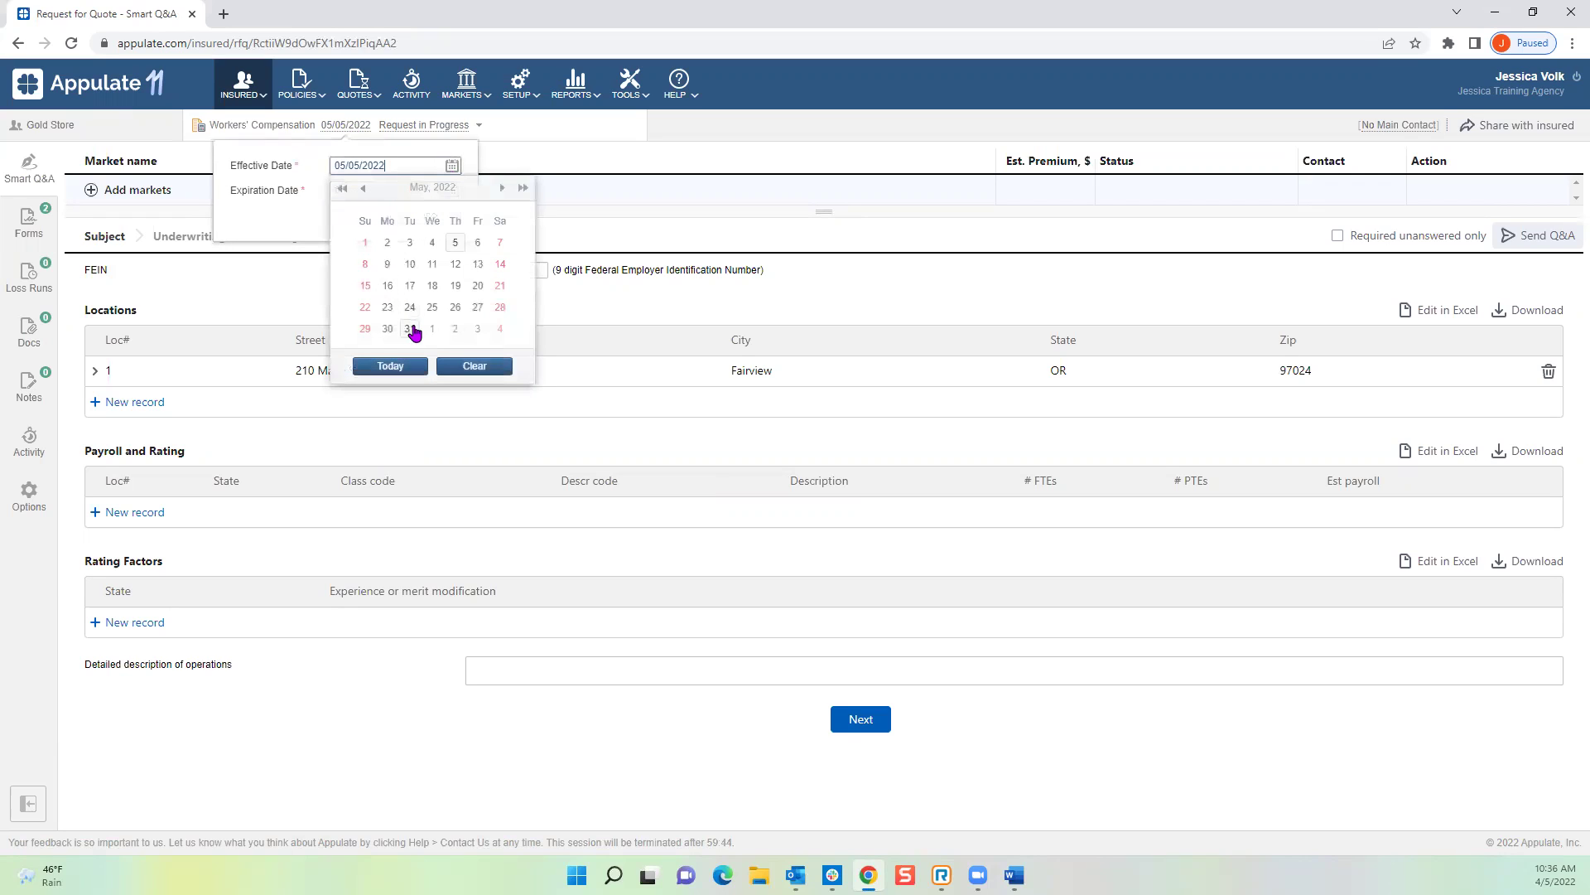
click(409, 328)
click(358, 217)
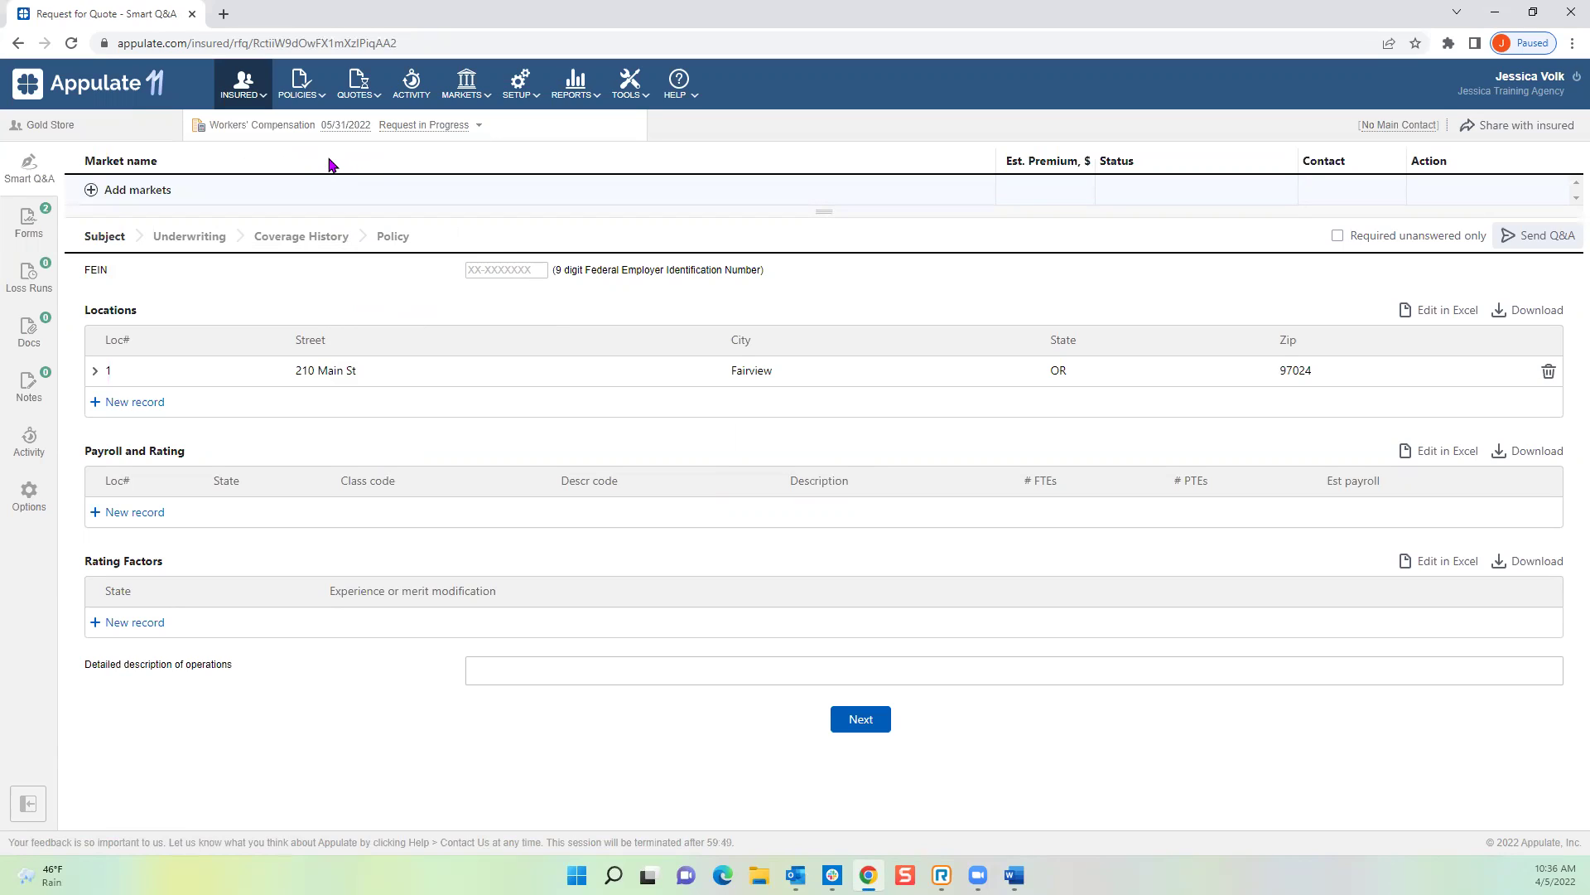
click(481, 129)
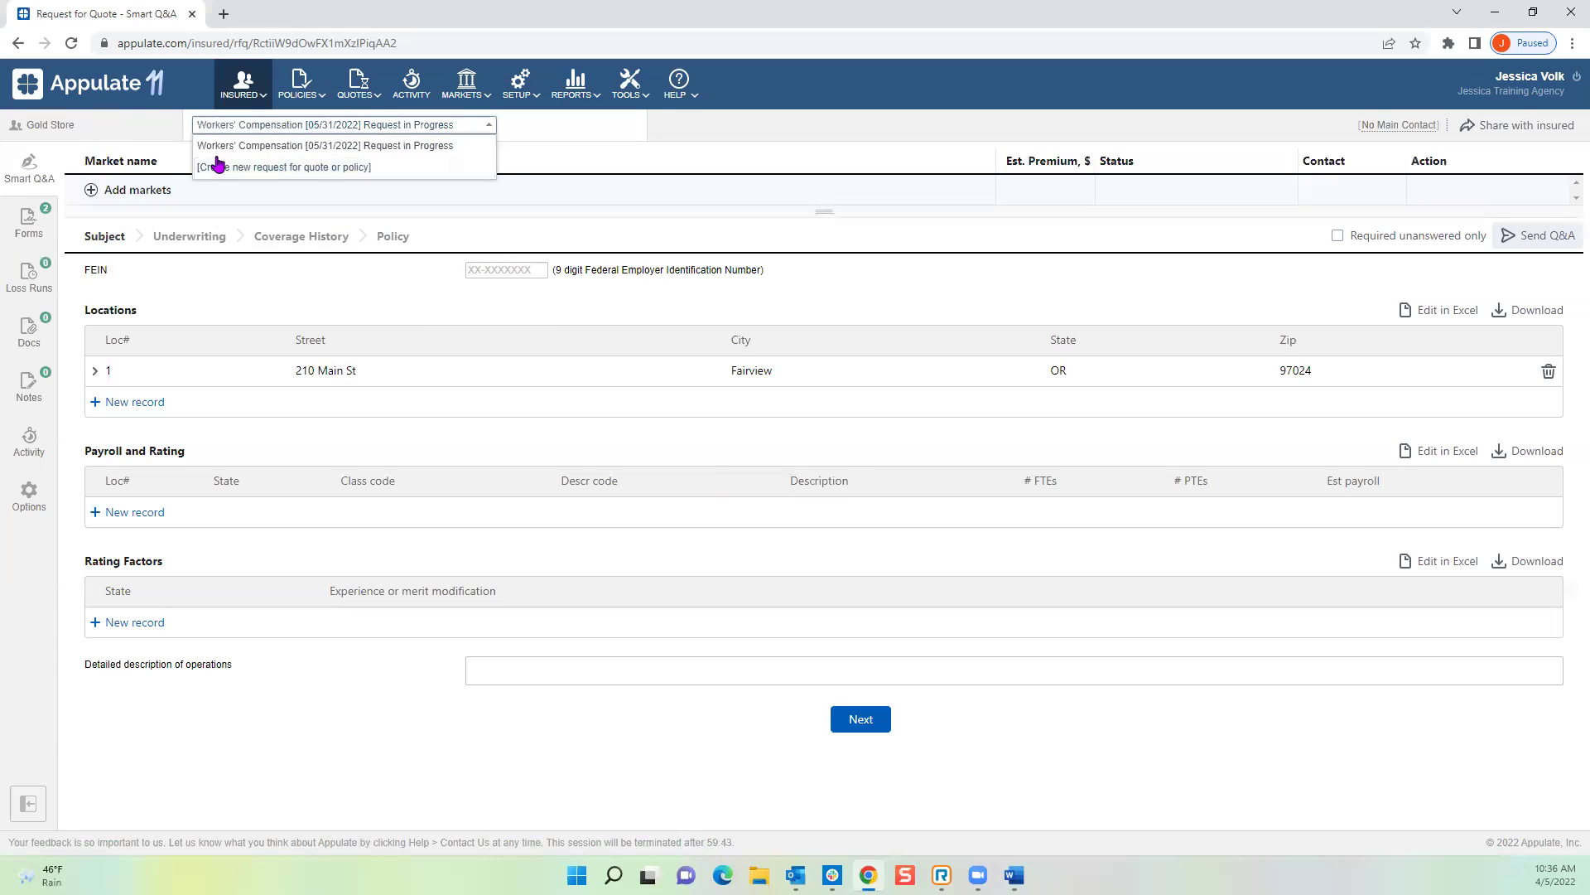
Step: Create a new request with General Liability as the insurance line, effective May 31, 2022
click(284, 170)
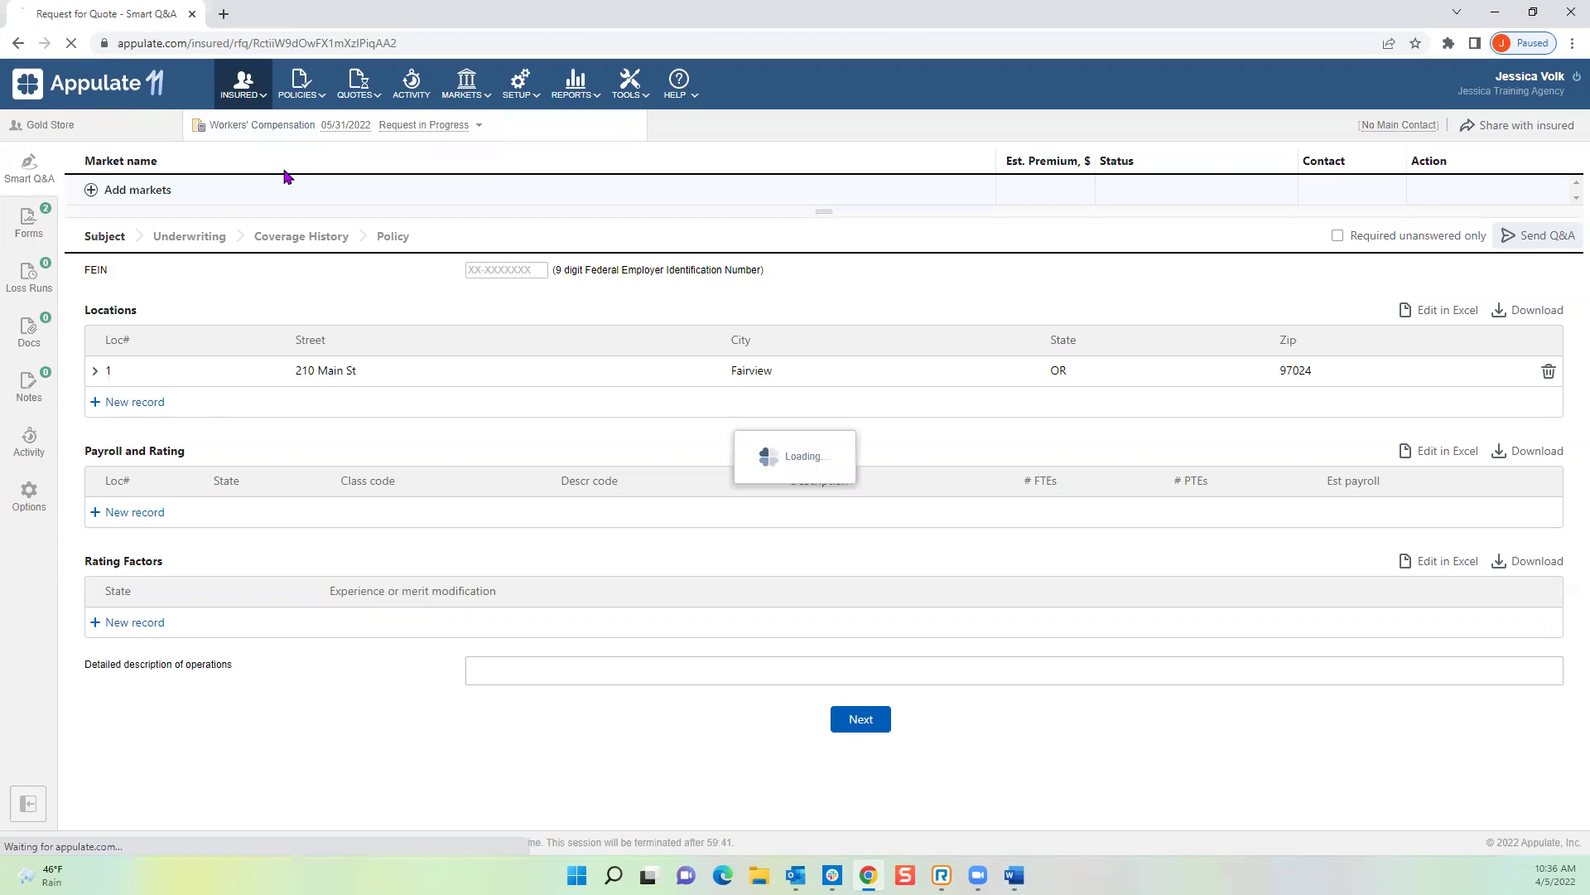
click(267, 266)
text(ge)
click(269, 346)
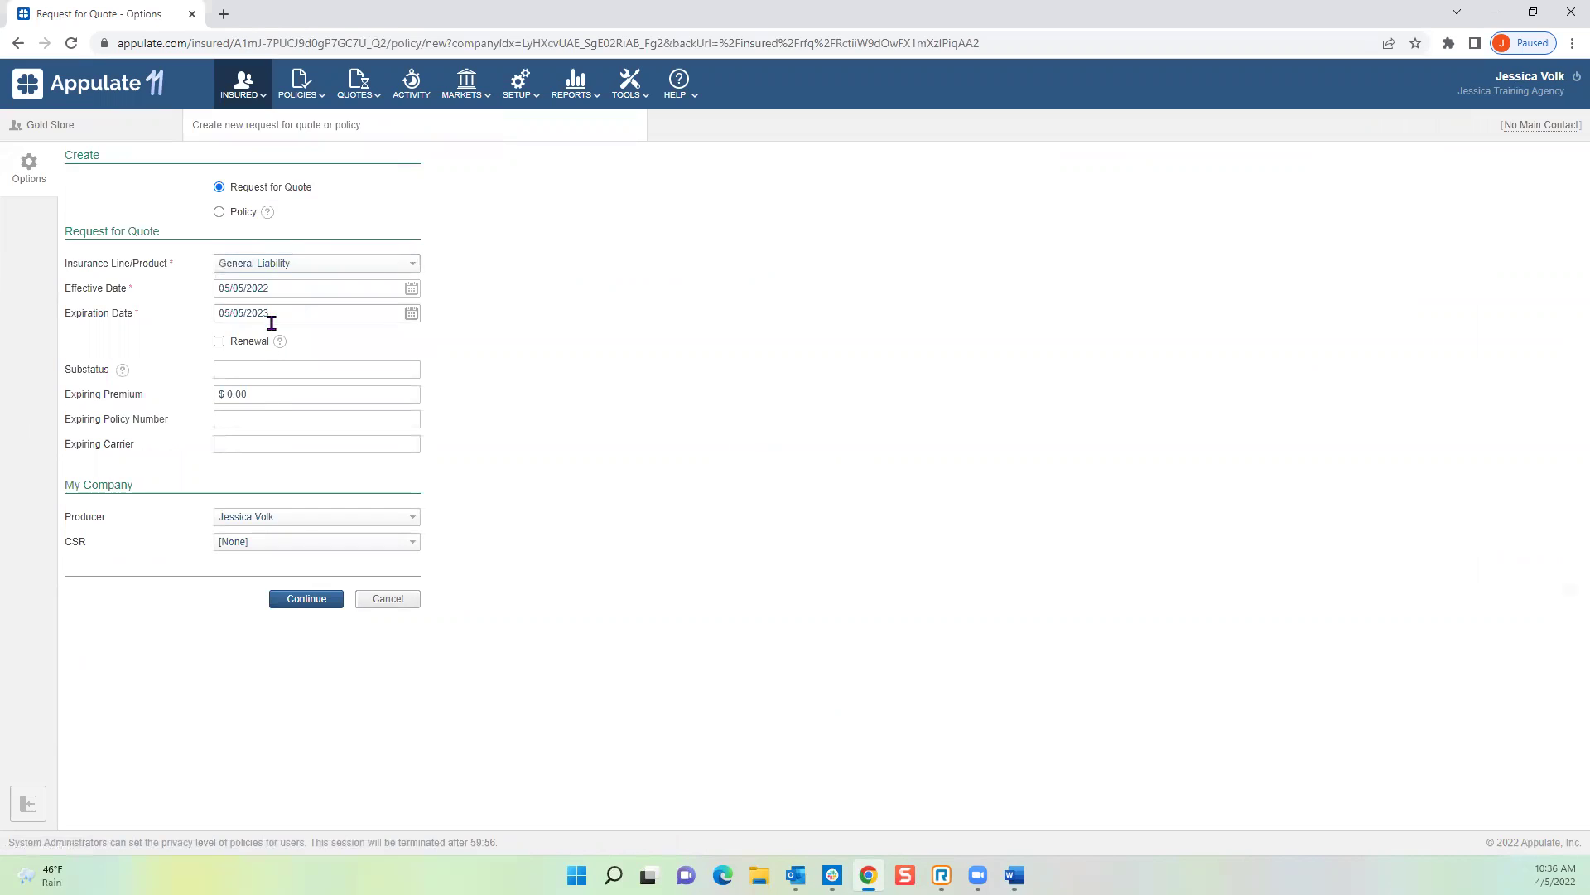
click(410, 289)
click(294, 450)
click(330, 597)
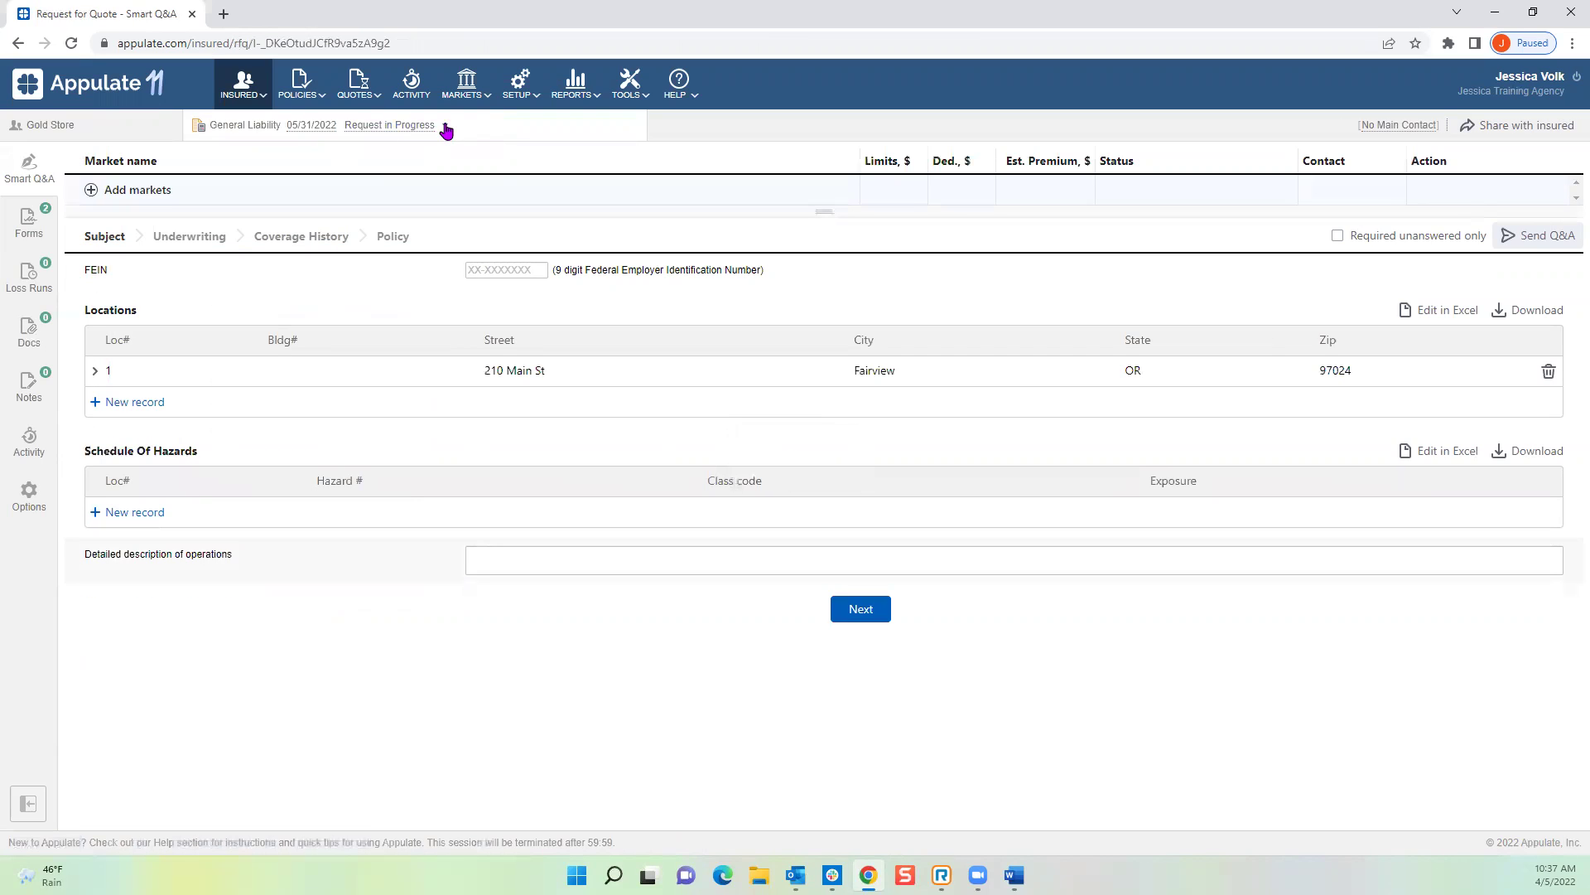
click(443, 125)
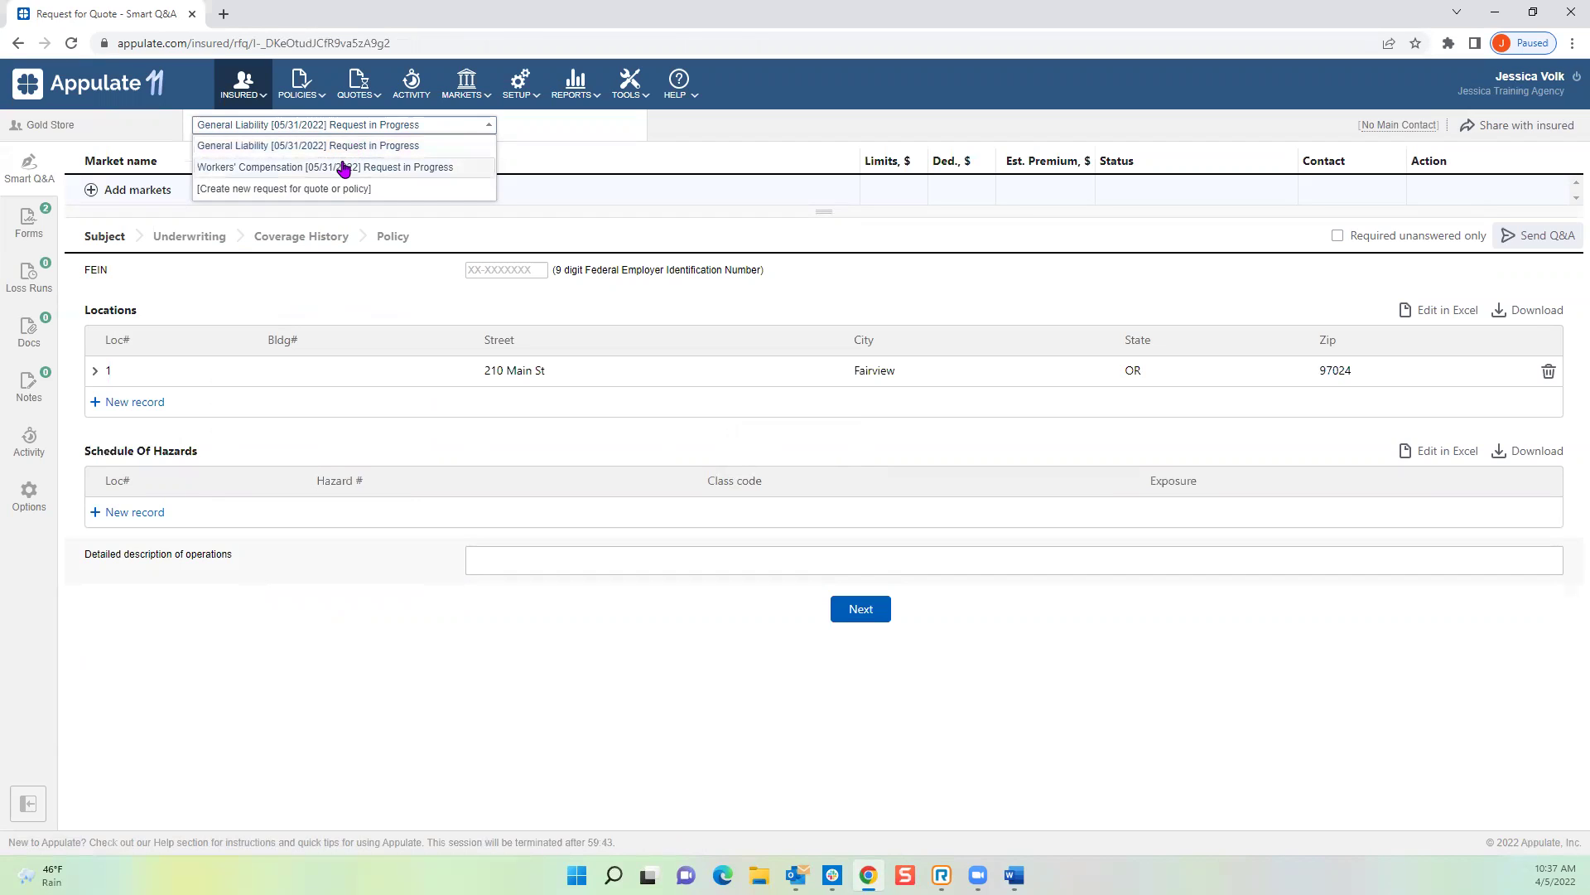
Step: Switch to the Workers' Compensation request and set the agency producer as main contact
click(343, 169)
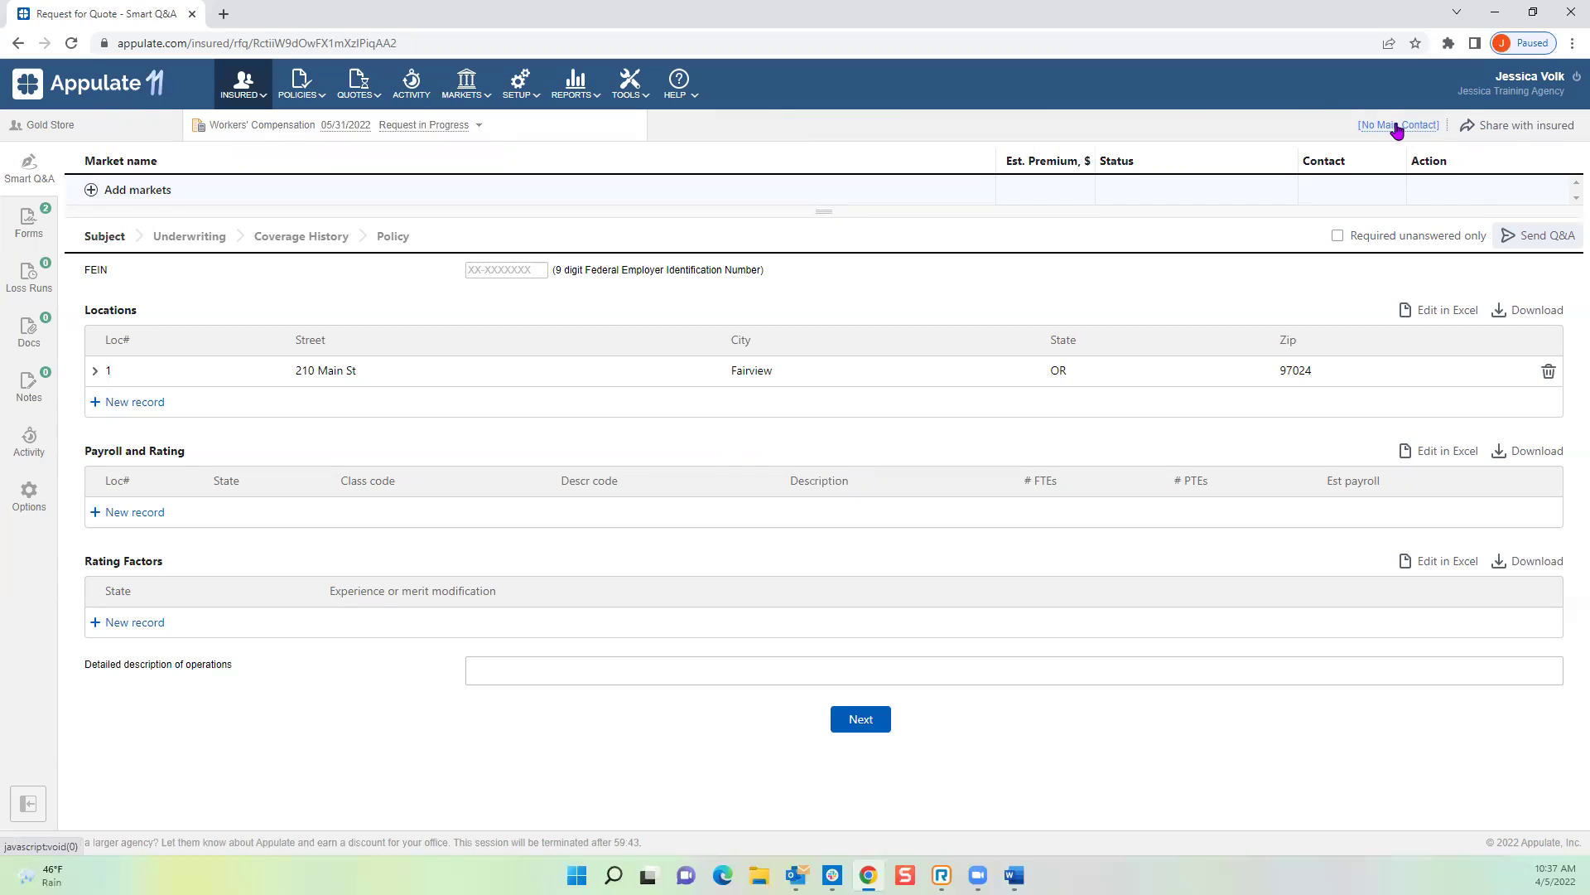
click(1398, 130)
click(1335, 154)
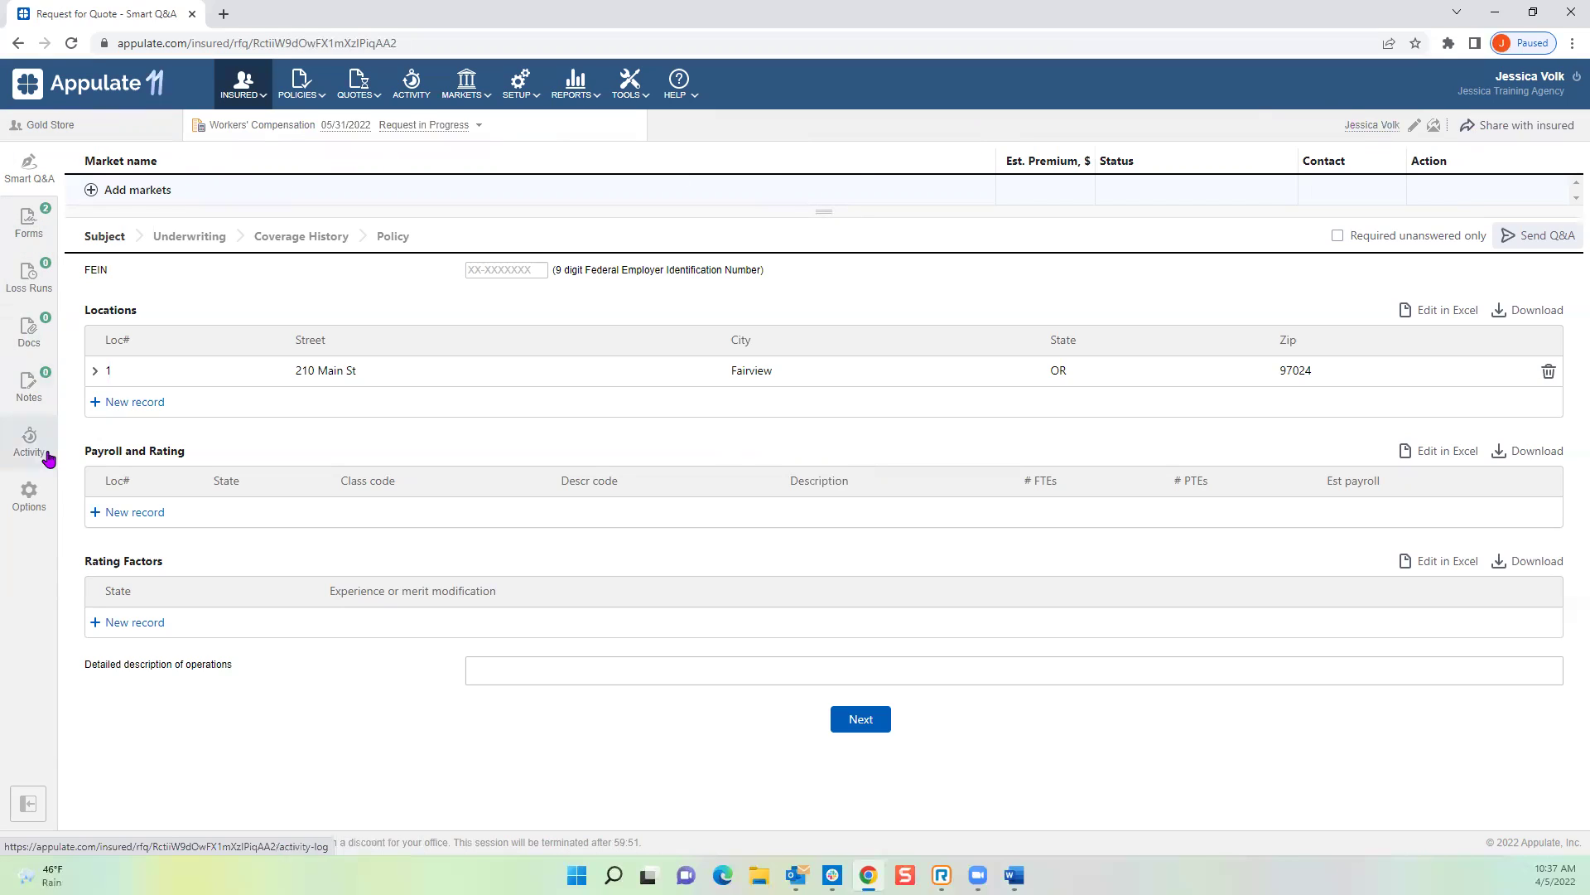
Step: In Loss Runs, edit the insurance history: 2021 market Hartford Fire Insurance Co with its policy number
click(38, 284)
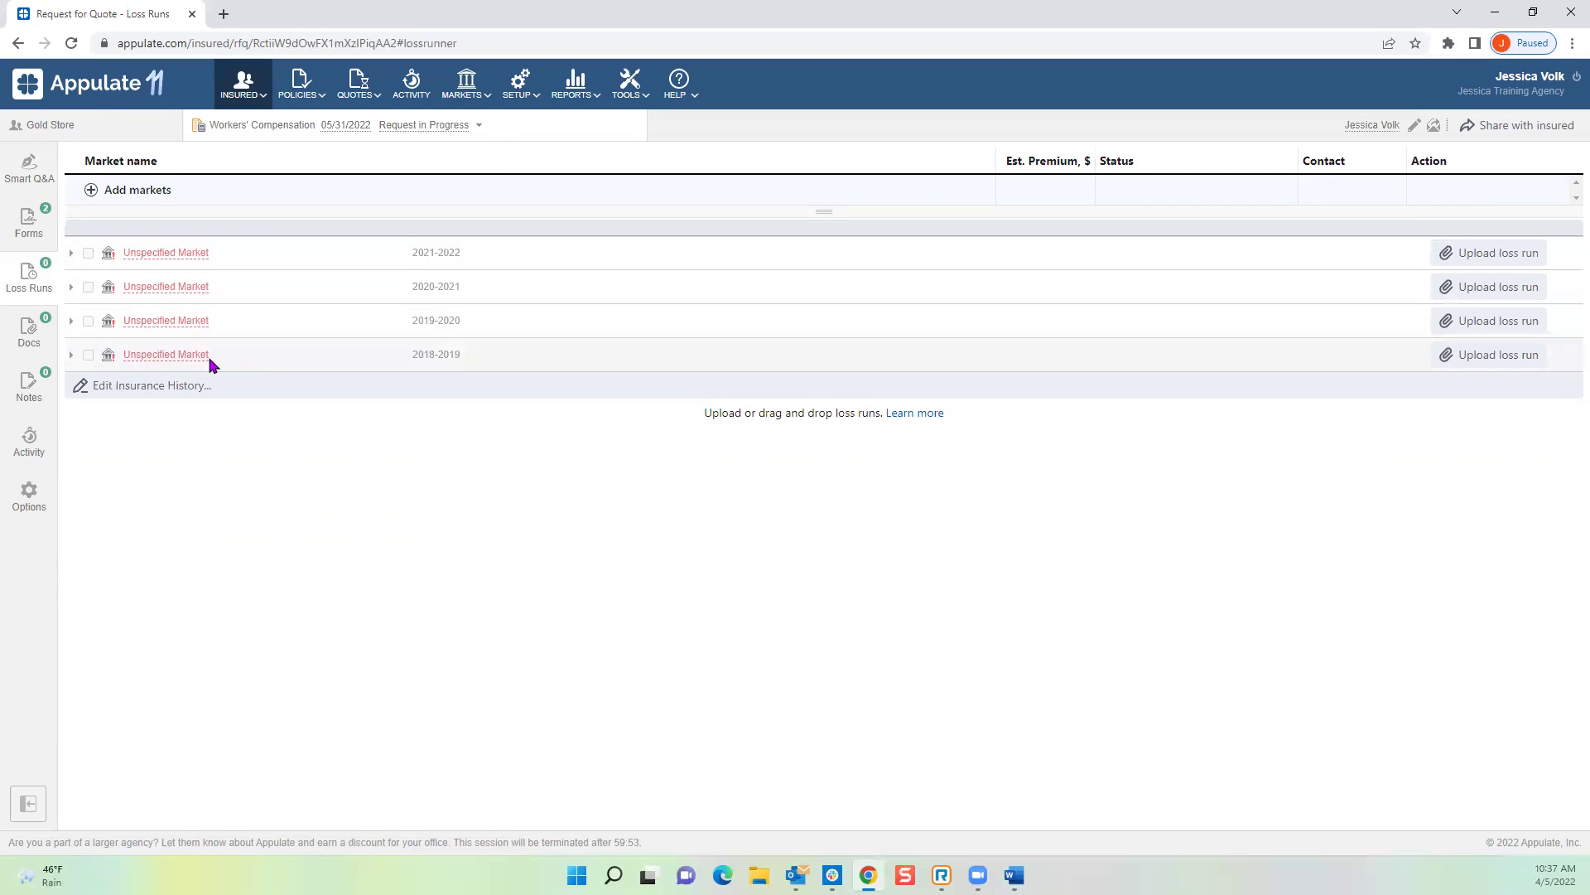
click(139, 387)
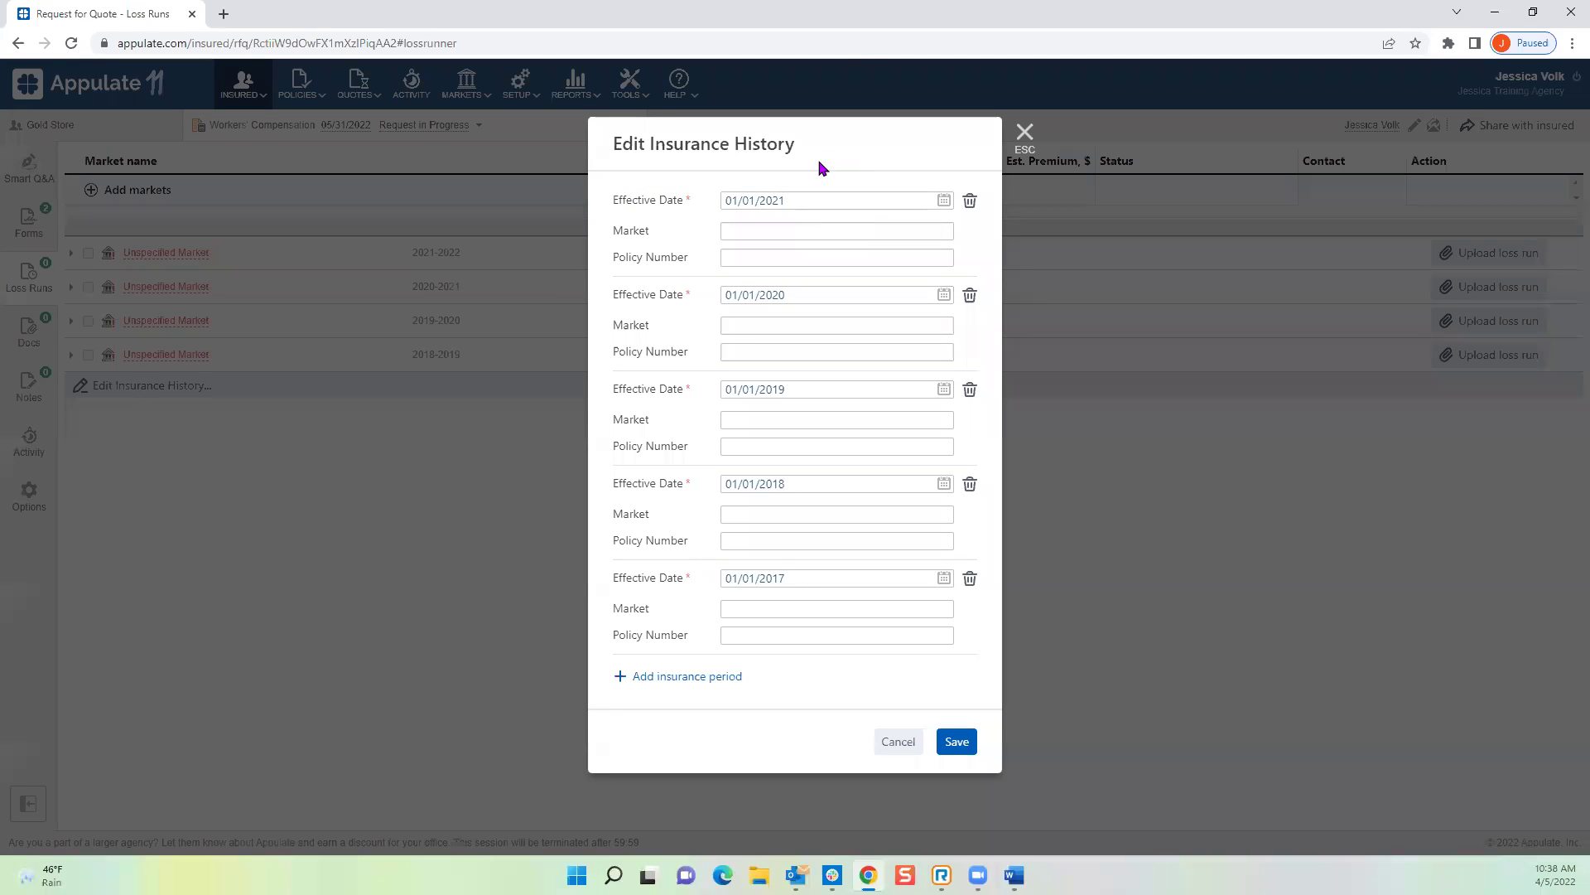
click(780, 230)
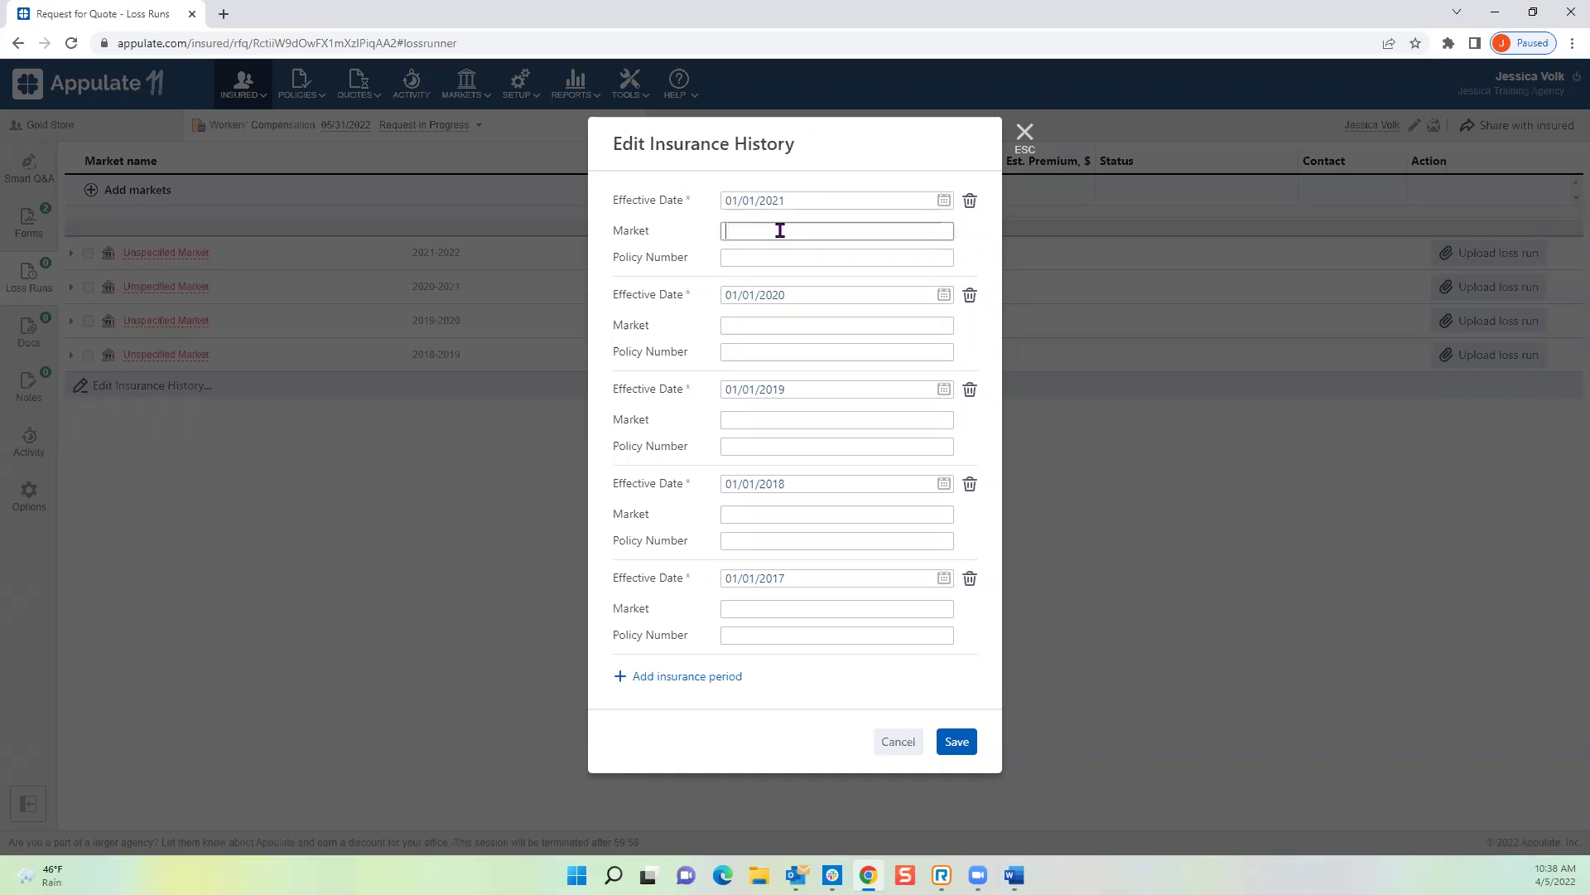
text(hart)
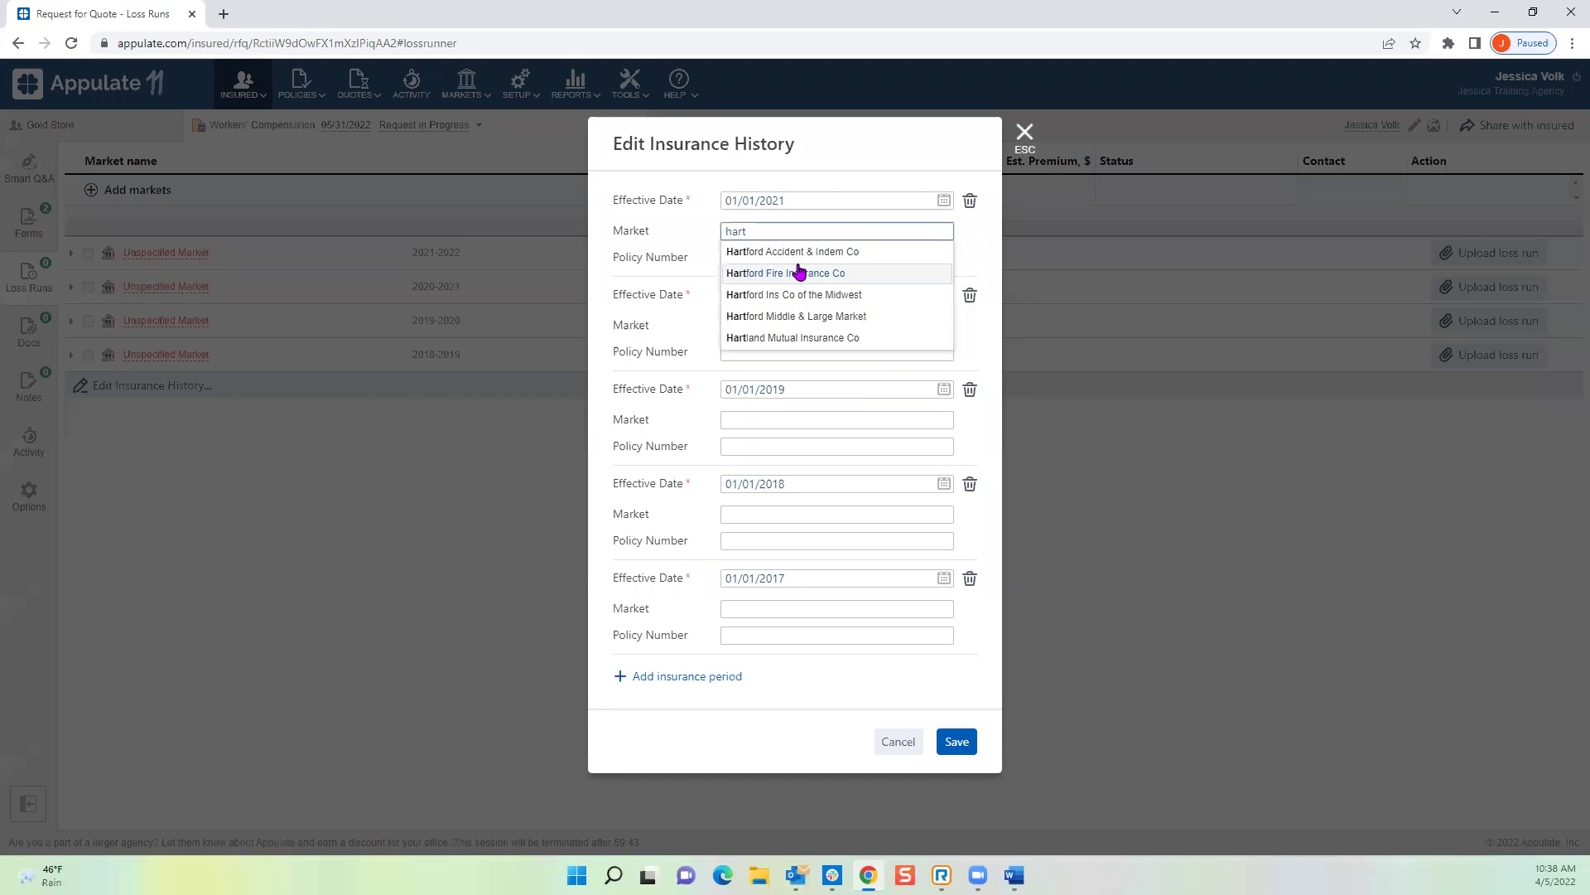
click(778, 276)
click(790, 258)
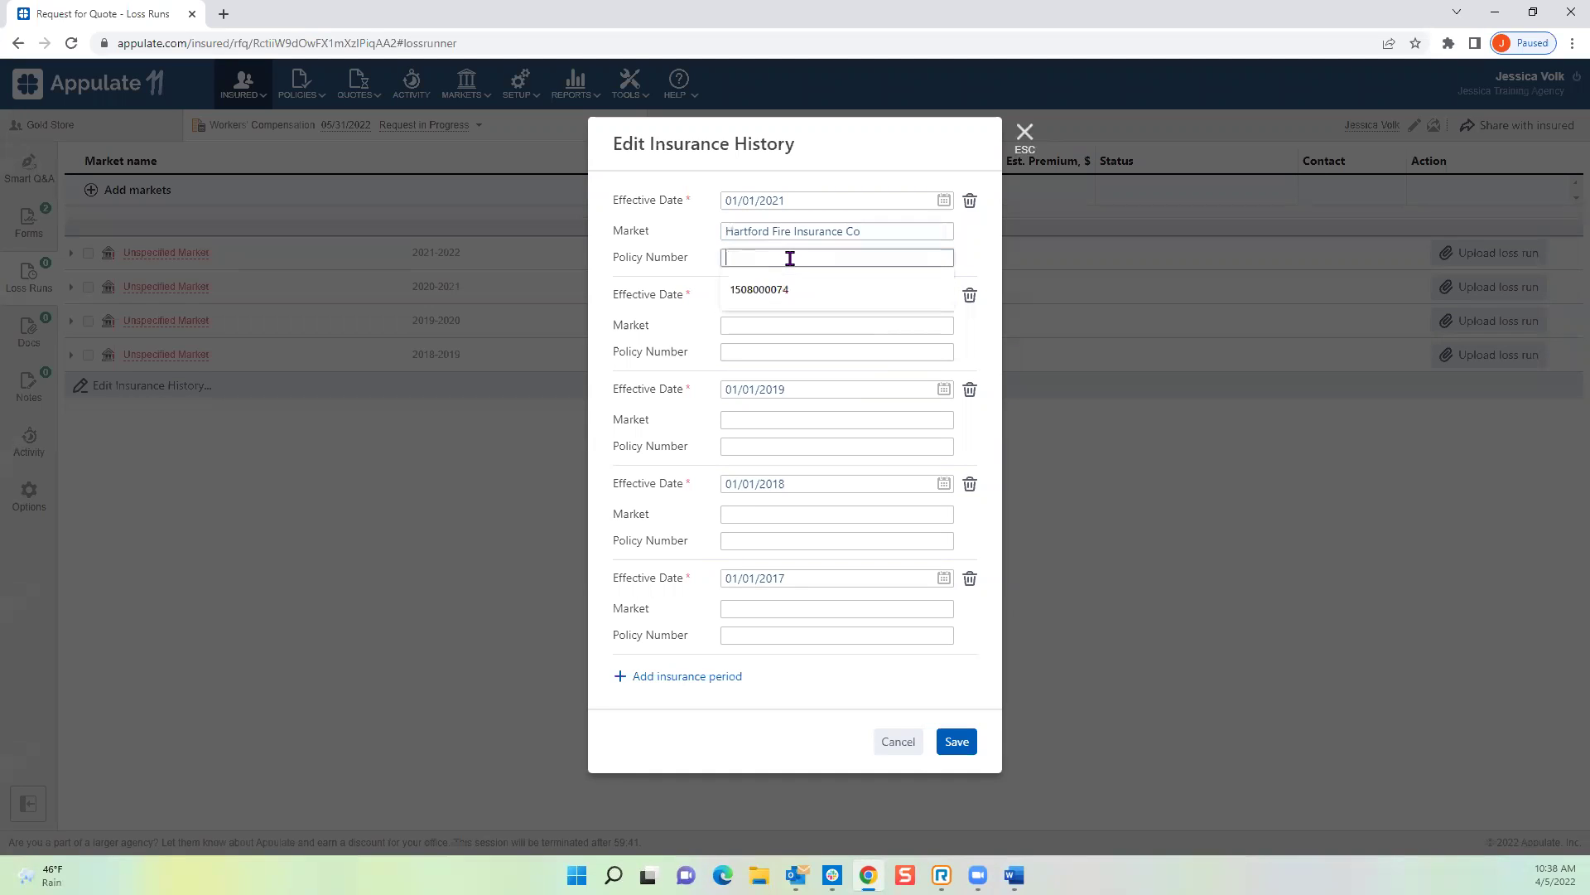
text(123456)
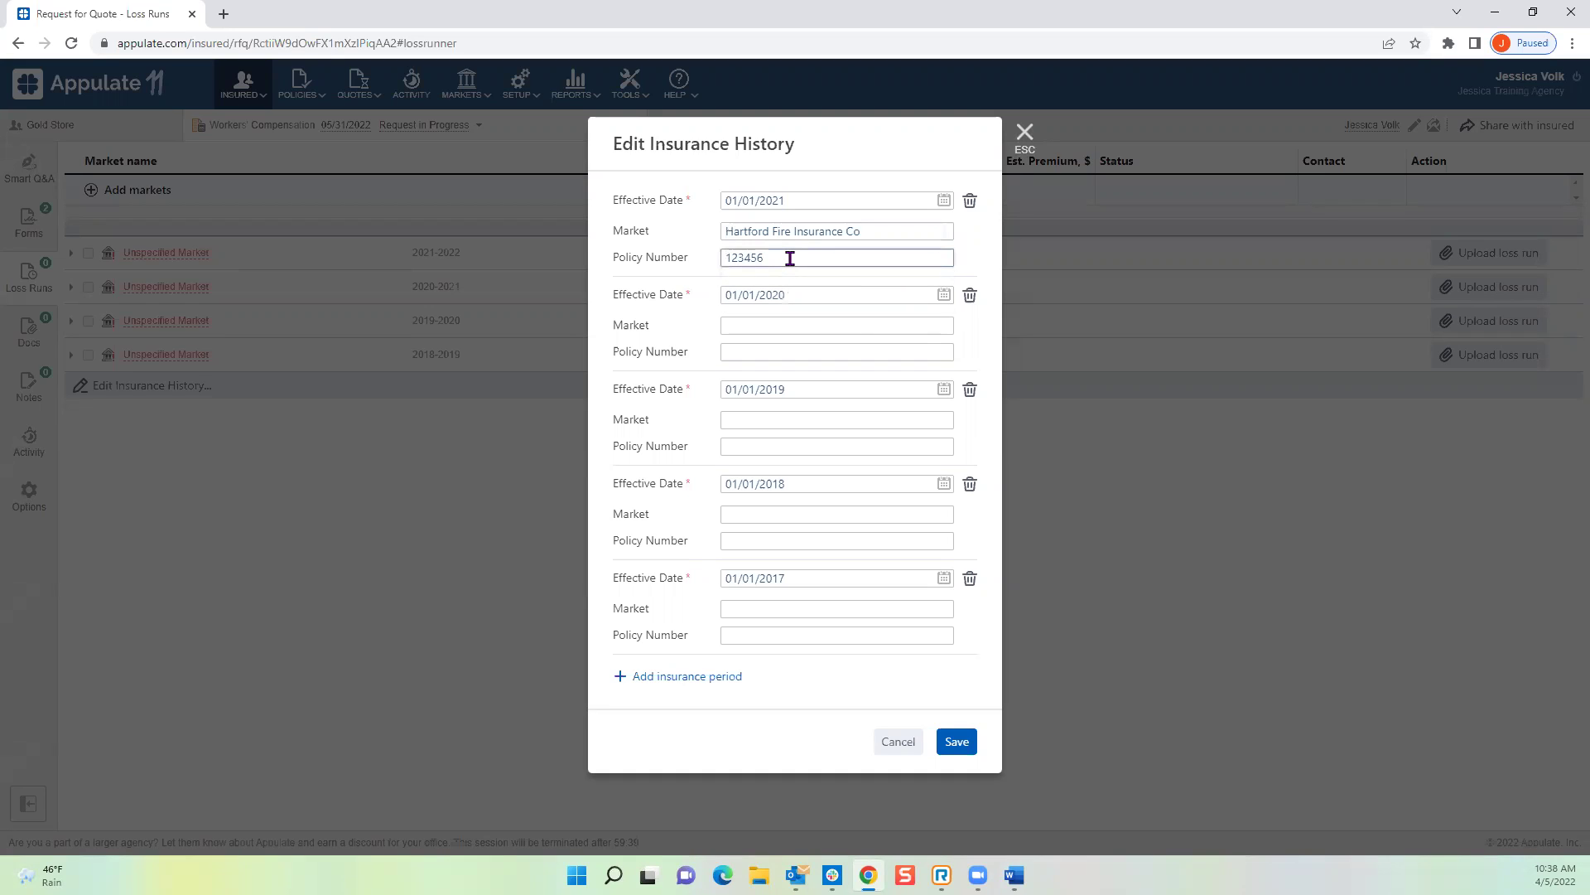
Step: Enter Hartford Fire Insurance Co for 2020 and Travelers Insurance for 2019, each with a policy number
click(758, 326)
text(hartf)
click(766, 374)
click(763, 348)
text(12345)
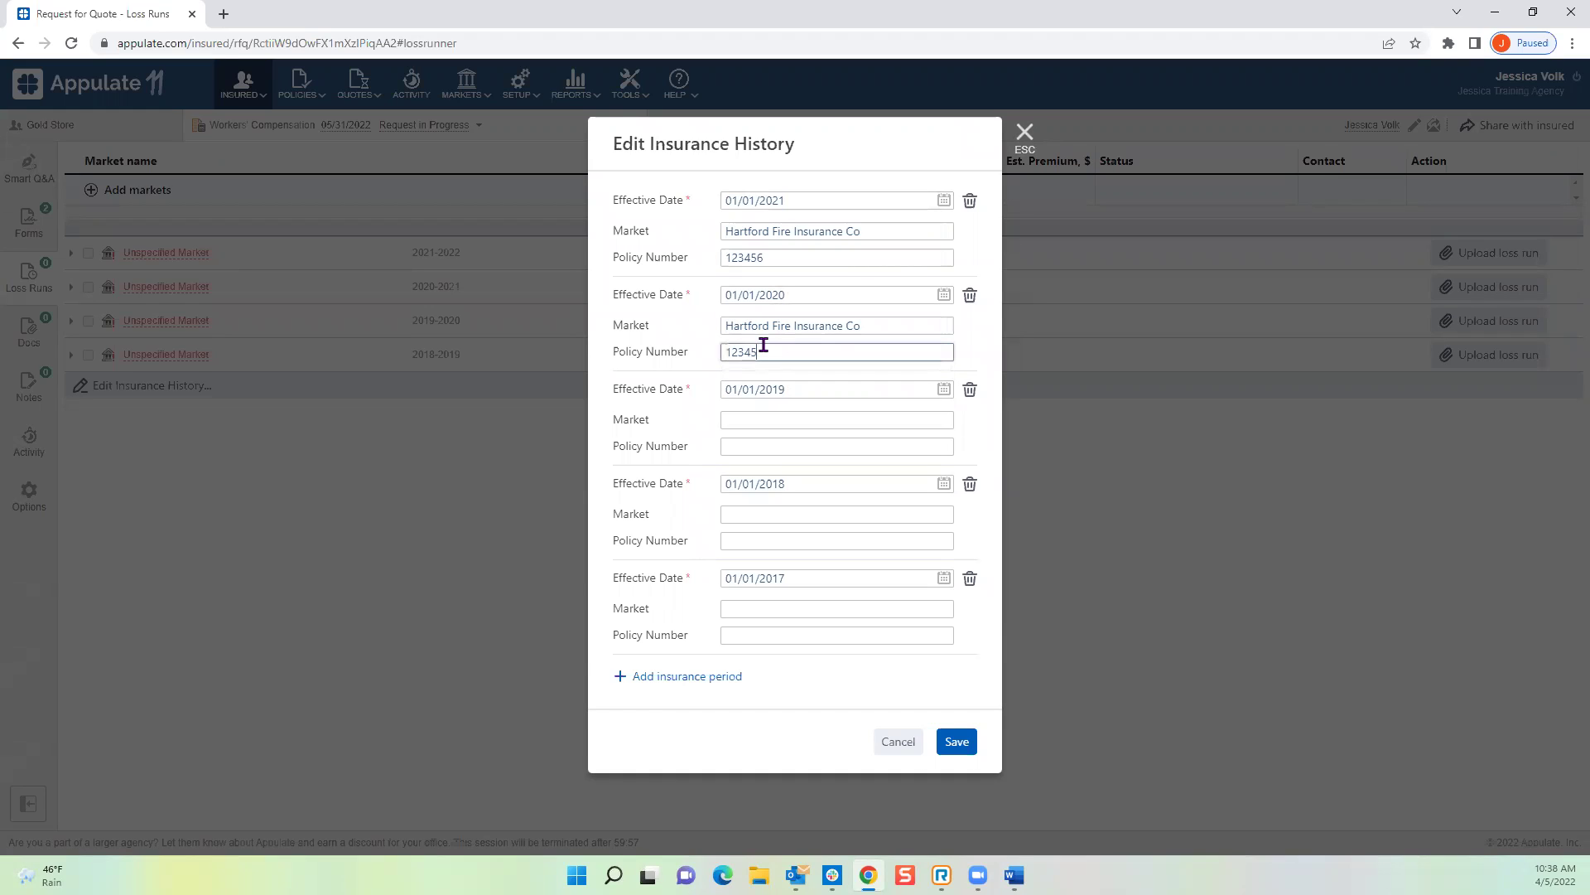
click(773, 418)
text(trave)
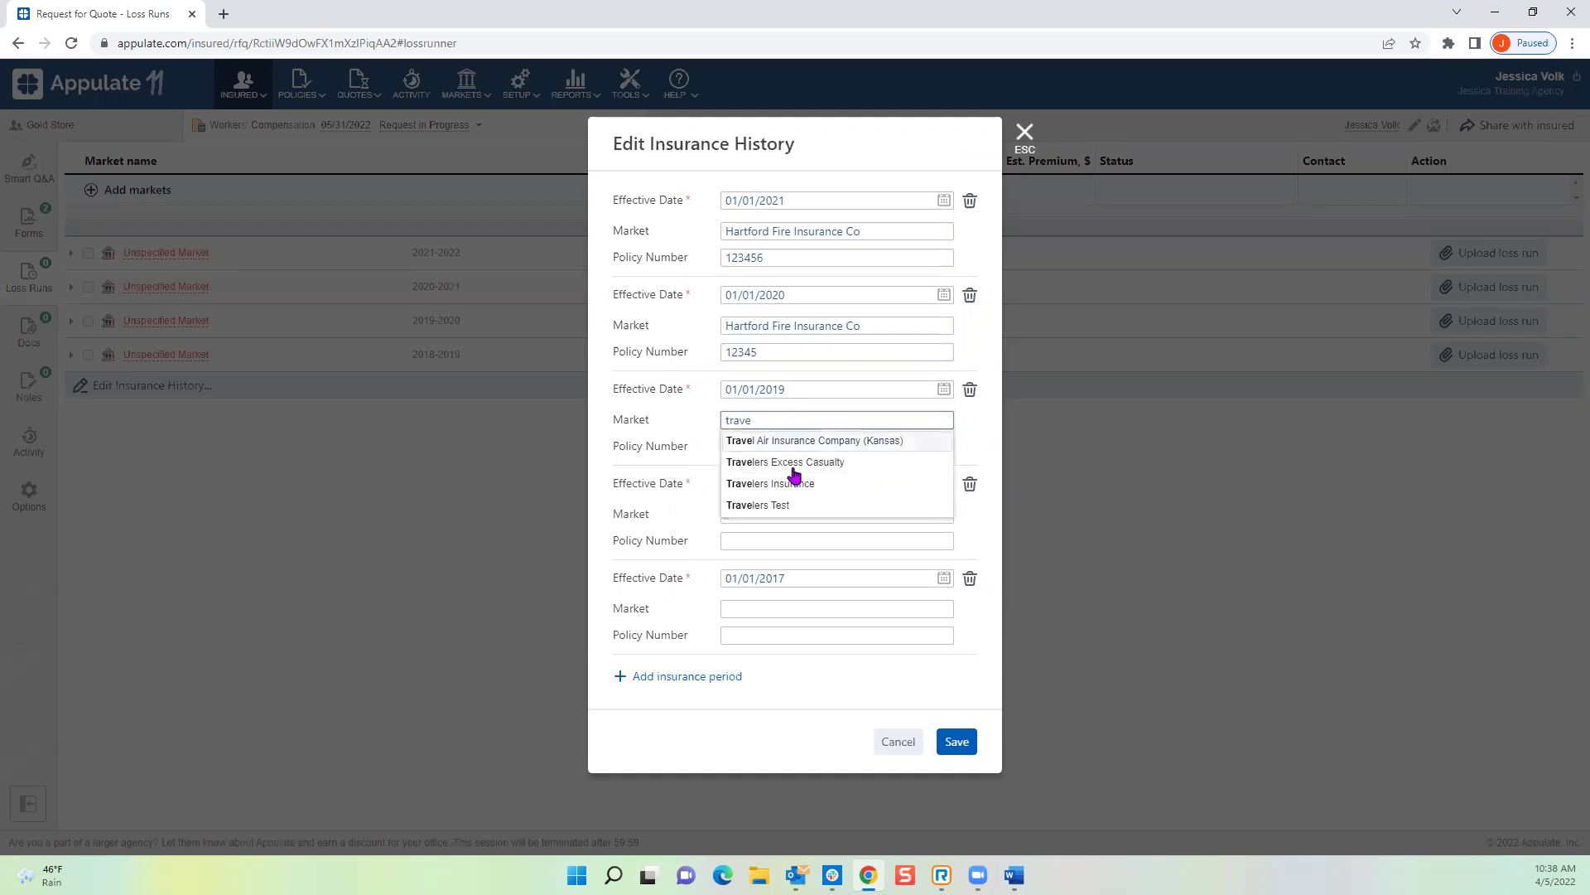
click(793, 470)
click(783, 444)
text(1234)
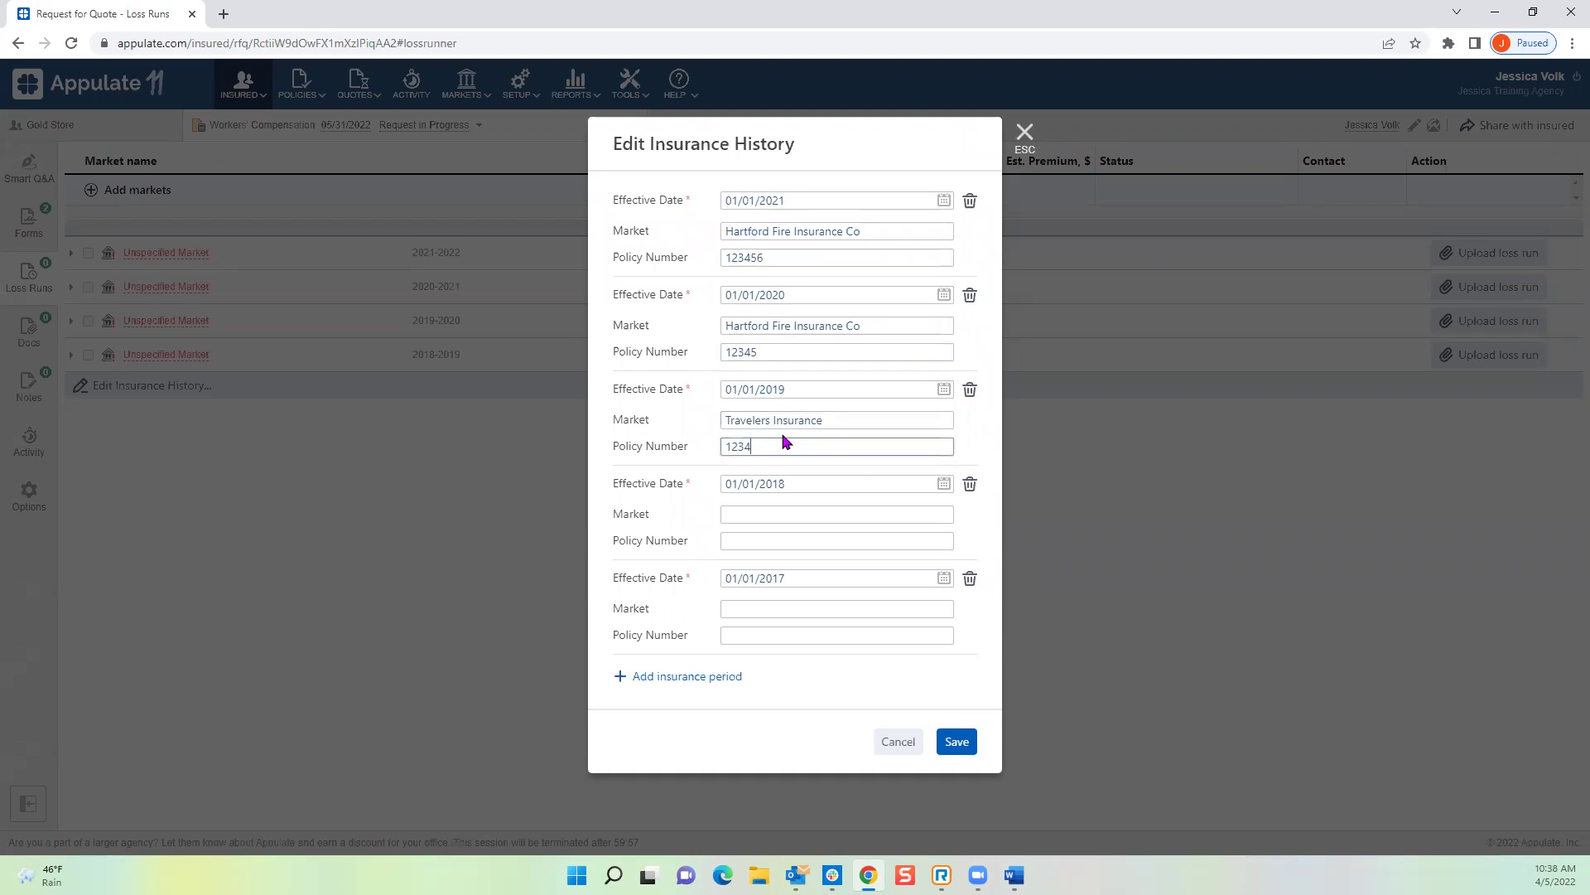
Step: Delete the 2018 and 2017 insurance periods, confirming each removal
click(970, 484)
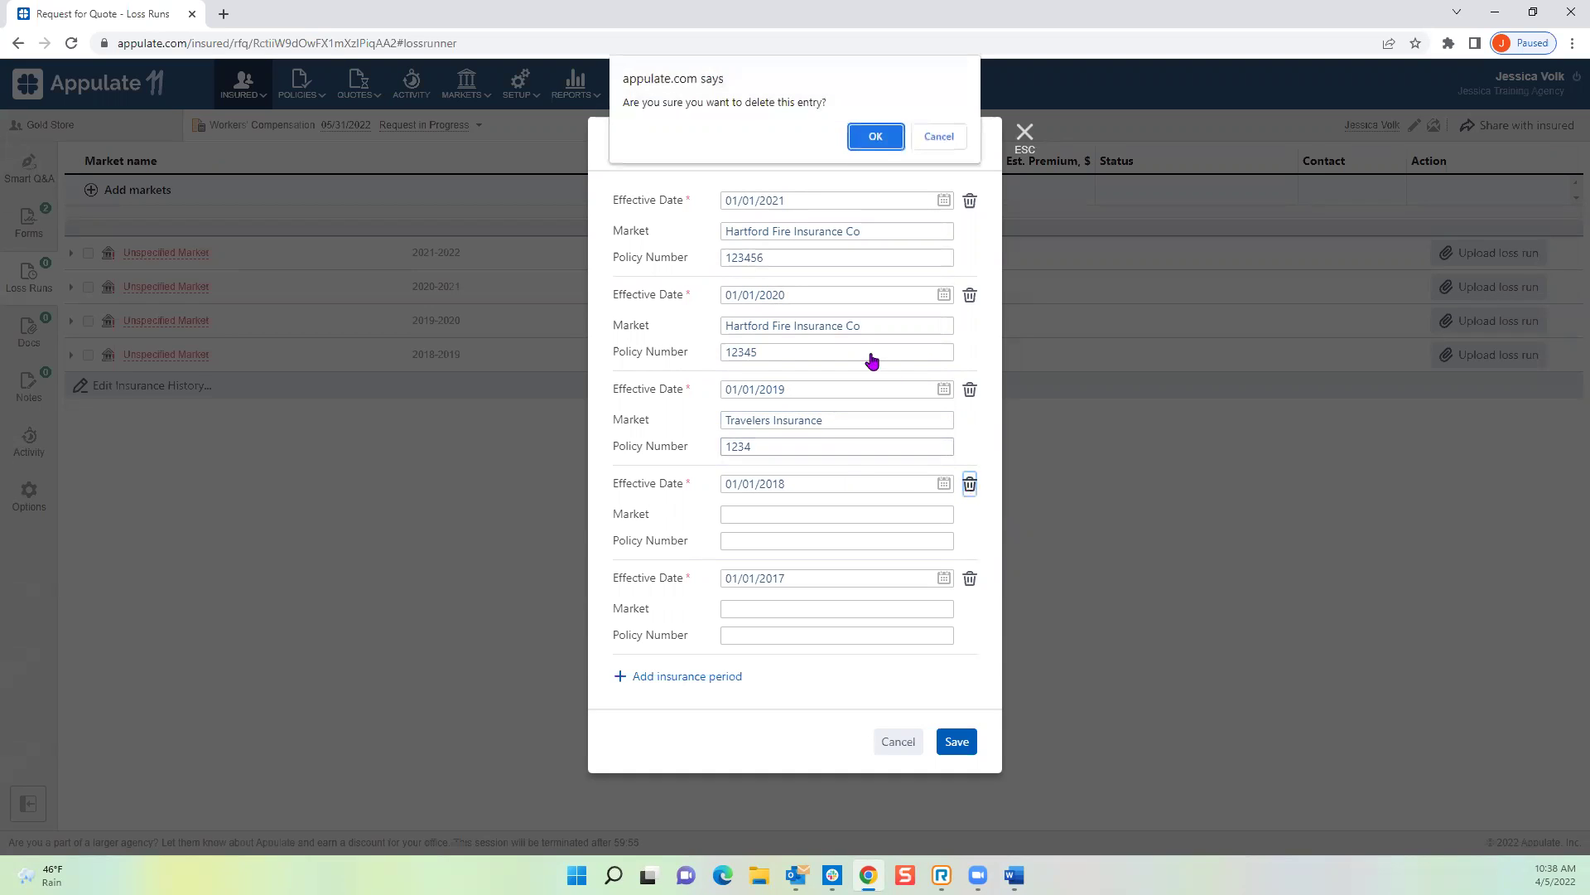
click(872, 132)
click(970, 484)
click(870, 135)
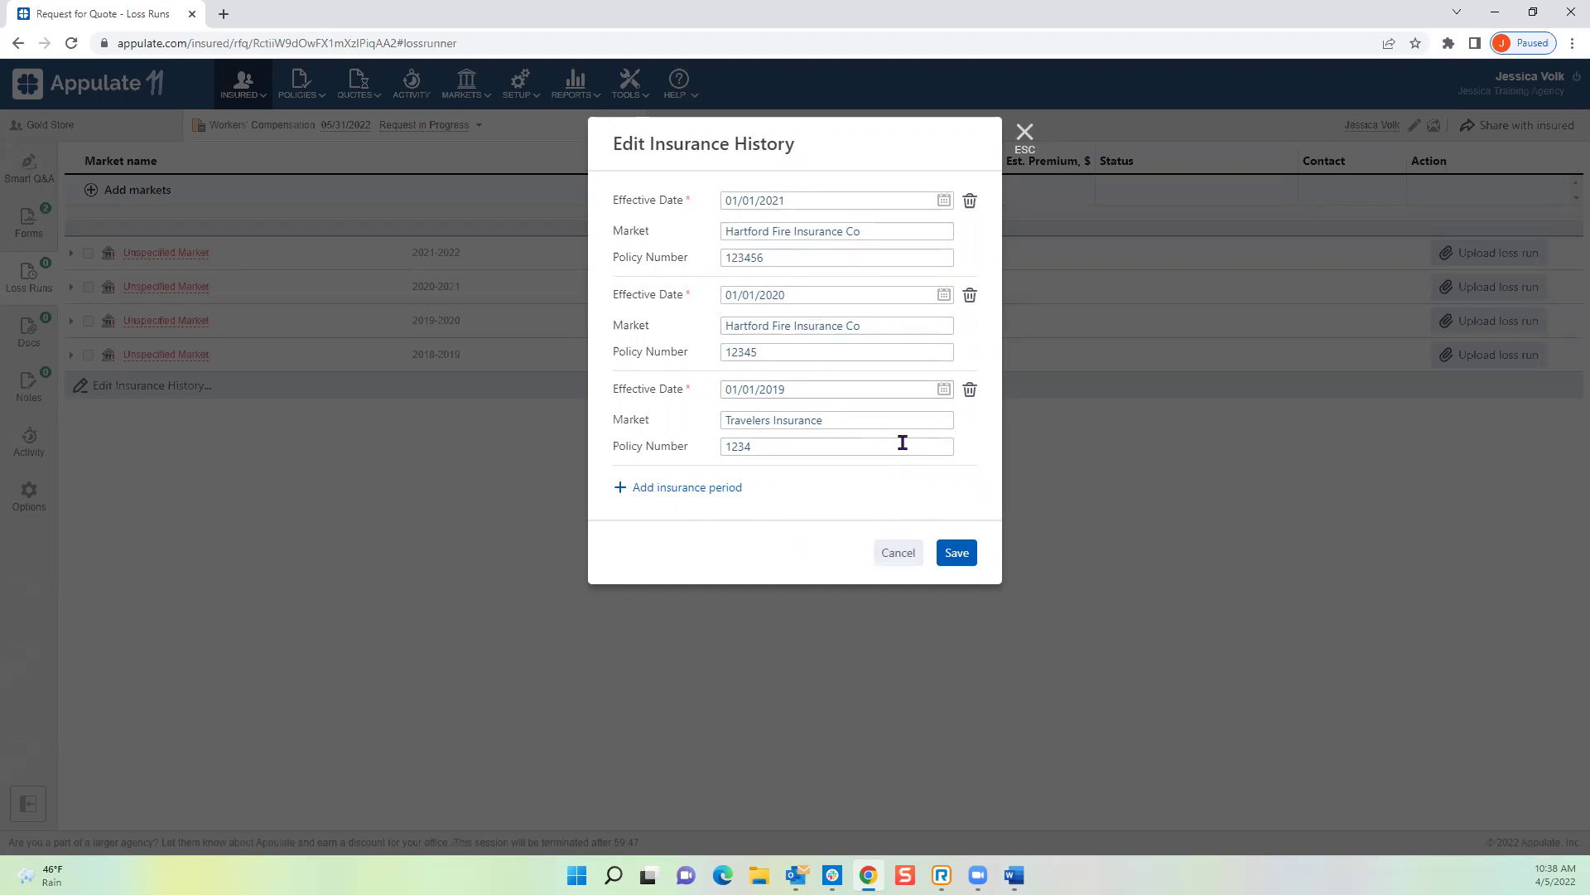
Step: Save the insurance history and upload Loss Runs.pdf to the Travelers Insurance period
click(960, 556)
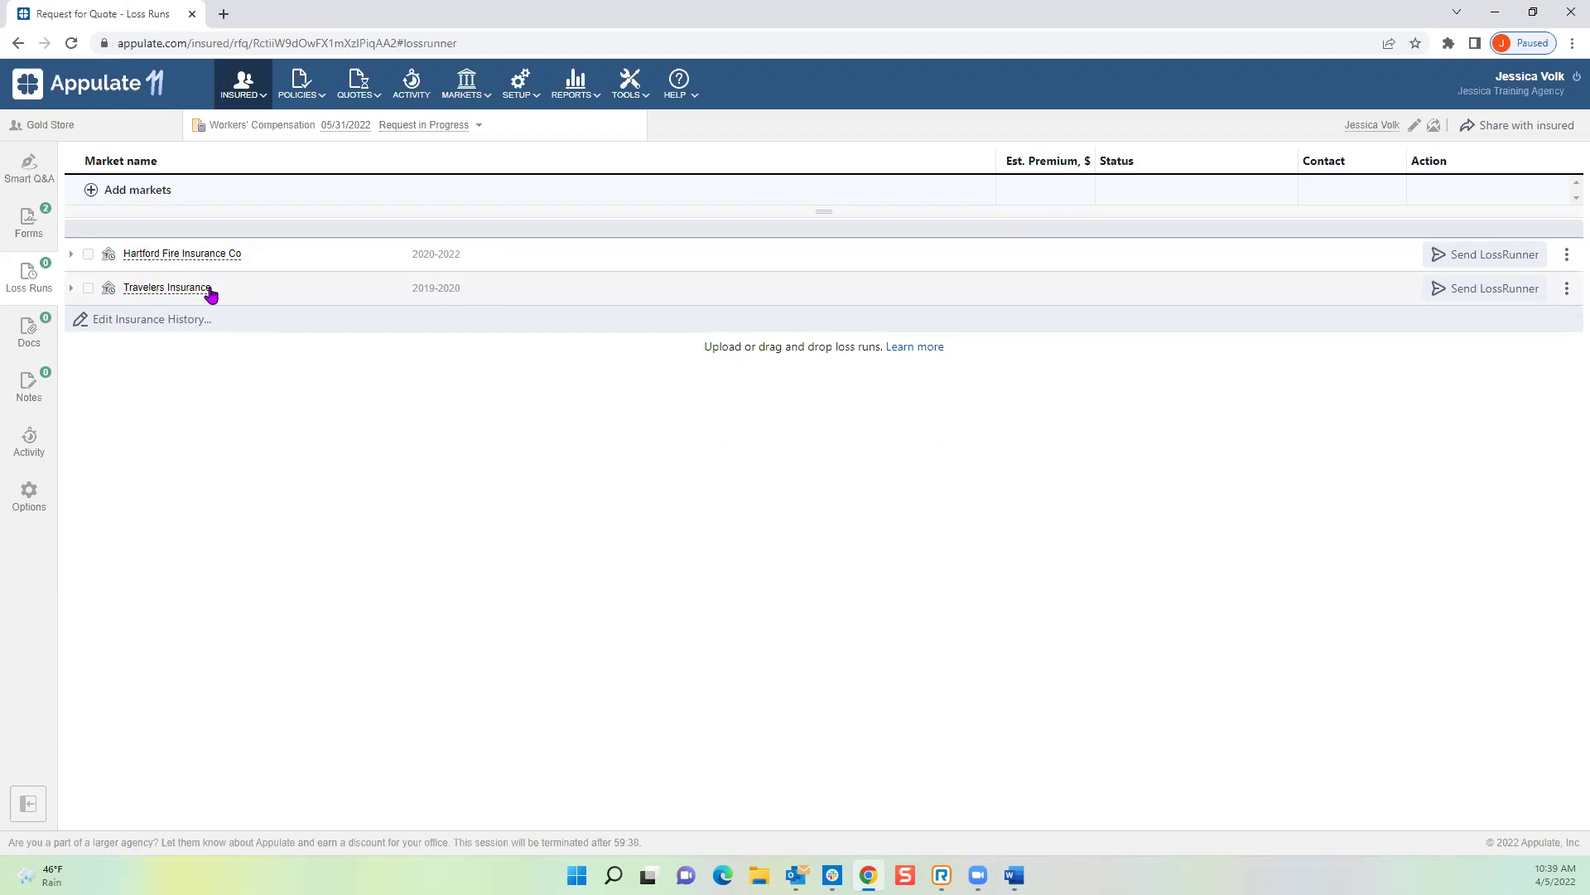
click(1566, 288)
click(1528, 327)
click(193, 185)
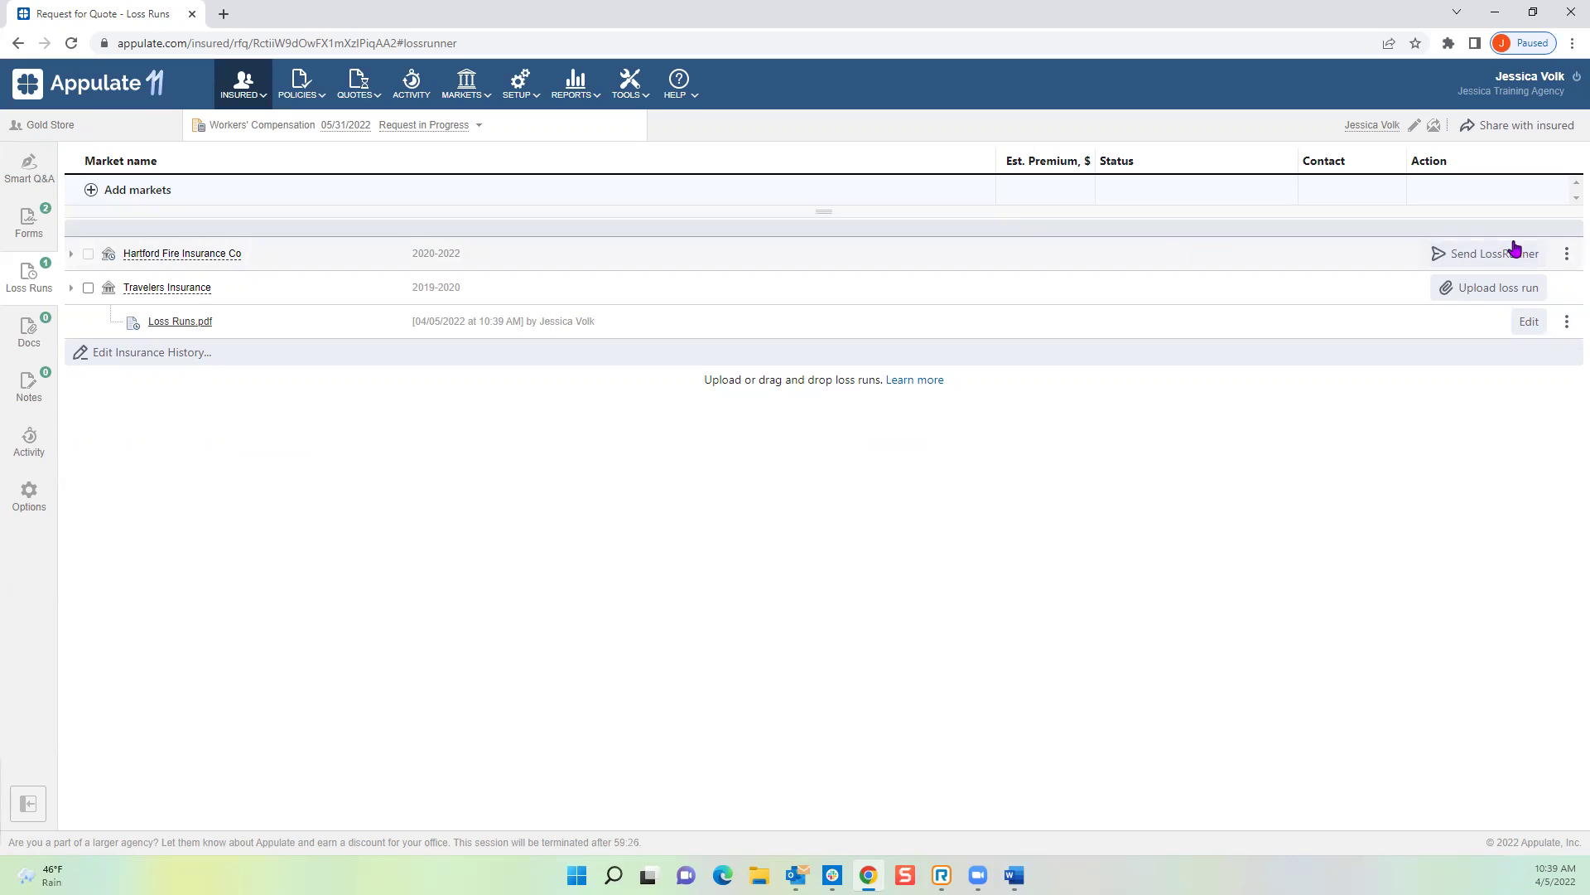
Step: Start a Send LossRunner request to Hartford Fire Insurance Co as a Letter Of Authorization
click(1488, 260)
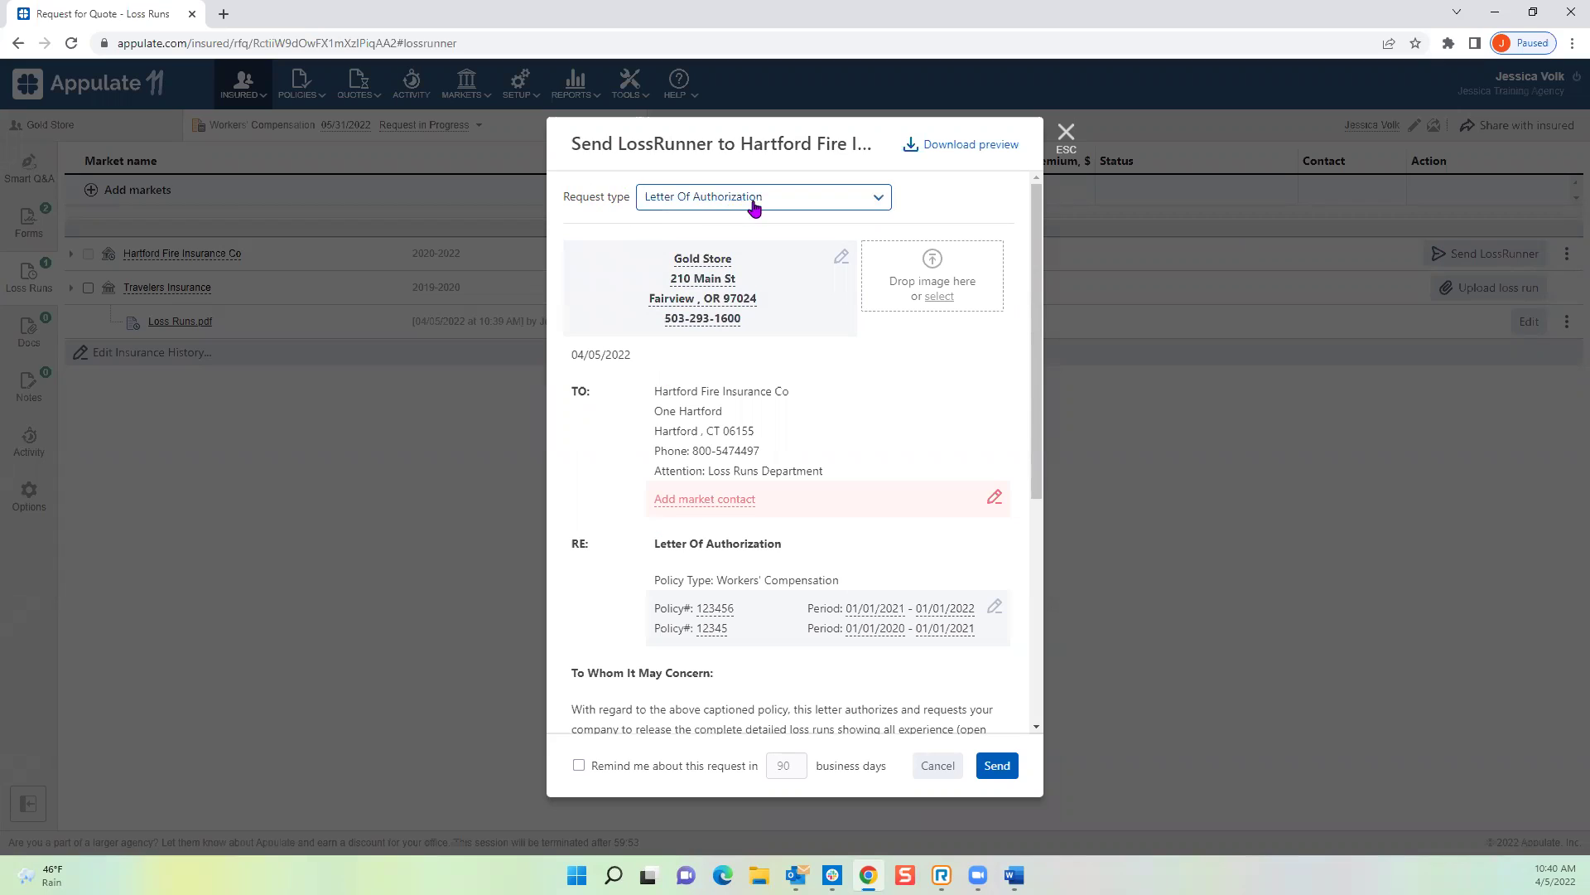
click(675, 212)
click(678, 239)
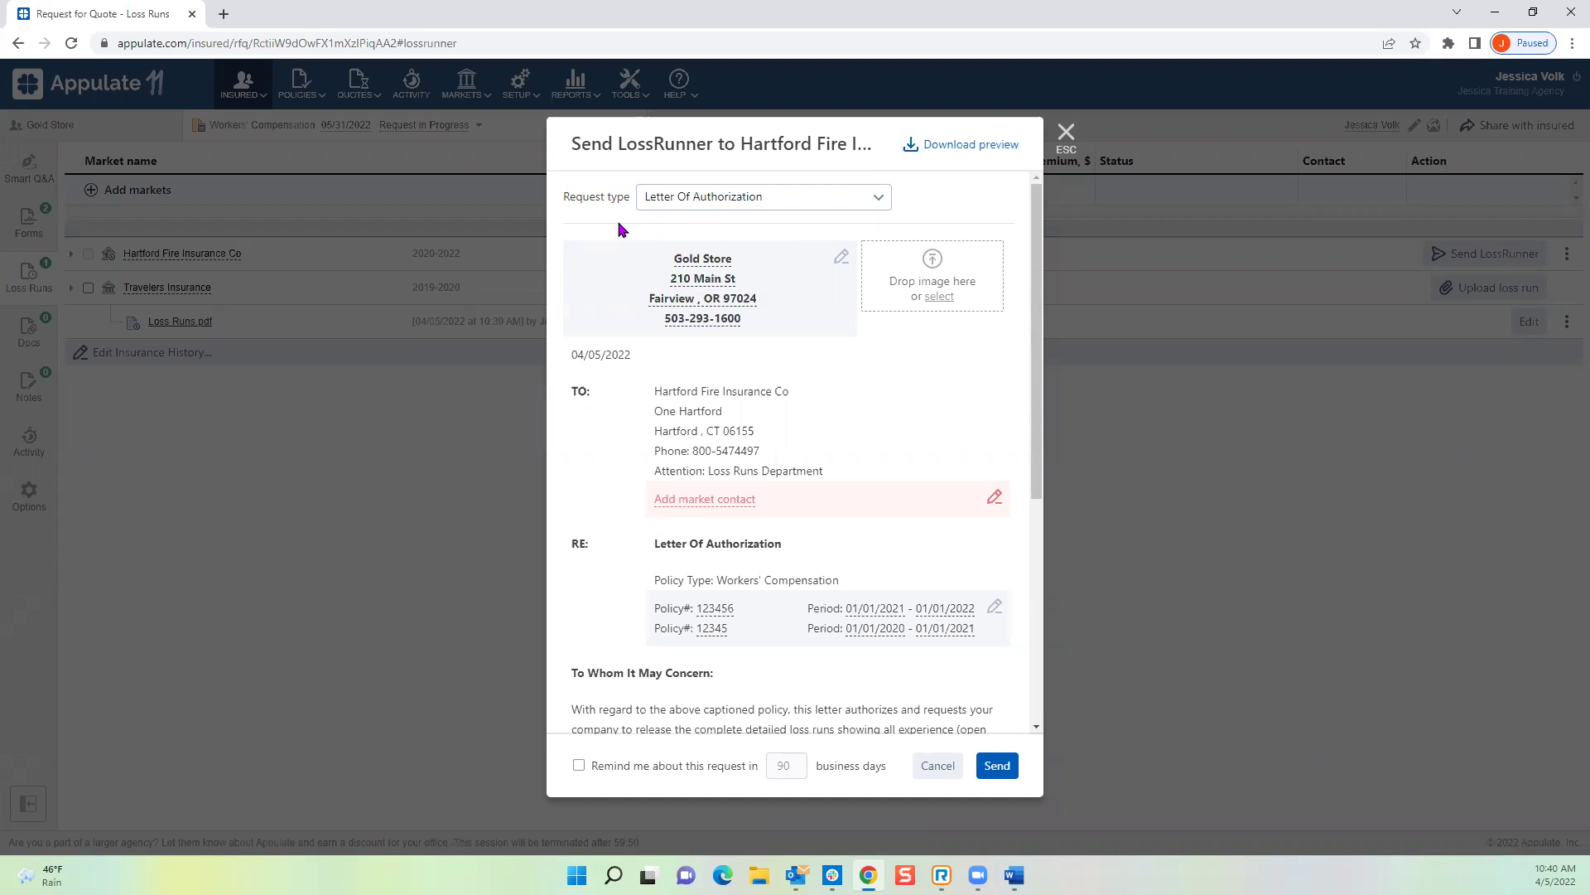
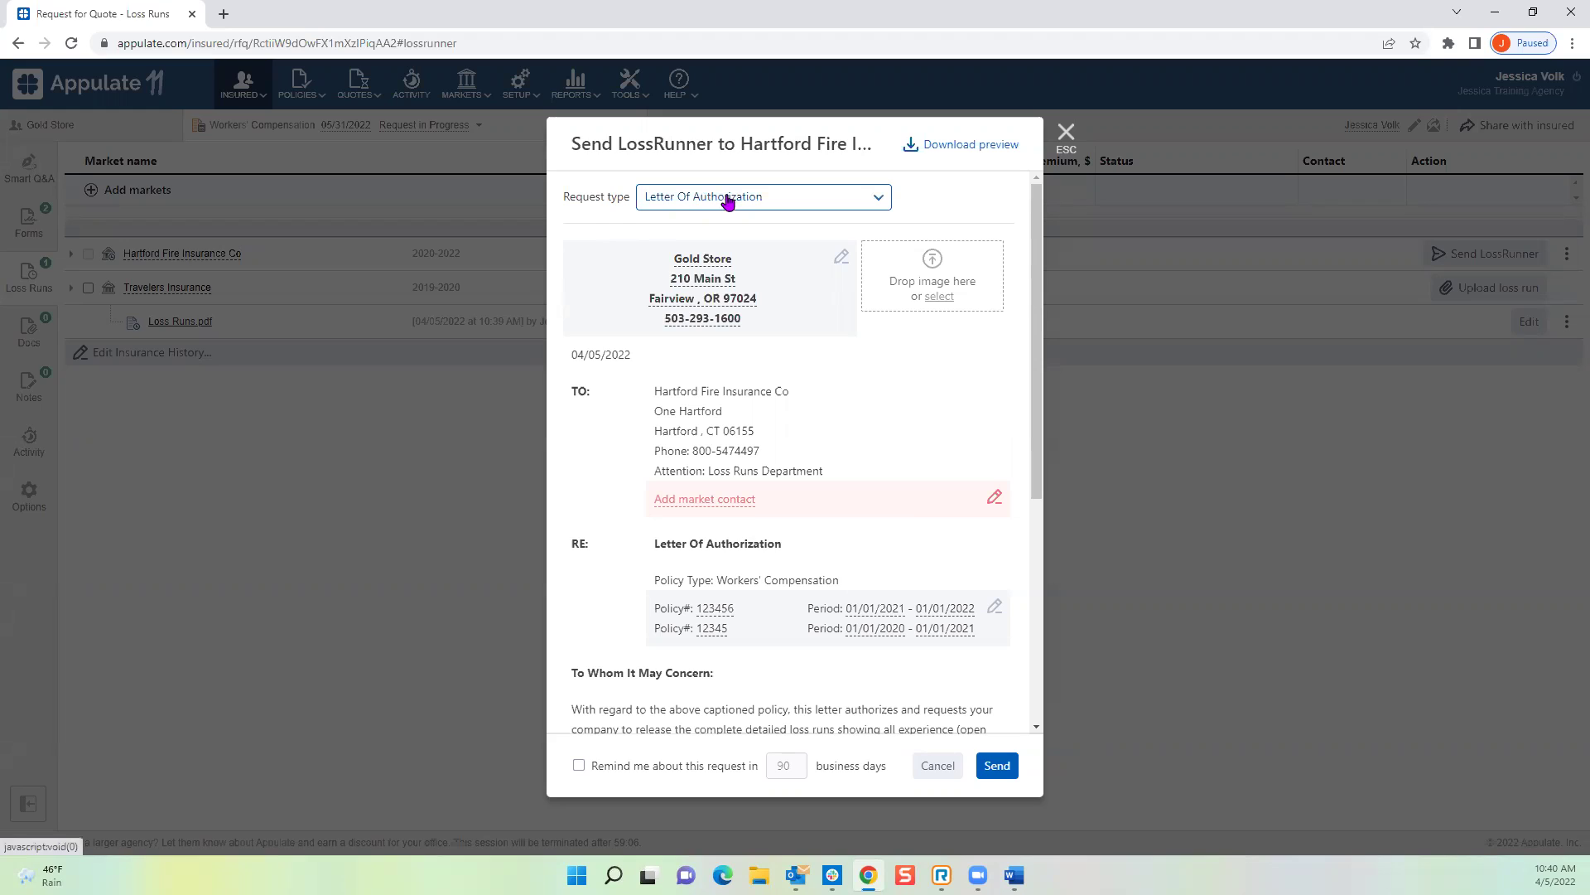
Step: Keep Letter Of Authorization as the request type for the Hartford Fire letter
click(876, 201)
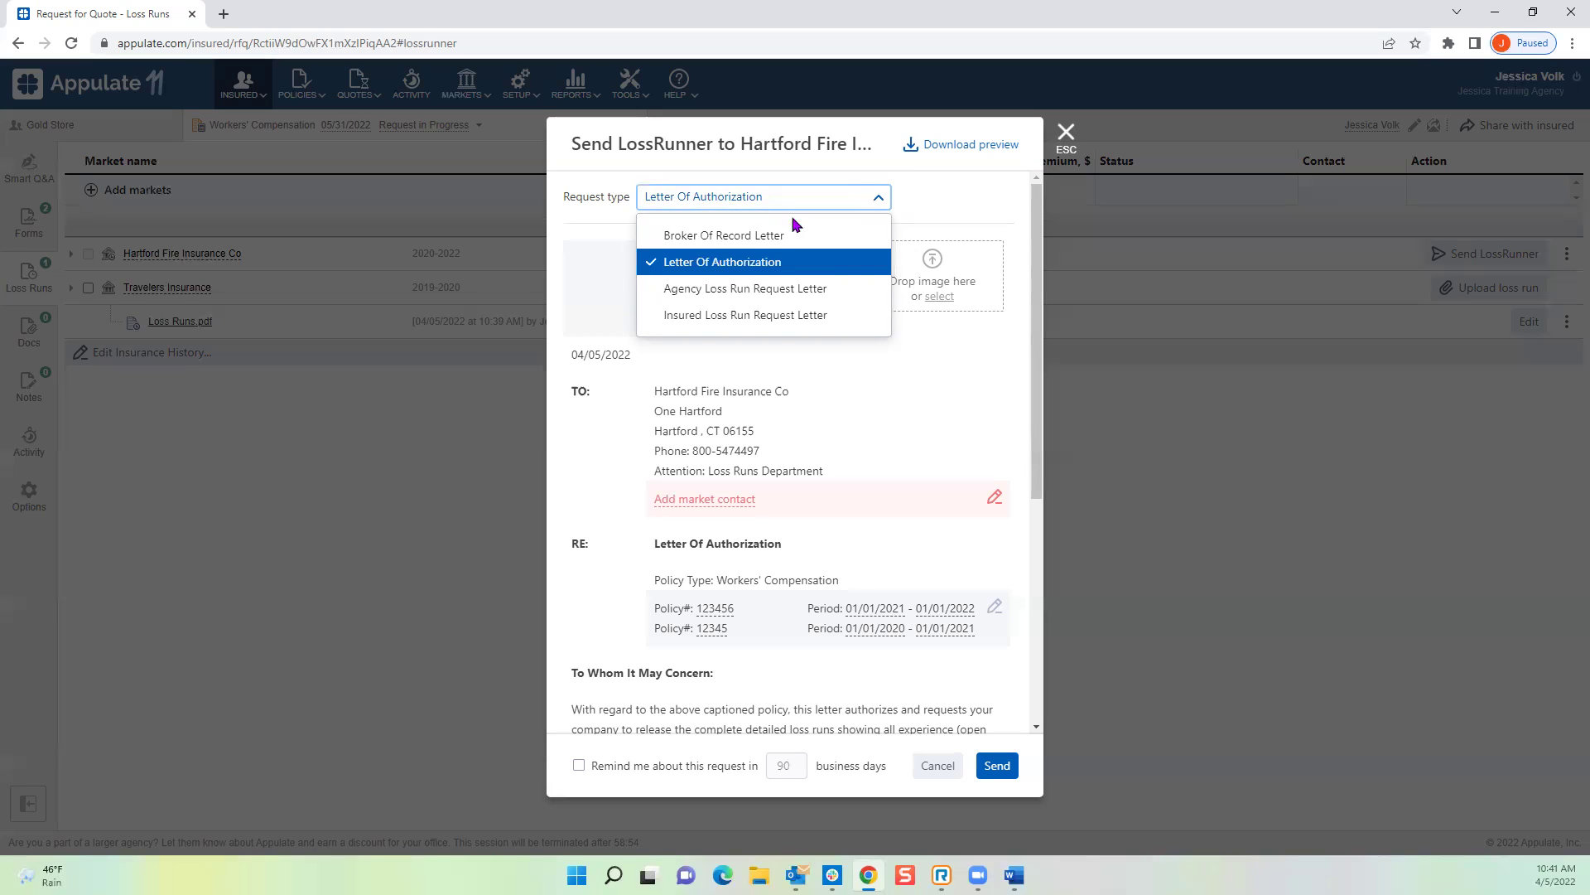
click(690, 267)
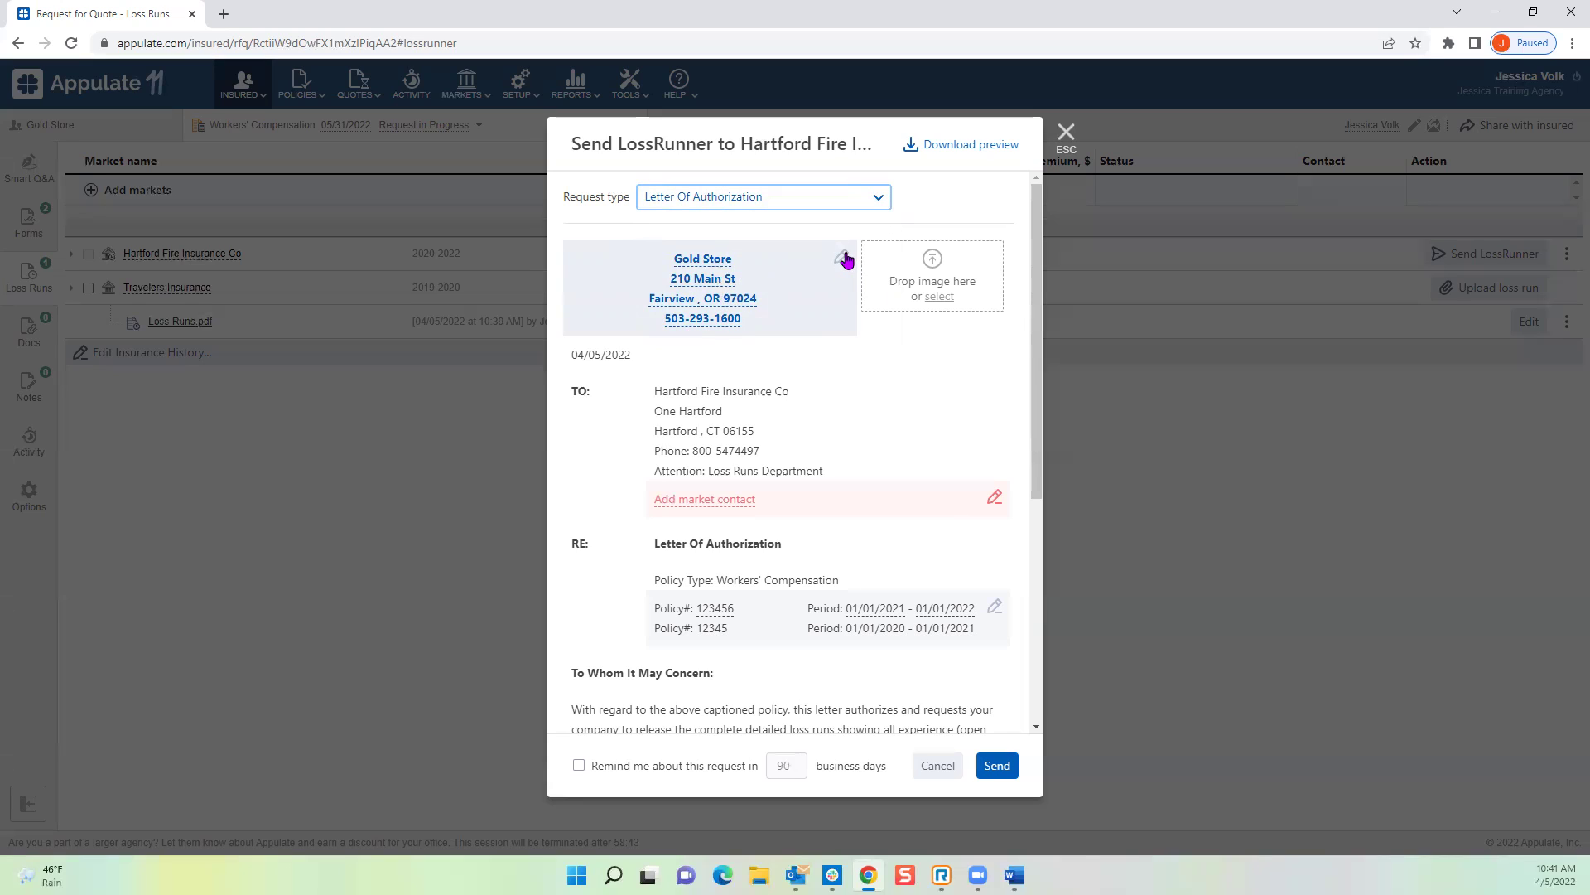
scroll(799, 327, down, 1)
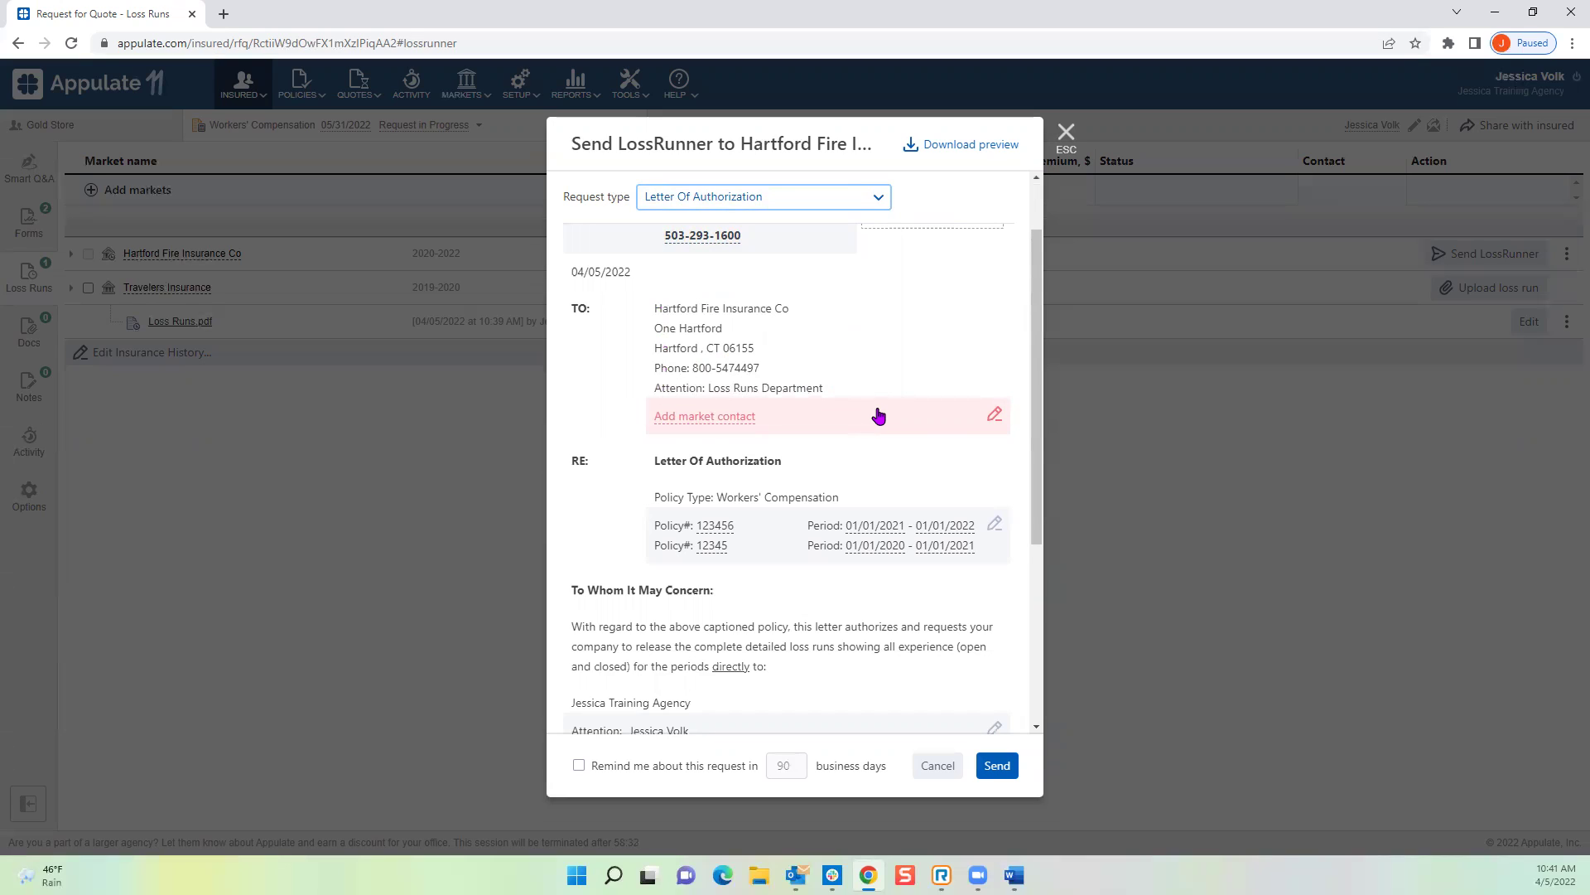
Step: Save Hartford's Fax (Loss Runs) contact as the letter's market contact
click(995, 417)
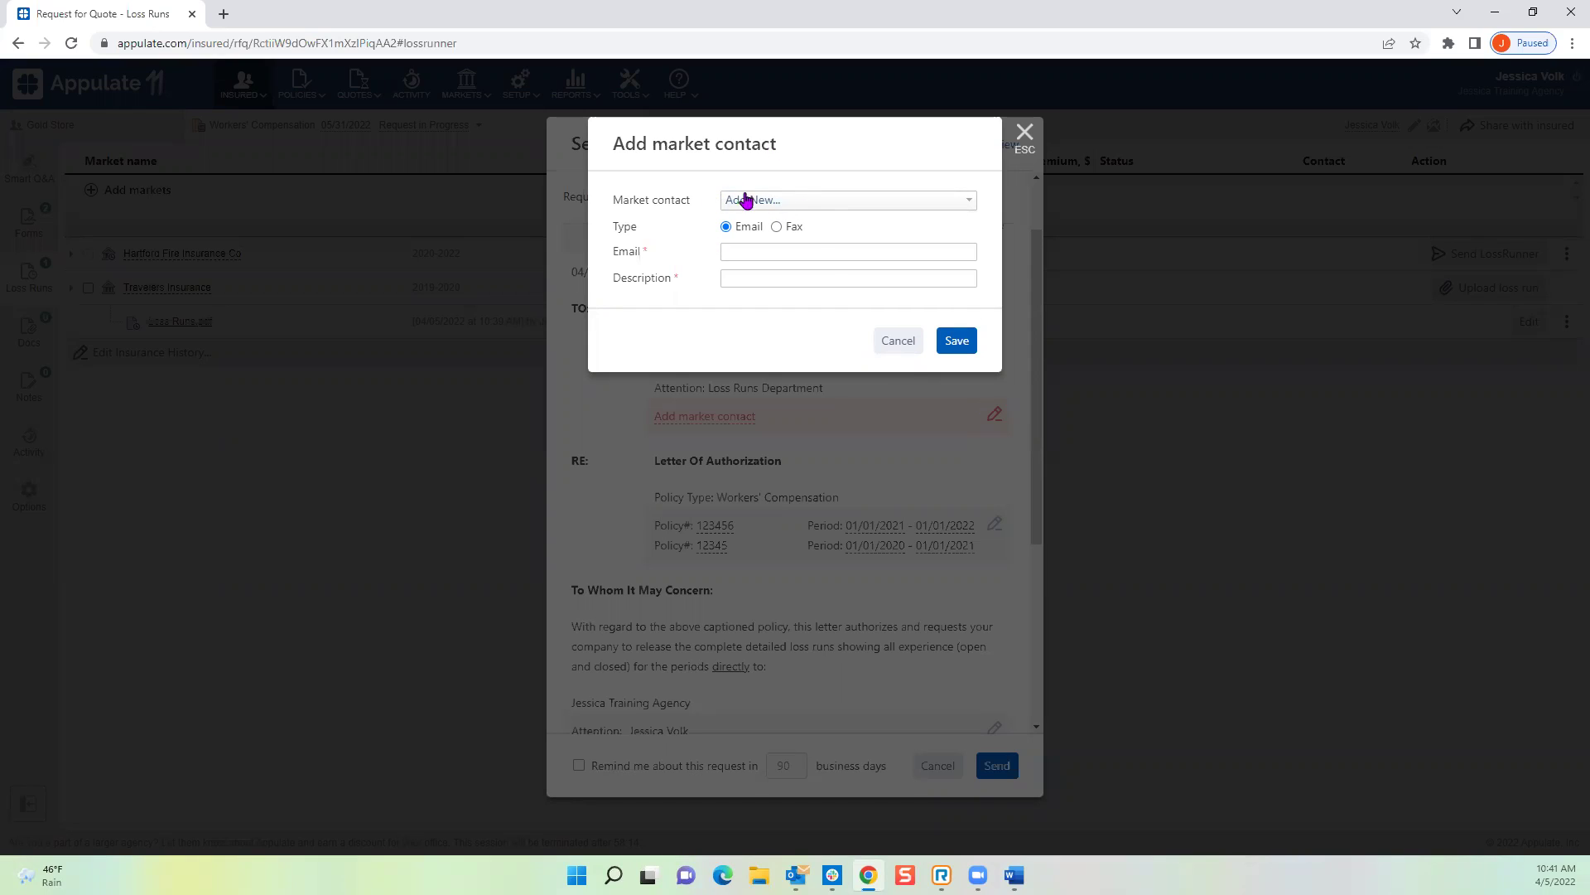
click(969, 203)
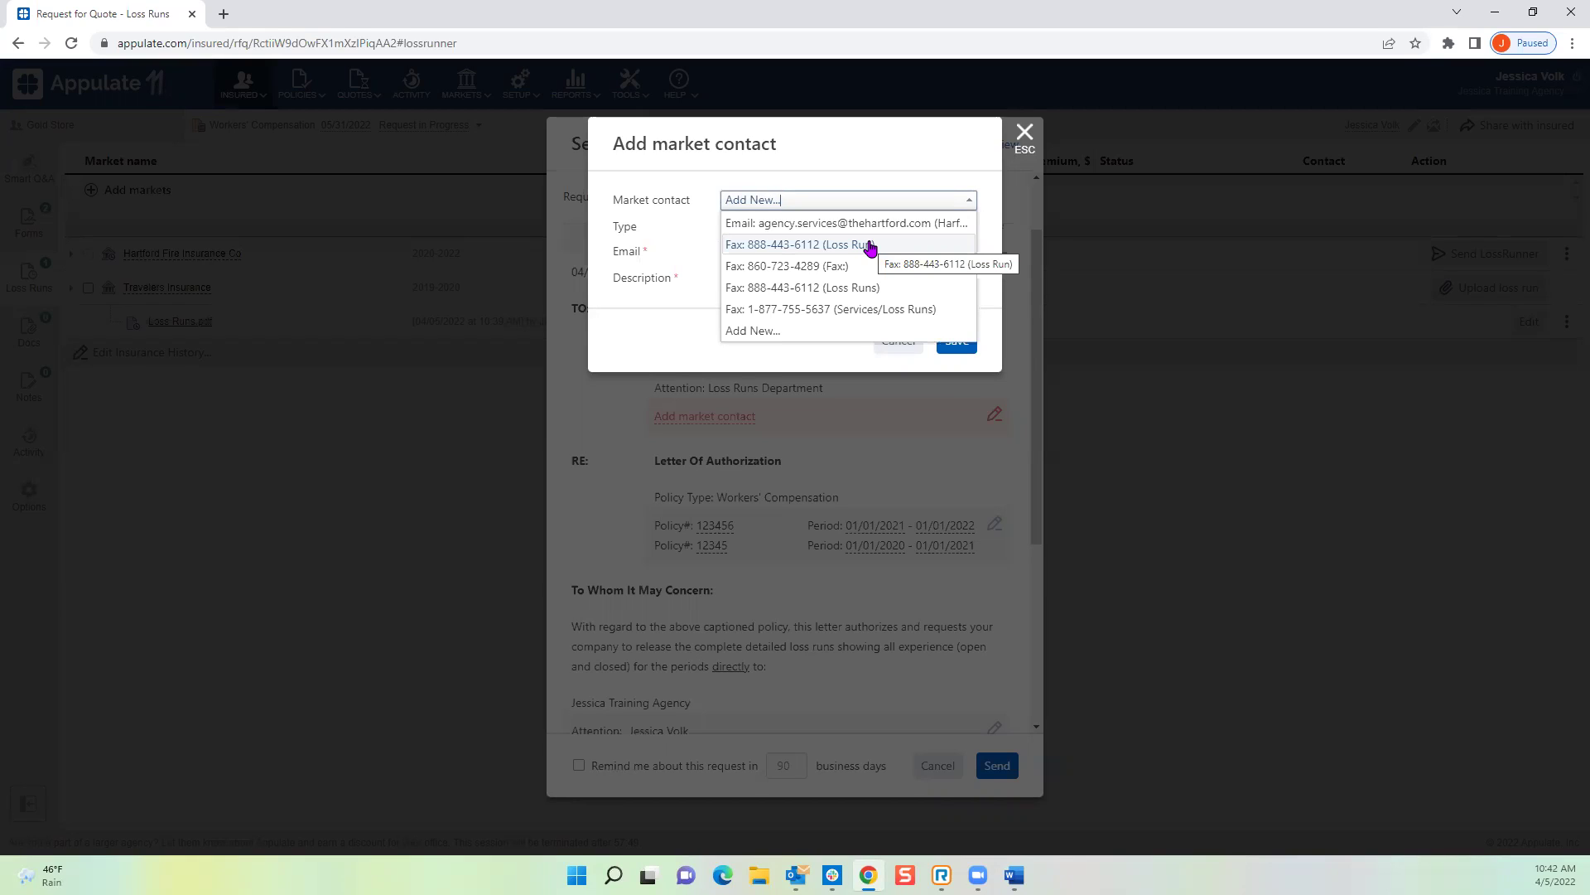
click(746, 331)
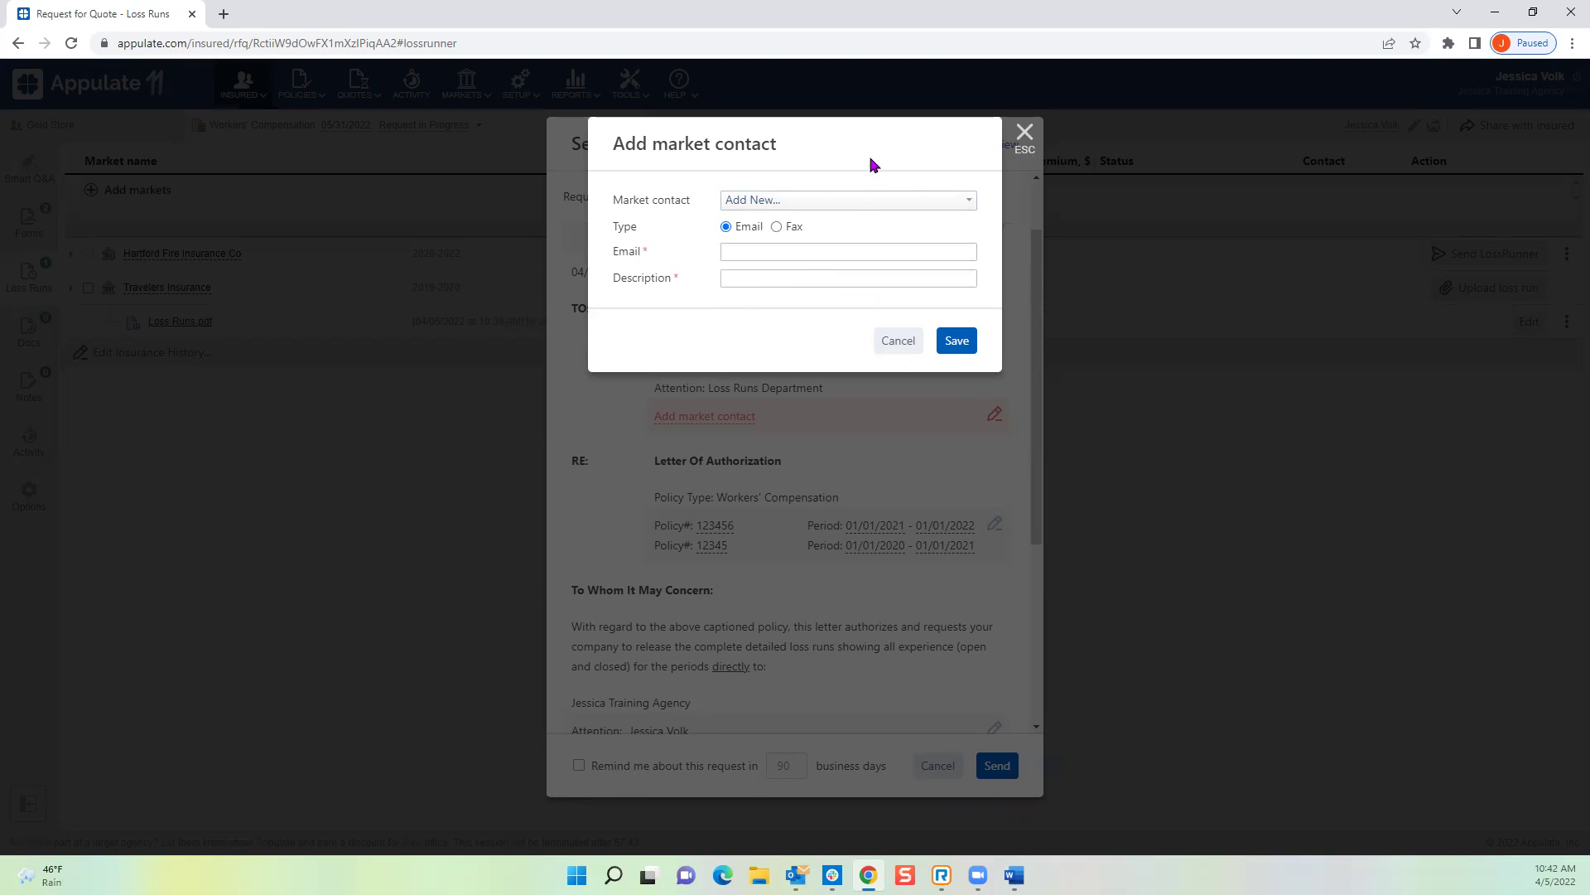
click(863, 201)
click(817, 287)
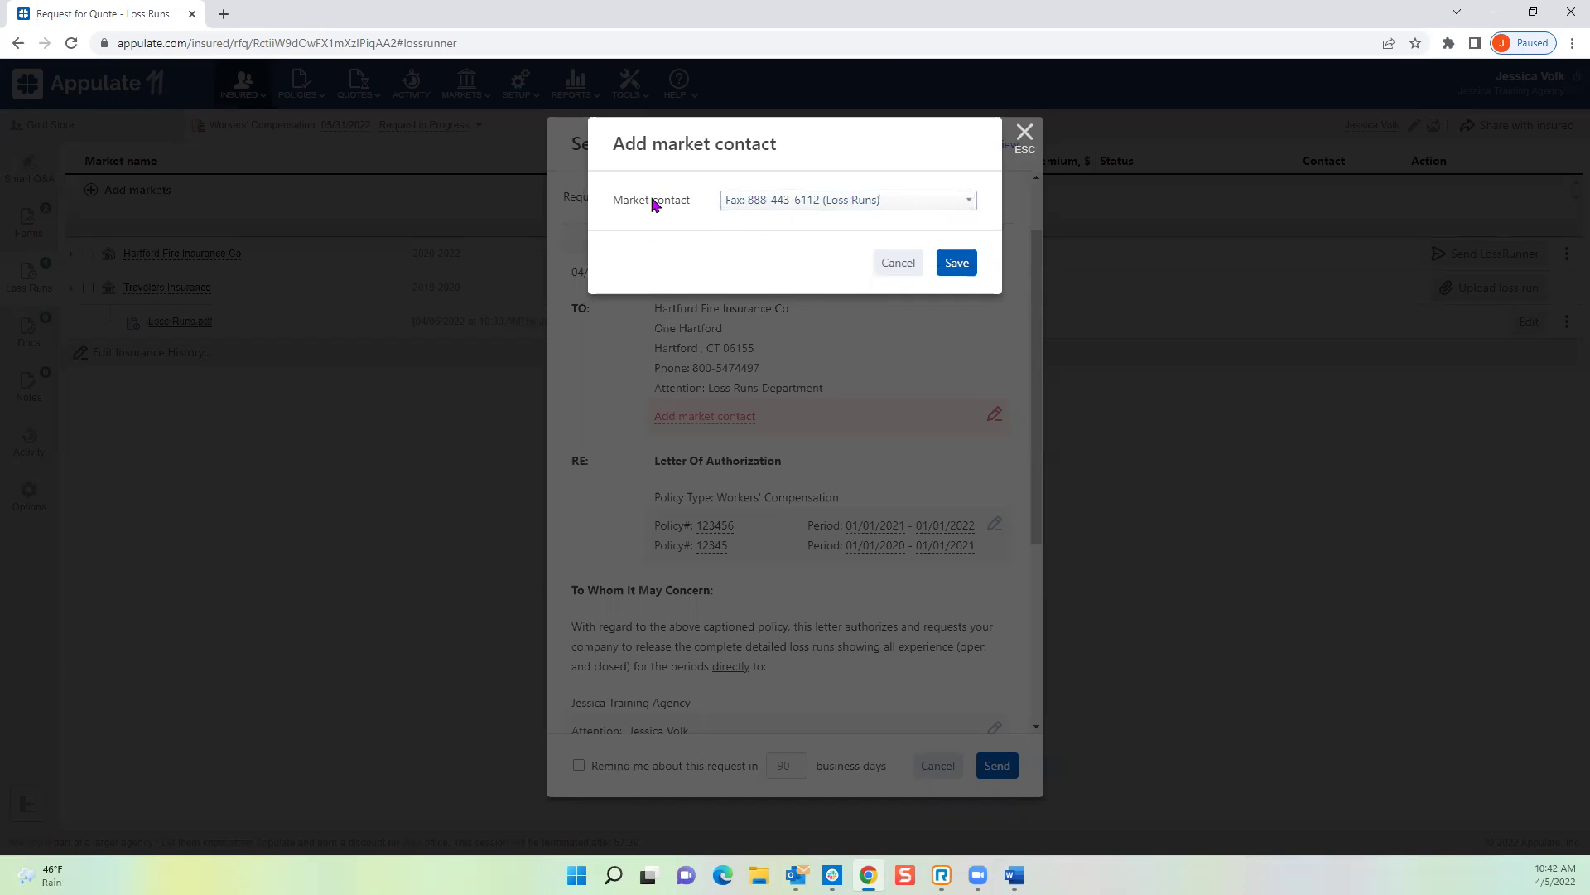
click(956, 263)
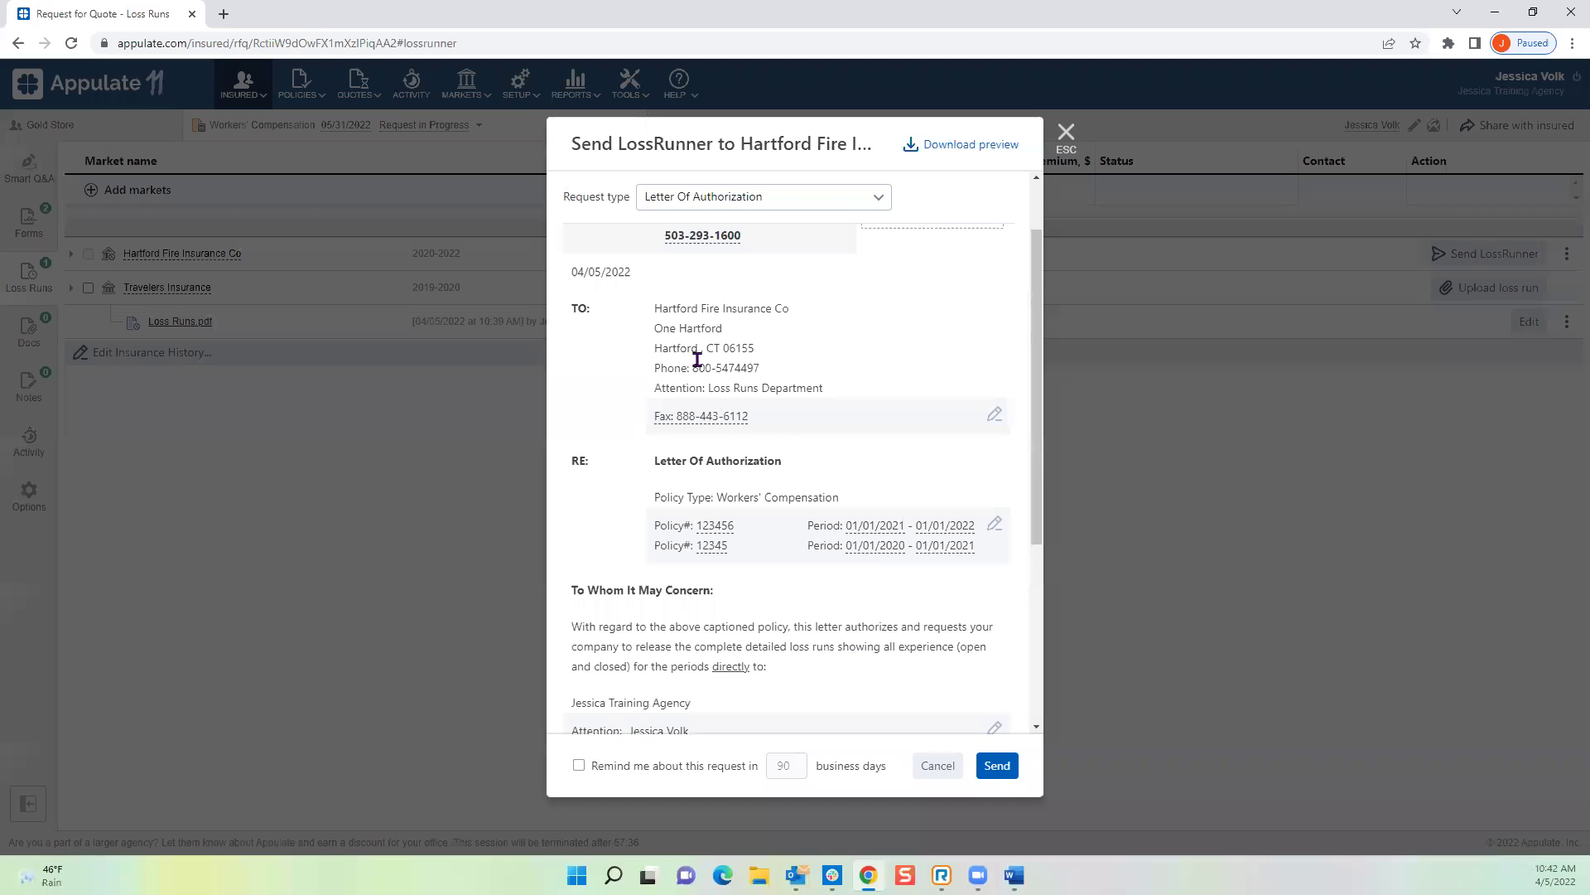
scroll(815, 381, down, 2)
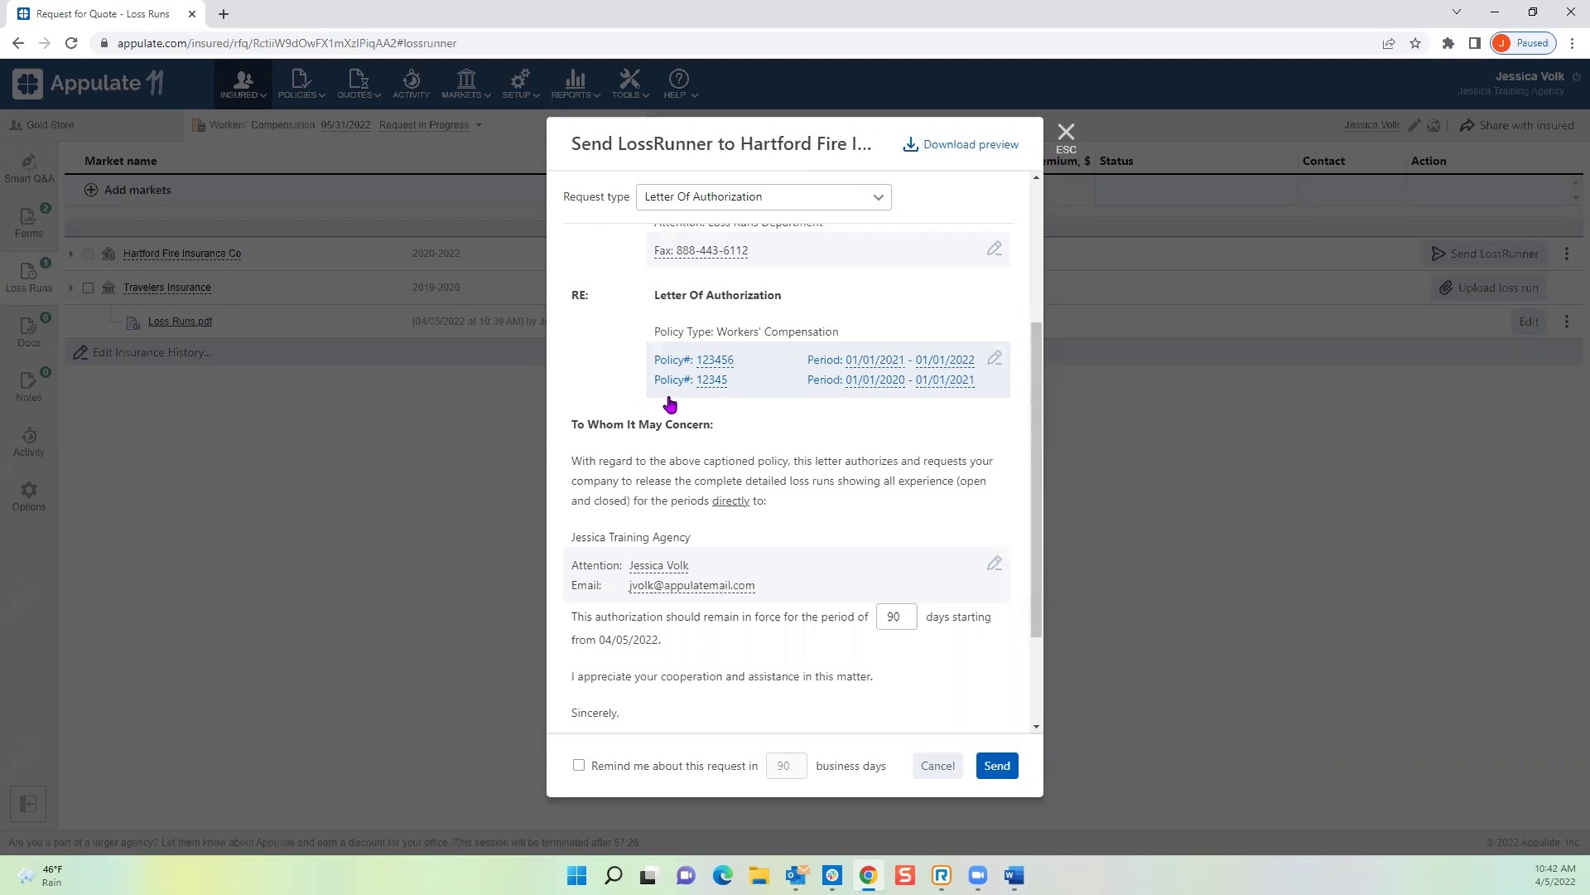
scroll(717, 440, down, 1)
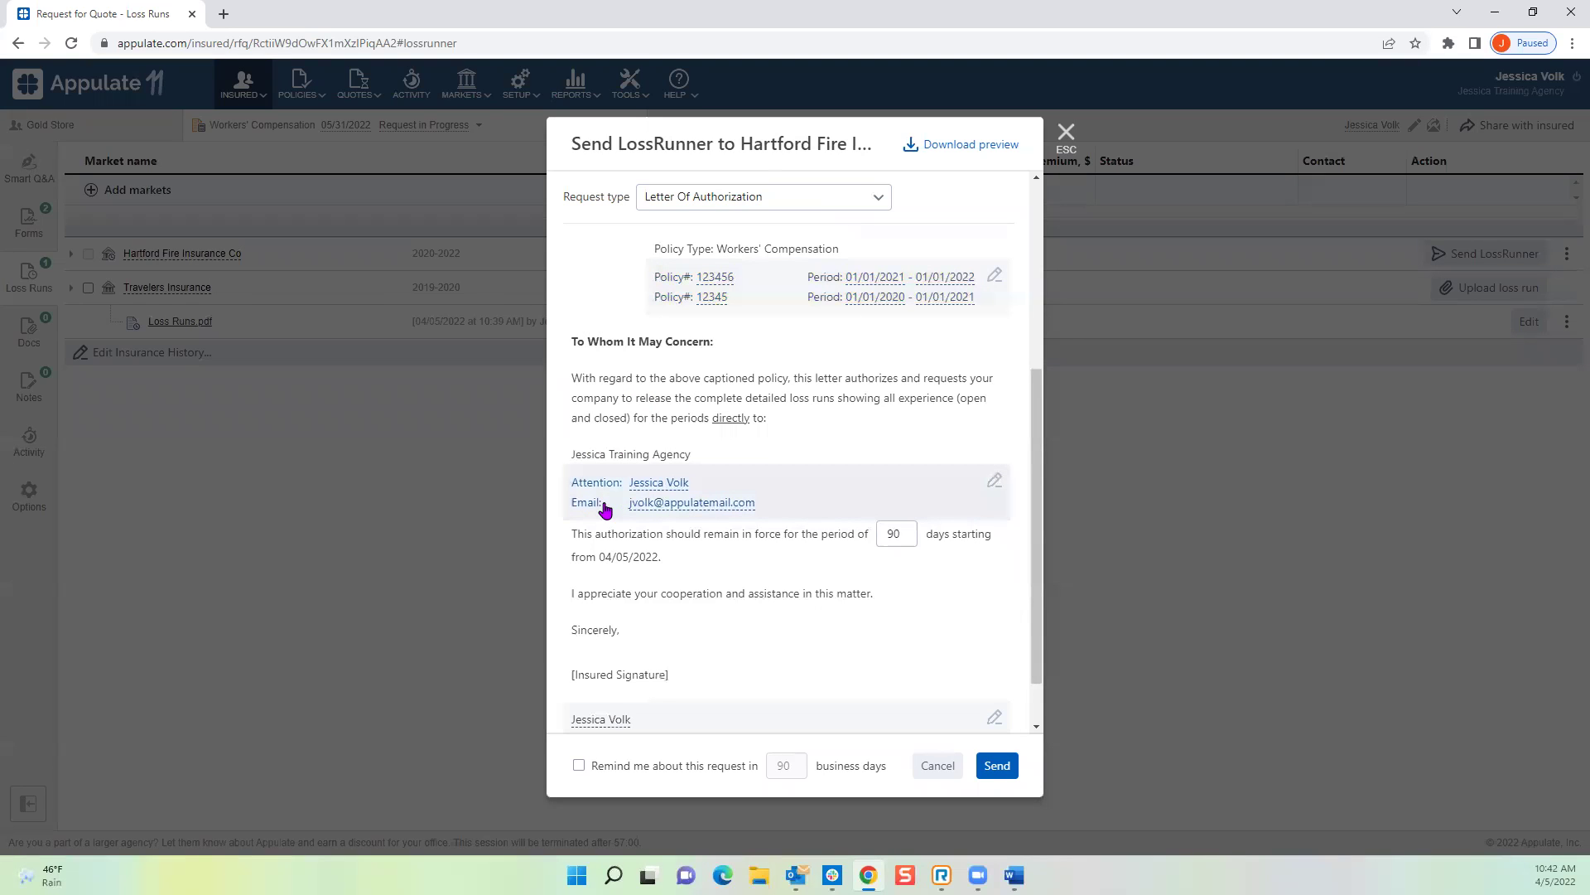
scroll(638, 464, down, 1)
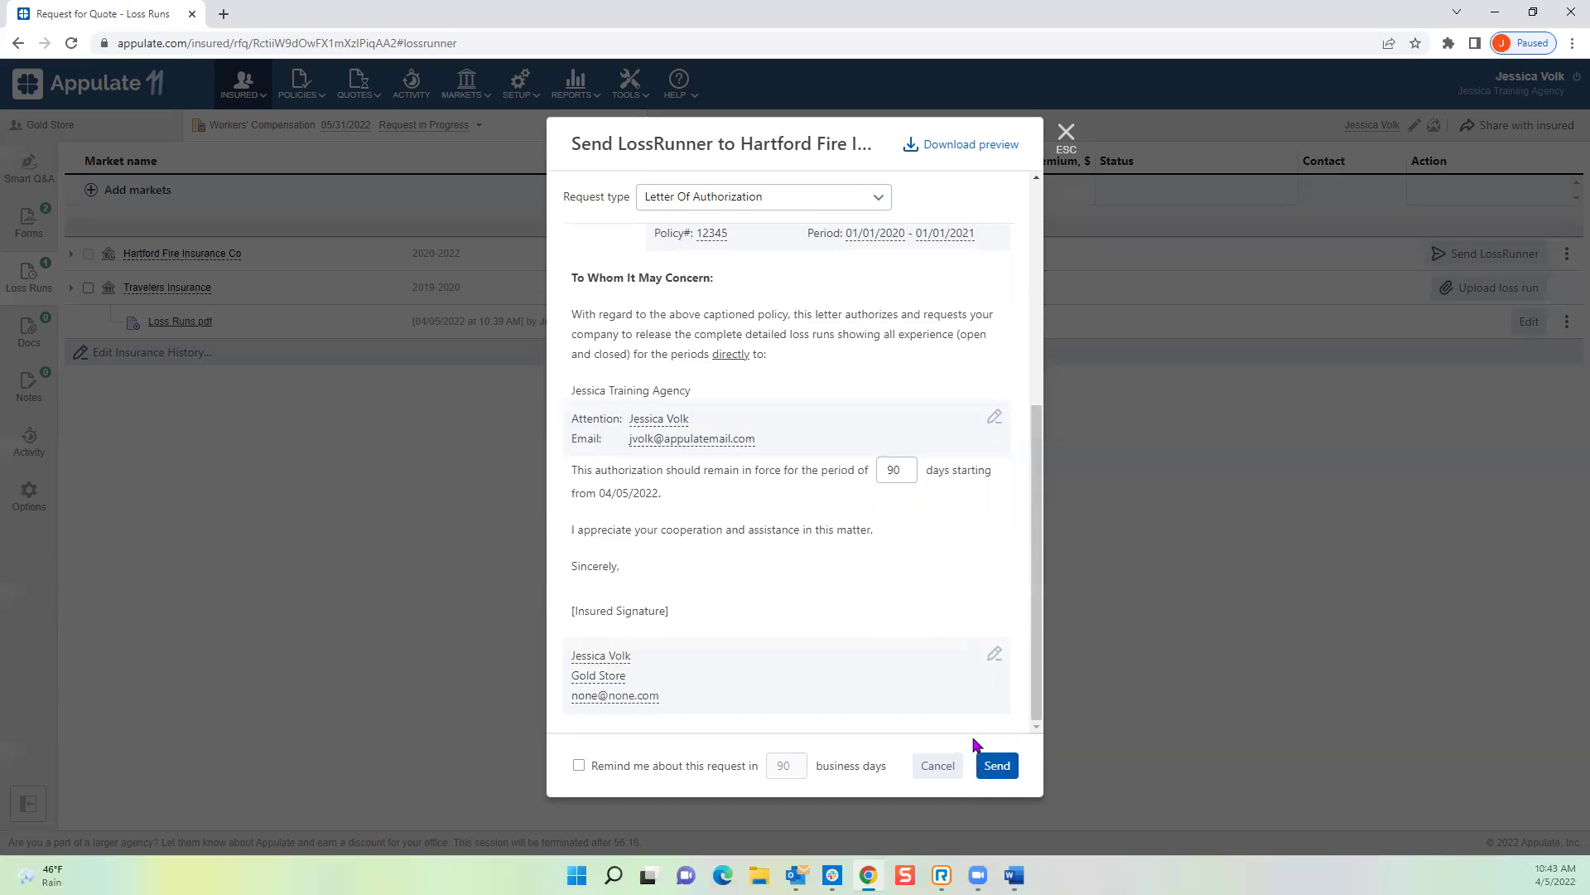
scroll(801, 628, up, 3)
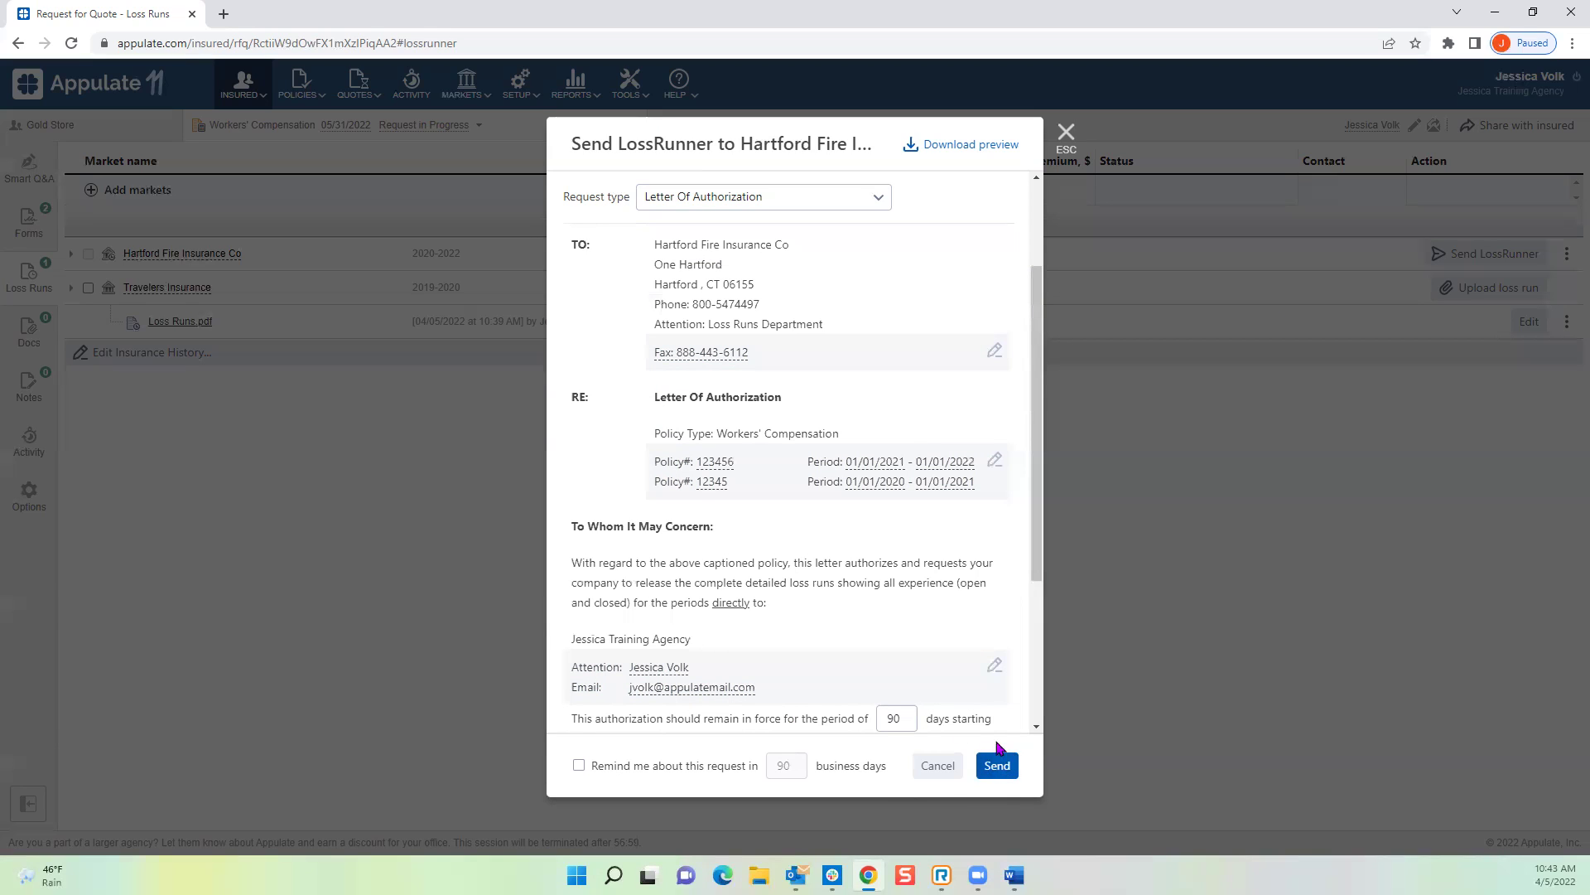
Step: Set a 7-day reminder, then send and confirm the Letter Of Authorization request
click(579, 765)
double_click(789, 767)
text(7)
click(997, 767)
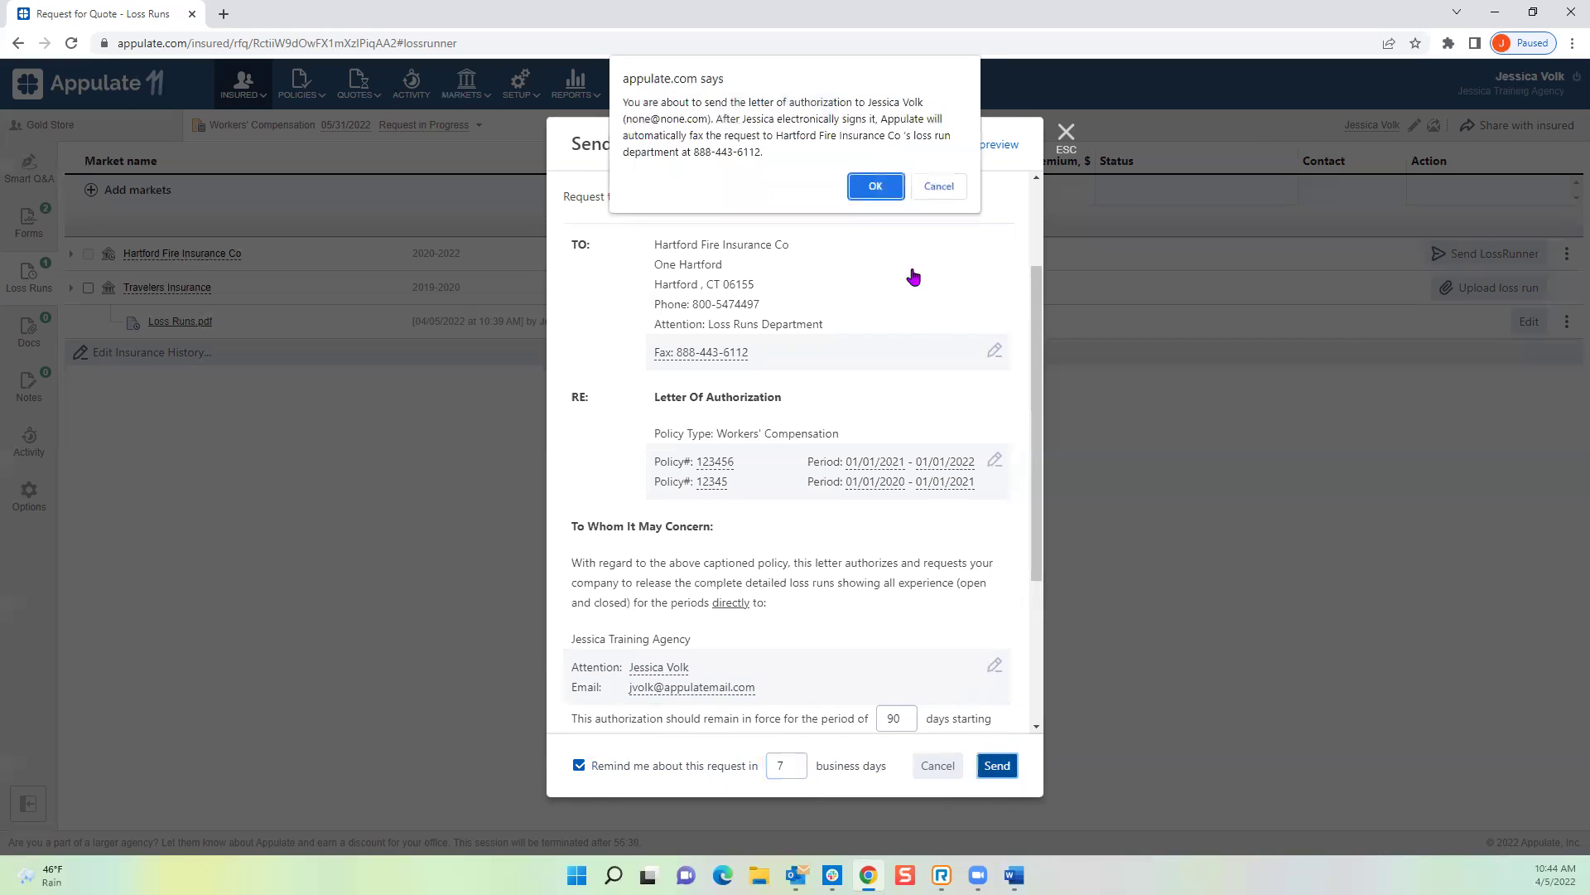
click(872, 185)
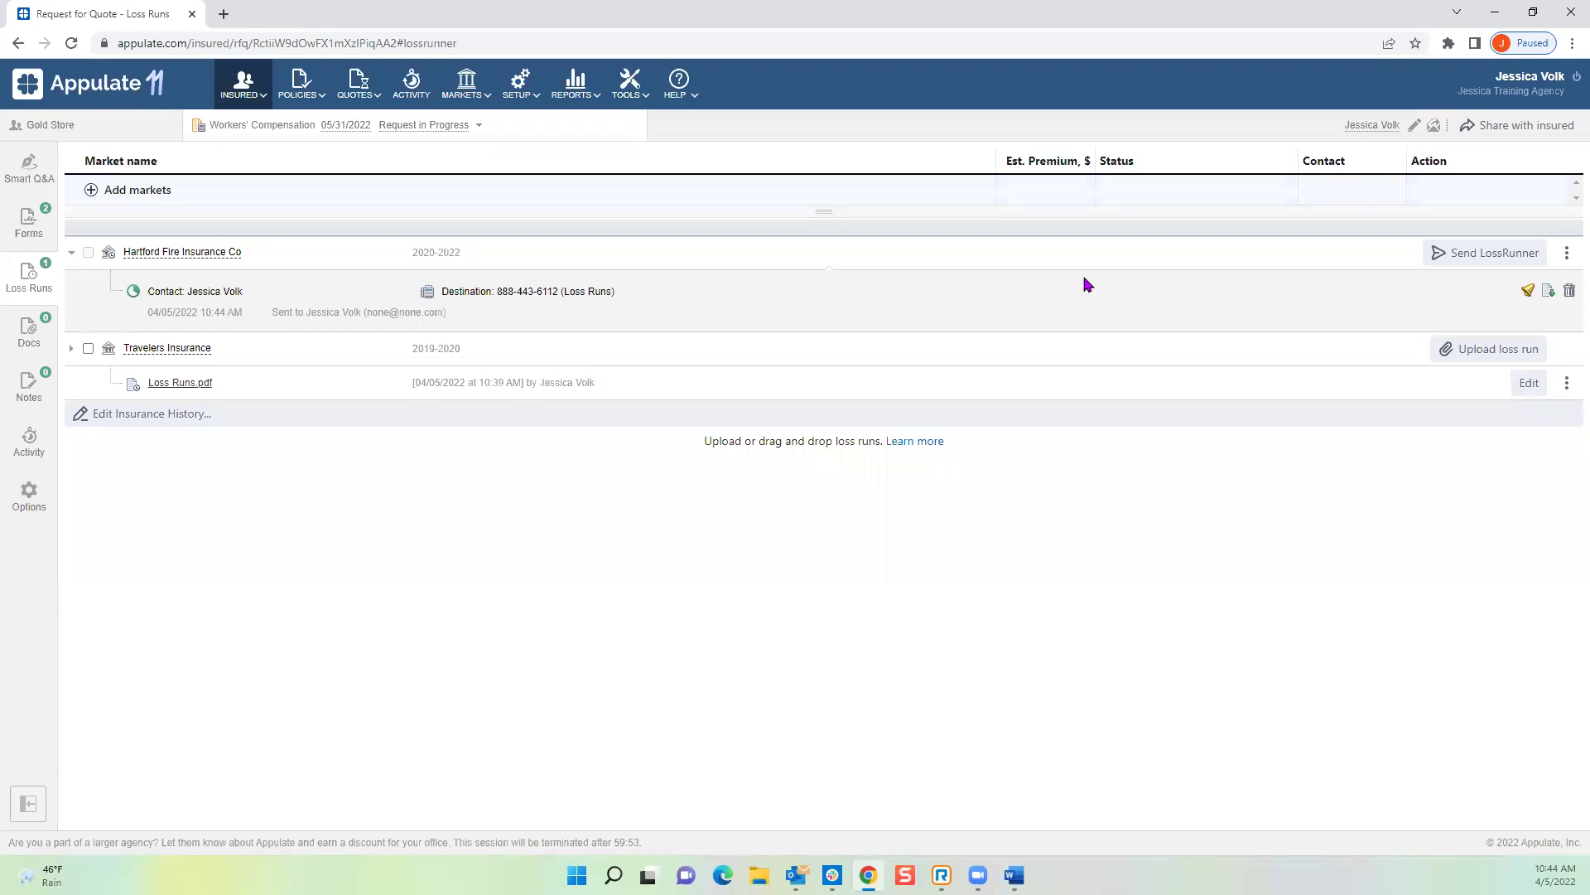
Step: Send the Hartford contact a signing reminder, then revisit Docs and return to Loss Runs
click(1525, 297)
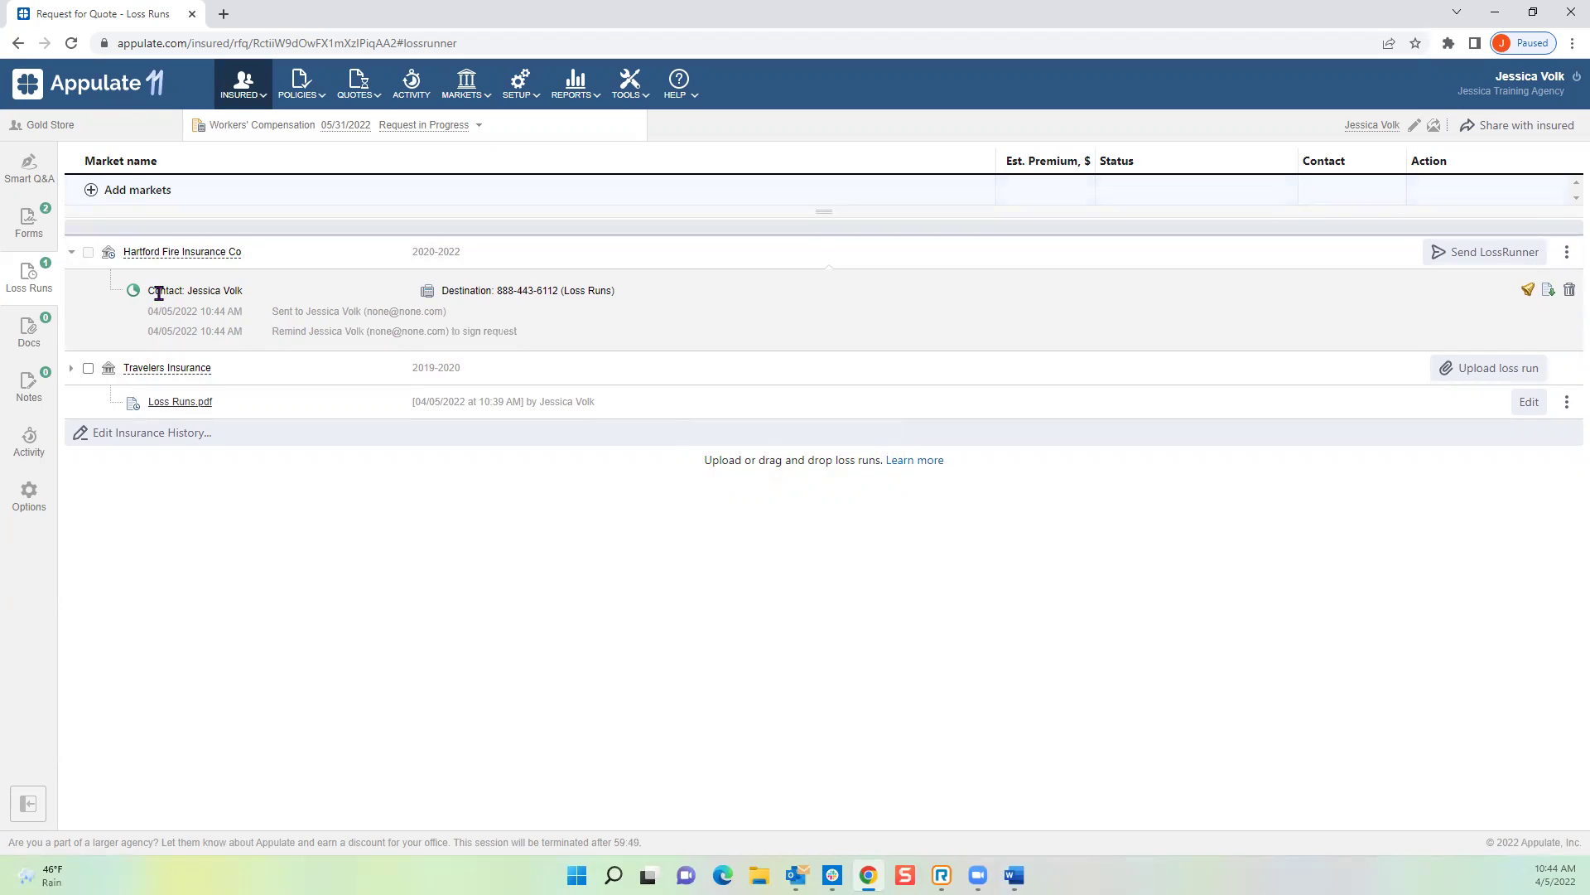
mouse_move(160, 286)
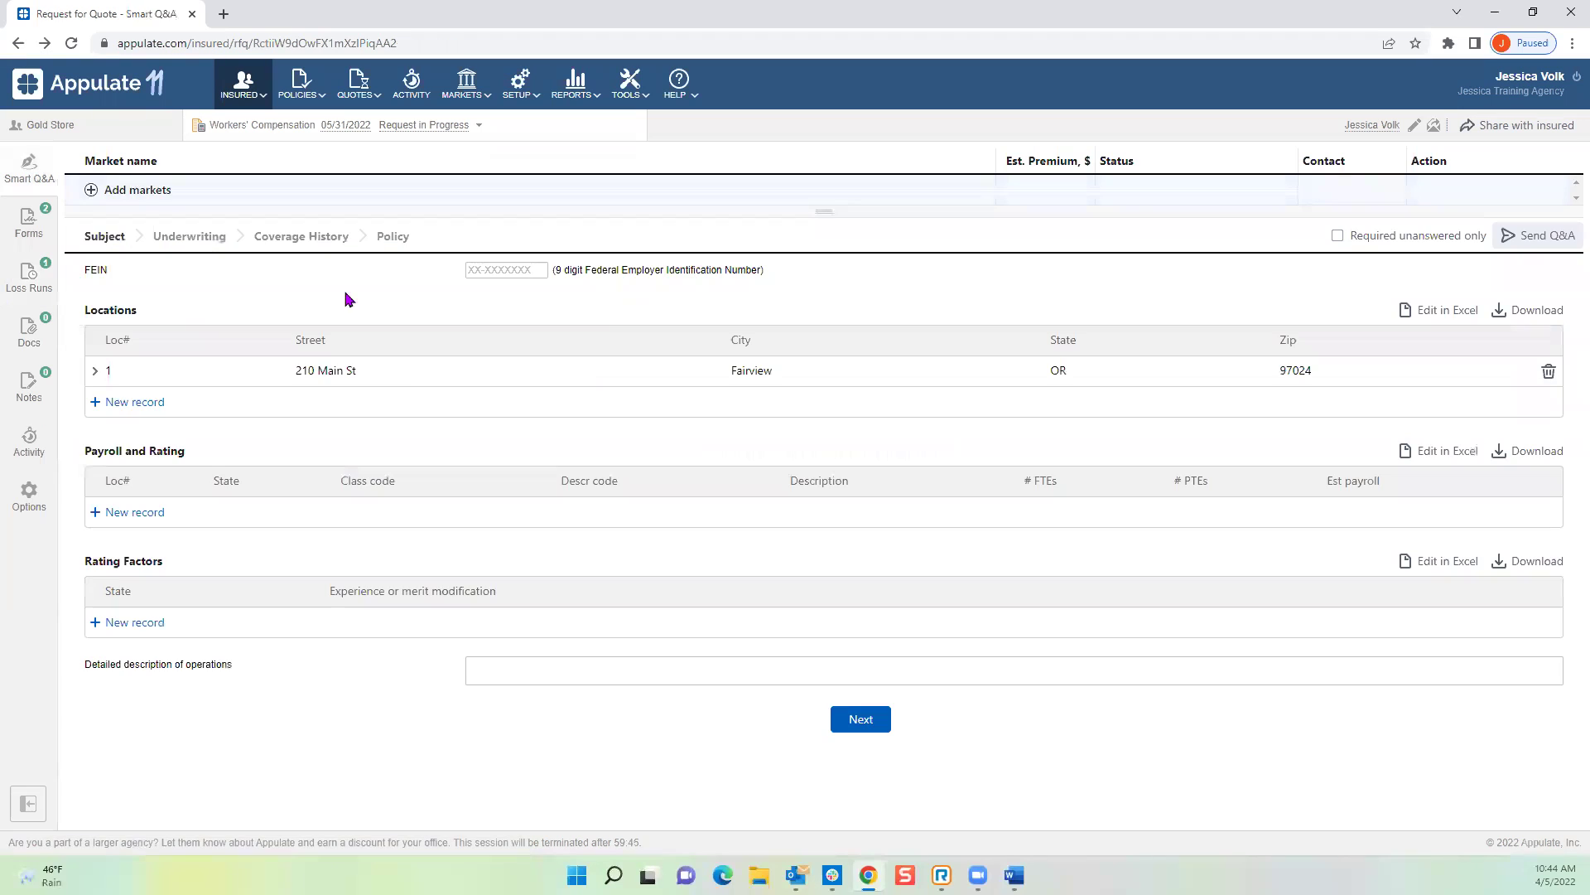
click(32, 331)
click(29, 277)
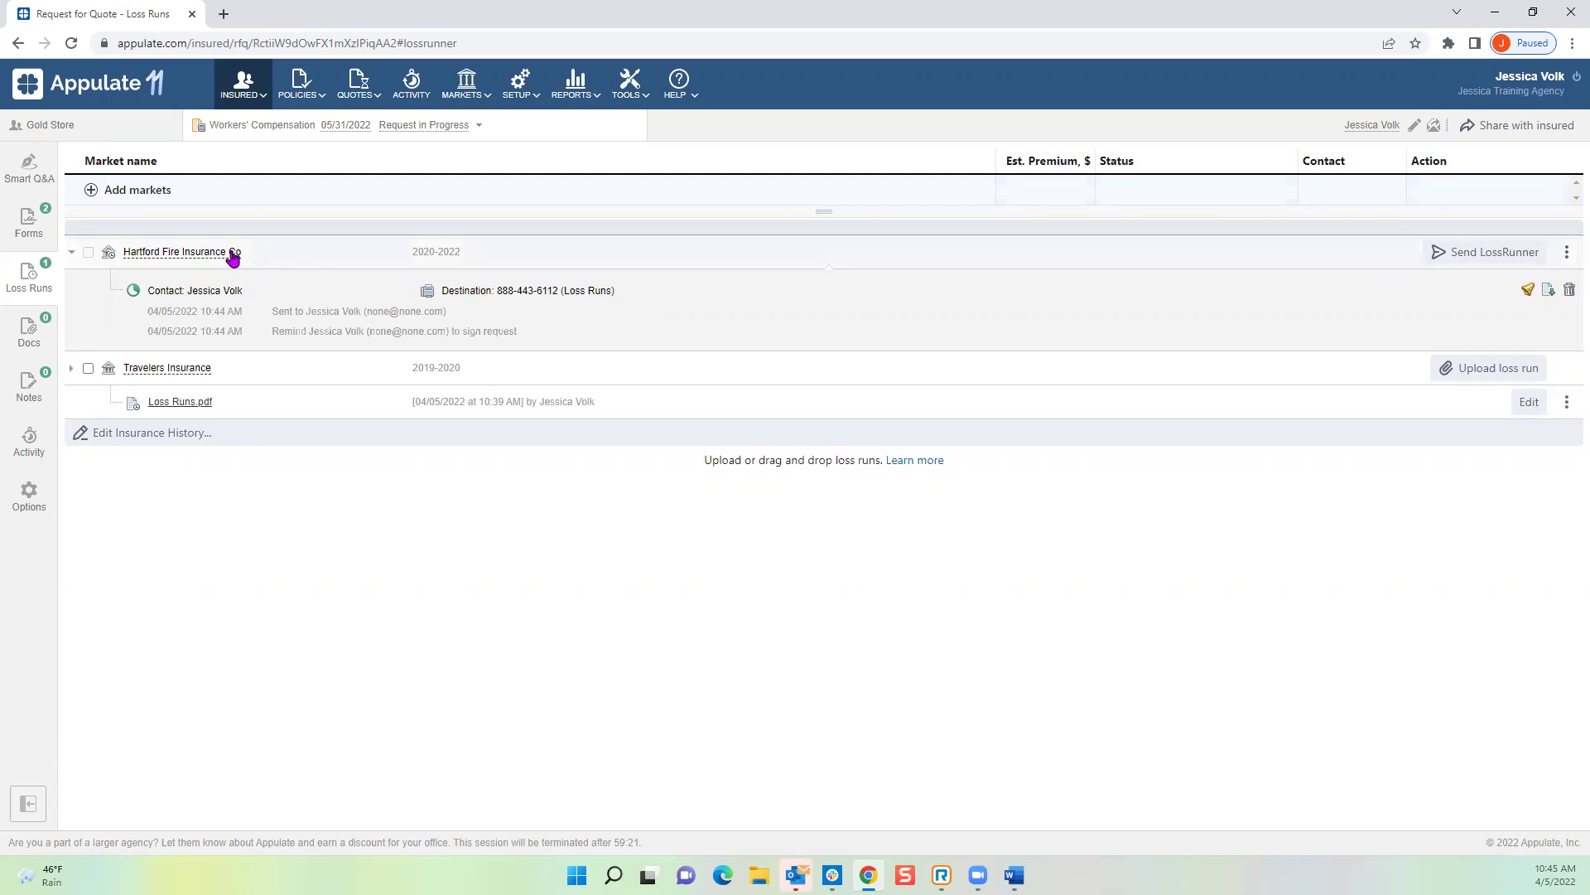
Step: Upload the Loss Runs file as Hartford Fire's loss run, listed as Loss Runs(2).pdf
click(1567, 255)
click(1528, 291)
click(214, 187)
double_click(214, 188)
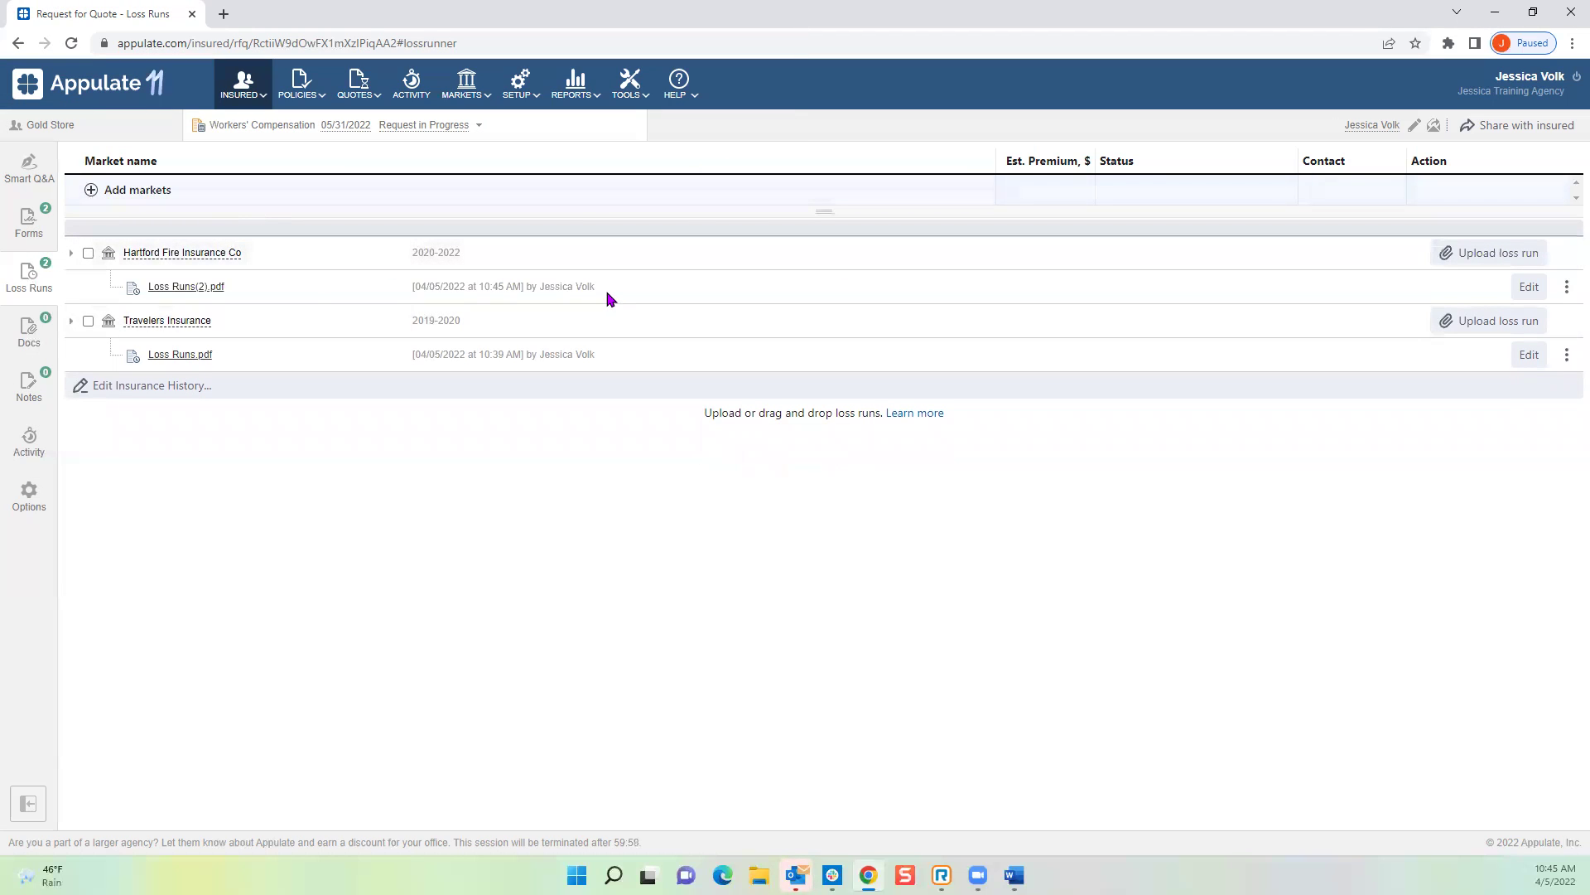
drag(597, 287, 412, 290)
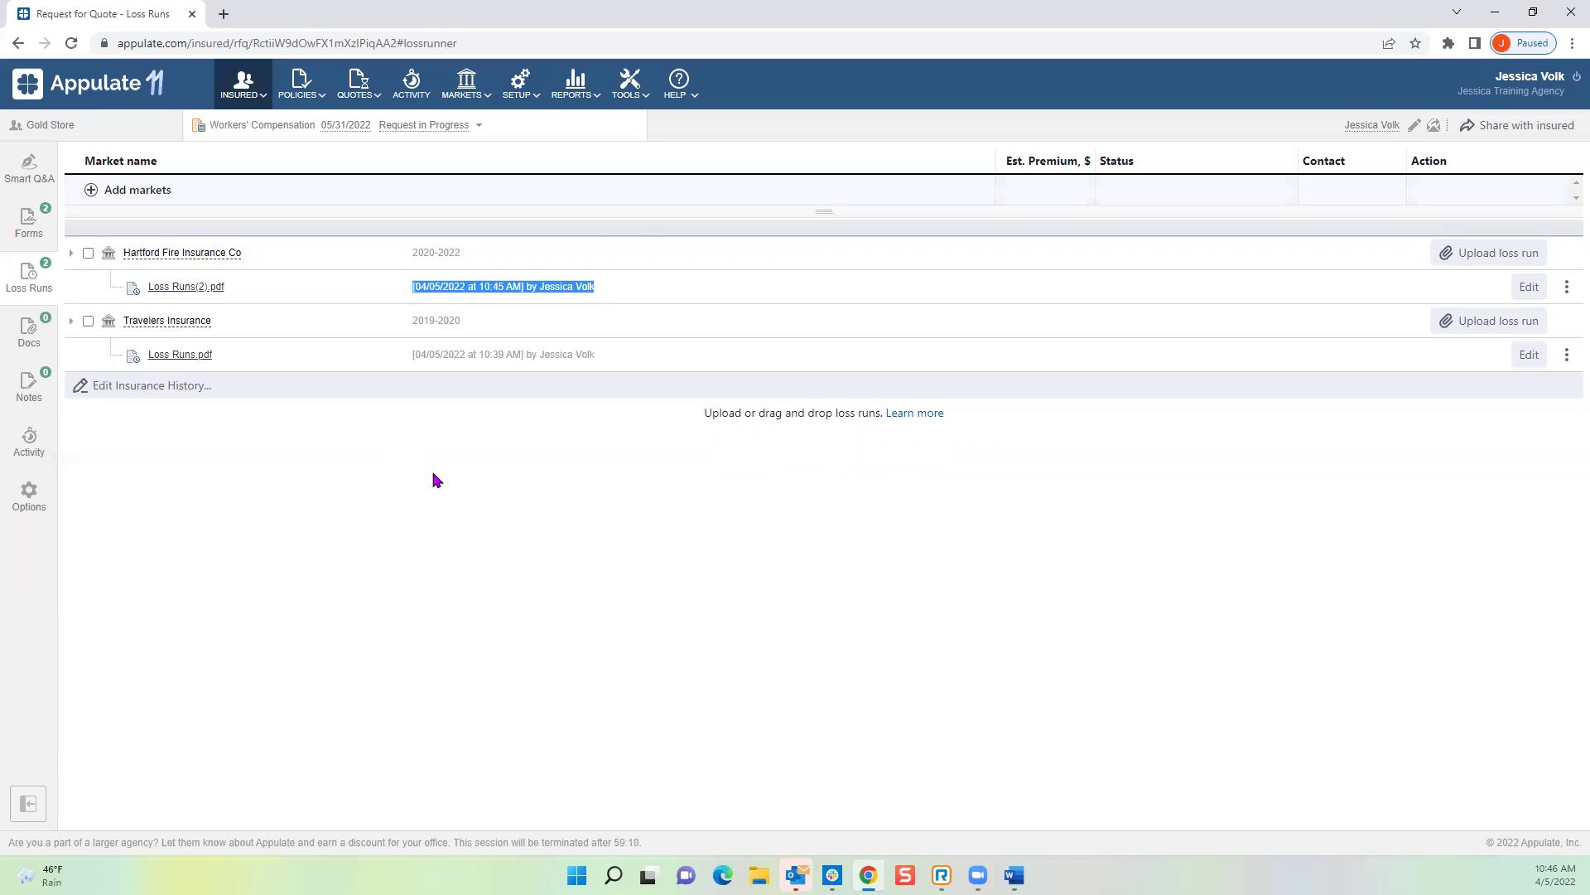
click(667, 590)
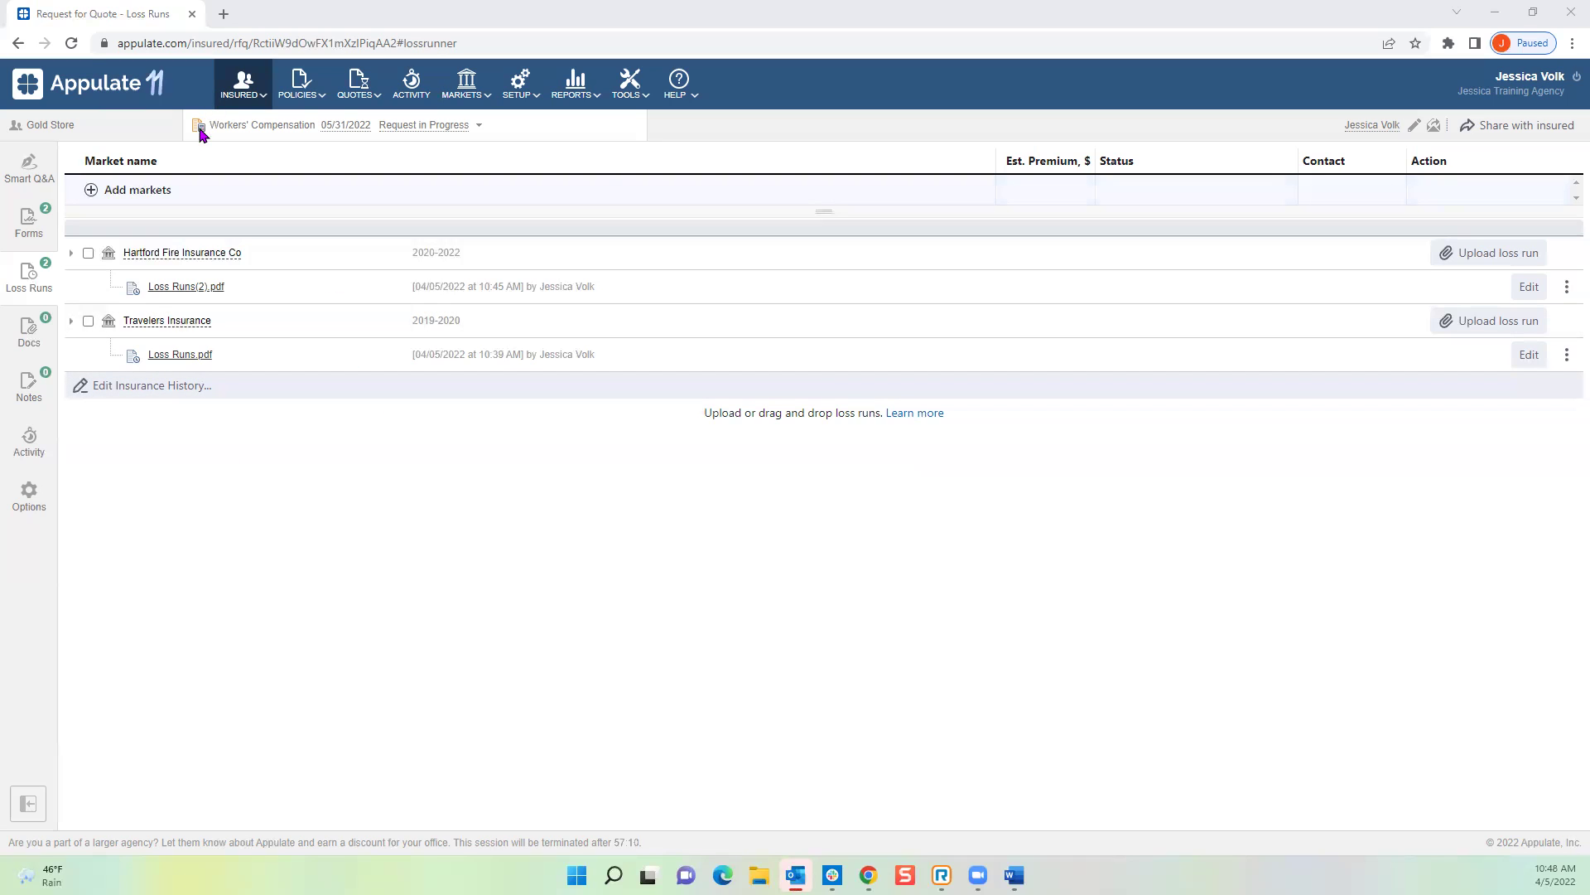
click(686, 99)
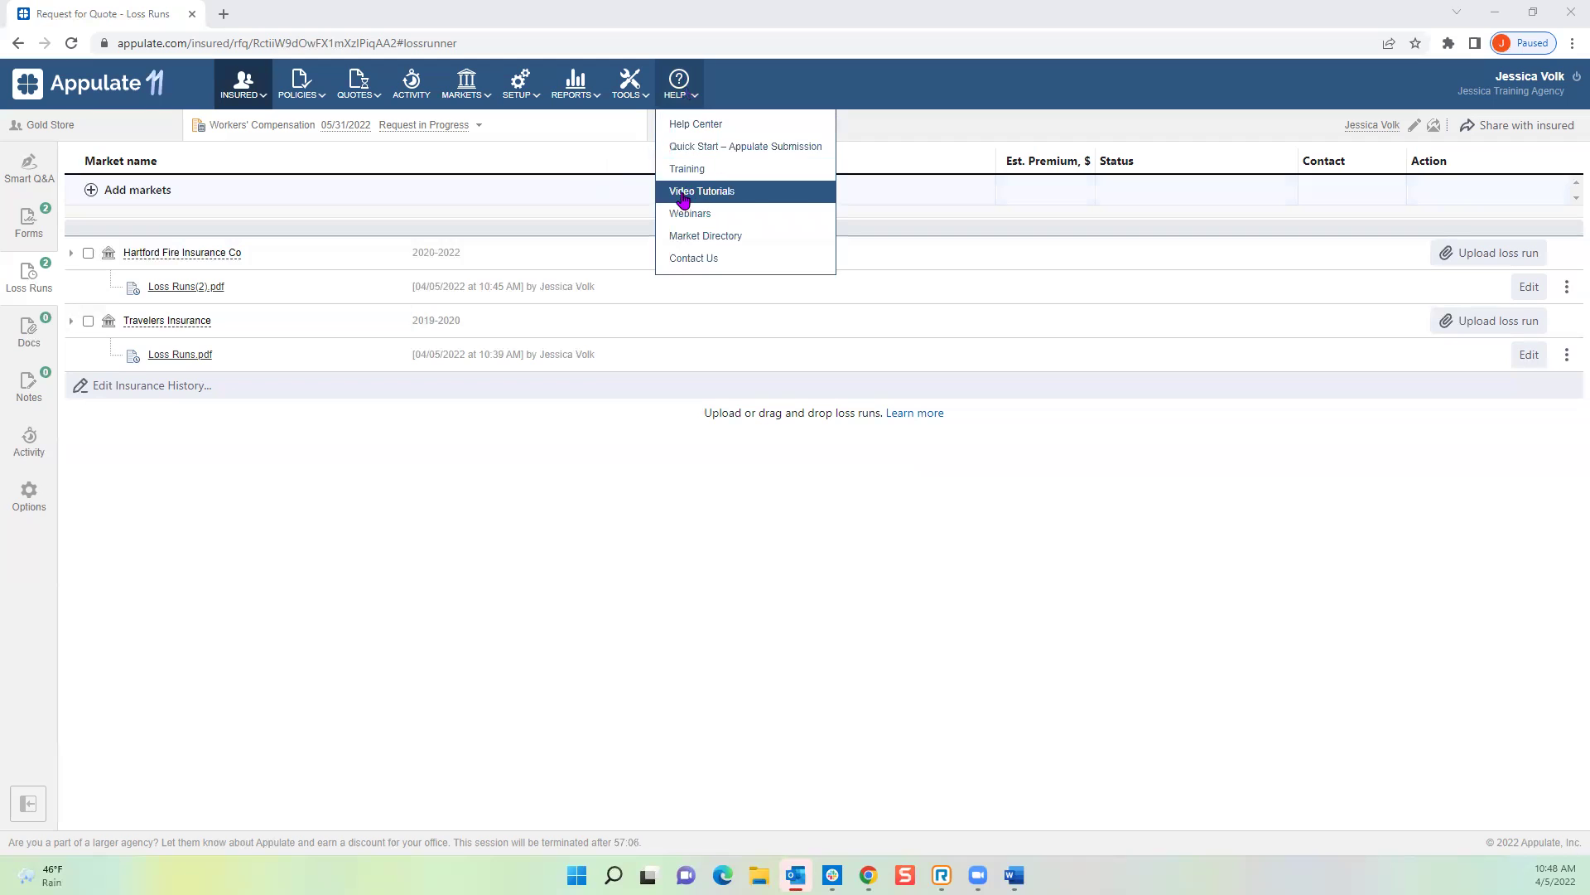
click(728, 197)
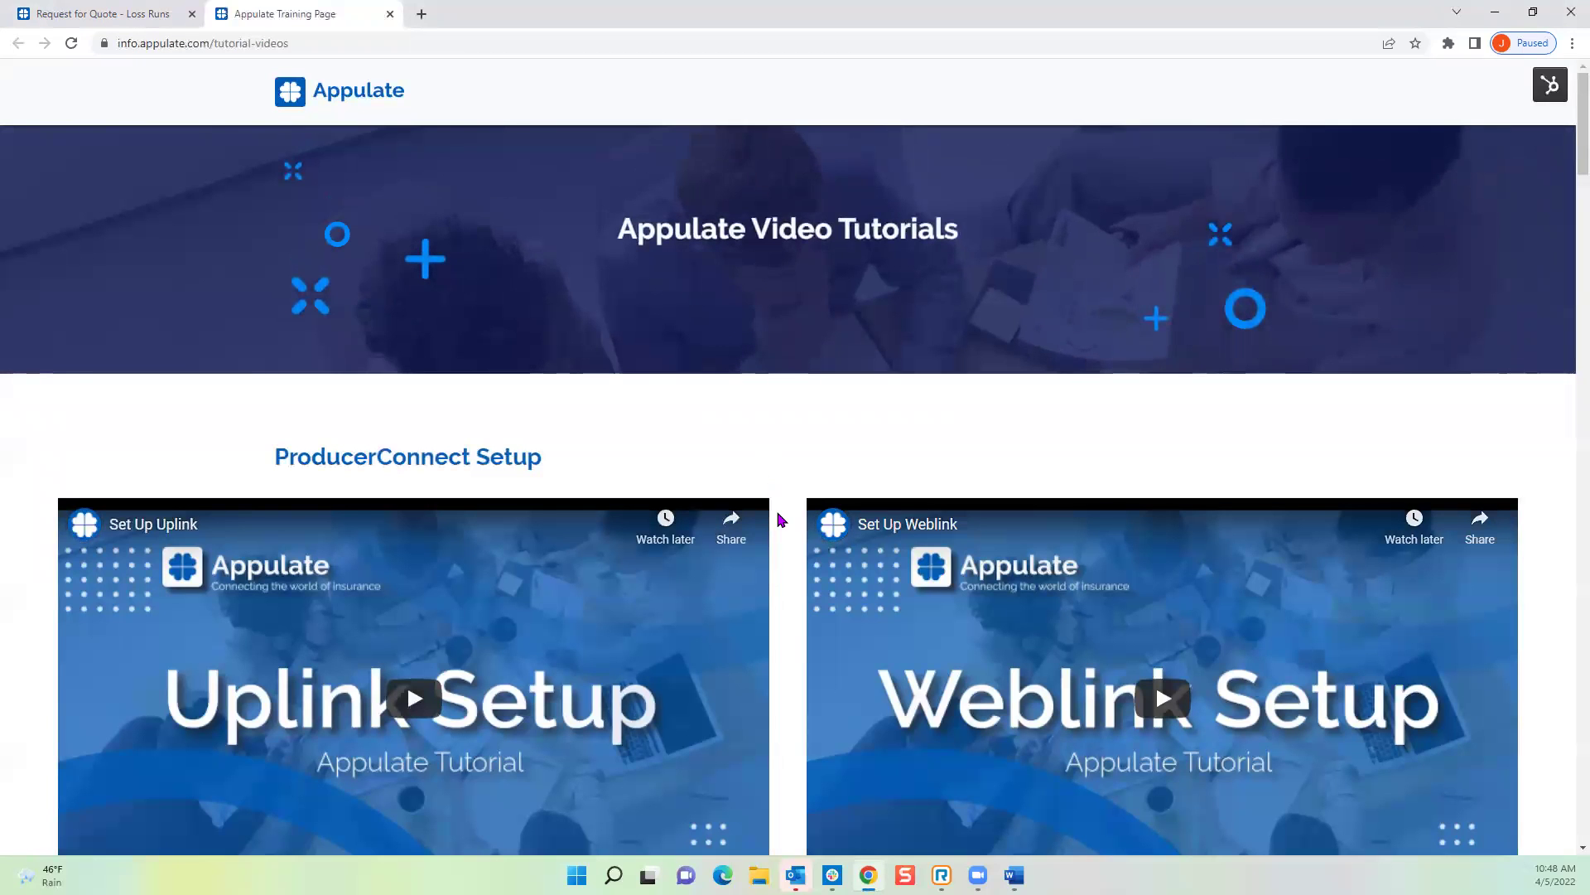
scroll(778, 530, down, 5)
scroll(778, 539, down, 20)
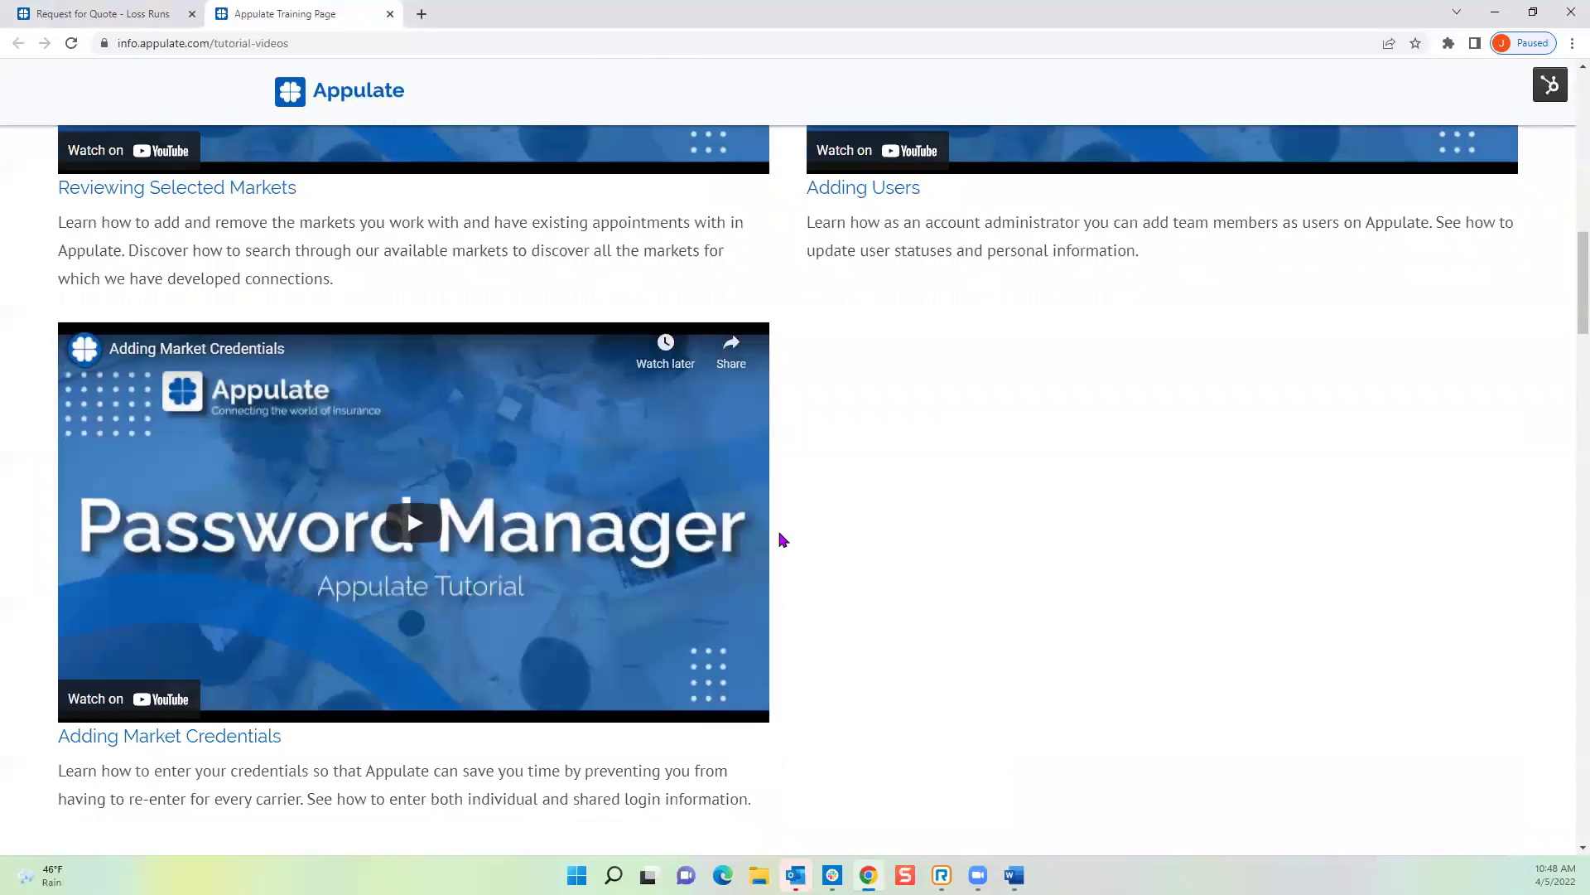
scroll(783, 539, down, 9)
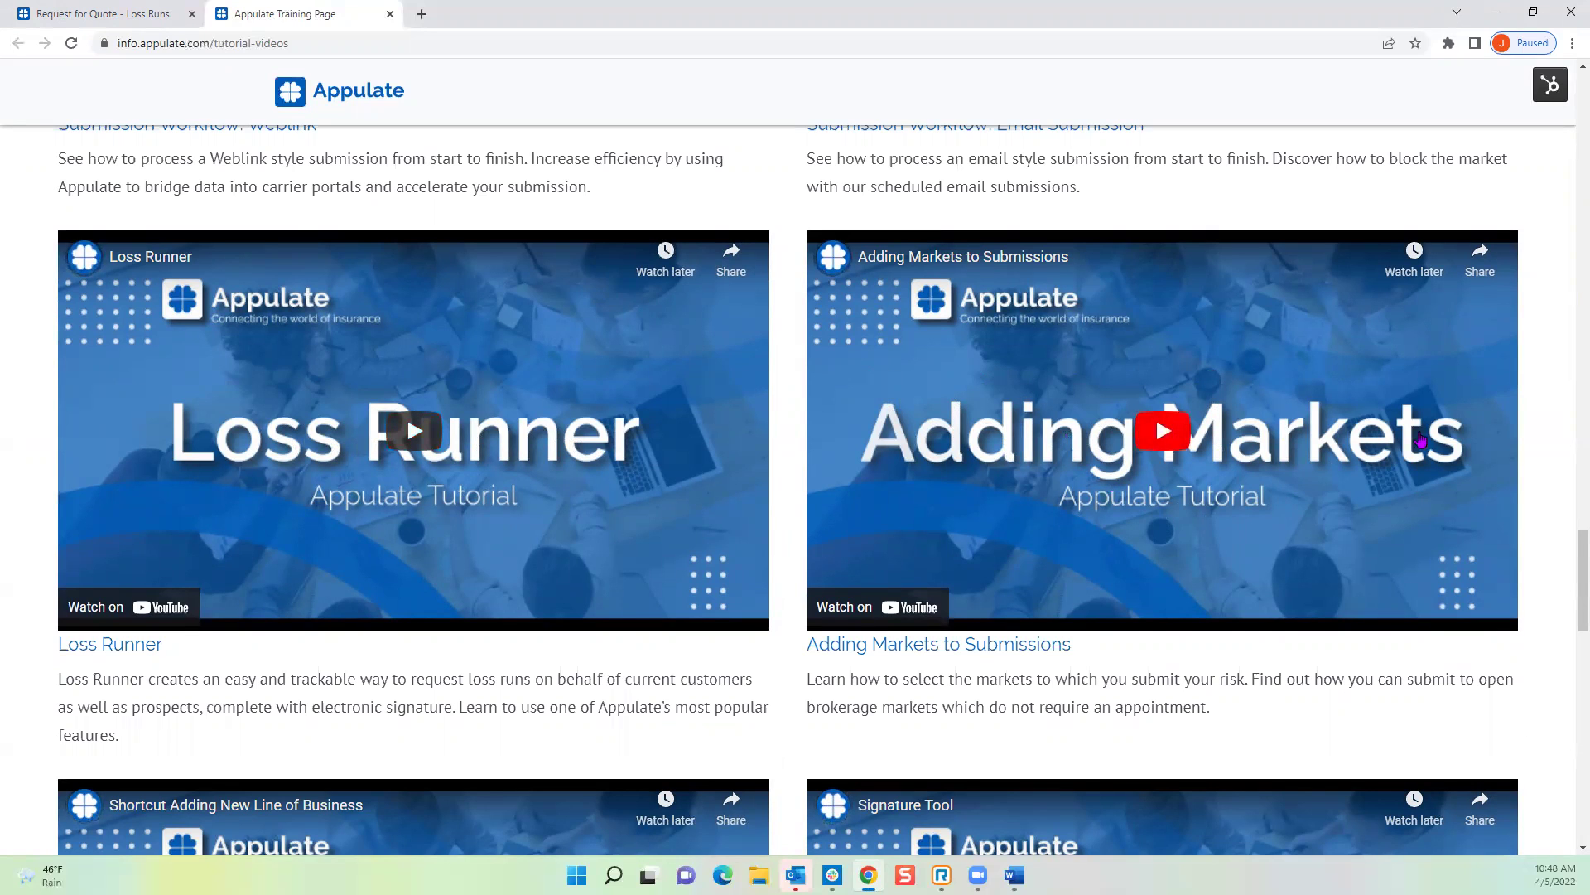
scroll(770, 563, down, 5)
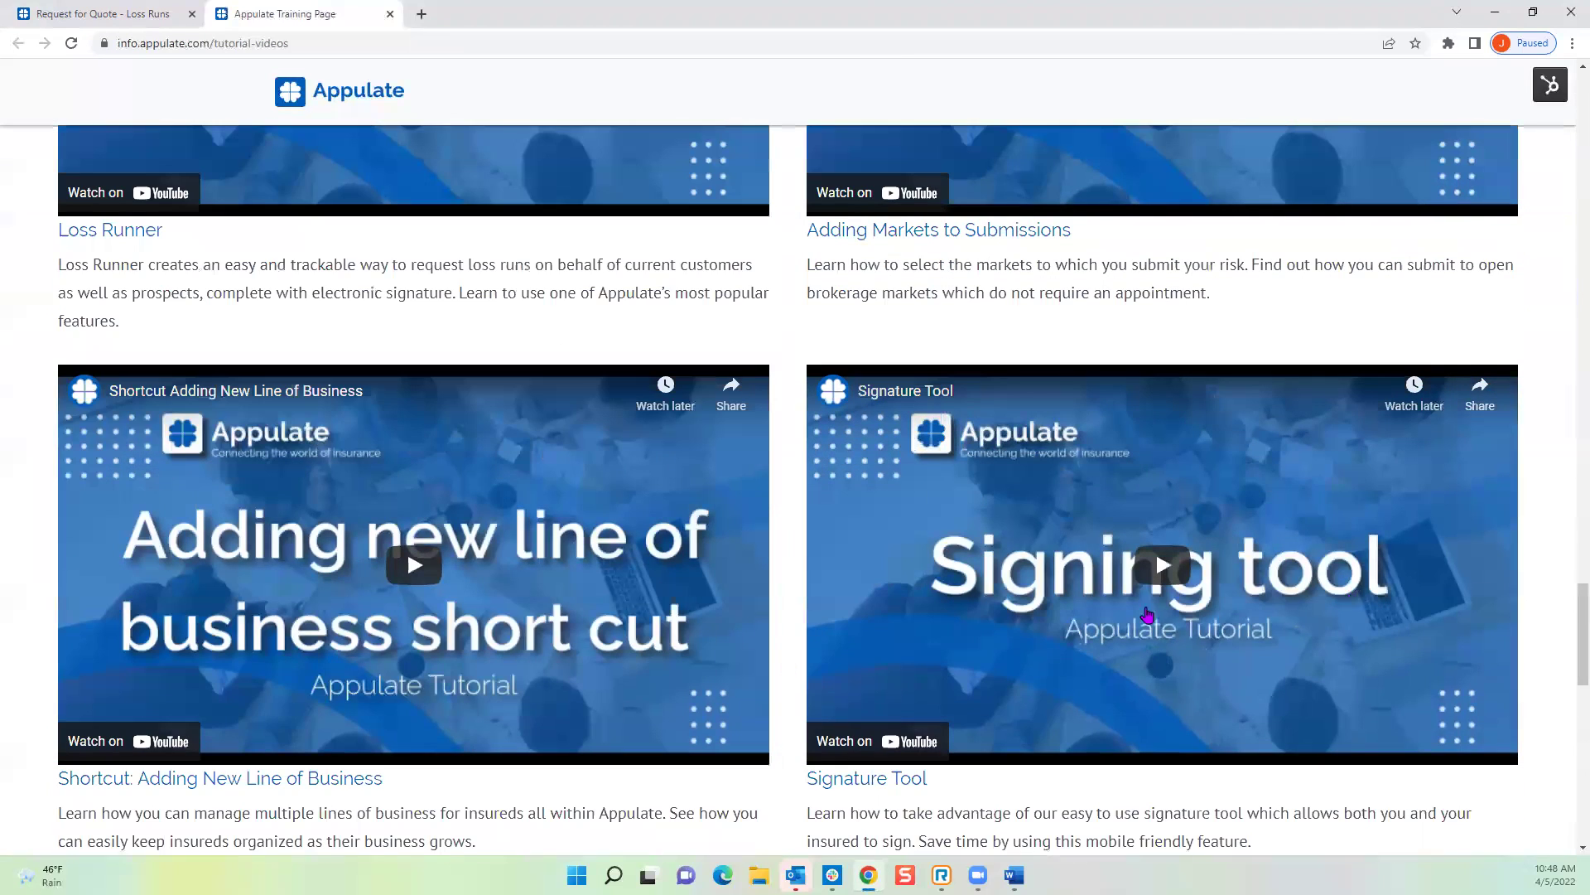
scroll(778, 696, down, 9)
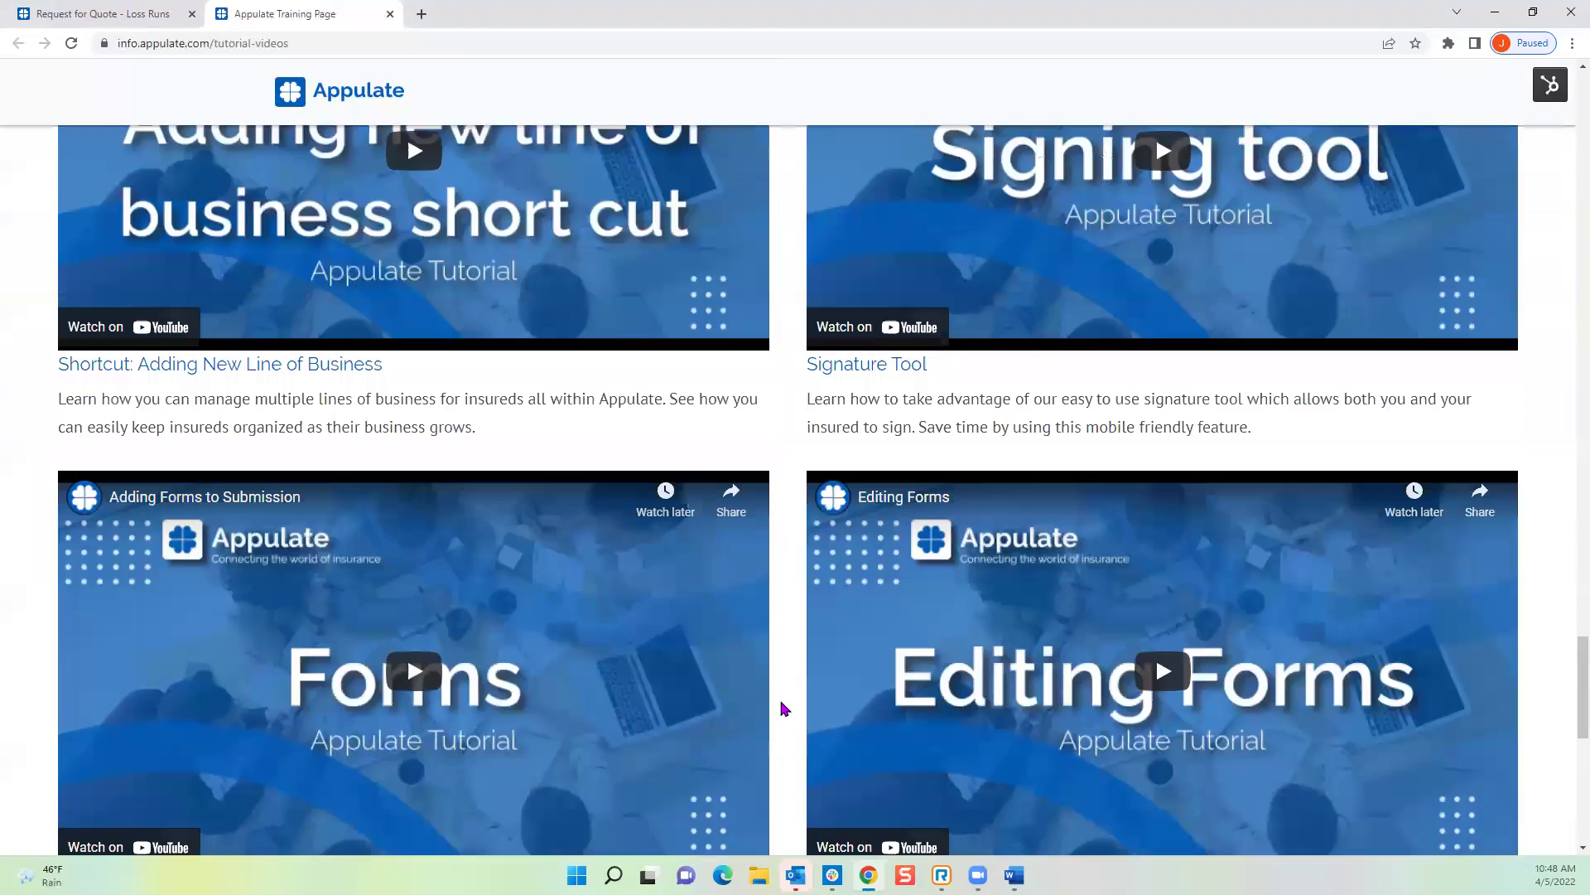
scroll(787, 692, down, 4)
scroll(784, 692, up, 15)
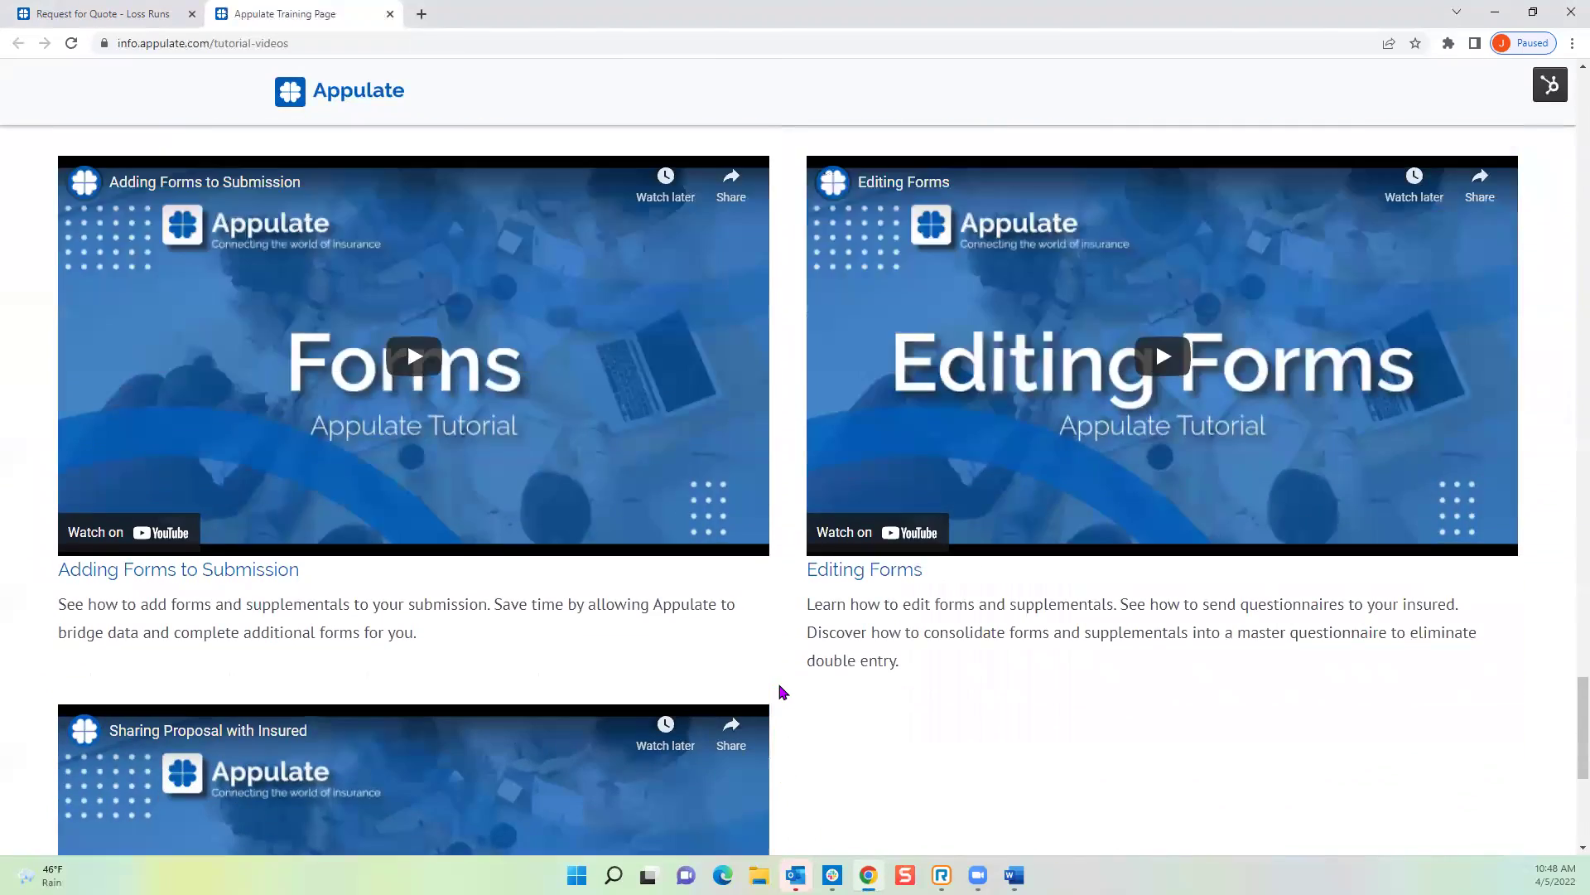
scroll(782, 691, up, 12)
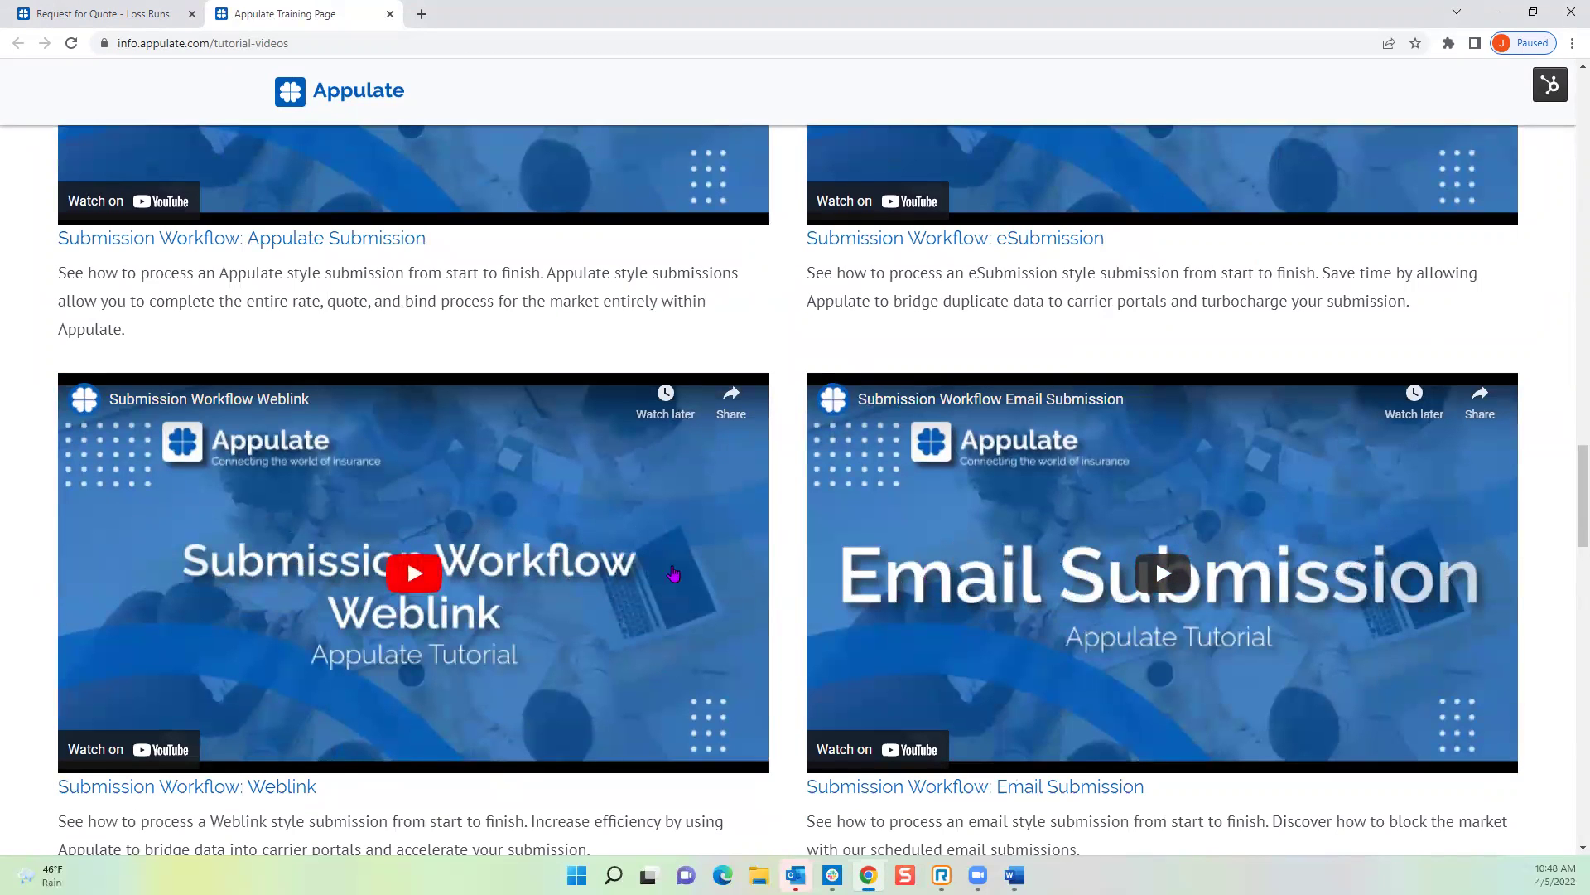
scroll(779, 619, up, 1)
scroll(779, 619, up, 2)
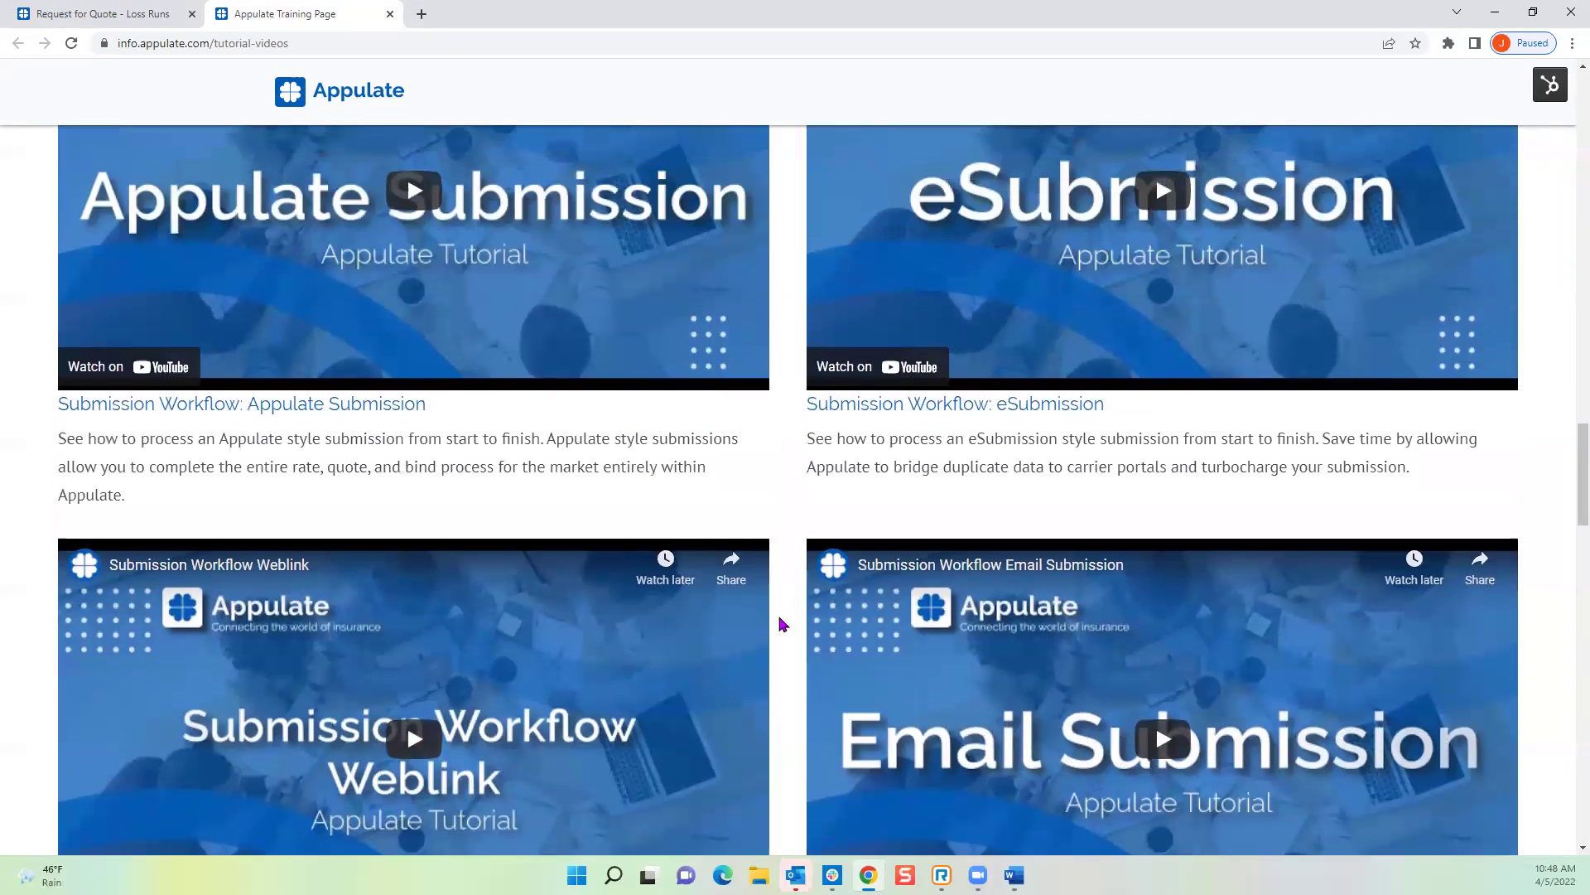
scroll(782, 624, up, 2)
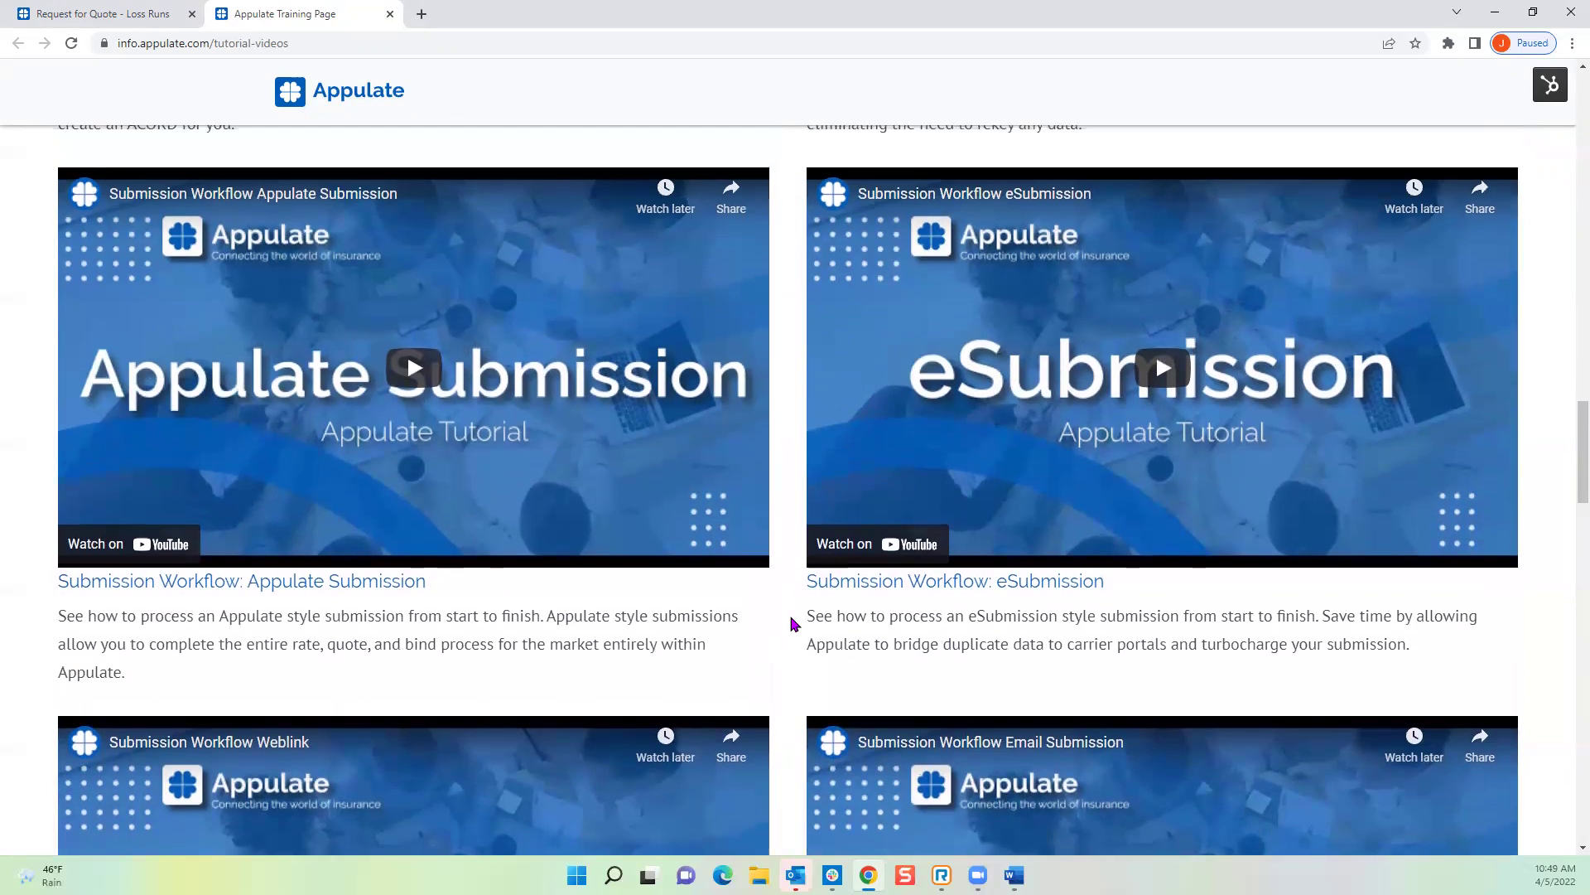
scroll(782, 624, up, 12)
scroll(793, 626, up, 15)
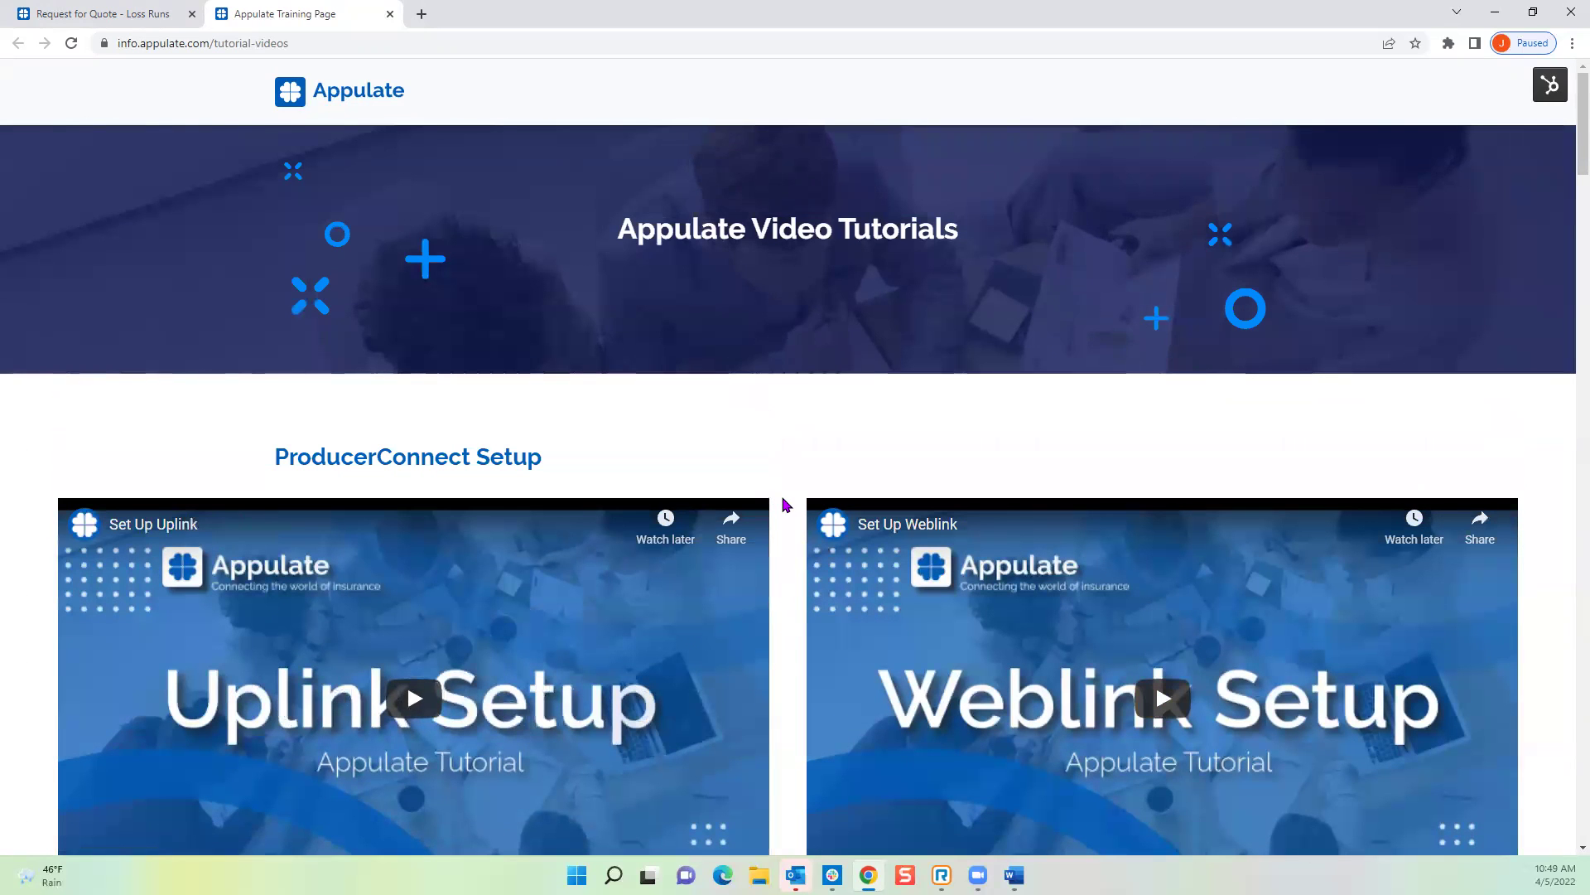
scroll(782, 505, down, 3)
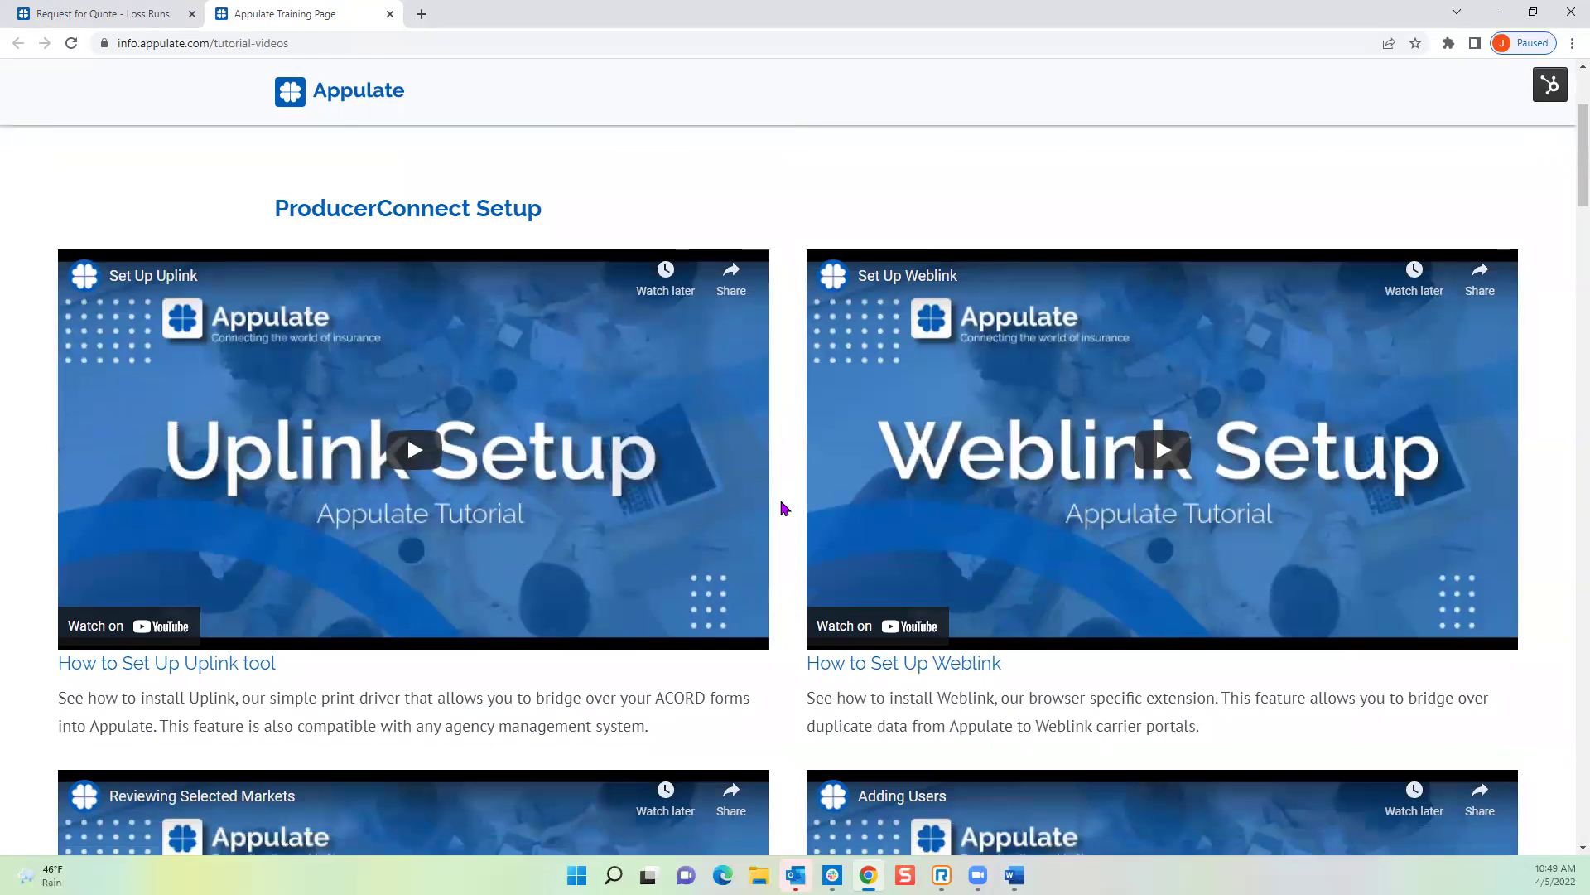
scroll(781, 506, down, 4)
scroll(784, 509, down, 1)
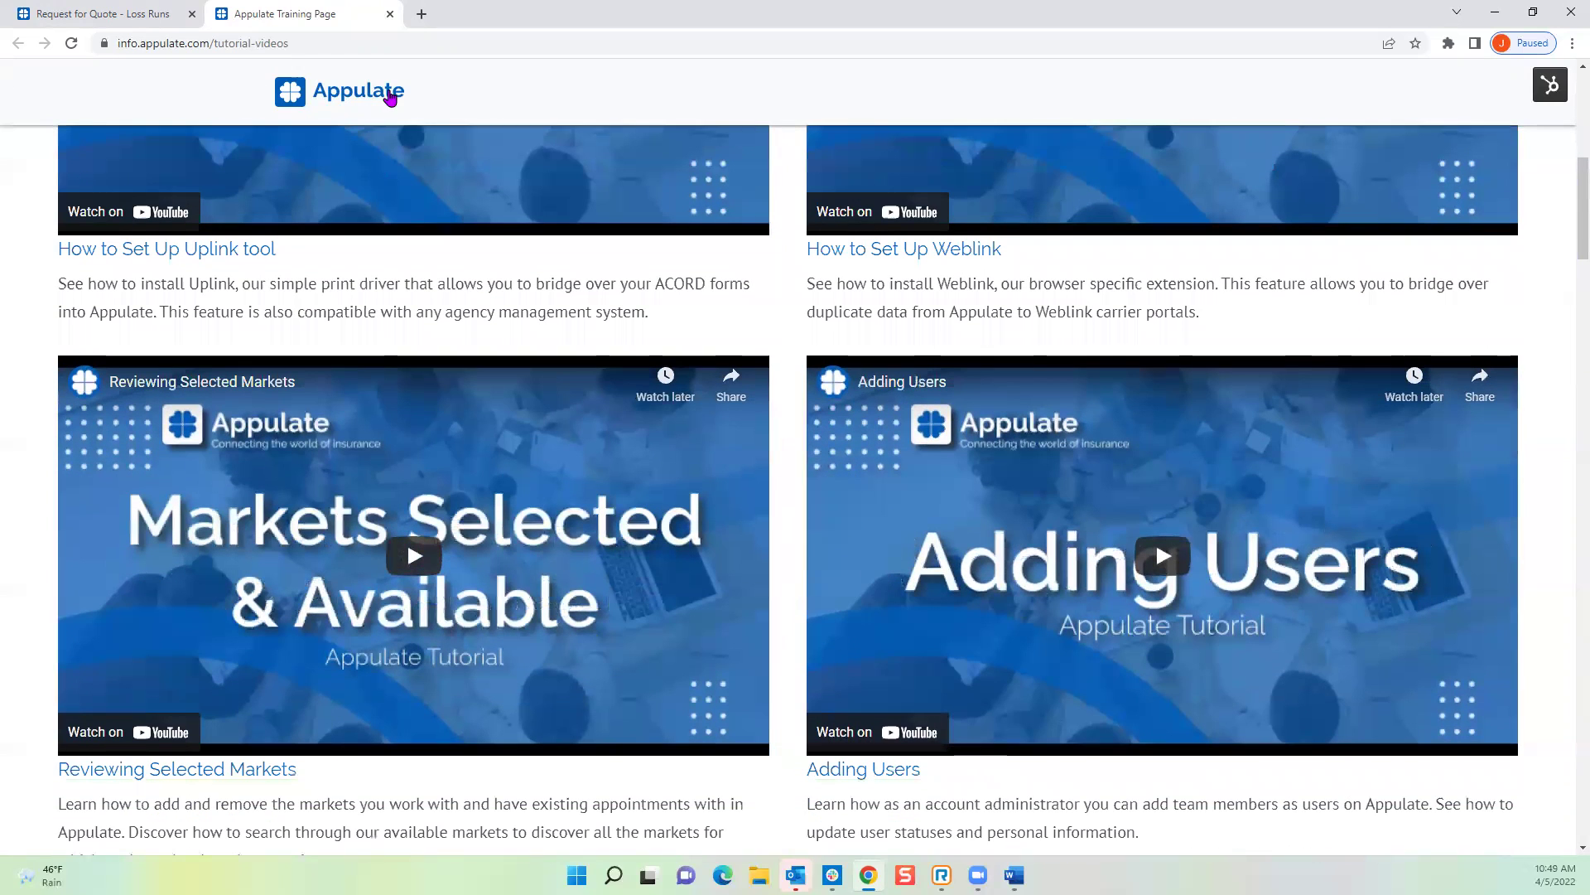
click(390, 14)
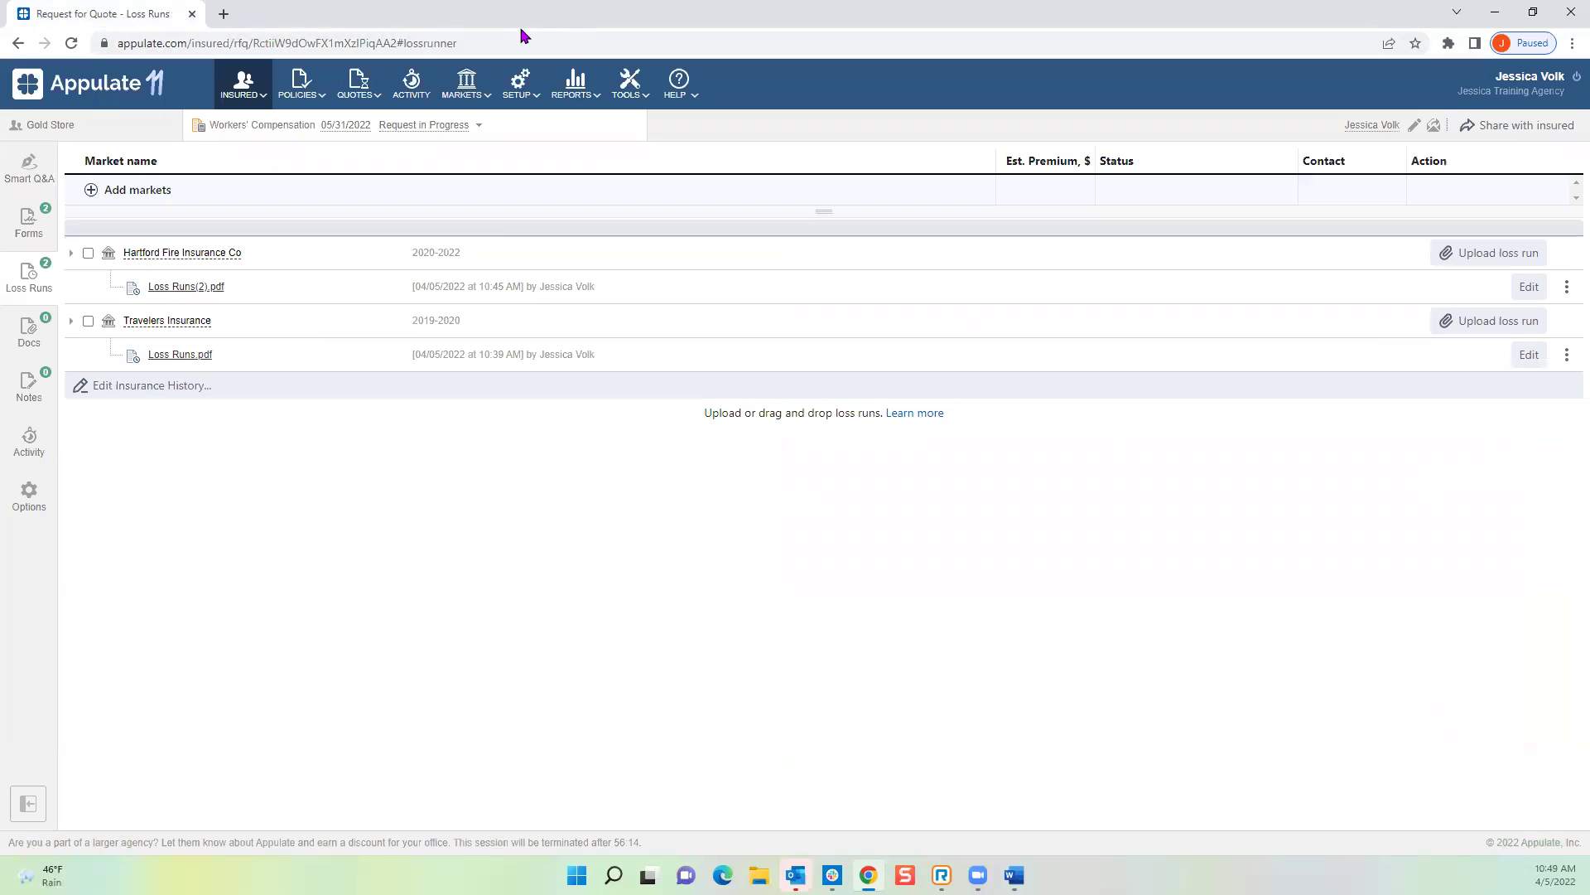
Step: View the agency user list, then open All Insured showing Gold Store in Fairview, OR
click(522, 90)
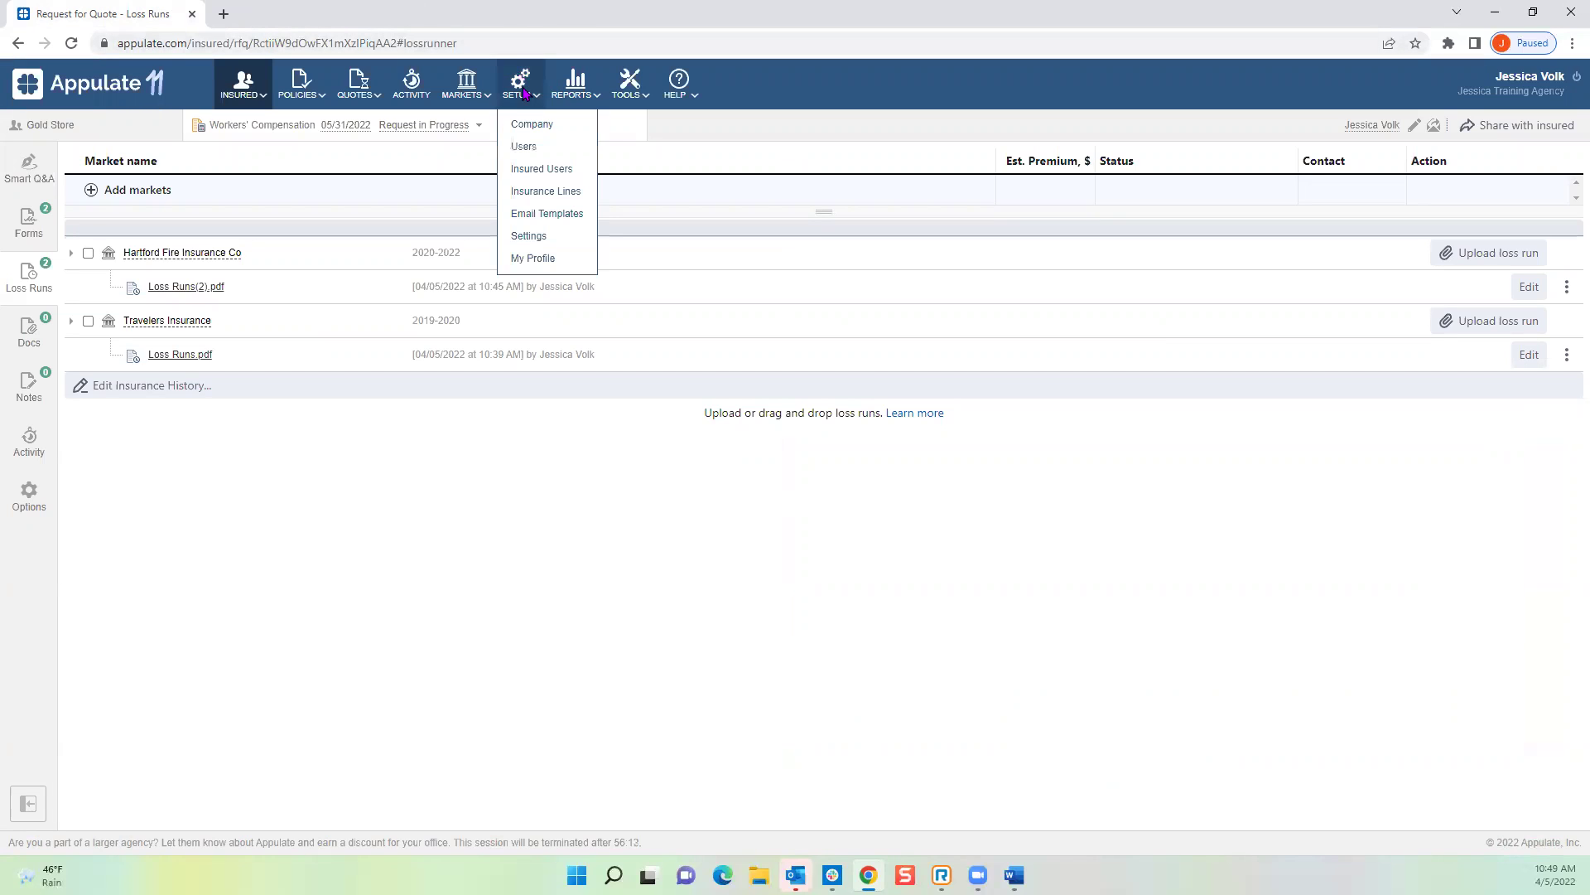
click(530, 145)
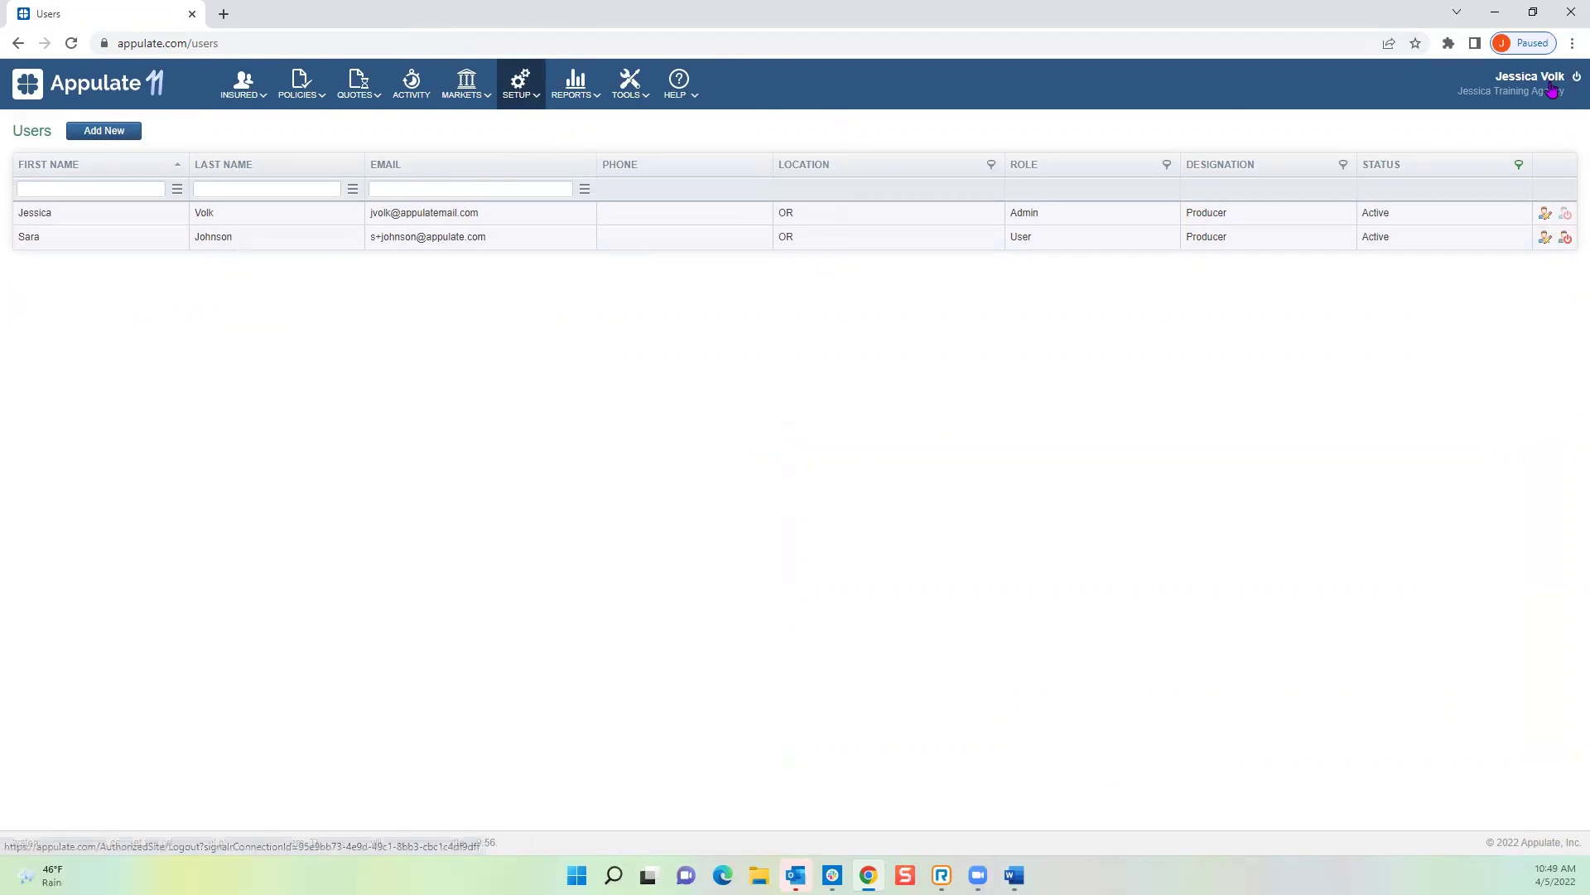
mouse_move(536, 93)
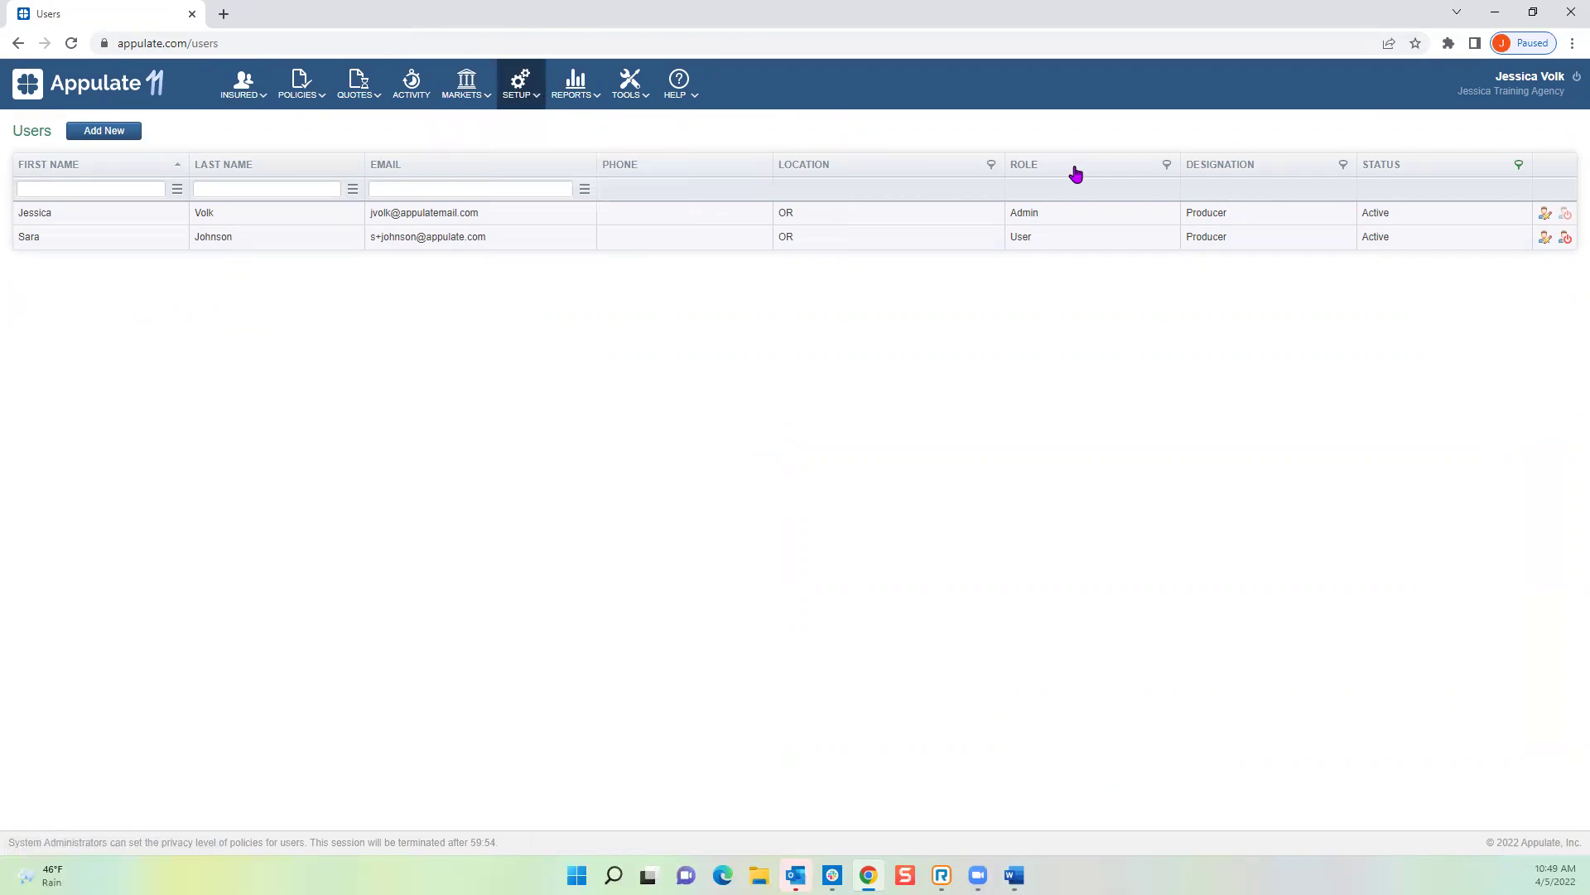
click(243, 91)
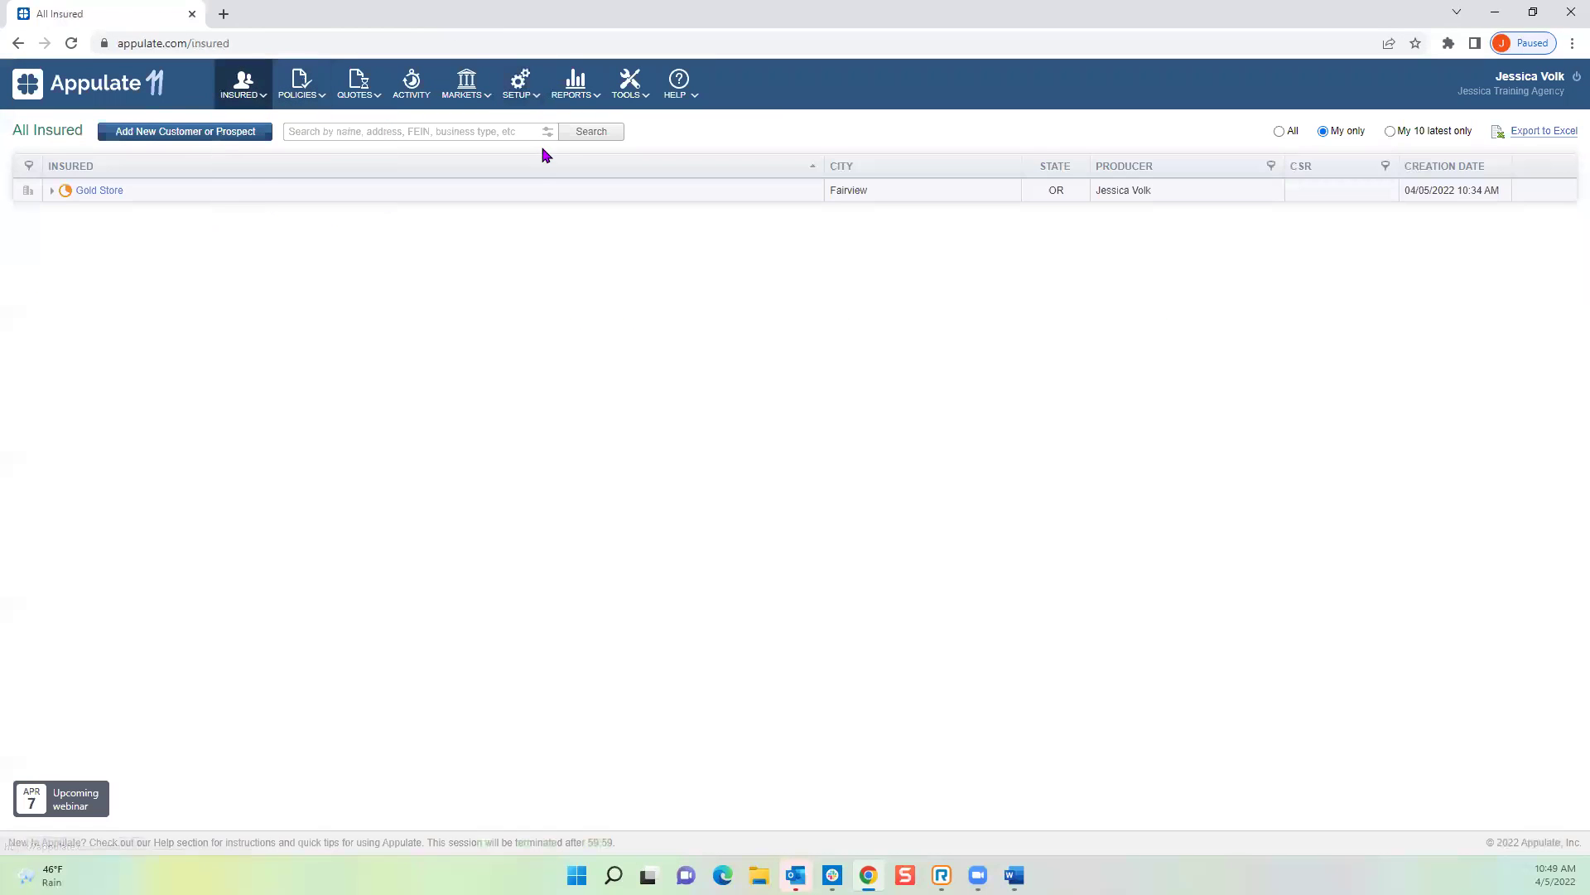
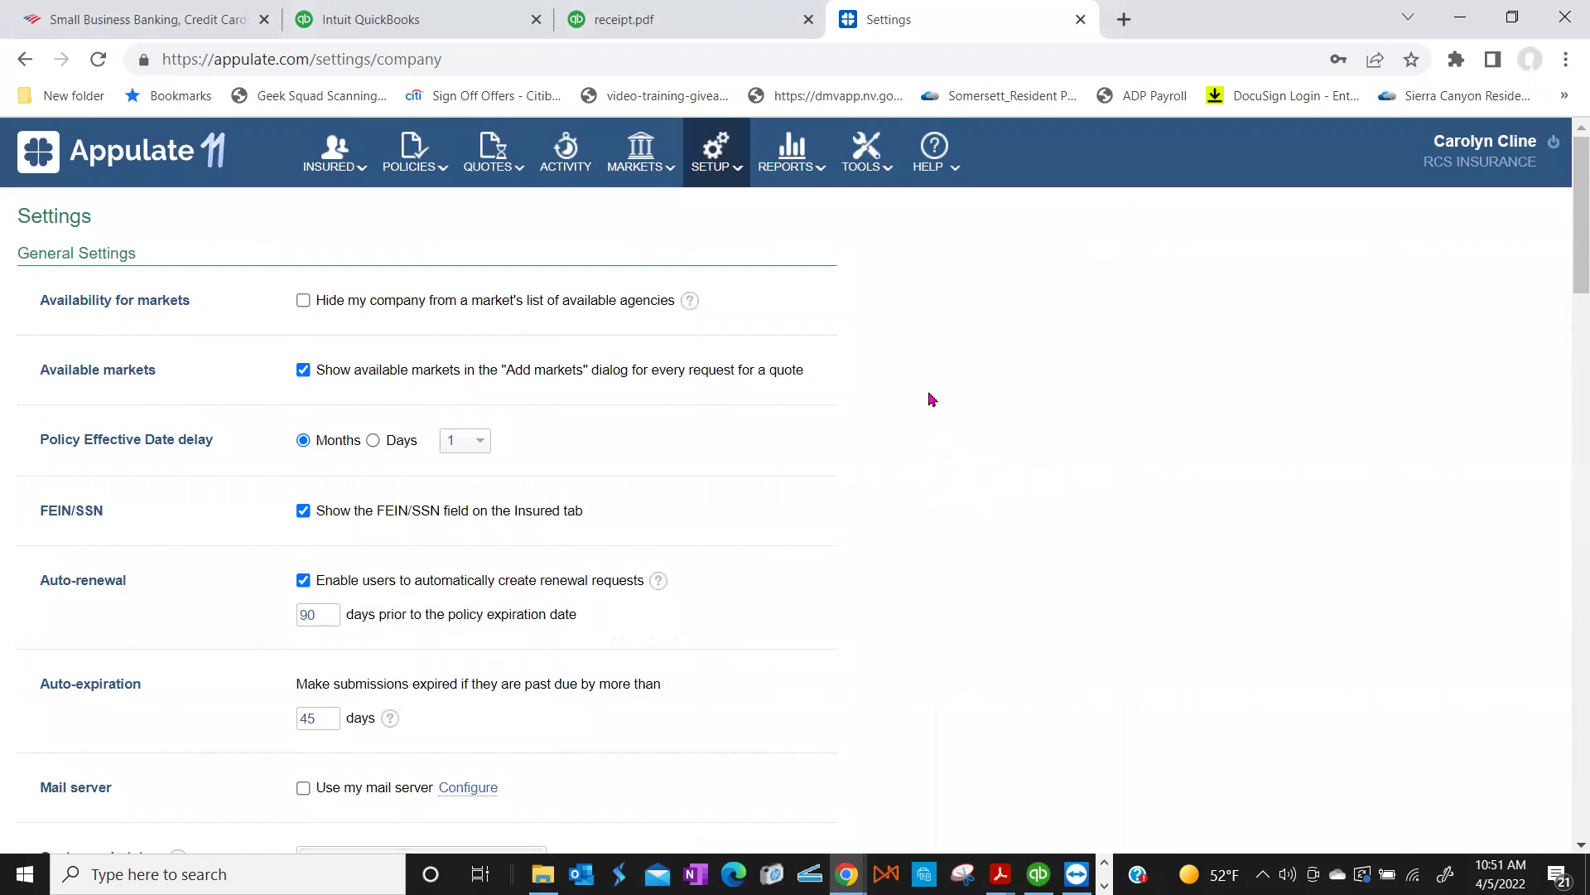
Step: Open the second Admin user's User Profile from Setup > Users and select the first name
click(723, 166)
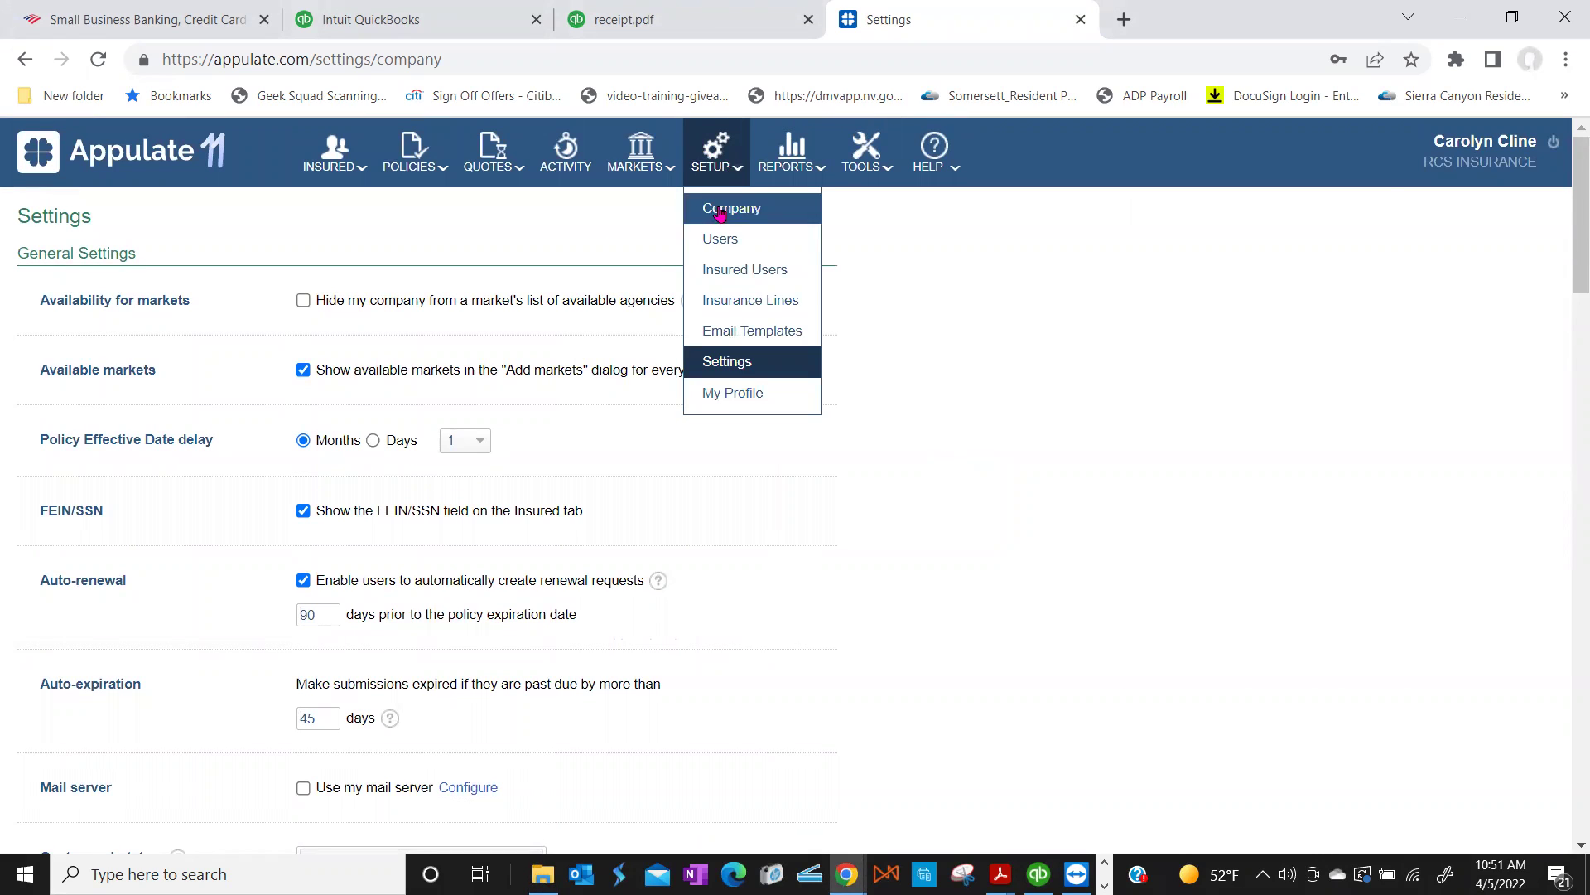
click(721, 239)
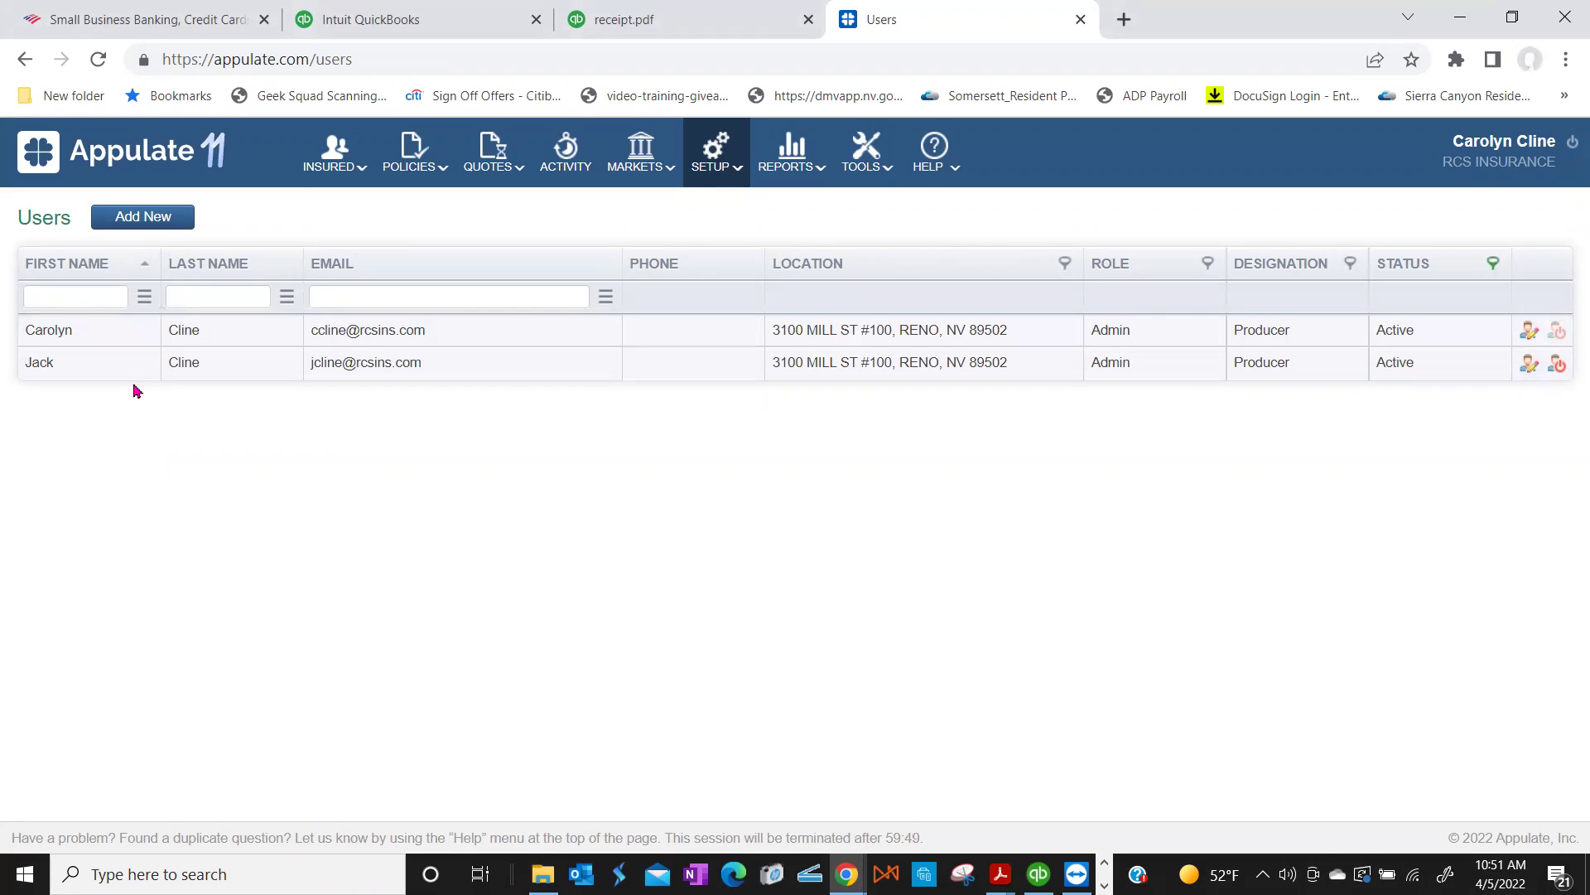
click(1524, 372)
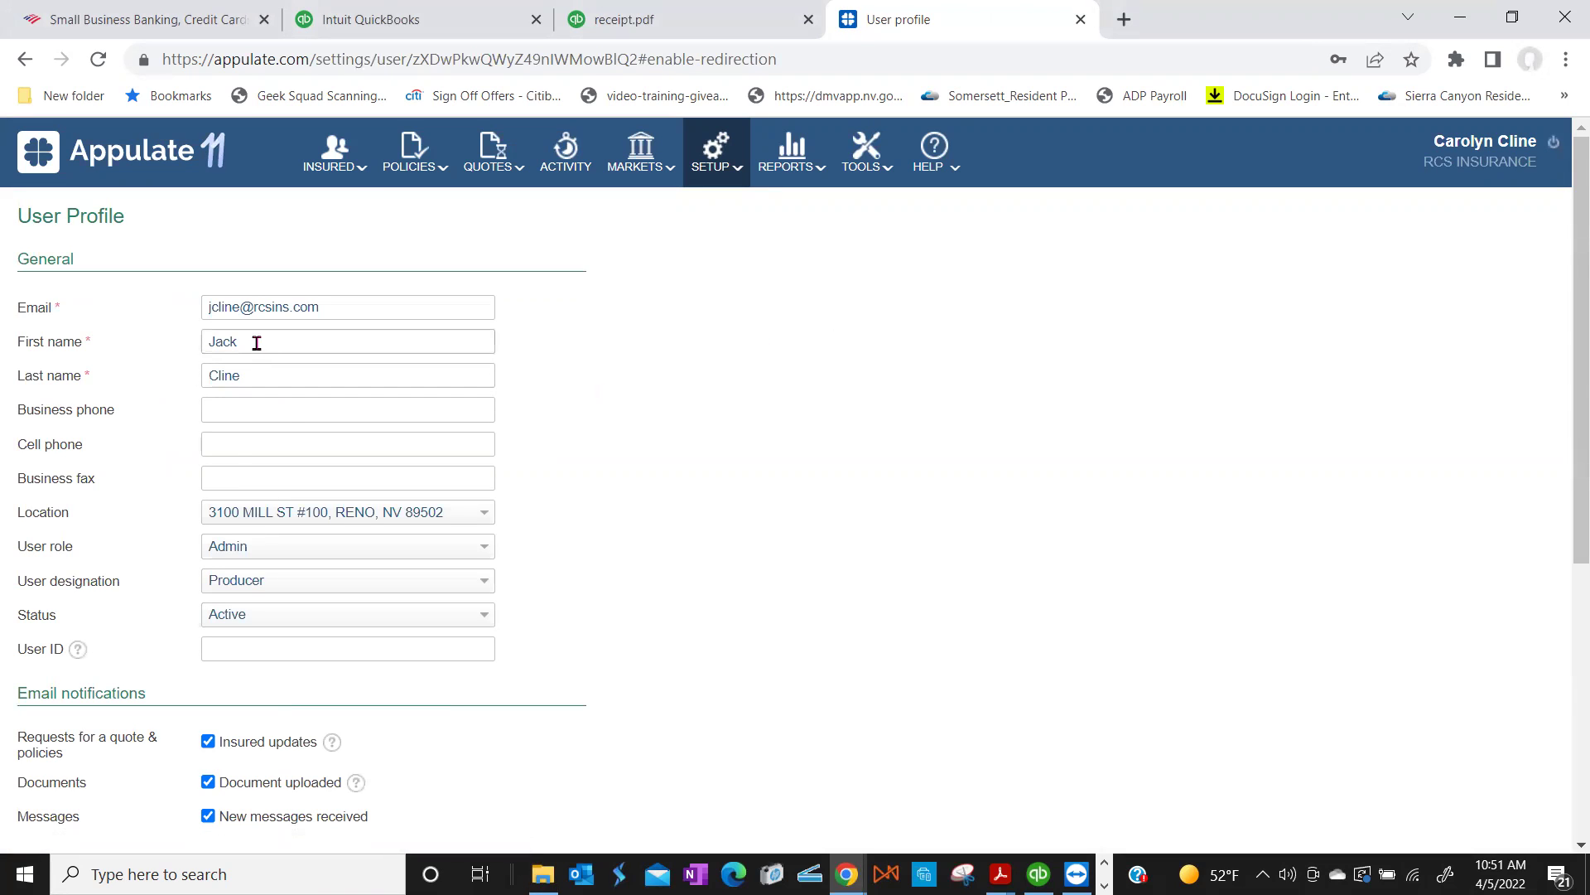
double_click(256, 340)
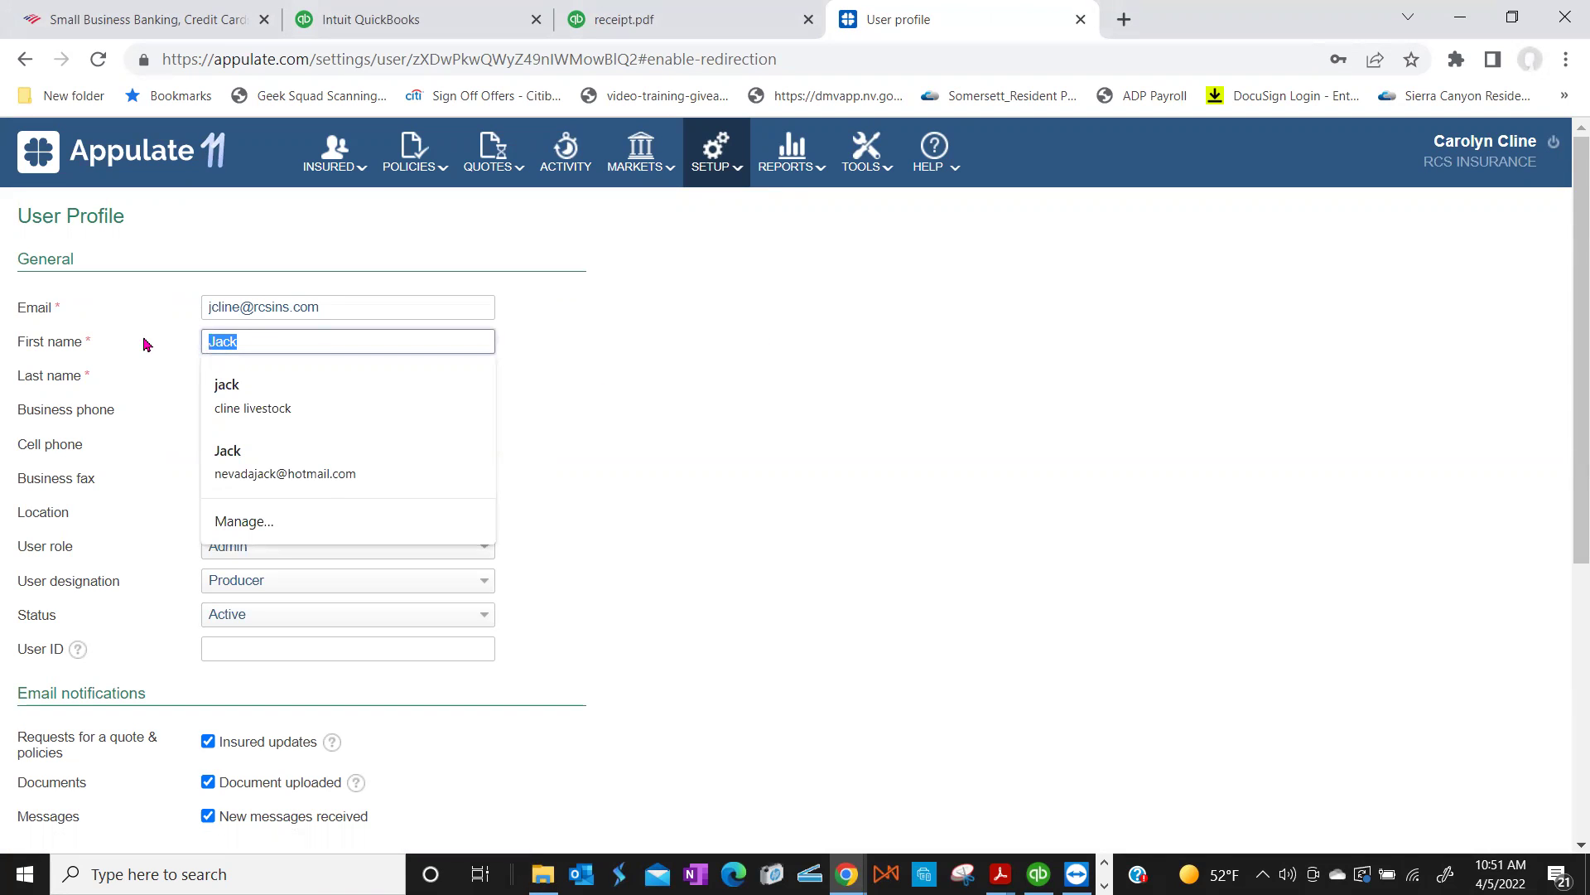
Step: Replace the first and last name fields with the new person's name
key(Tab)
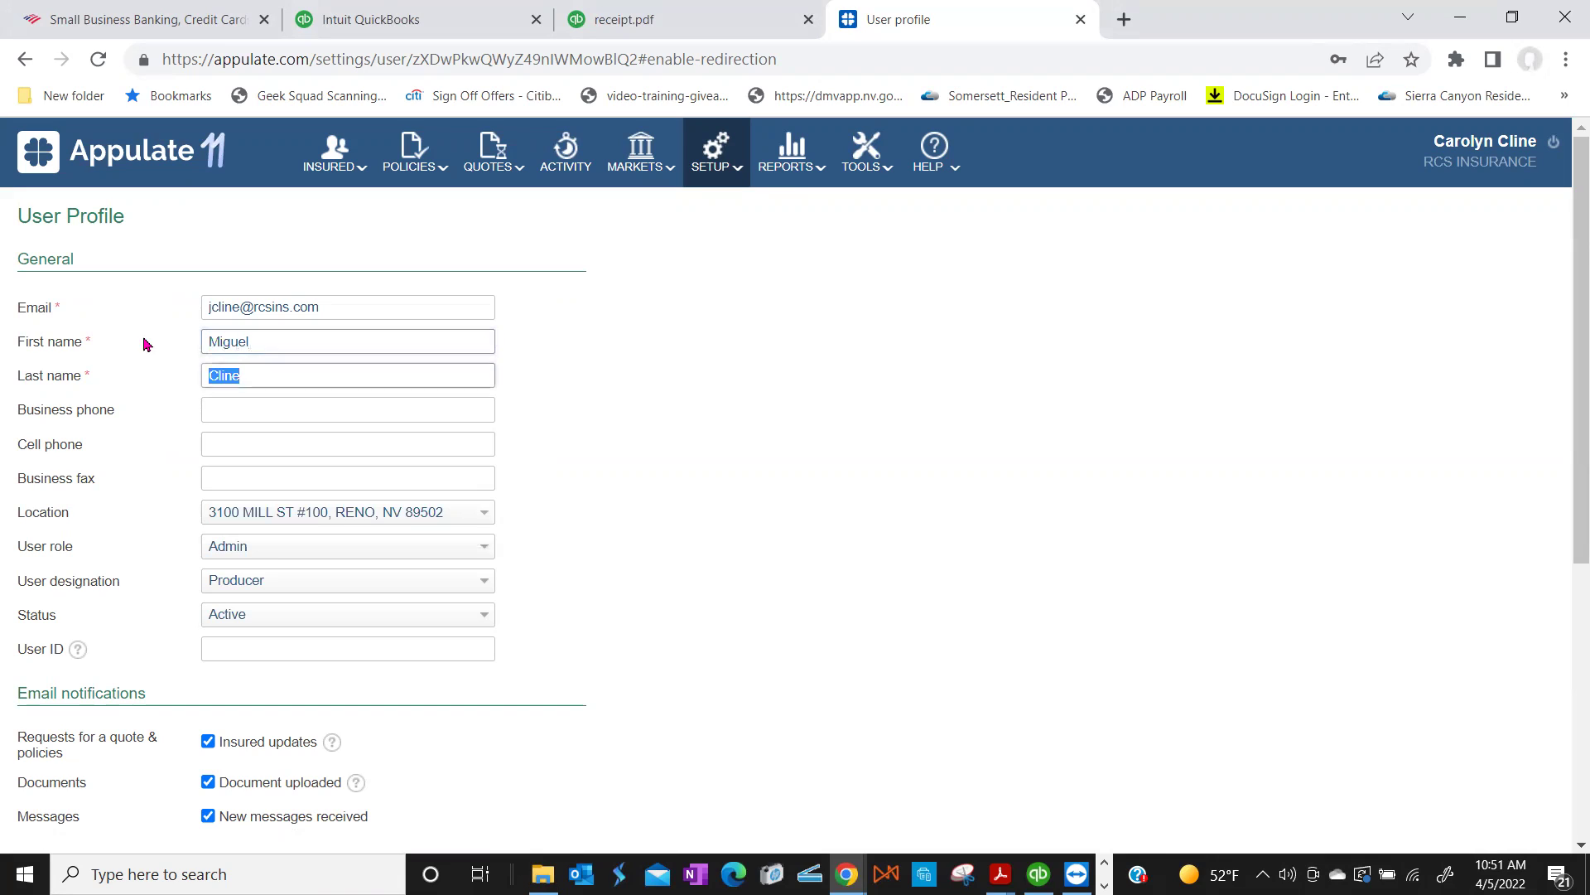
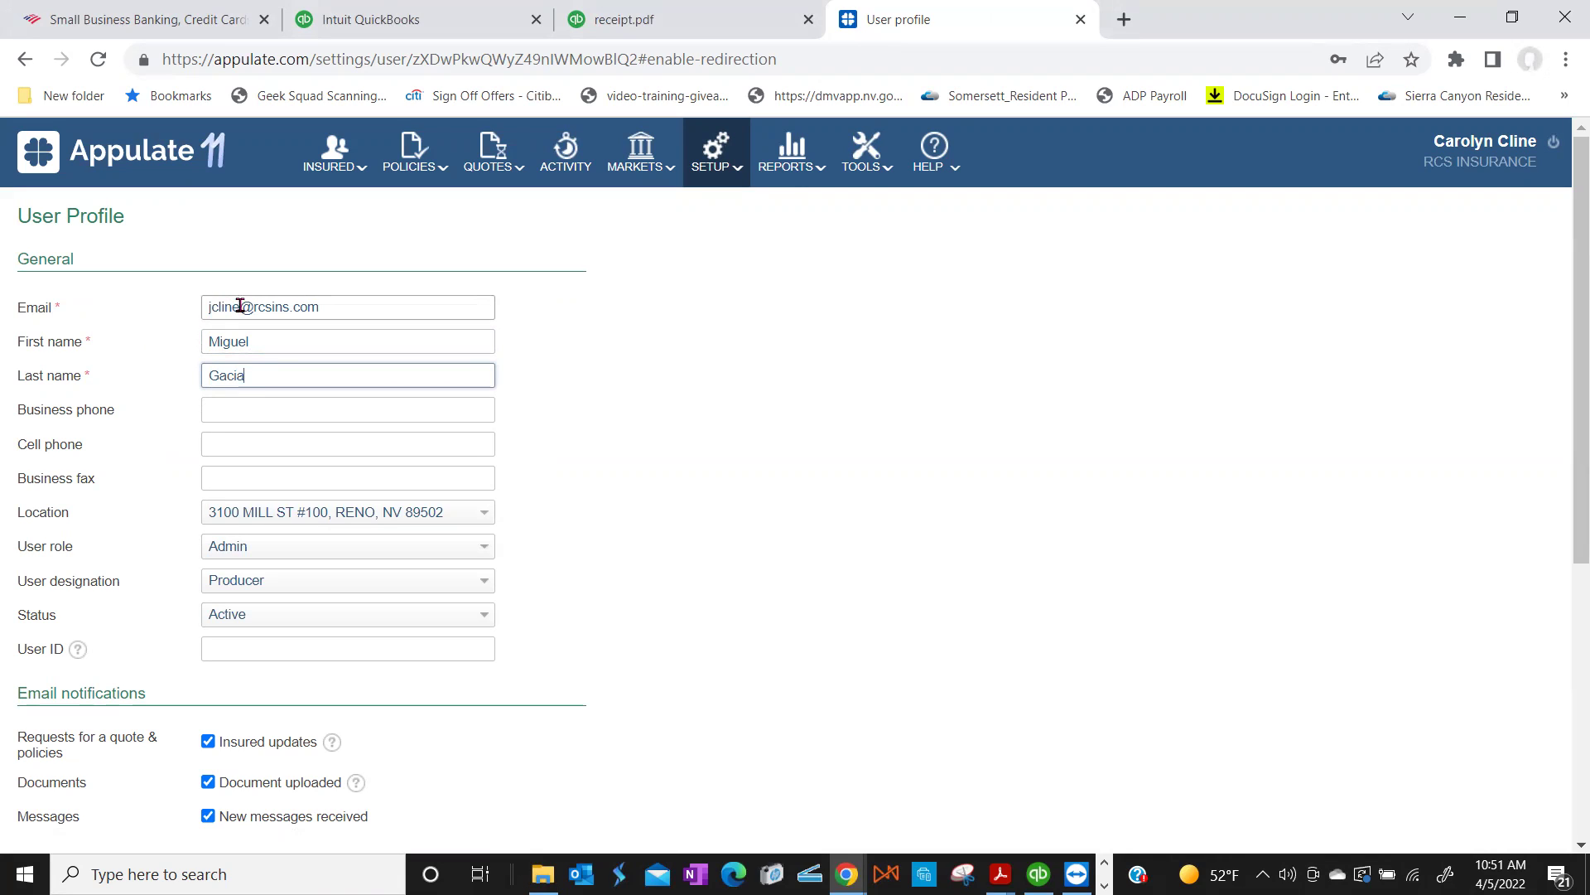
Step: Change the e-mail's local part to match the new person and fix the last-name typo
drag(240, 307, 178, 309)
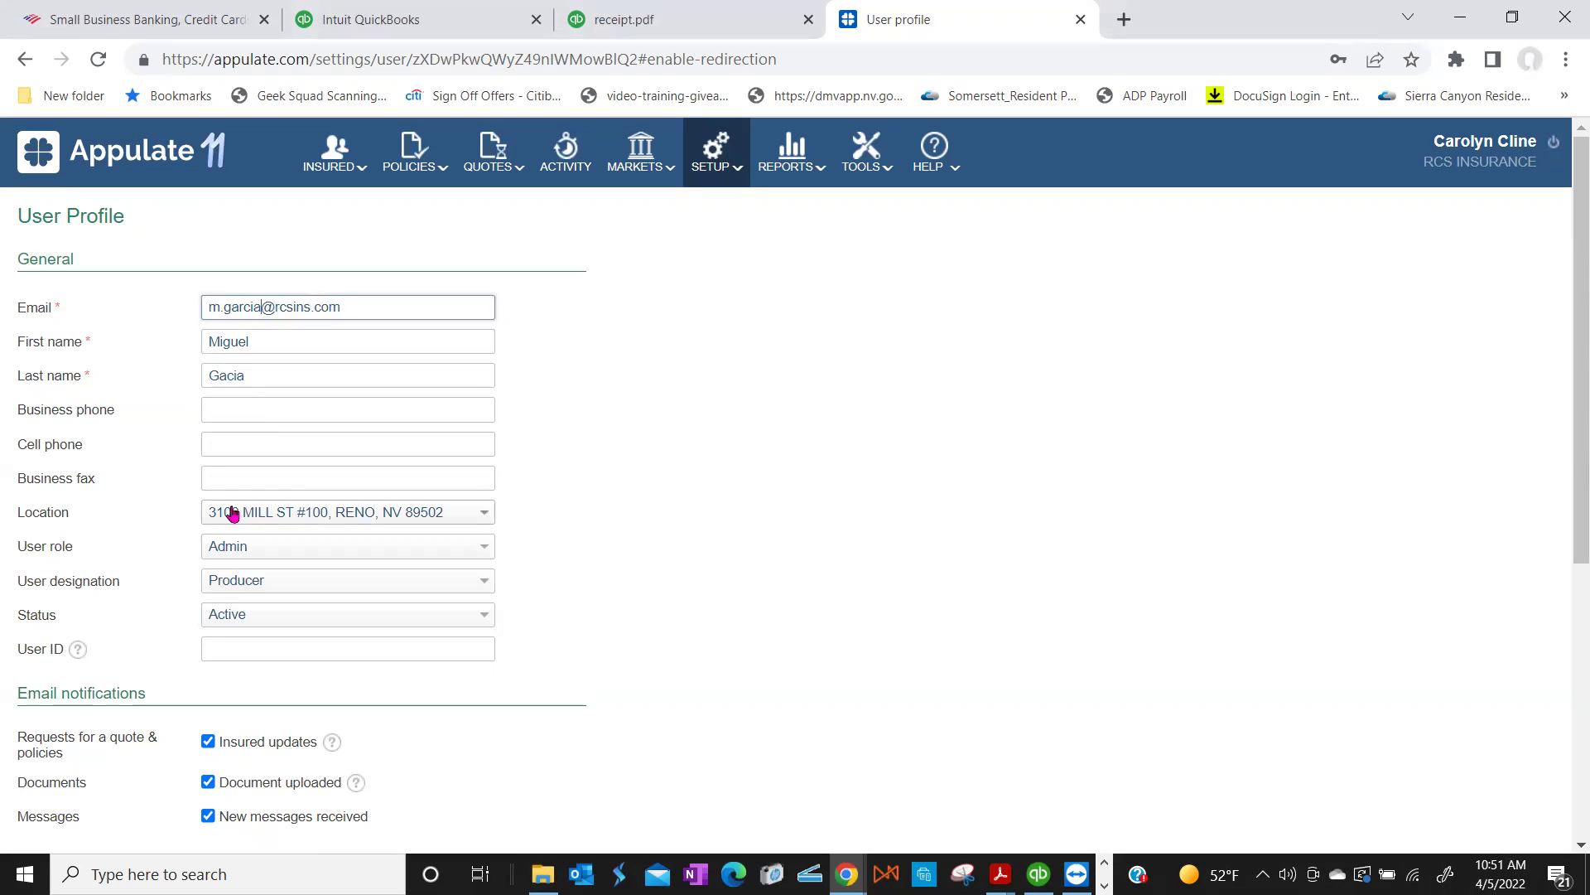
click(227, 371)
text(r)
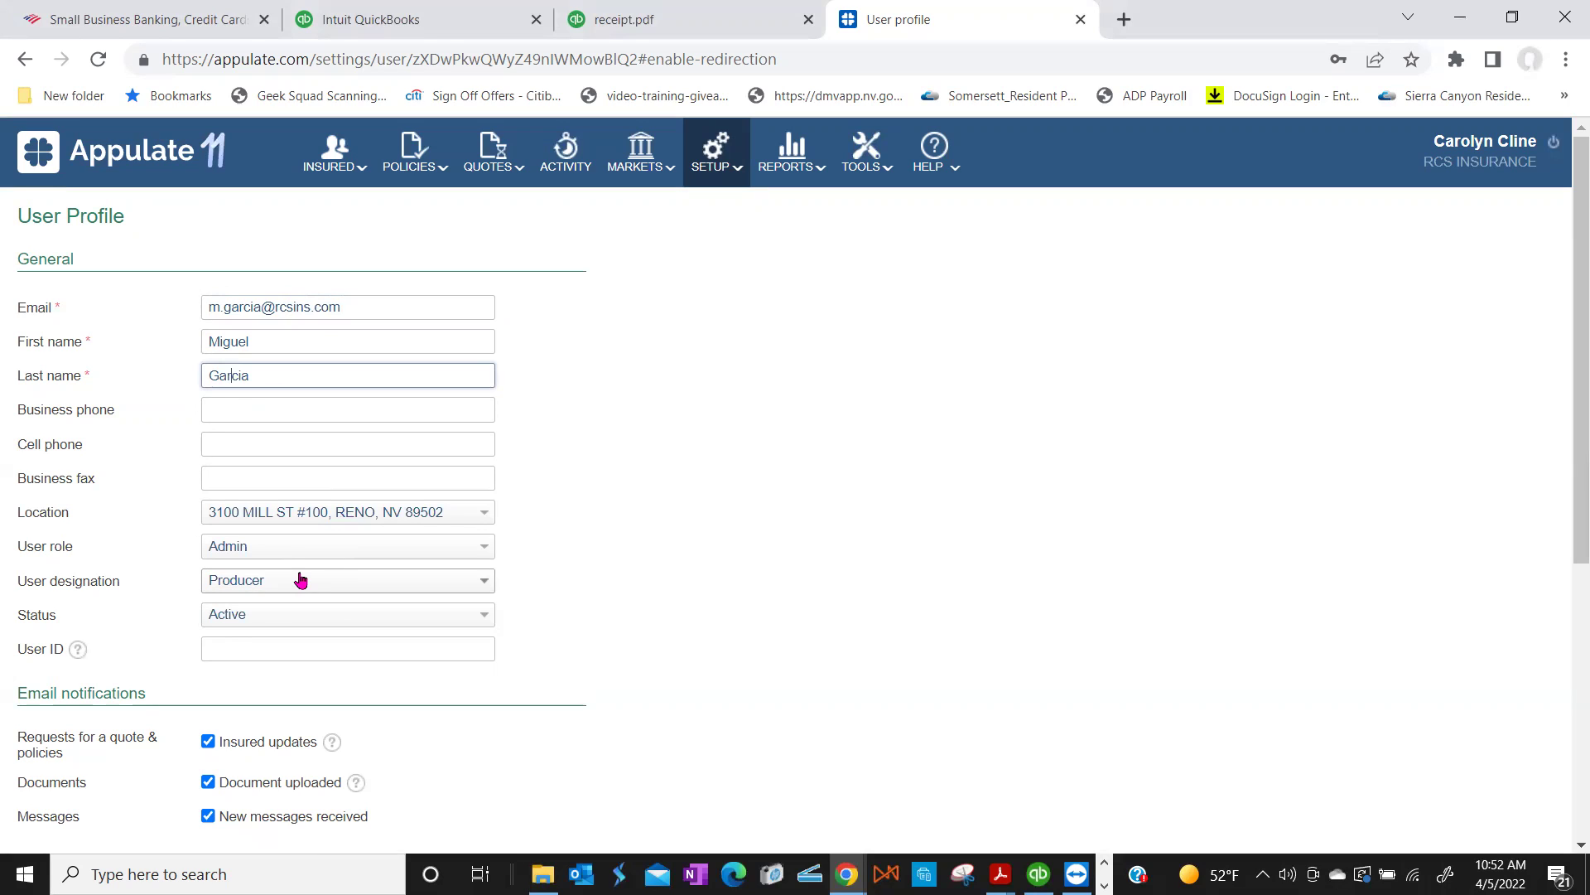
click(481, 547)
Step: Set the User role to User instead of Admin and save the profile
click(455, 578)
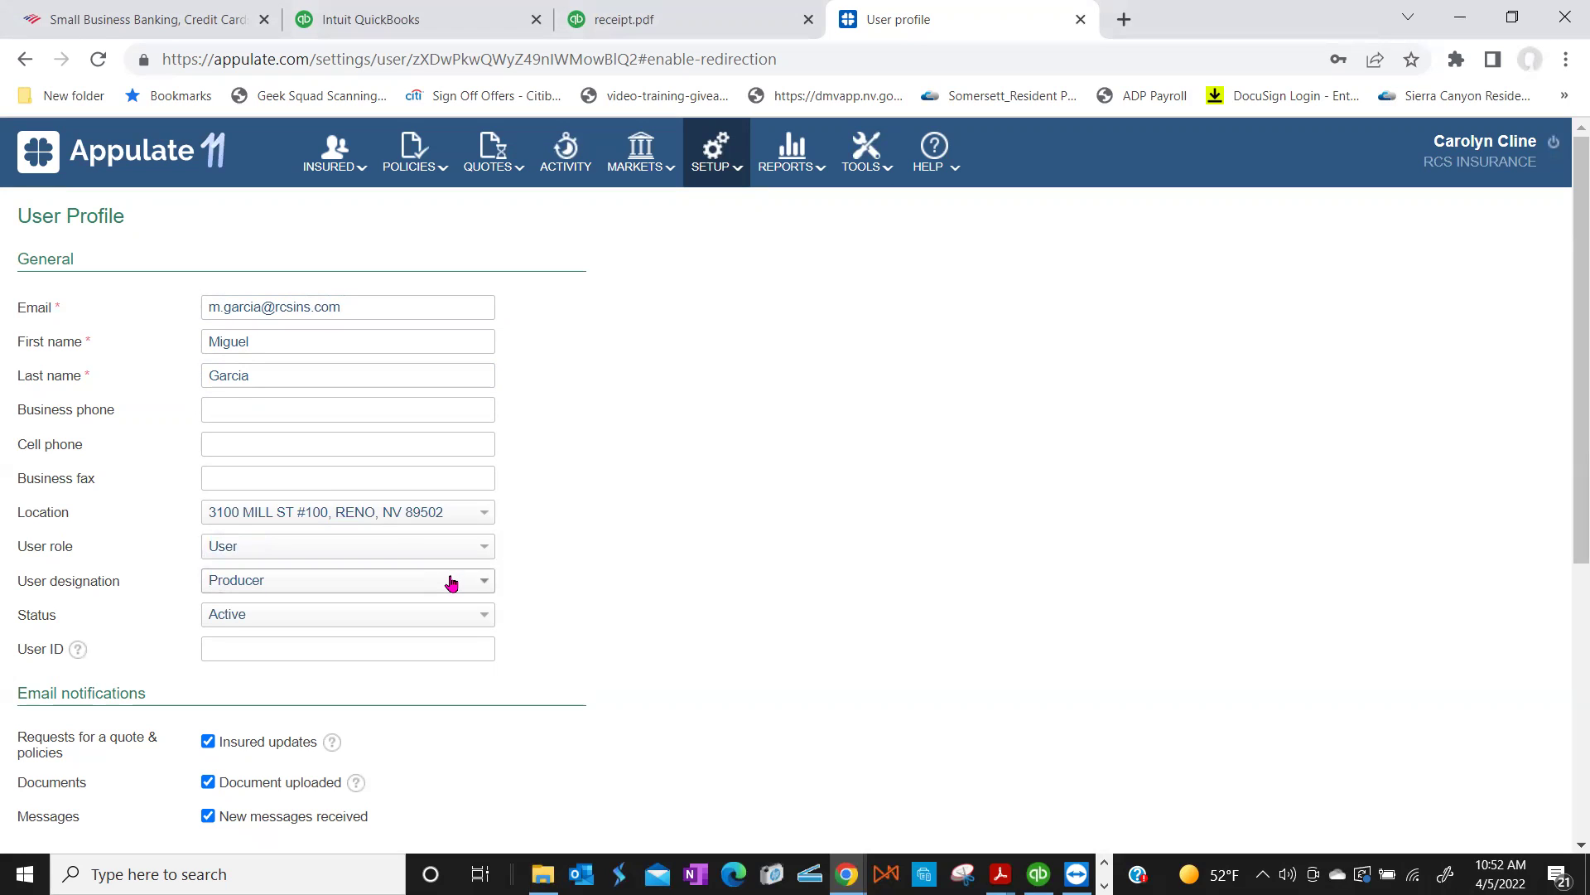
scroll(451, 583, down, 6)
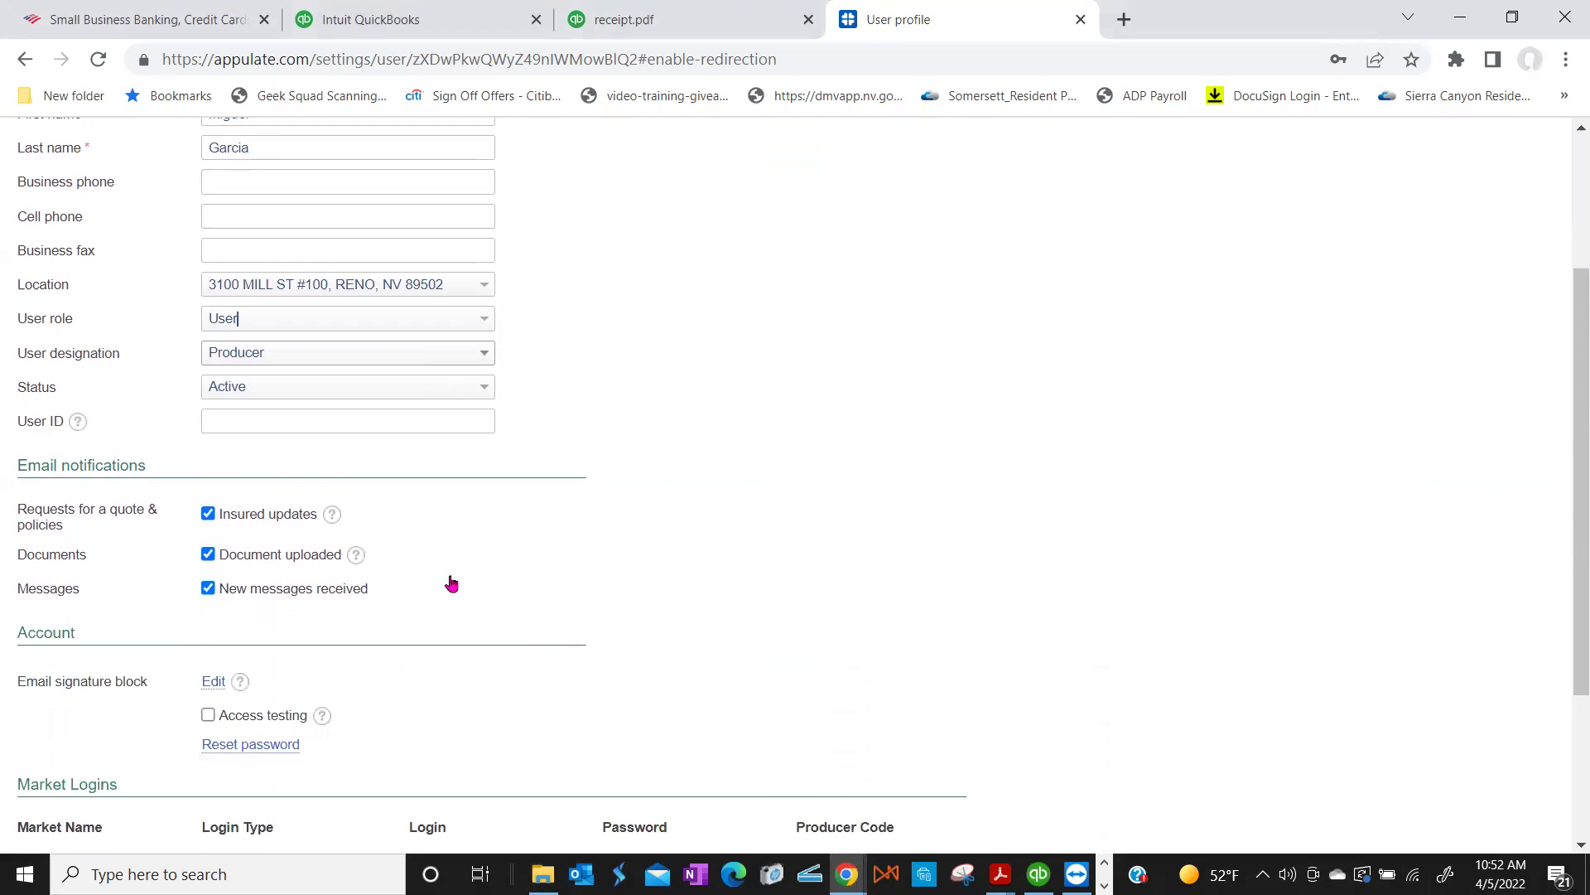
click(80, 789)
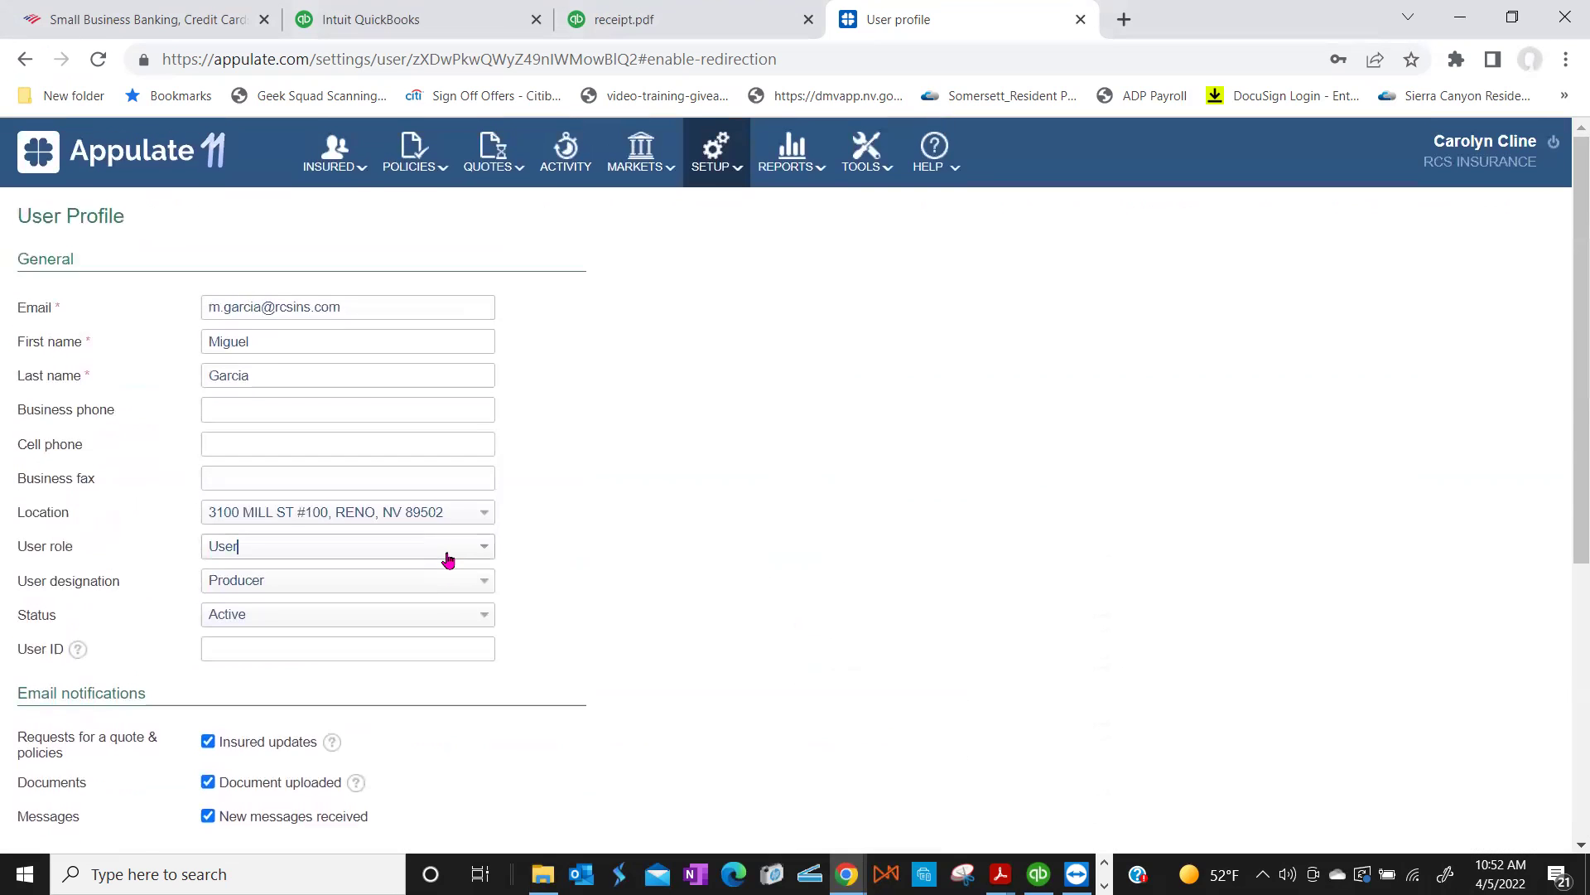
scroll(320, 644, down, 5)
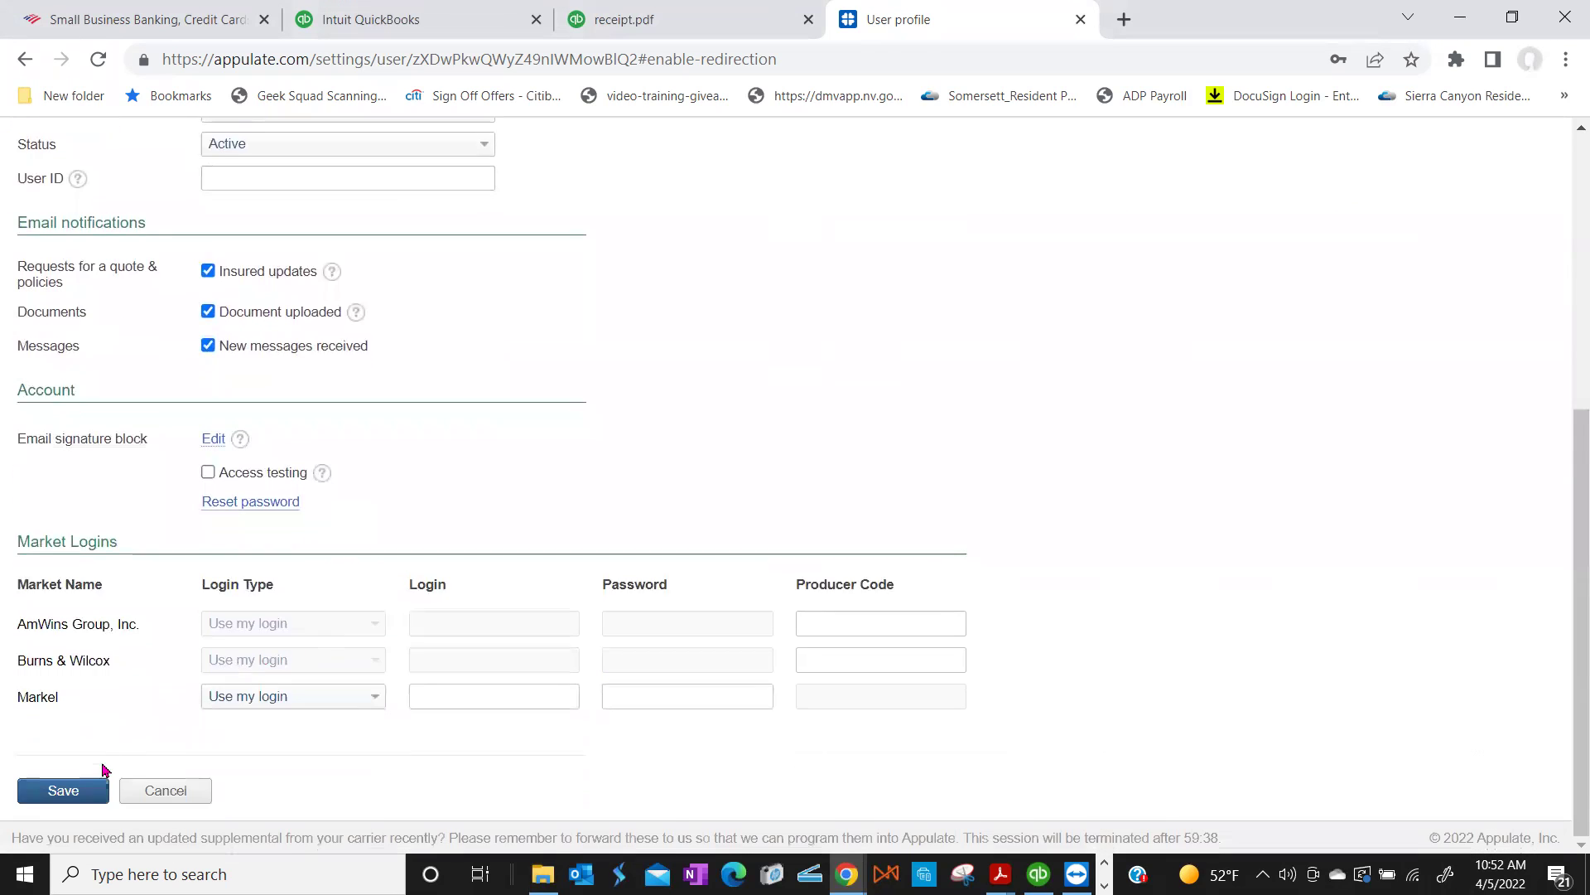
click(91, 797)
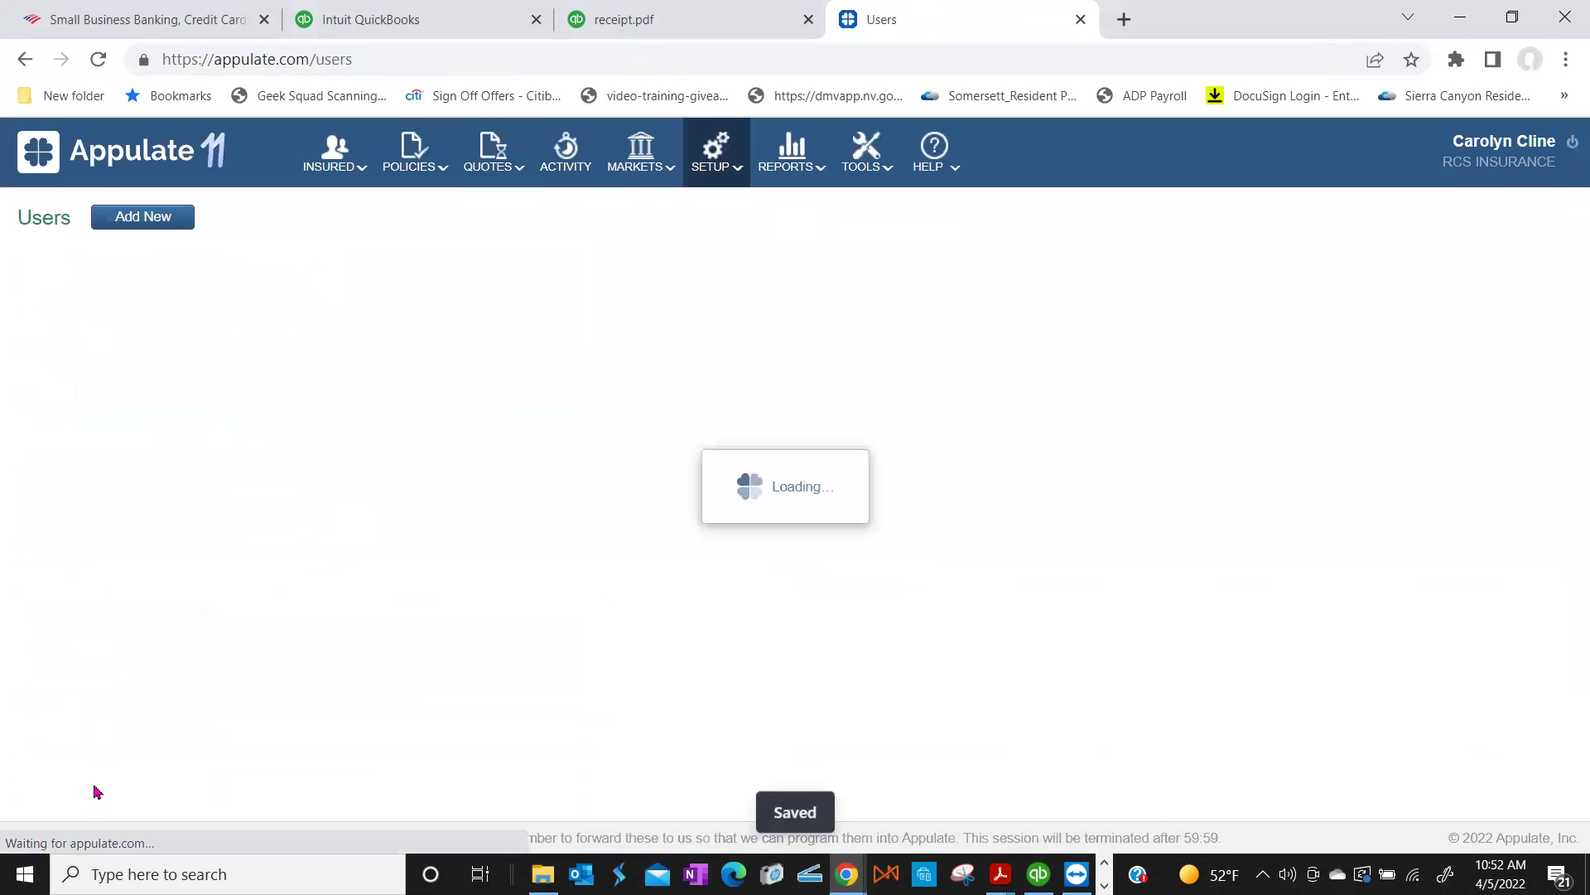